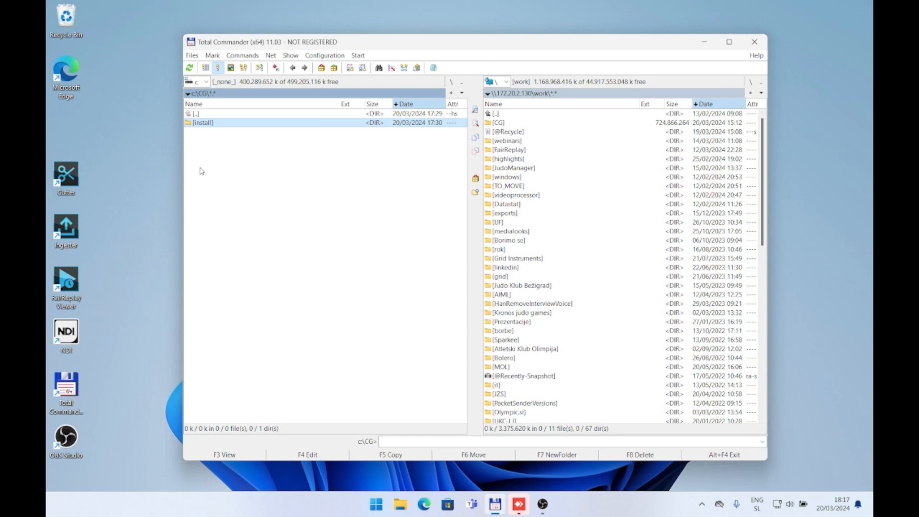
Step: Open the install folder under c:\CG in one pane and switch the other pane to drive C
{"action": "double_click", "coordinate": [222, 124]}
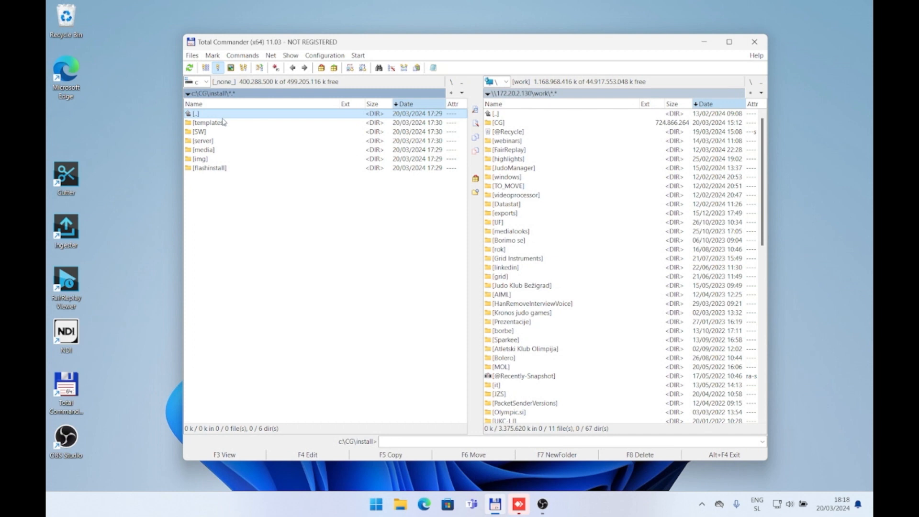
{"action": "left_click", "coordinate": [239, 132]}
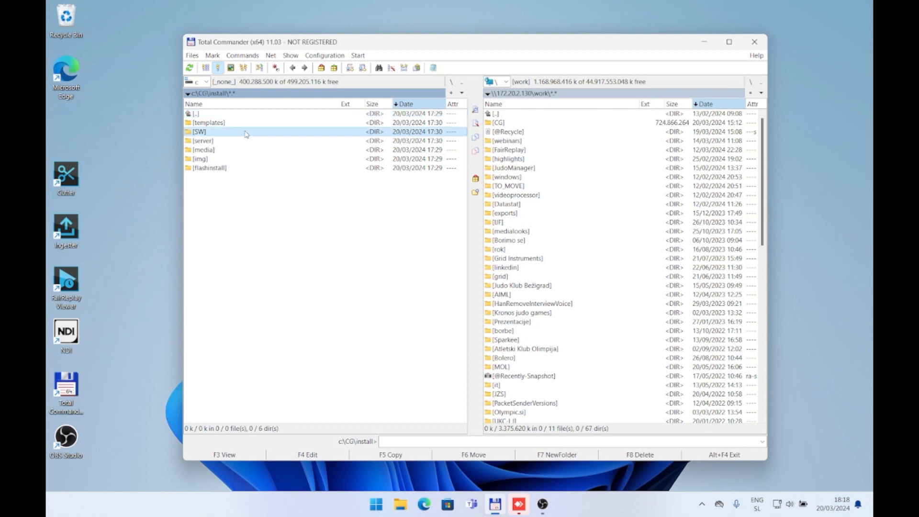
{"action": "left_click", "coordinate": [580, 171]}
{"action": "left_click", "coordinate": [502, 82]}
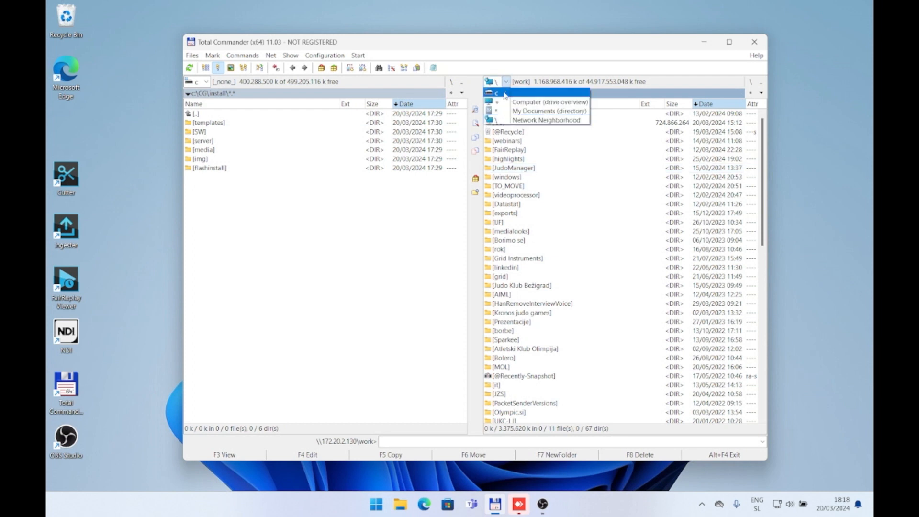
{"action": "left_click", "coordinate": [503, 93]}
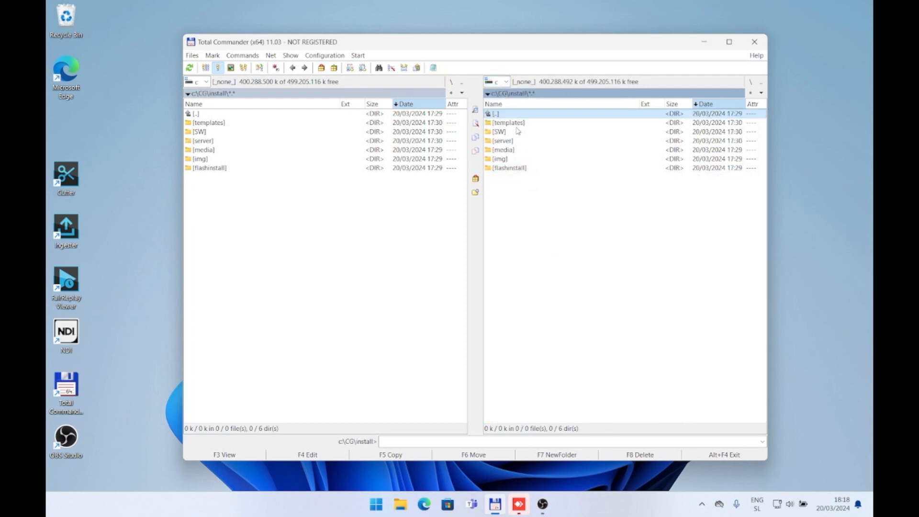
Step: Go up one level to c:\CG in the second pane
{"action": "left_click", "coordinate": [272, 141]}
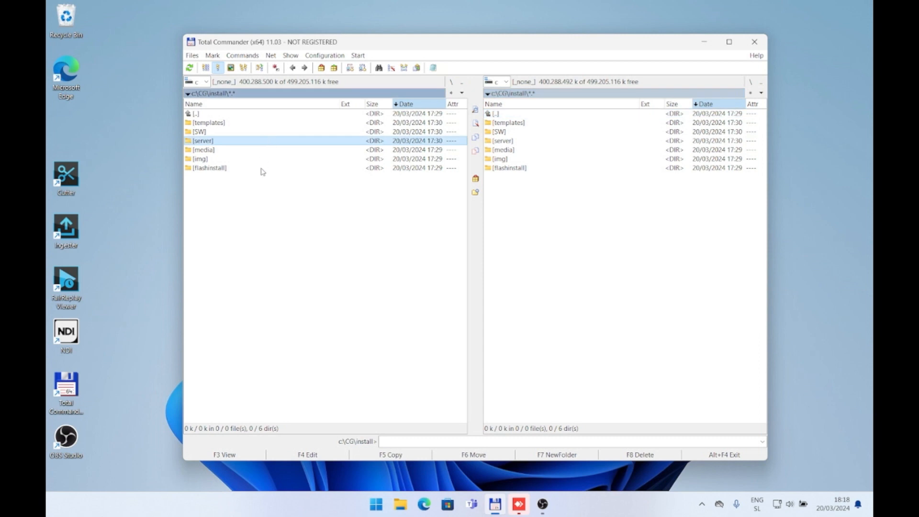
{"action": "left_click", "coordinate": [520, 113]}
{"action": "double_click", "coordinate": [520, 113]}
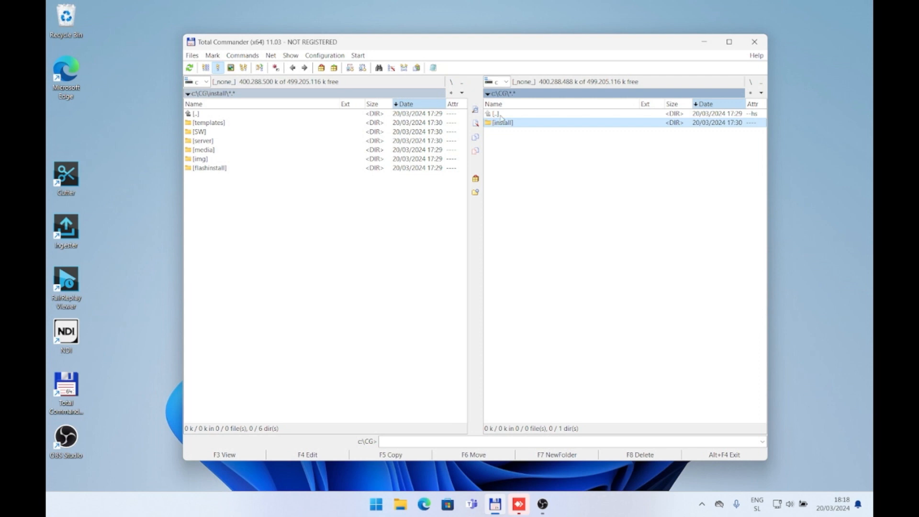
{"action": "left_click", "coordinate": [514, 97]}
{"action": "left_click_drag", "start_coordinate": [507, 95], "coordinate": [496, 95]}
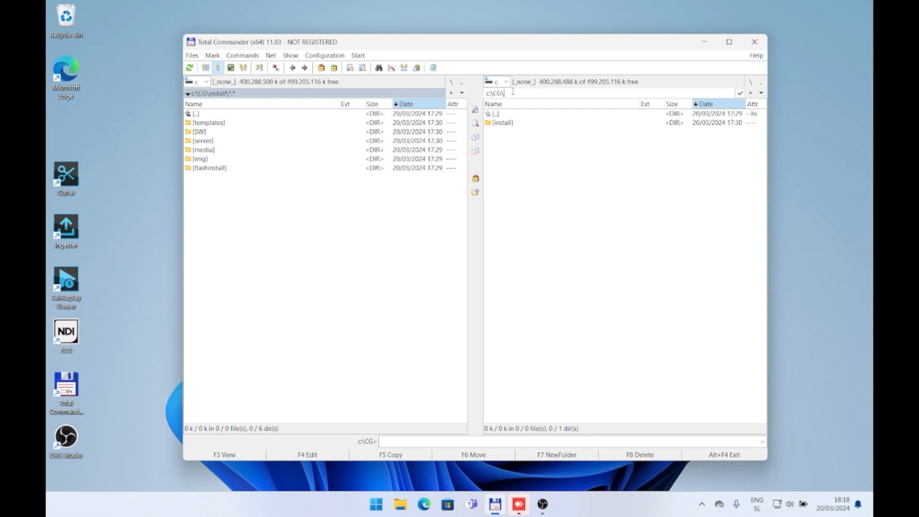
{"action": "left_click", "coordinate": [519, 125]}
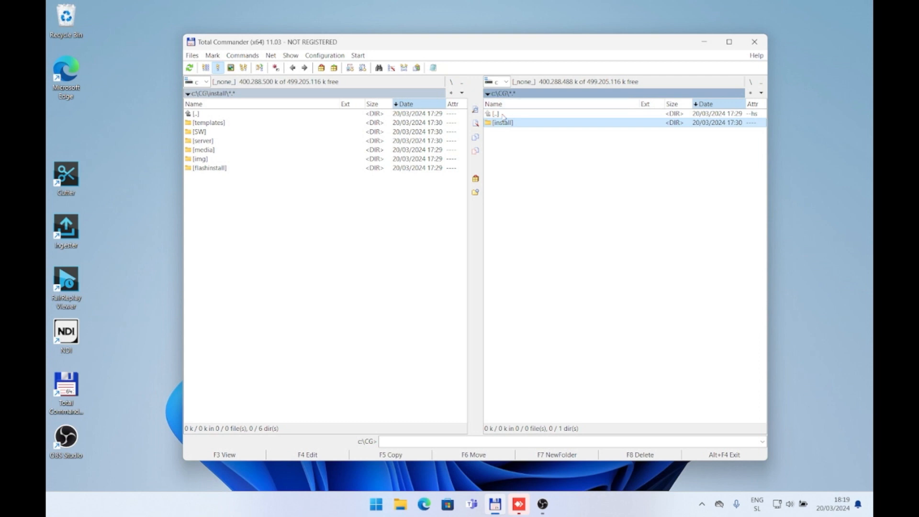
Step: Move the server folder from c:\CG\install to c:\CG
{"action": "left_click", "coordinate": [268, 122]}
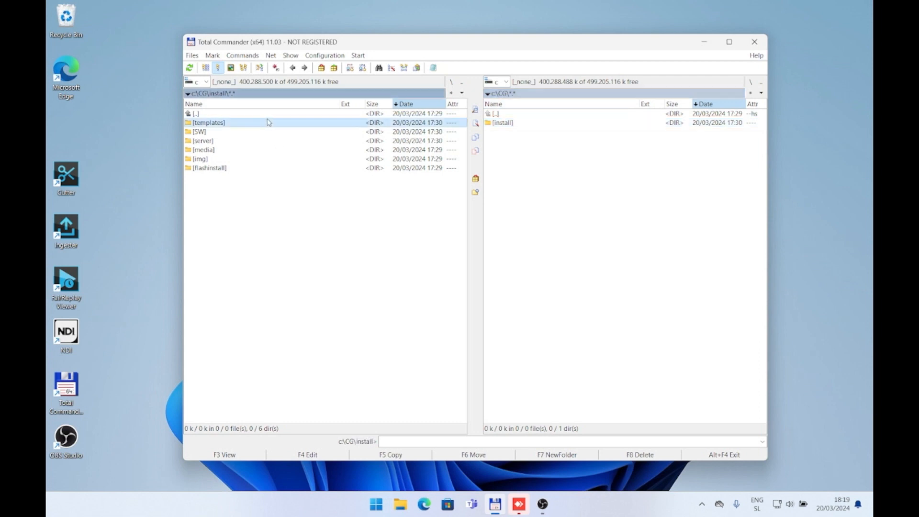
{"action": "key", "text": "Down"}
{"action": "key", "text": "Down"}
{"action": "key", "text": "Up"}
{"action": "key", "text": "Up"}
{"action": "key", "text": "Up"}
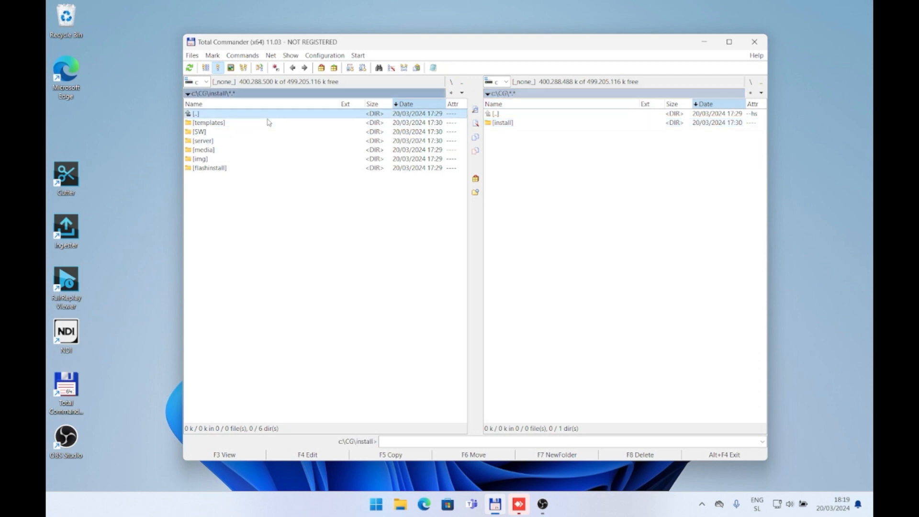
{"action": "key", "text": "Down"}
{"action": "key", "text": "Down"}
{"action": "key", "text": "Down"}
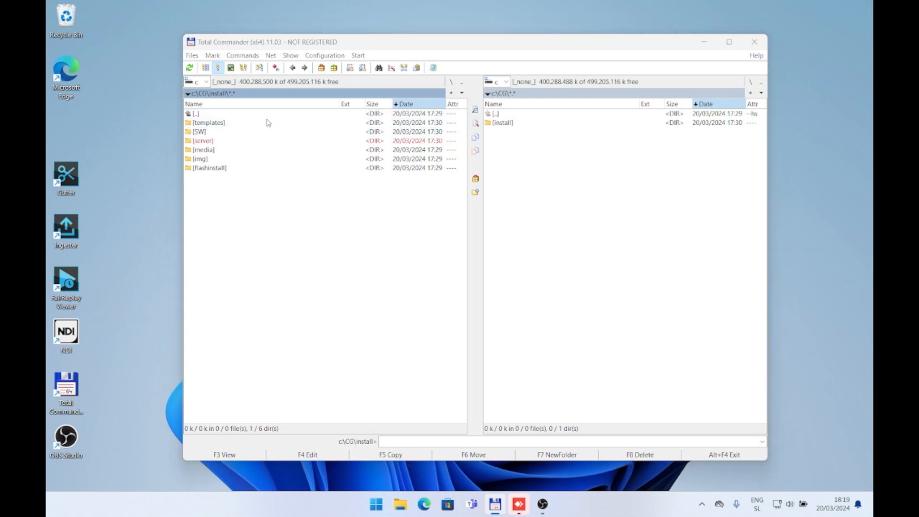
{"action": "key", "text": "F6"}
{"action": "key", "text": "Return"}
Step: Open the flashinstall folder inside c:\CG\install
{"action": "key", "text": "Down"}
{"action": "key", "text": "Down"}
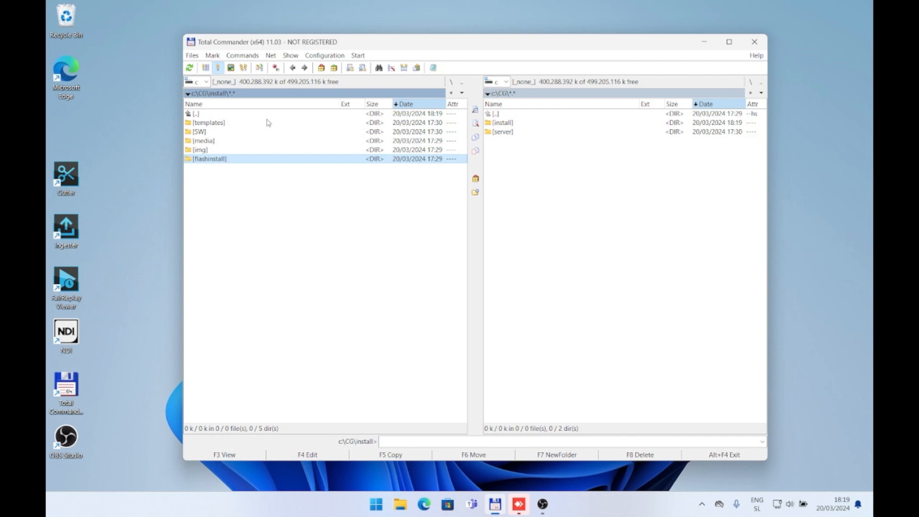
{"action": "key", "text": "Return"}
{"action": "key", "text": "Down"}
{"action": "key", "text": "Down"}
{"action": "key", "text": "Down"}
{"action": "key", "text": "Down"}
{"action": "key", "text": "Down"}
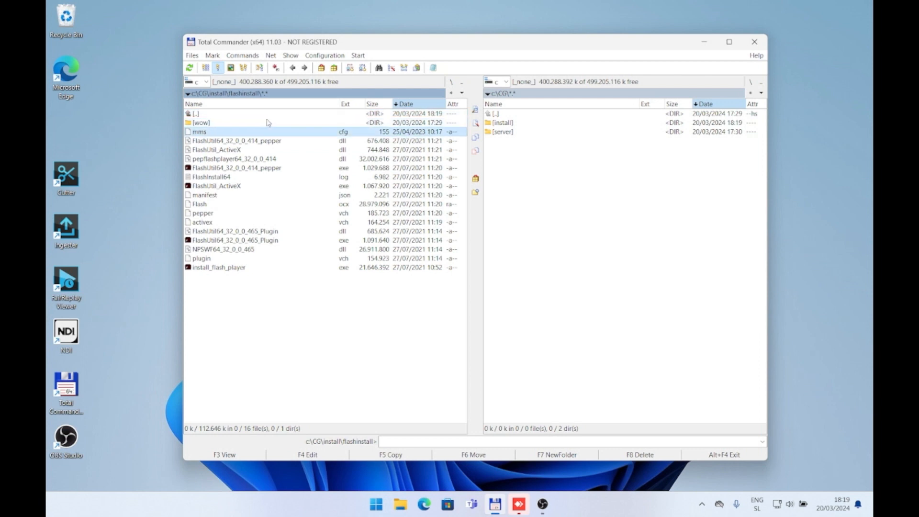
Step: Run install_flash_player and complete the installation with updates set to never check
{"action": "left_click", "coordinate": [240, 268]}
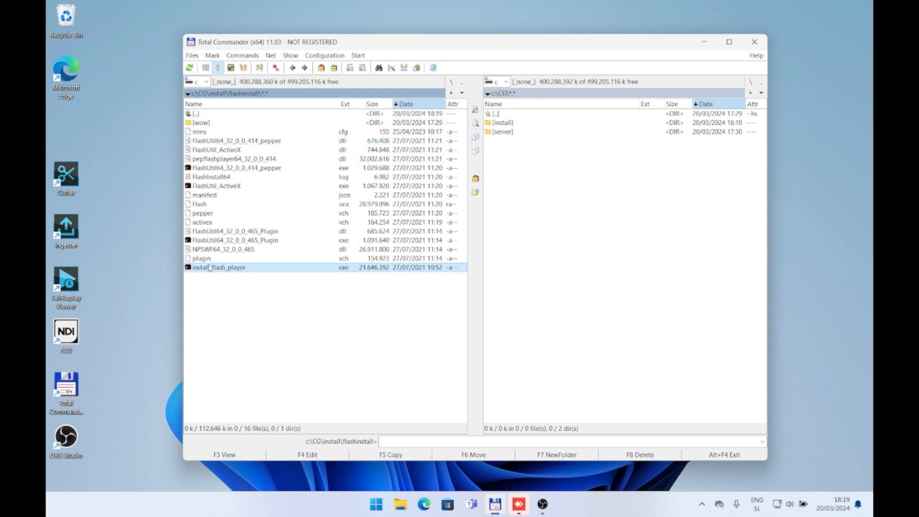
{"action": "double_click", "coordinate": [222, 274]}
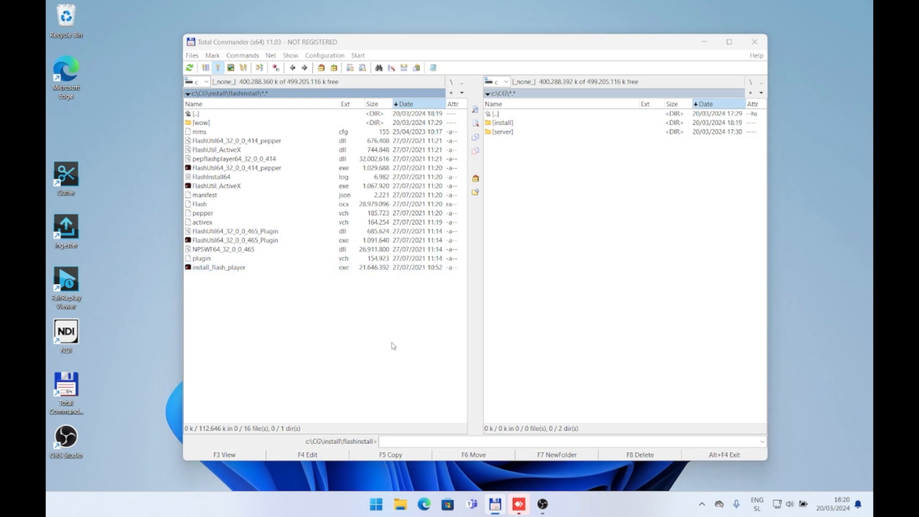
{"action": "left_click", "coordinate": [132, 169]}
{"action": "left_click", "coordinate": [443, 210]}
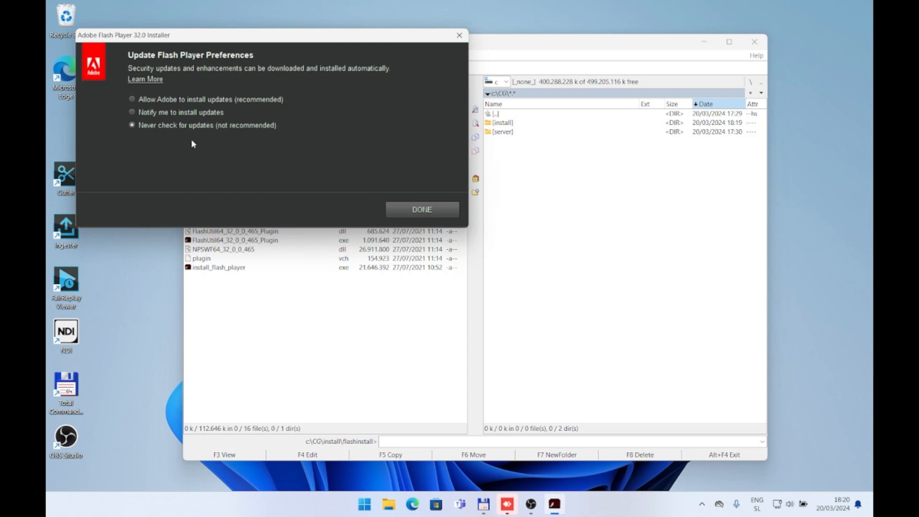
{"action": "left_click", "coordinate": [412, 211]}
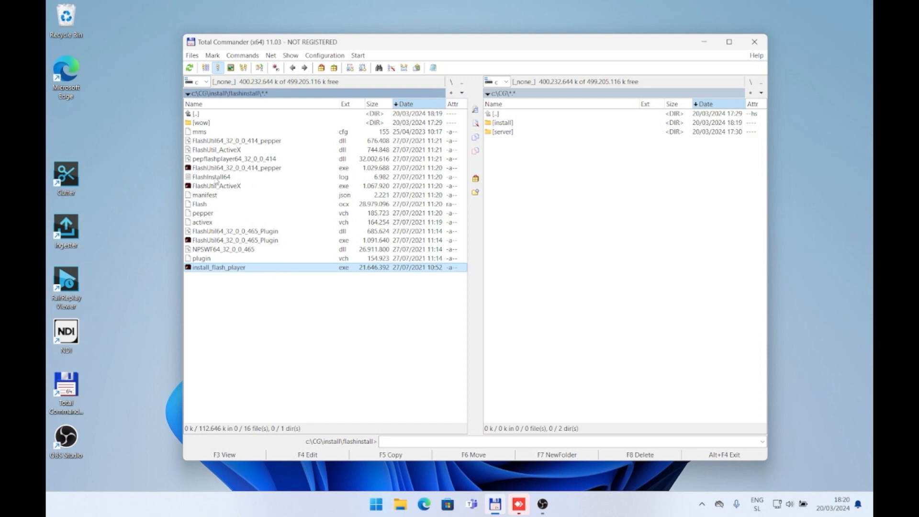
Step: Mark the flashinstall files from mms to plugin and look into the wow subfolder
{"action": "left_click", "coordinate": [216, 132]}
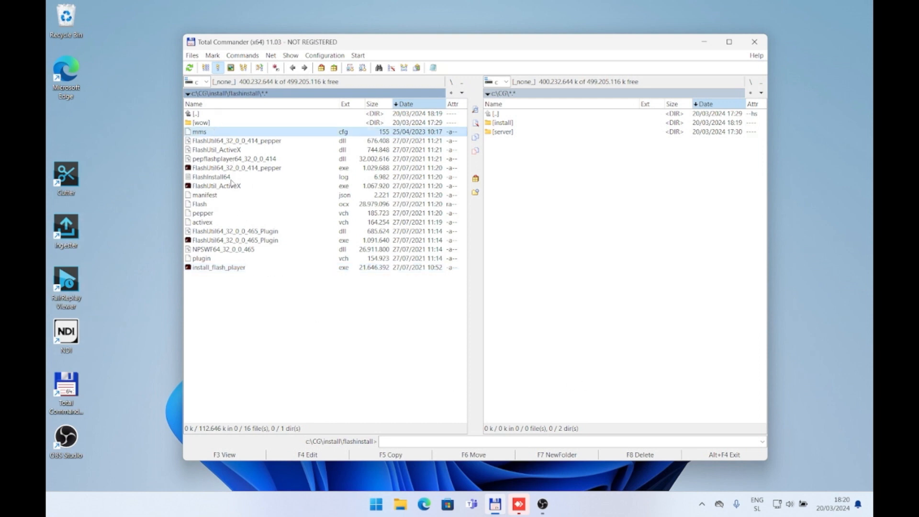
{"action": "left_click", "coordinate": [539, 160]}
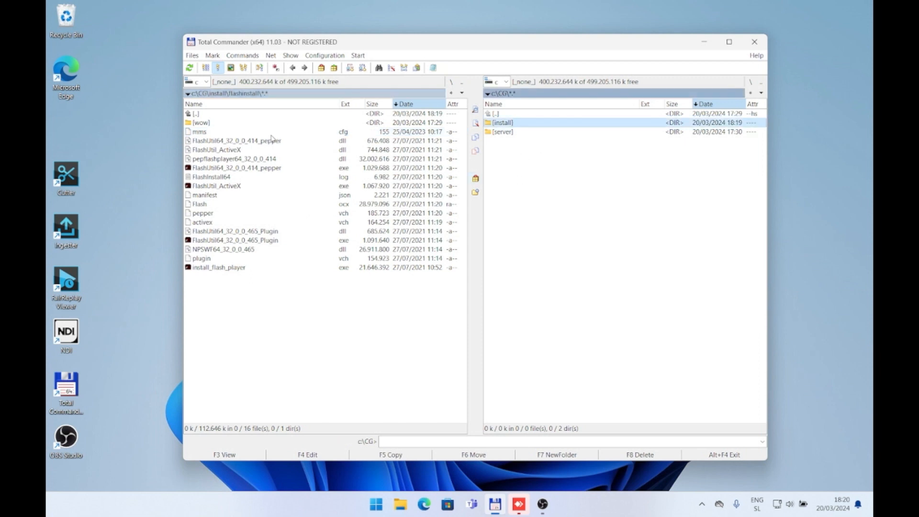
{"action": "left_click", "coordinate": [219, 133]}
{"action": "left_click", "coordinate": [221, 258], "text": "shift"}
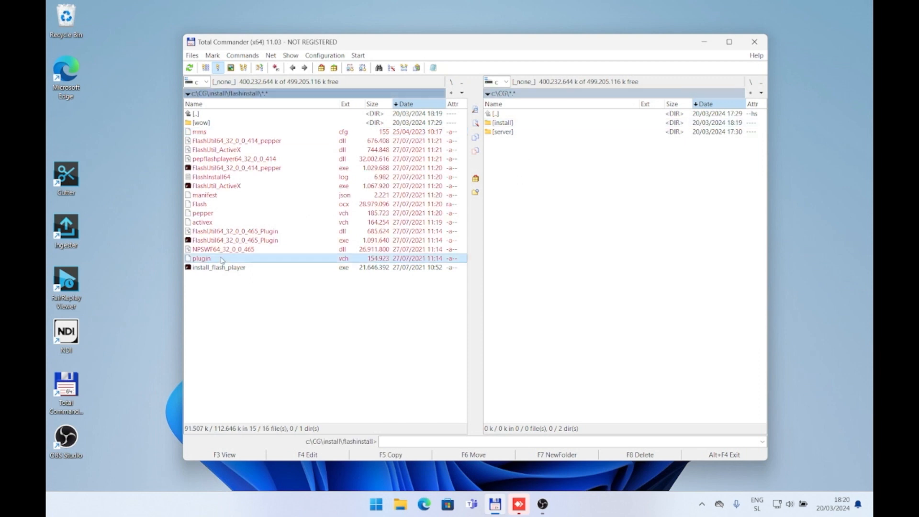
{"action": "double_click", "coordinate": [224, 124]}
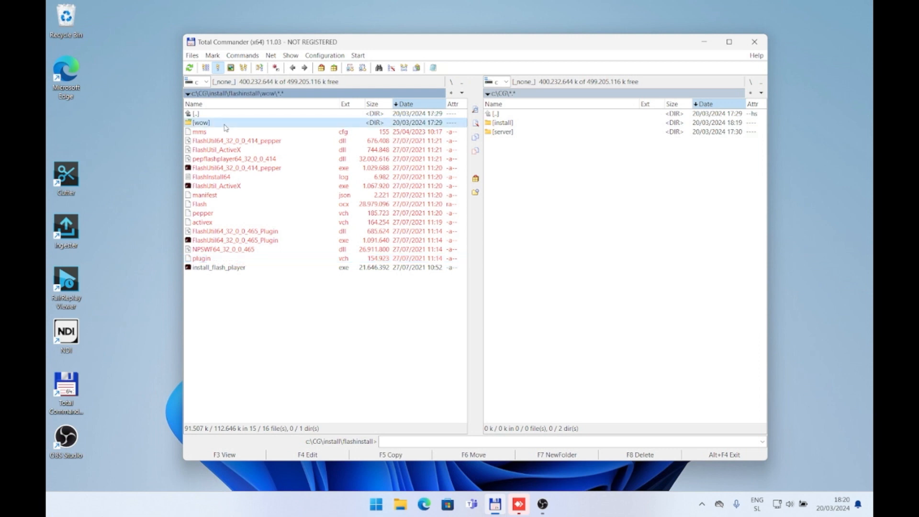
{"action": "double_click", "coordinate": [228, 116]}
Step: Show the root of drive C in the second pane, and open Local Disk (C:) in File Explorer
{"action": "left_click", "coordinate": [490, 159]}
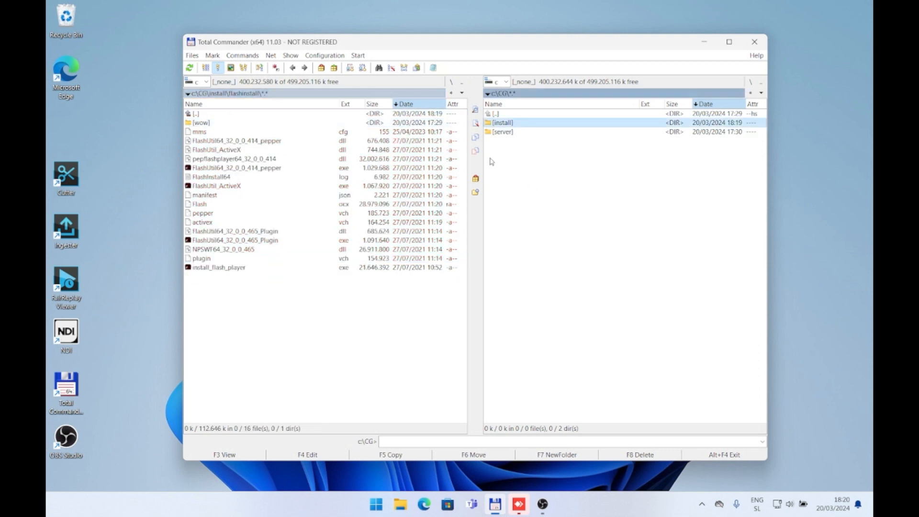
{"action": "double_click", "coordinate": [514, 115]}
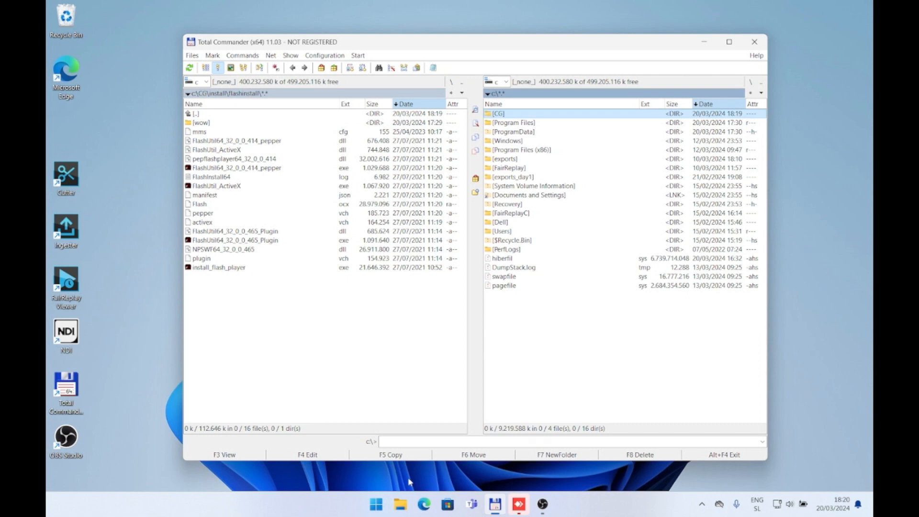
{"action": "left_click", "coordinate": [401, 506]}
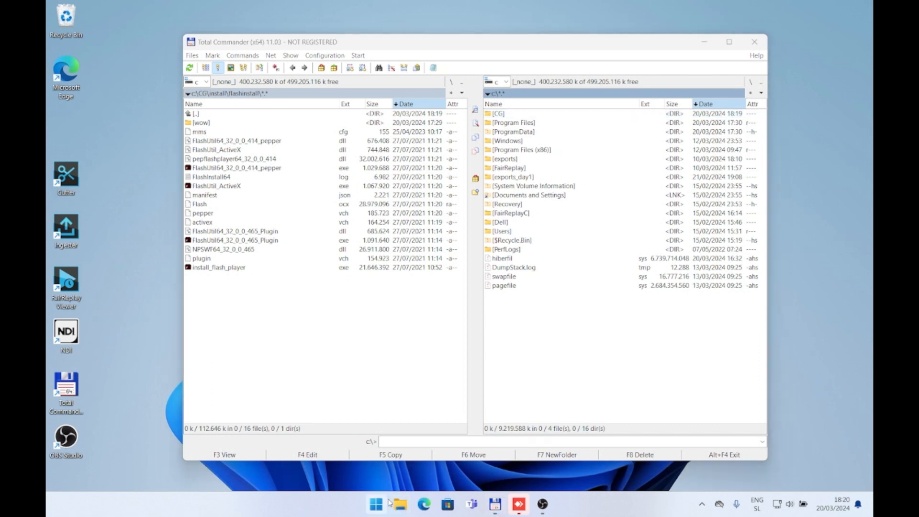
{"action": "left_click", "coordinate": [394, 502]}
{"action": "left_click", "coordinate": [393, 499]}
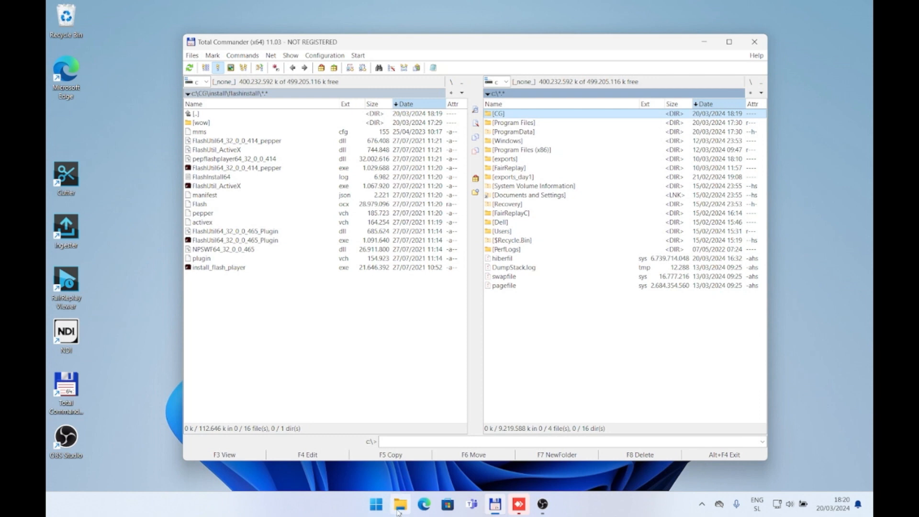
{"action": "left_click", "coordinate": [155, 413]}
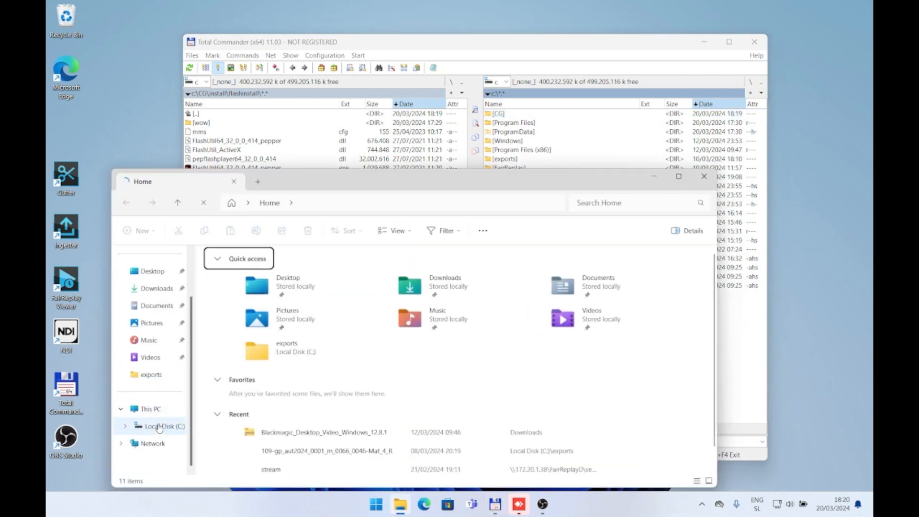
{"action": "left_click", "coordinate": [263, 282]}
{"action": "double_click", "coordinate": [263, 281]}
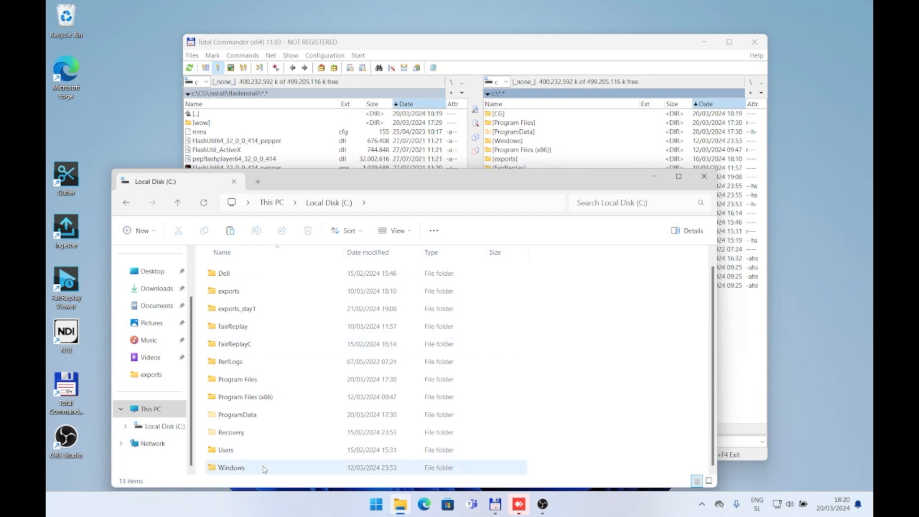
Step: Open the Macromed folder inside Windows\System32 on drive C
{"action": "double_click", "coordinate": [263, 467]}
{"action": "type", "text": "sy"}
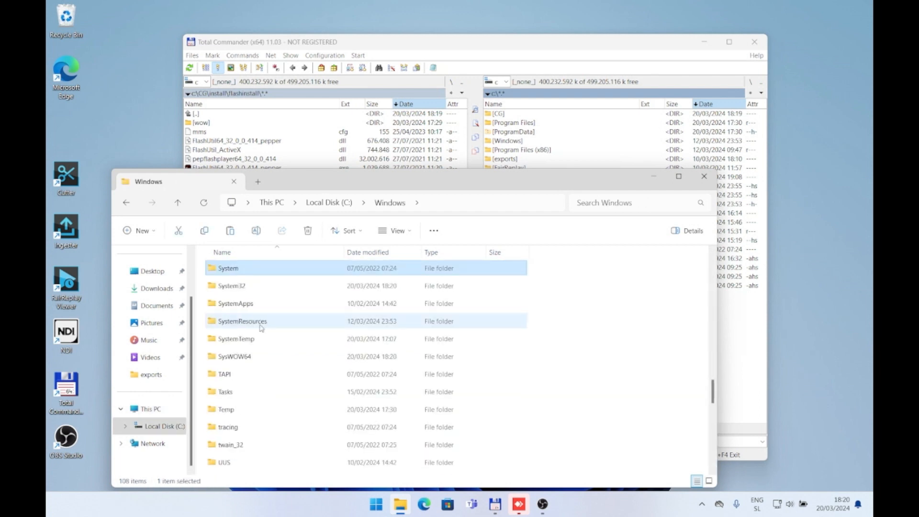
{"action": "double_click", "coordinate": [246, 289]}
{"action": "scroll", "coordinate": [273, 364], "scroll_direction": "down", "scroll_amount": 12}
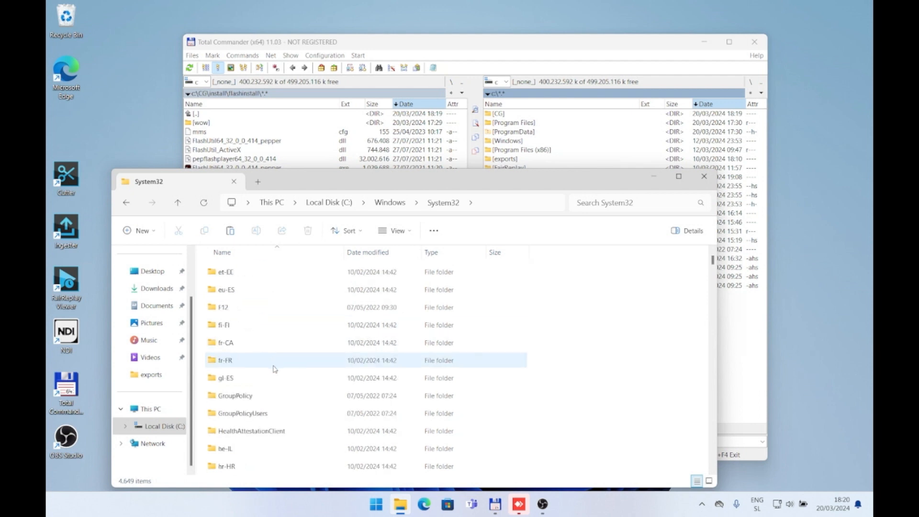
{"action": "scroll", "coordinate": [275, 366], "scroll_direction": "down", "scroll_amount": 10}
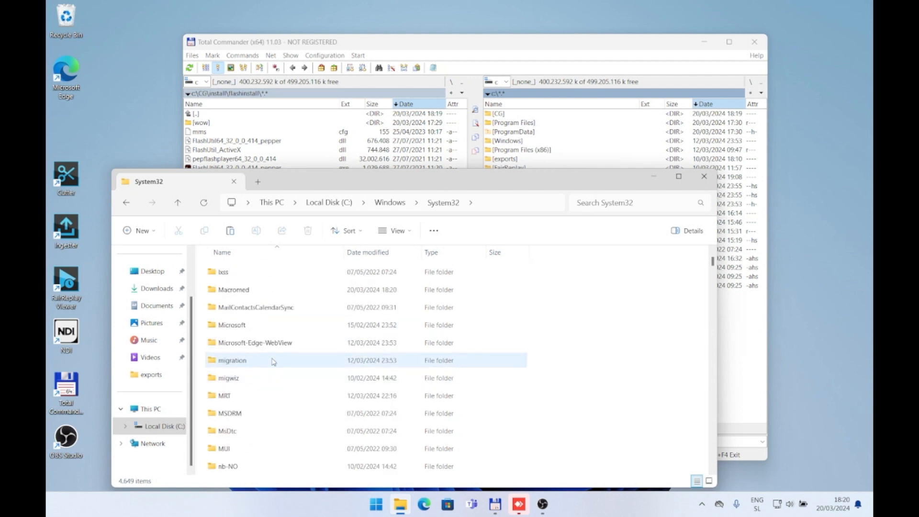
{"action": "double_click", "coordinate": [263, 290]}
Step: Move and shrink the File Explorer window to uncover the flashinstall file list, and open Macromed's Flash folder
{"action": "left_click_drag", "start_coordinate": [298, 191], "coordinate": [421, 175]}
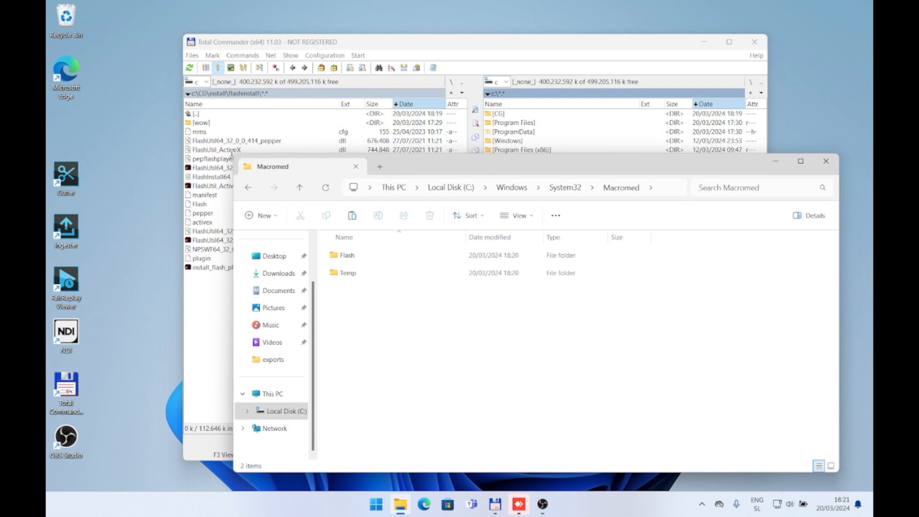
{"action": "left_click_drag", "start_coordinate": [229, 158], "coordinate": [382, 197]}
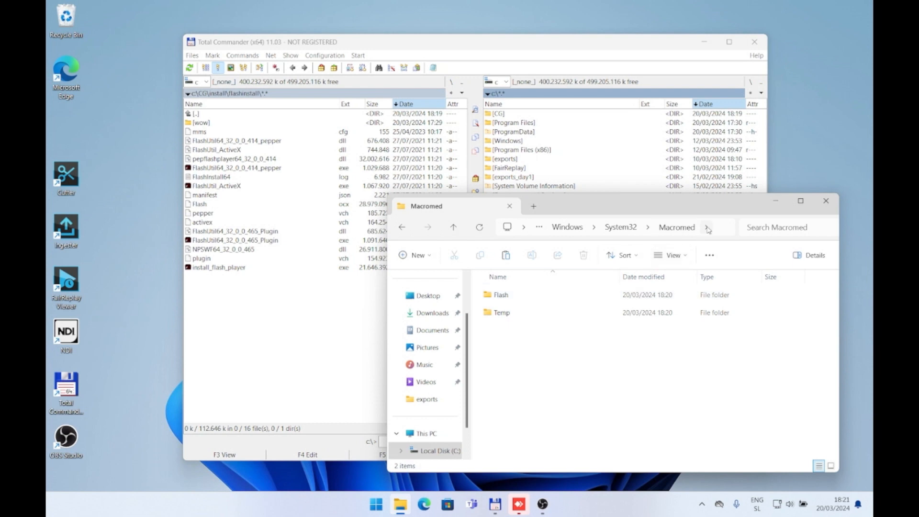
{"action": "left_click", "coordinate": [709, 229]}
{"action": "left_click_drag", "start_coordinate": [616, 227], "coordinate": [576, 230]}
{"action": "left_click", "coordinate": [553, 371]}
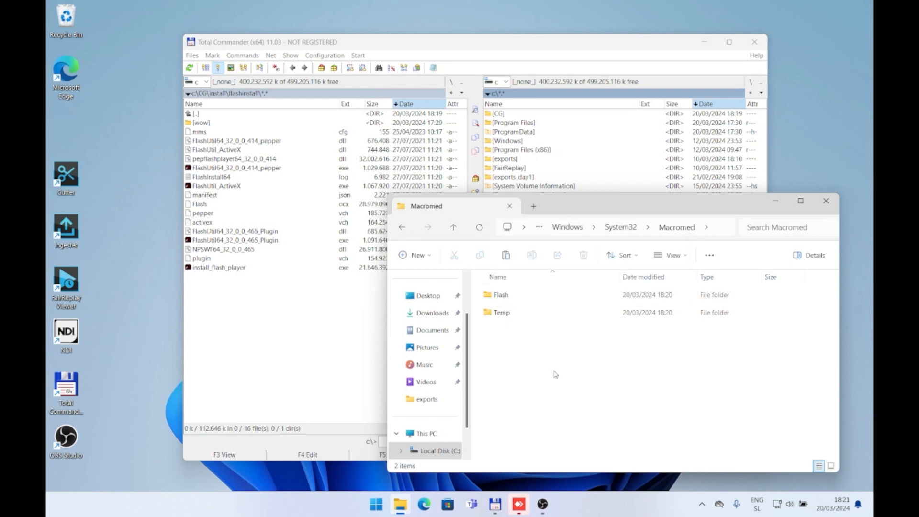
{"action": "double_click", "coordinate": [501, 295]}
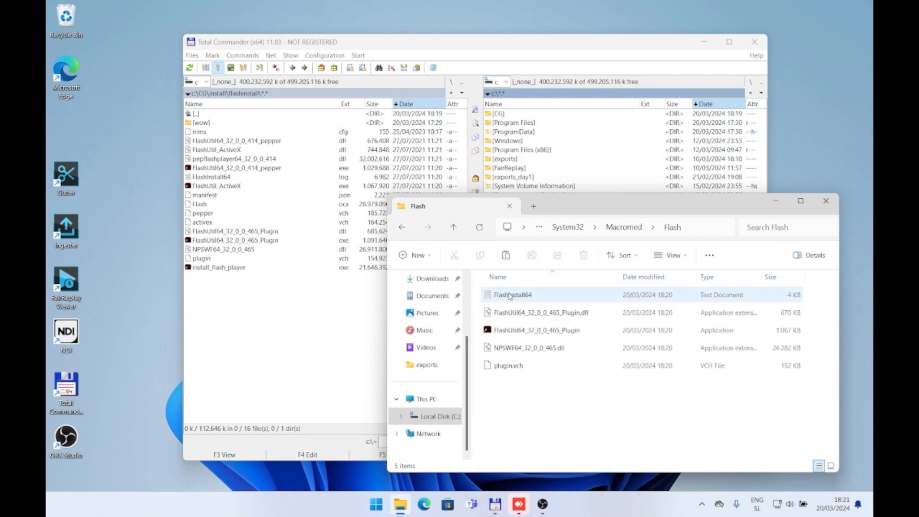
Step: Move all flashinstall files from mms to install_flash_player into System32\Macromed\Flash, replacing duplicates and granting administrator permission for all items
{"action": "left_click", "coordinate": [222, 133]}
{"action": "left_click", "coordinate": [223, 267], "text": "shift"}
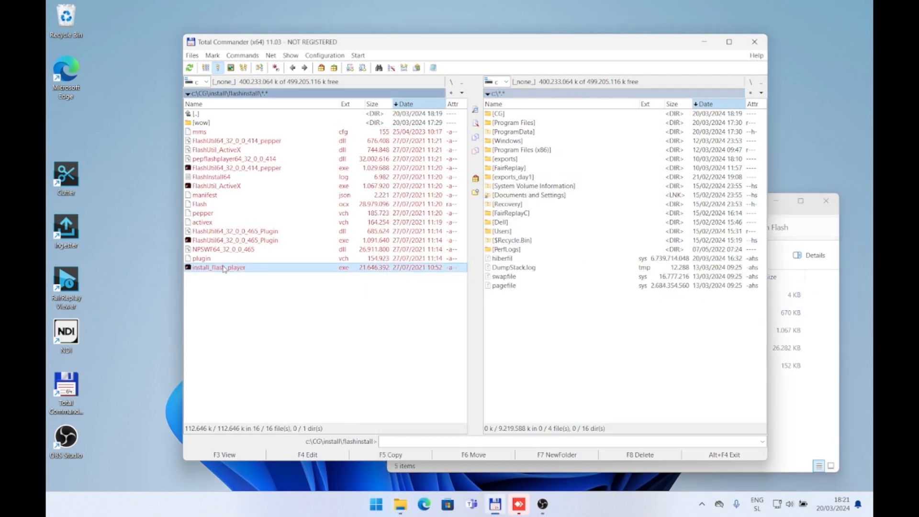
{"action": "left_click", "coordinate": [805, 428]}
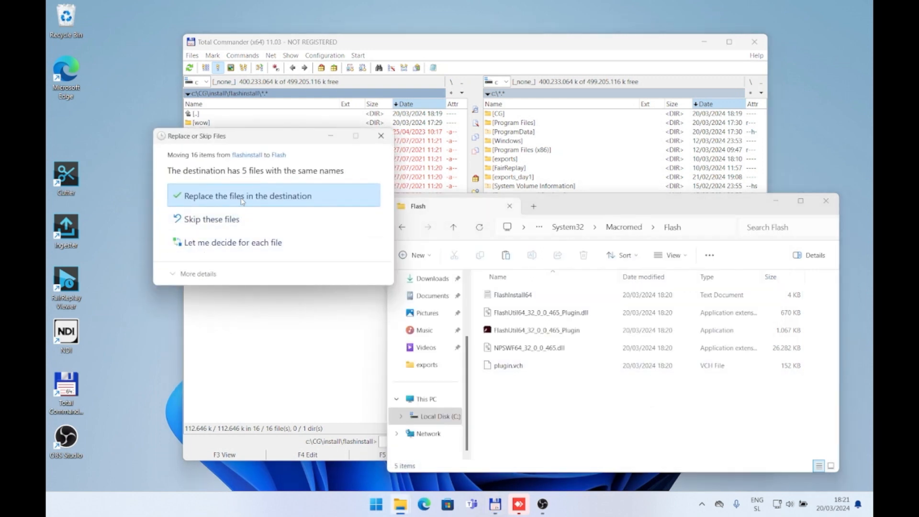
{"action": "left_click", "coordinate": [242, 201]}
{"action": "left_click", "coordinate": [205, 207]}
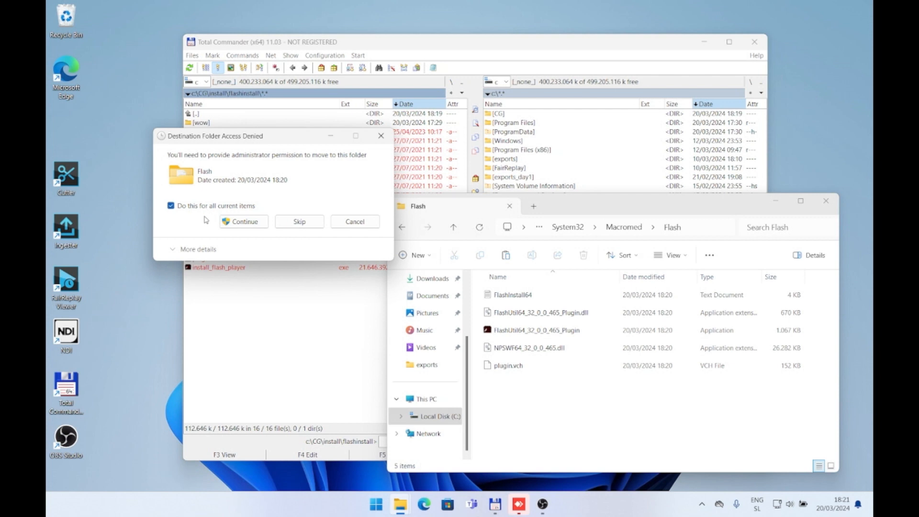
{"action": "left_click", "coordinate": [232, 222]}
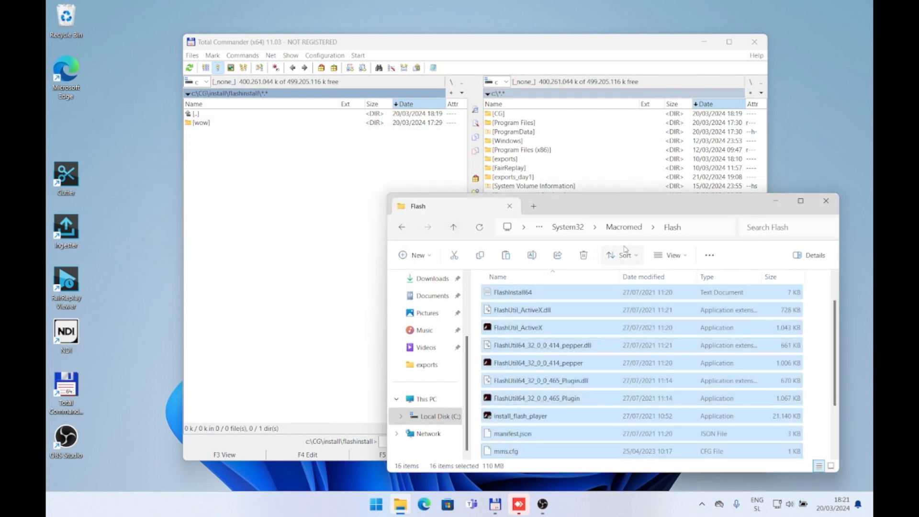
Step: Copy the path of the System32 Flash folder and run Command Prompt (cmd) as administrator
{"action": "left_click", "coordinate": [704, 228]}
{"action": "key", "text": "ctrl+c"}
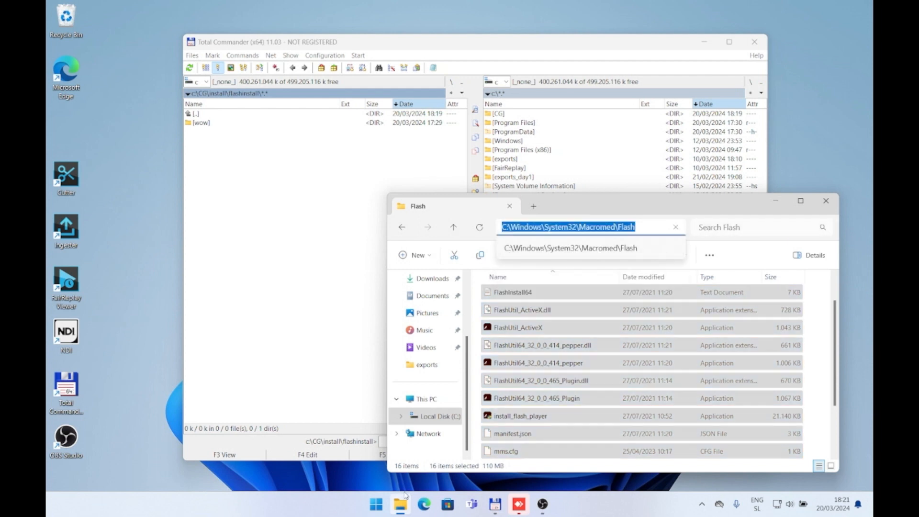
{"action": "left_click", "coordinate": [379, 504]}
{"action": "type", "text": "cmd"}
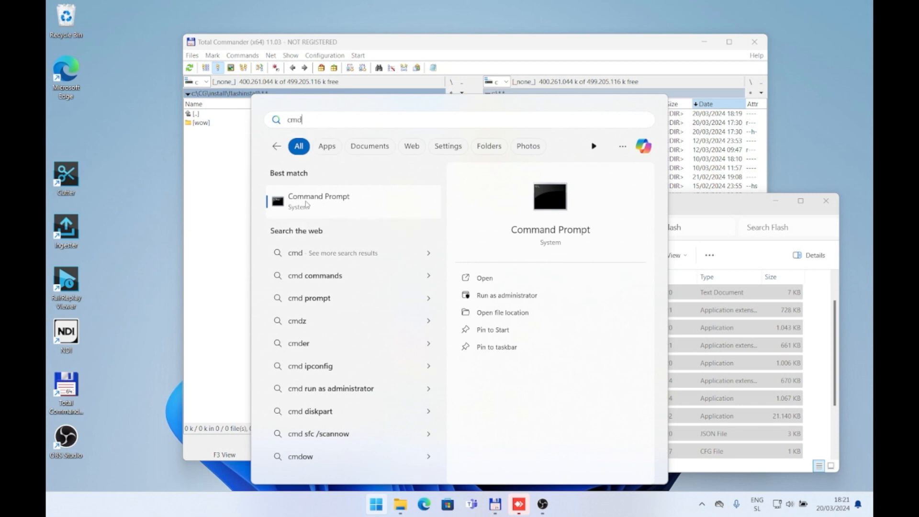
{"action": "left_click", "coordinate": [486, 296]}
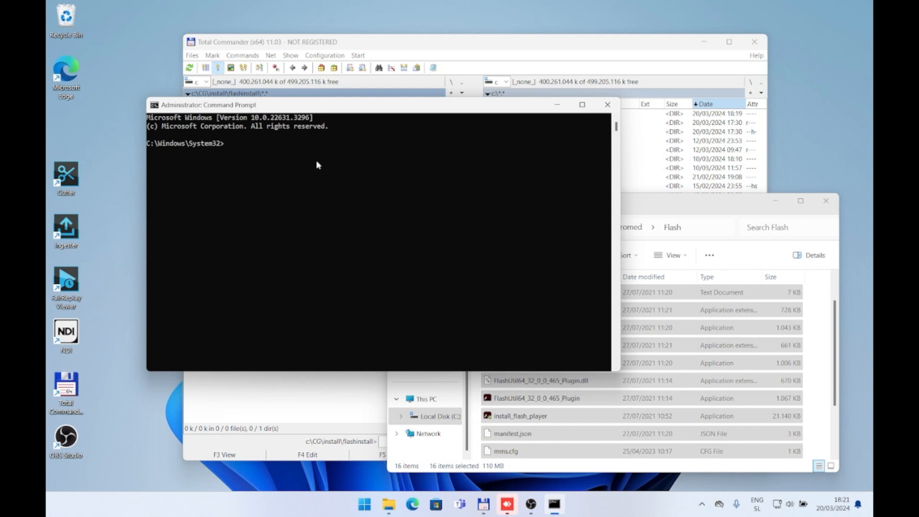
{"action": "left_click_drag", "start_coordinate": [239, 144], "coordinate": [121, 146]}
{"action": "left_click_drag", "start_coordinate": [125, 150], "coordinate": [111, 145]}
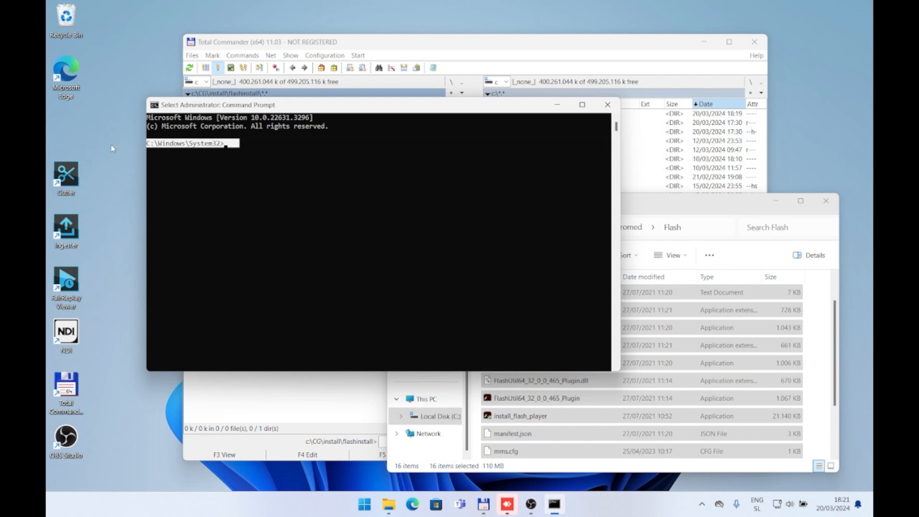
{"action": "left_click", "coordinate": [265, 141]}
{"action": "left_click", "coordinate": [246, 141]}
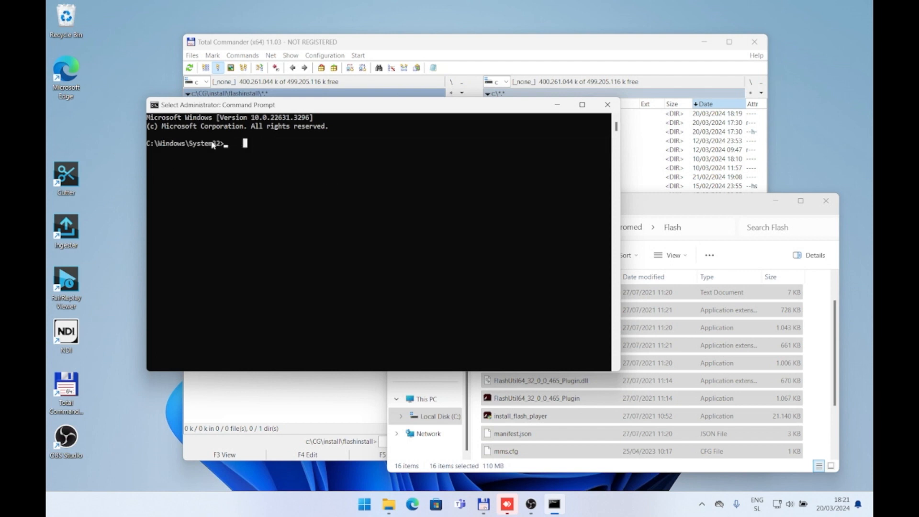
Step: Change the command prompt's directory from System32 to Macromed, using the relative folder name instead of the pasted full path
{"action": "type", "text": "cd"}
{"action": "key", "text": "ctrl+v"}
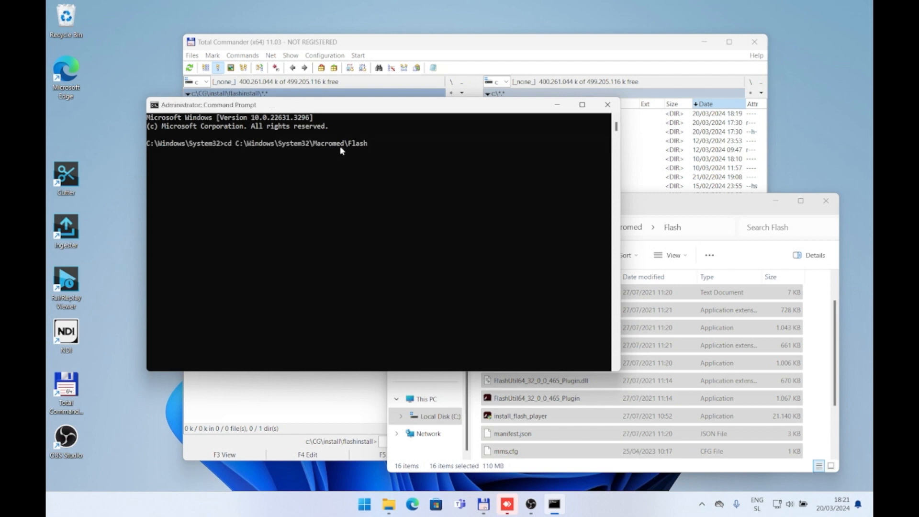
{"action": "key", "text": "BackSpace"}
{"action": "key", "text": "BackSpace"}
{"action": "key", "text": "BackSpace"}
{"action": "key", "text": "BackSpace"}
{"action": "key", "text": "BackSpace"}
{"action": "key", "text": "BackSpace"}
{"action": "key", "text": "BackSpace"}
{"action": "key", "text": "BackSpace"}
{"action": "key", "text": "BackSpace"}
{"action": "key", "text": "BackSpace"}
{"action": "key", "text": "BackSpace"}
{"action": "key", "text": "BackSpace"}
{"action": "key", "text": "BackSpace"}
{"action": "key", "text": "BackSpace"}
{"action": "key", "text": "BackSpace"}
{"action": "key", "text": "BackSpace"}
{"action": "key", "text": "BackSpace"}
{"action": "key", "text": "BackSpace"}
{"action": "key", "text": "BackSpace"}
{"action": "key", "text": "BackSpace"}
{"action": "key", "text": "BackSpace"}
{"action": "key", "text": "BackSpace"}
{"action": "key", "text": "BackSpace"}
{"action": "key", "text": "BackSpace"}
{"action": "key", "text": "BackSpace"}
{"action": "key", "text": "BackSpace"}
{"action": "key", "text": "BackSpace"}
{"action": "key", "text": "BackSpace"}
{"action": "key", "text": "BackSpace"}
{"action": "key", "text": "BackSpace"}
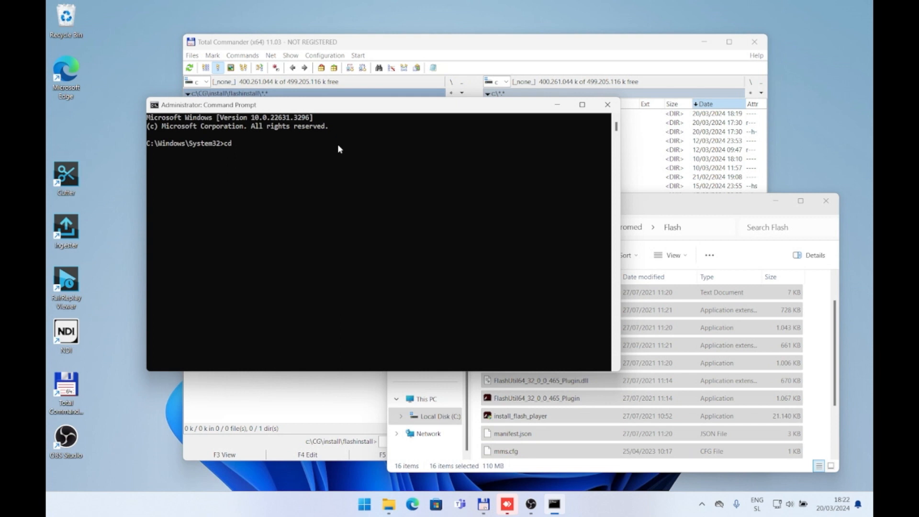
{"action": "type", "text": "Macromed"}
{"action": "key", "text": "Return"}
Step: Change to the Flash directory with cd and list its contents with dir
{"action": "type", "text": "cd Flash"}
{"action": "key", "text": "Return"}
{"action": "type", "text": "dir"}
{"action": "key", "text": "Return"}
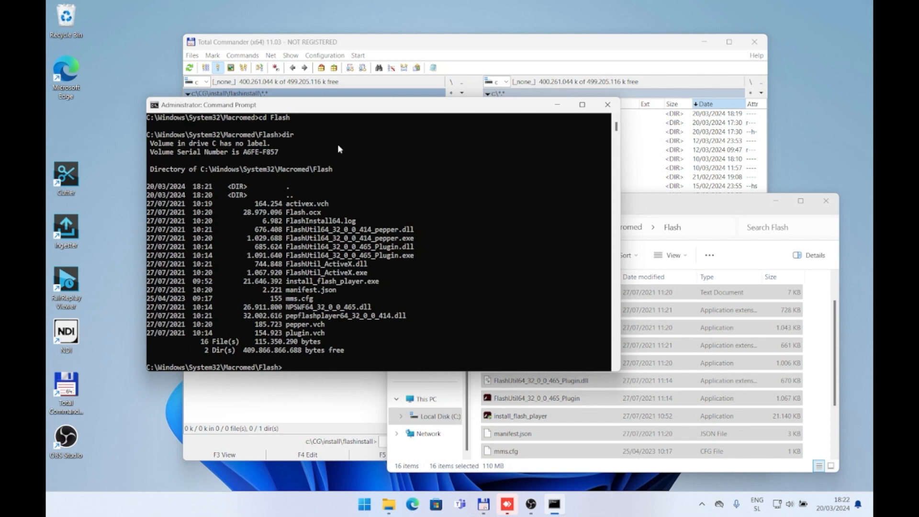
Step: Register the Flash control by running regsvr32 flash.ocx and dismiss the resulting message
{"action": "type", "text": "regsvr32 flash.opc"}
{"action": "key", "text": "BackSpace"}
{"action": "key", "text": "BackSpace"}
{"action": "type", "text": "cx"}
{"action": "key", "text": "Return"}
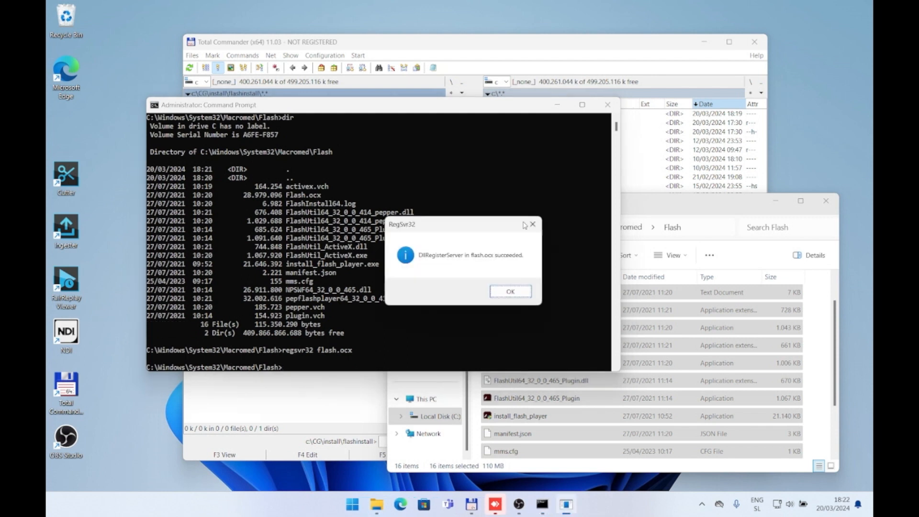
{"action": "left_click", "coordinate": [510, 292]}
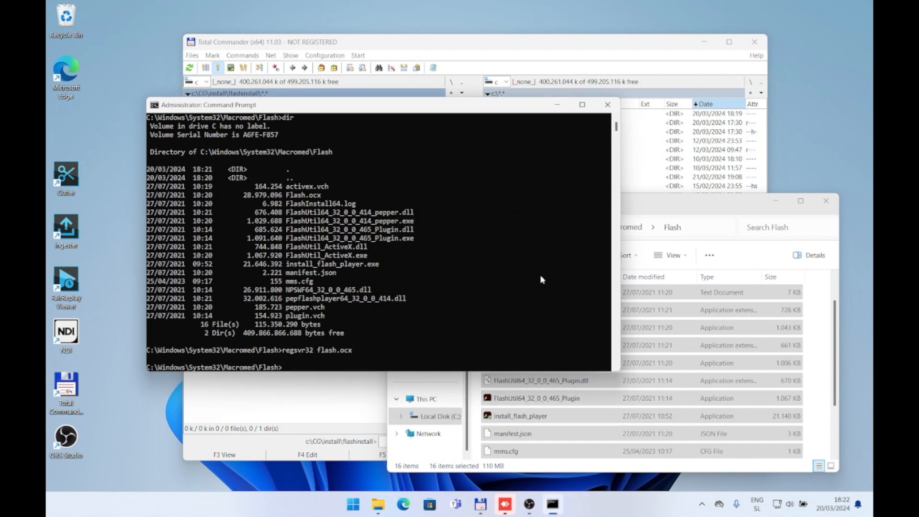
Step: Switch back to Total Commander and open the wow subfolder of flashinstall
{"action": "left_click", "coordinate": [657, 156]}
{"action": "double_click", "coordinate": [232, 126]}
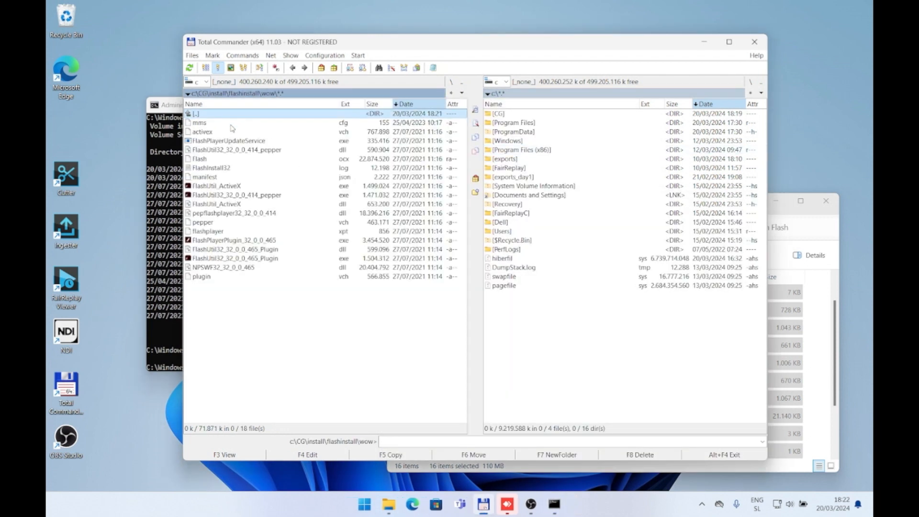
{"action": "left_click", "coordinate": [289, 93]}
{"action": "left_click", "coordinate": [268, 93]}
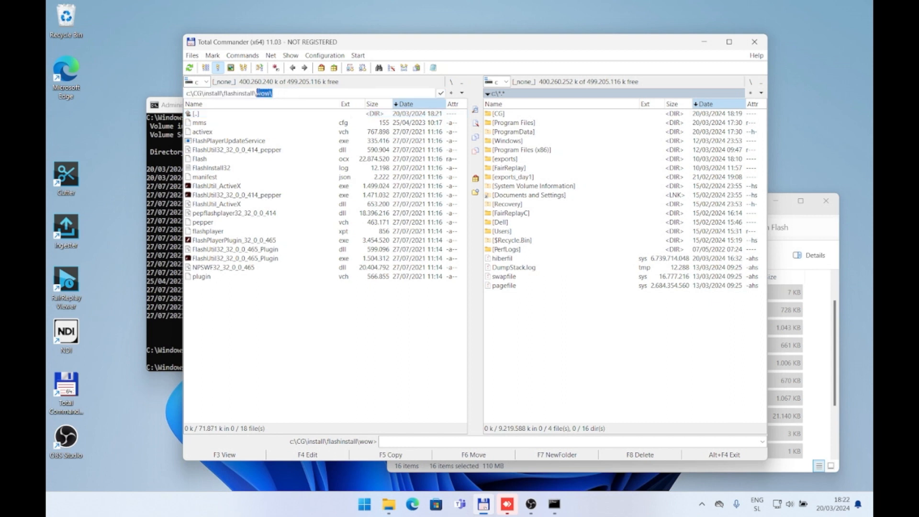
{"action": "left_click", "coordinate": [511, 151]}
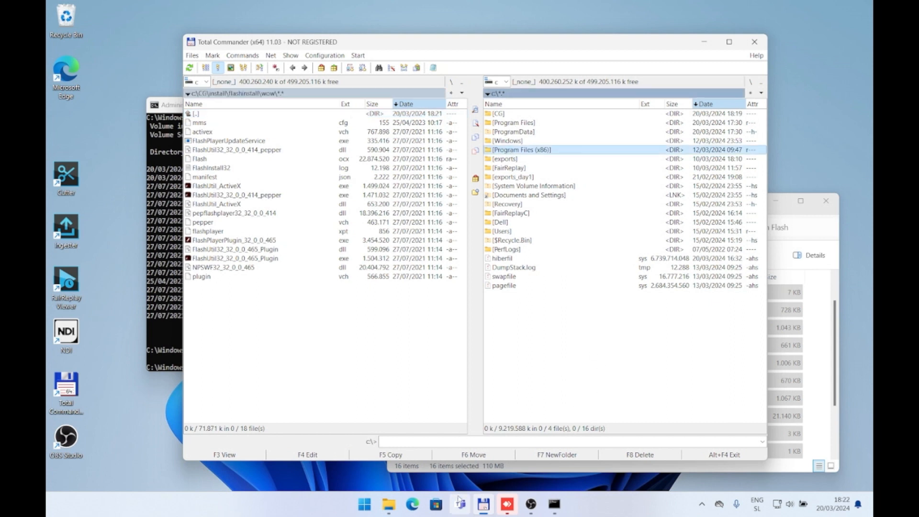
Step: Switch to File Explorer and open Windows\SysWOW64 in a new tab, going into its Macromed\Flash folder
{"action": "left_click", "coordinate": [399, 503]}
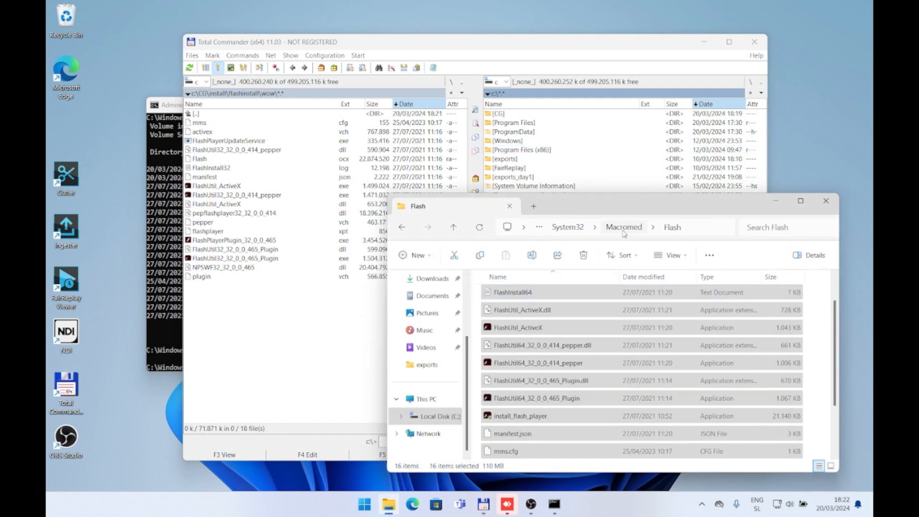
{"action": "left_click", "coordinate": [568, 228]}
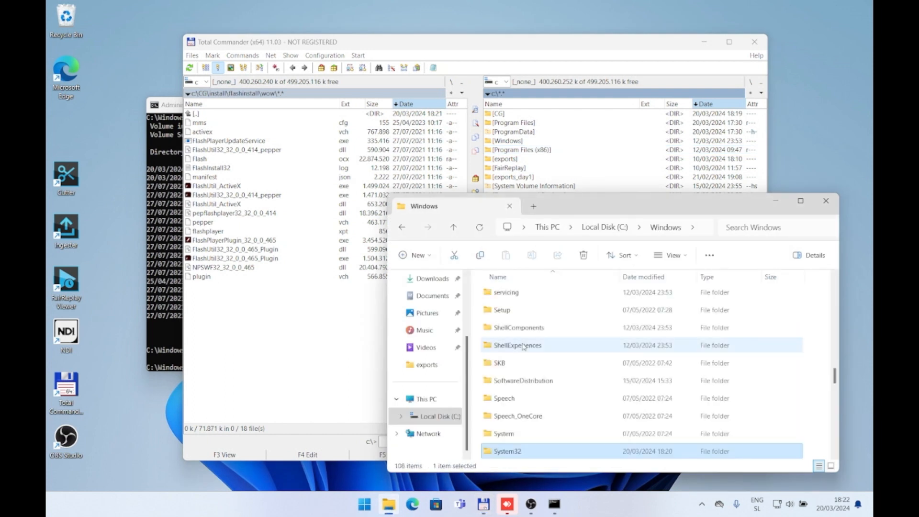
{"action": "scroll", "coordinate": [539, 385], "scroll_direction": "up", "scroll_amount": 5}
{"action": "scroll", "coordinate": [538, 383], "scroll_direction": "up", "scroll_amount": 1}
{"action": "scroll", "coordinate": [558, 345], "scroll_direction": "up", "scroll_amount": 4}
{"action": "scroll", "coordinate": [565, 354], "scroll_direction": "down", "scroll_amount": 6}
{"action": "scroll", "coordinate": [566, 355], "scroll_direction": "down", "scroll_amount": 3}
{"action": "middle_click", "coordinate": [568, 354]}
{"action": "scroll", "coordinate": [550, 356], "scroll_direction": "down", "scroll_amount": 5}
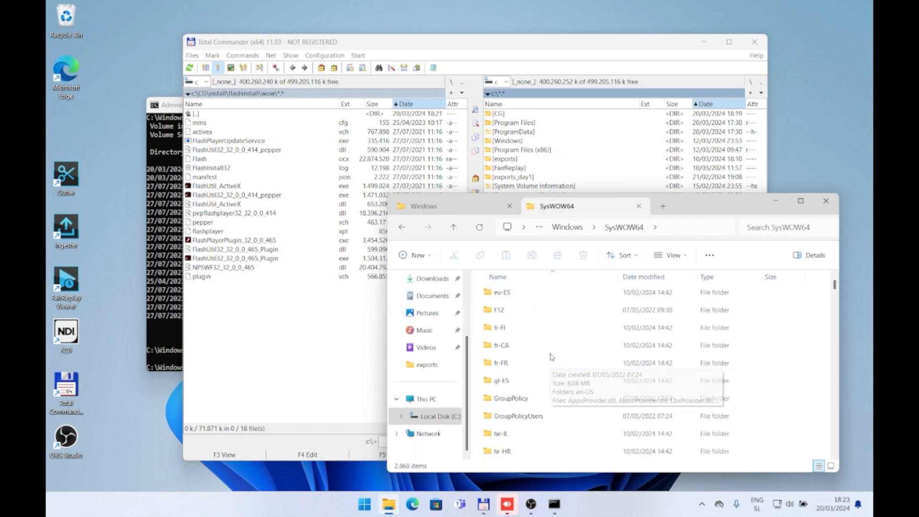
{"action": "double_click", "coordinate": [531, 399]}
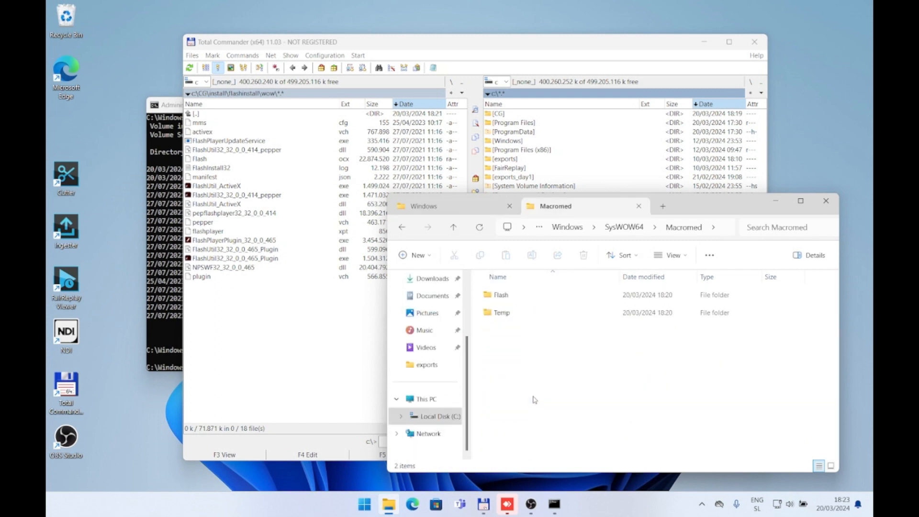
{"action": "double_click", "coordinate": [524, 297]}
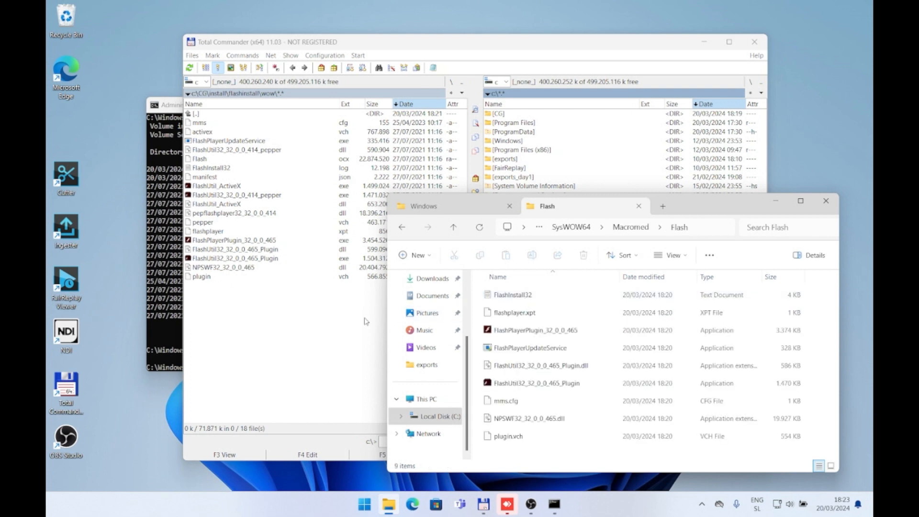
Step: Move all files of the wow folder into SysWOW64\Macromed\Flash, replacing the files already in the destination
{"action": "left_click", "coordinate": [298, 344]}
{"action": "left_click", "coordinate": [236, 277], "text": "shift"}
{"action": "left_click_drag", "start_coordinate": [217, 279], "coordinate": [821, 424]}
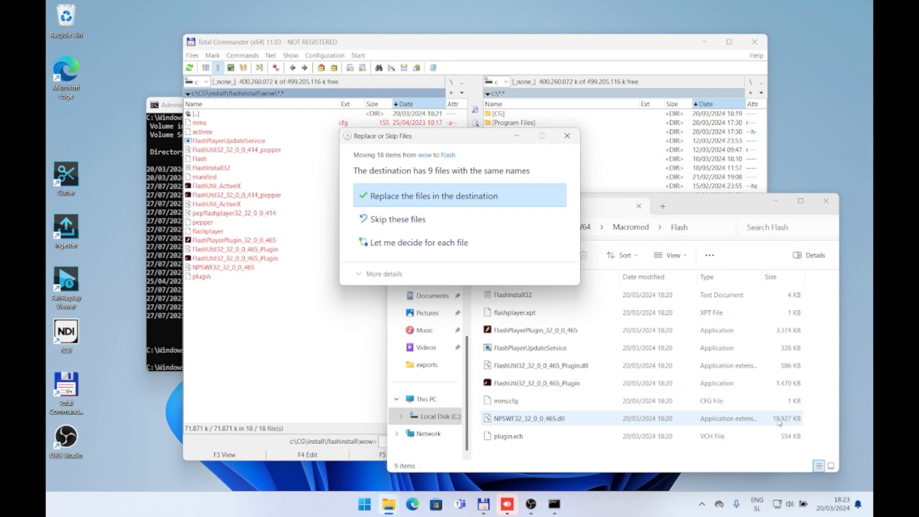
{"action": "left_click", "coordinate": [436, 197]}
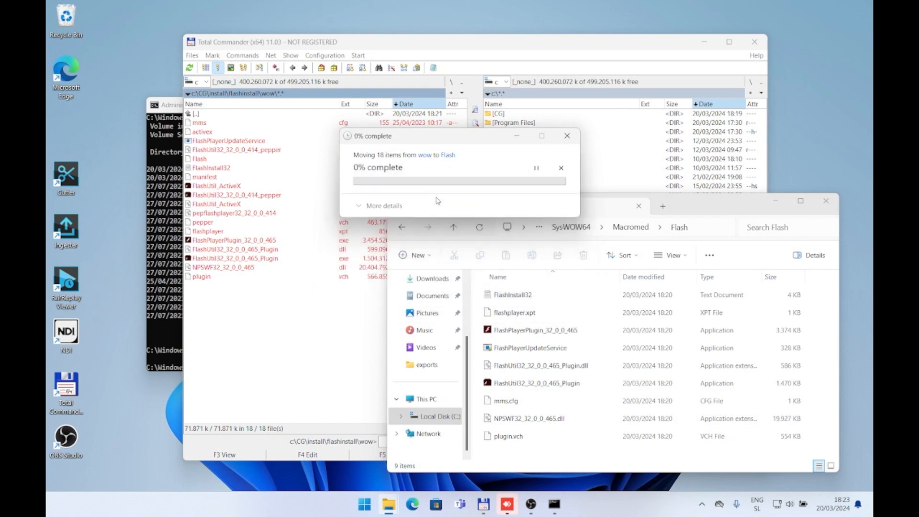
{"action": "left_click", "coordinate": [430, 222]}
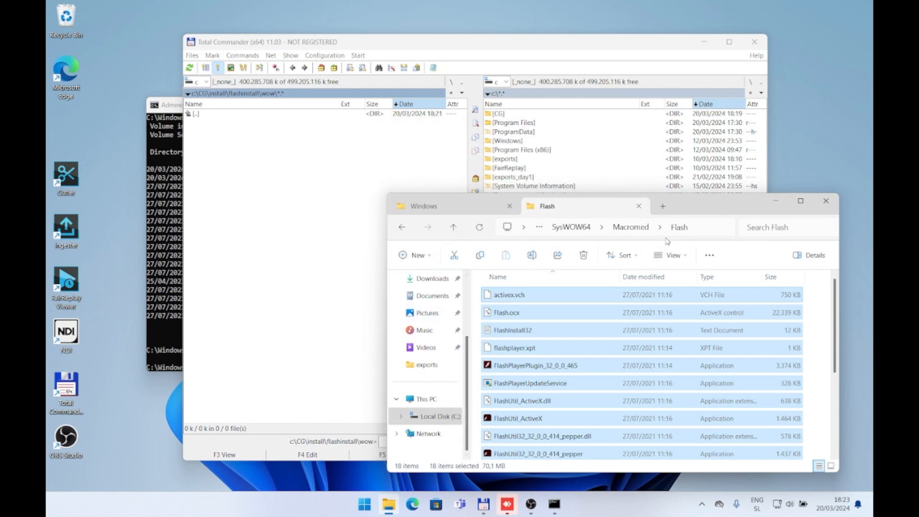
Step: Show the full path of the SysWOW64 Flash folder and check its SysWOW64 part
{"action": "left_click", "coordinate": [703, 234]}
{"action": "left_click_drag", "start_coordinate": [587, 228], "coordinate": [522, 225]}
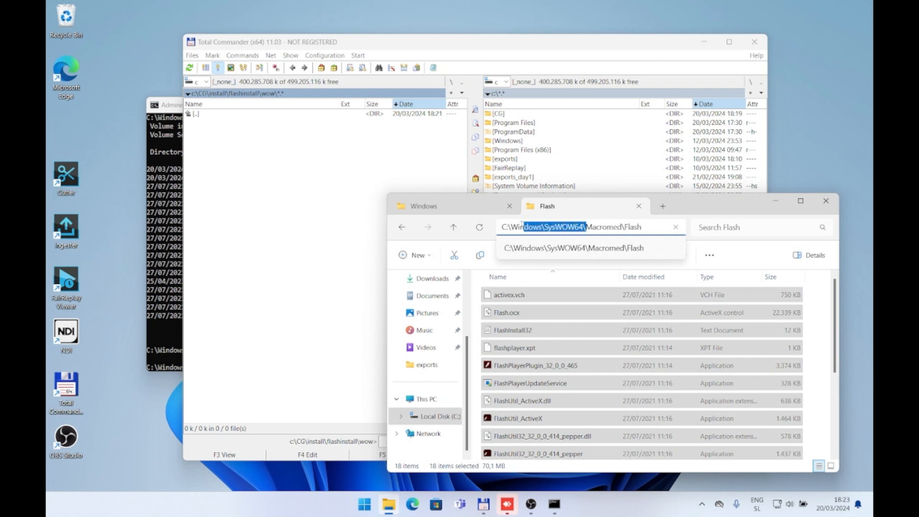
{"action": "left_click", "coordinate": [602, 227]}
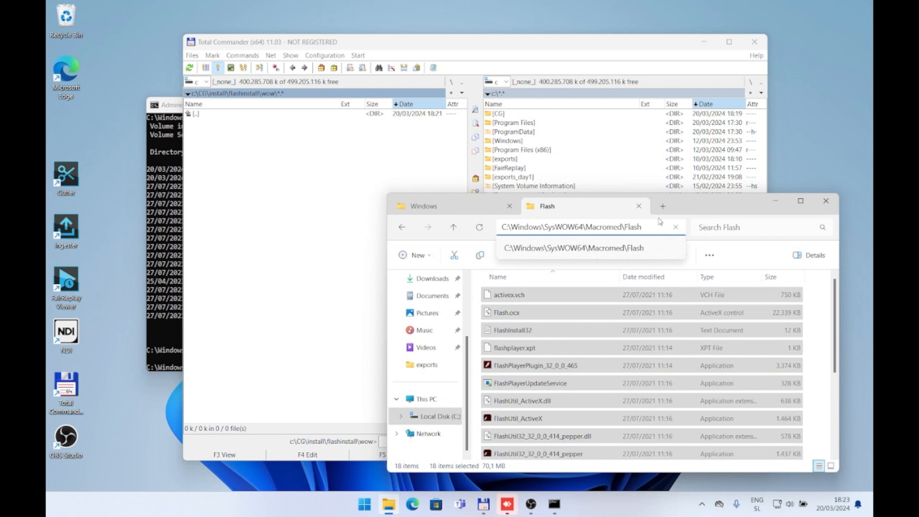
Step: In Total Commander, go back up from wow to CG\install and open the CG folder in the second pane
{"action": "left_click", "coordinate": [356, 214]}
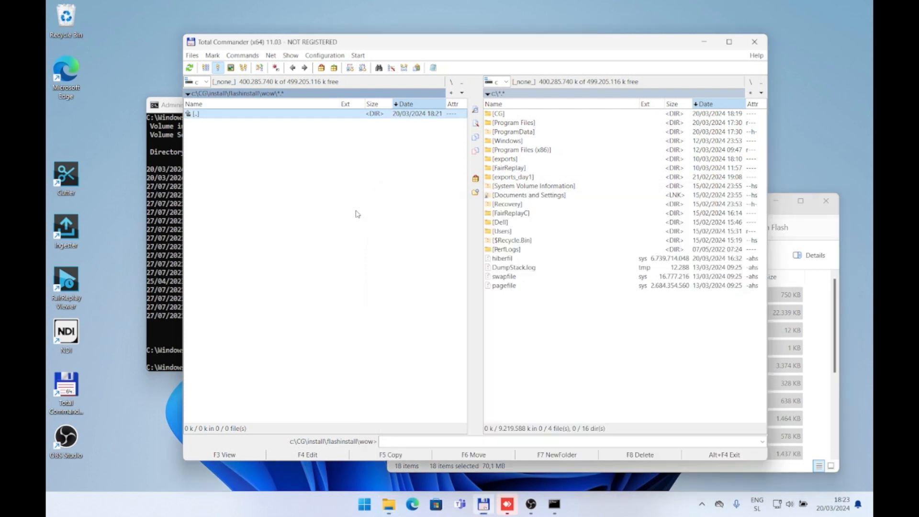
{"action": "double_click", "coordinate": [286, 115]}
{"action": "double_click", "coordinate": [287, 115]}
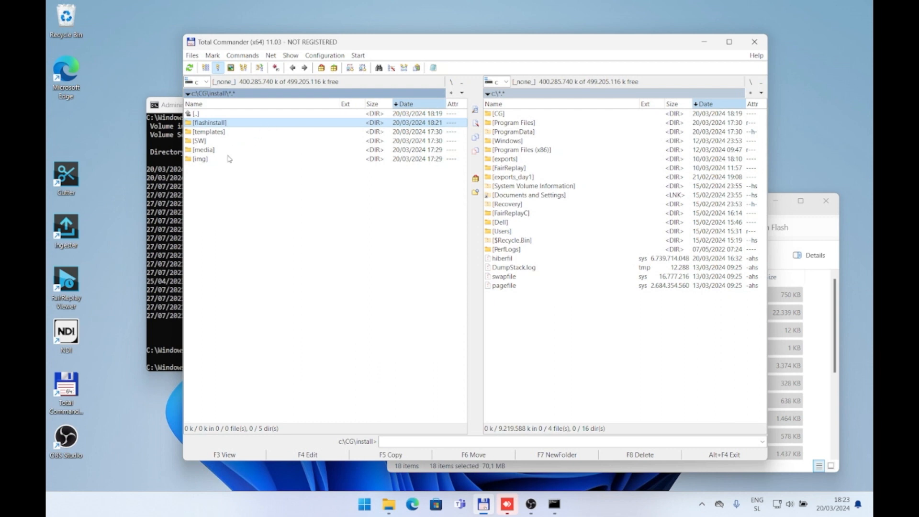
{"action": "left_click", "coordinate": [228, 159]}
{"action": "double_click", "coordinate": [519, 114]}
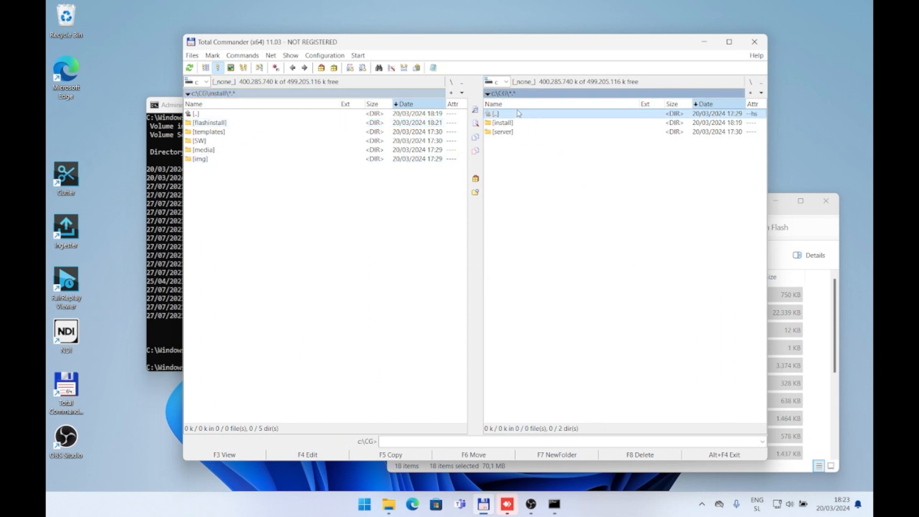
{"action": "left_click", "coordinate": [514, 132]}
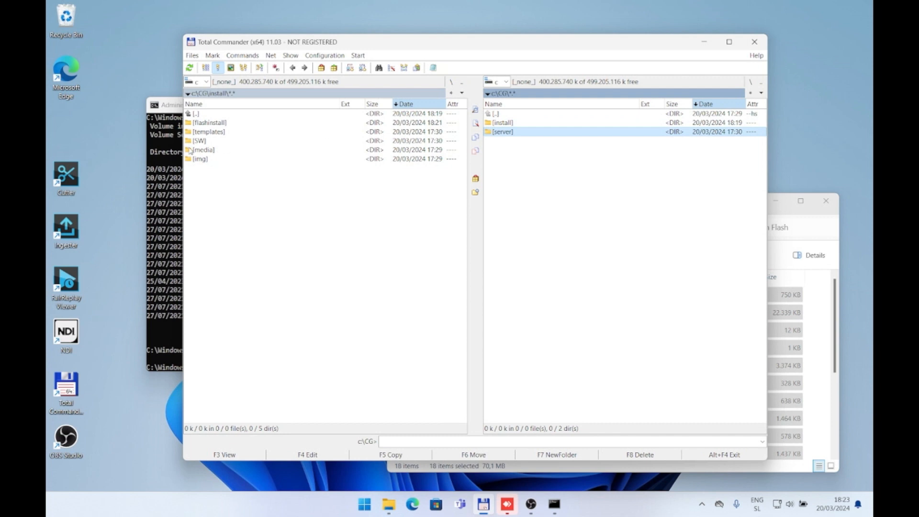
Step: Mark the img, media, SW and templates folders in CG\install and move them to c:\CG
{"action": "left_click", "coordinate": [210, 162]}
{"action": "key", "text": "space"}
{"action": "key", "text": "Up"}
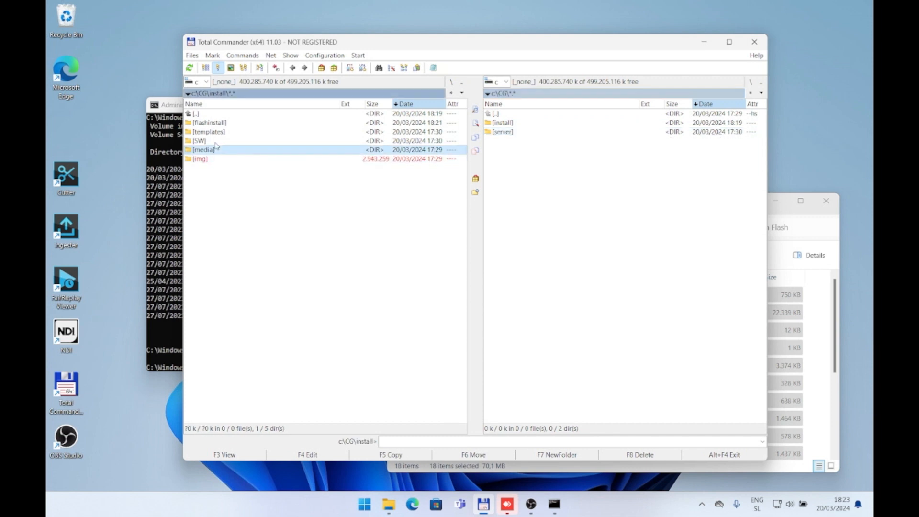
{"action": "key", "text": "space"}
{"action": "key", "text": "Up"}
{"action": "key", "text": "space"}
{"action": "key", "text": "Up"}
{"action": "key", "text": "space"}
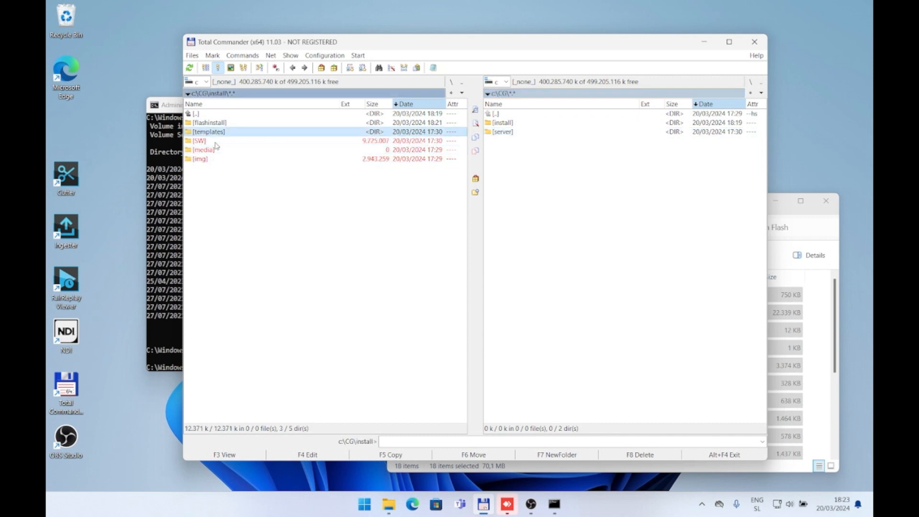
{"action": "key", "text": "F6"}
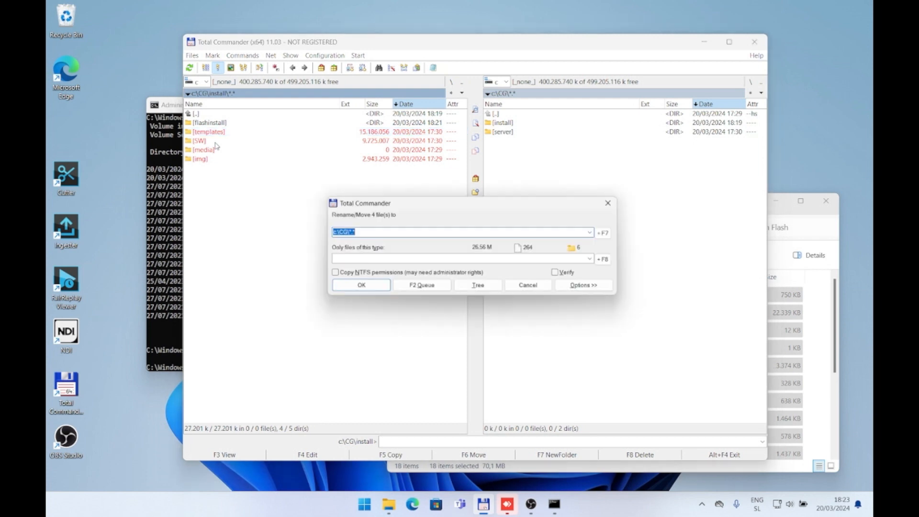
{"action": "key", "text": "Return"}
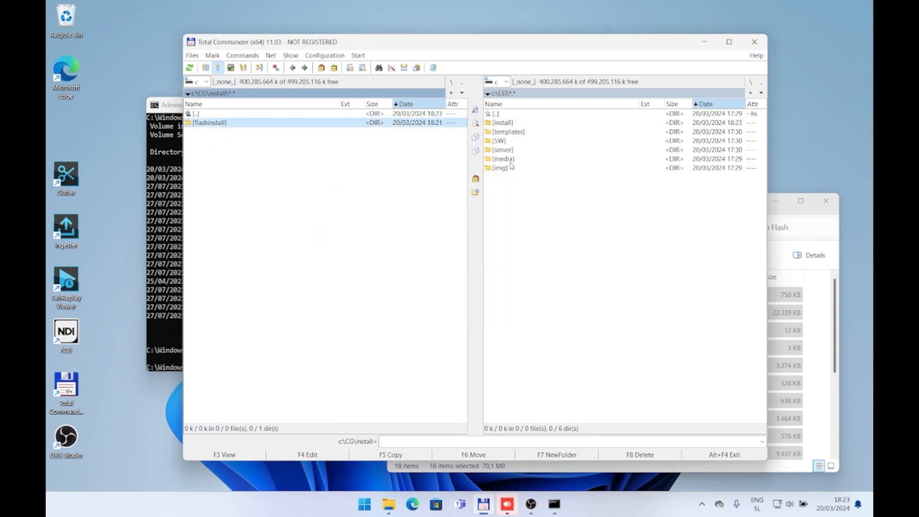
Step: Calculate the size of the templates folder in c:\CG, check its files and return to c:\CG
{"action": "left_click", "coordinate": [513, 133]}
{"action": "key", "text": "space"}
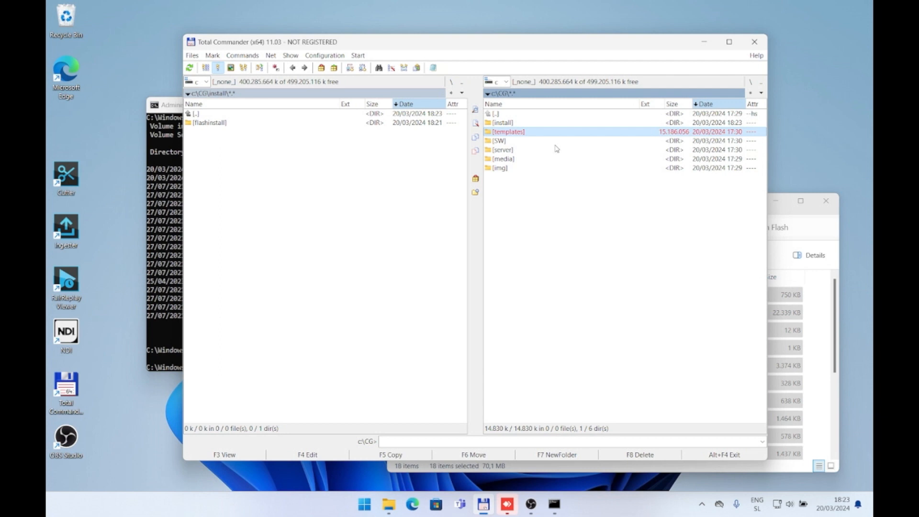
{"action": "key", "text": "Return"}
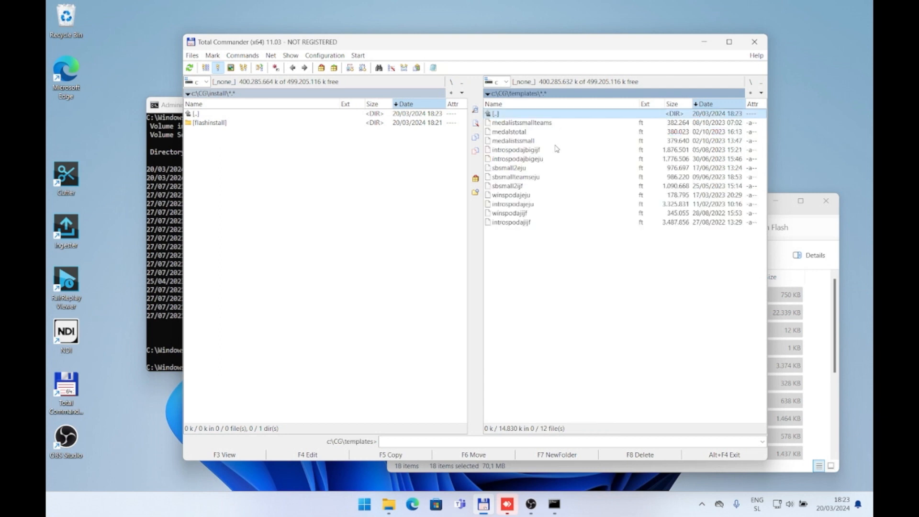
{"action": "left_click", "coordinate": [569, 169]}
{"action": "double_click", "coordinate": [549, 114]}
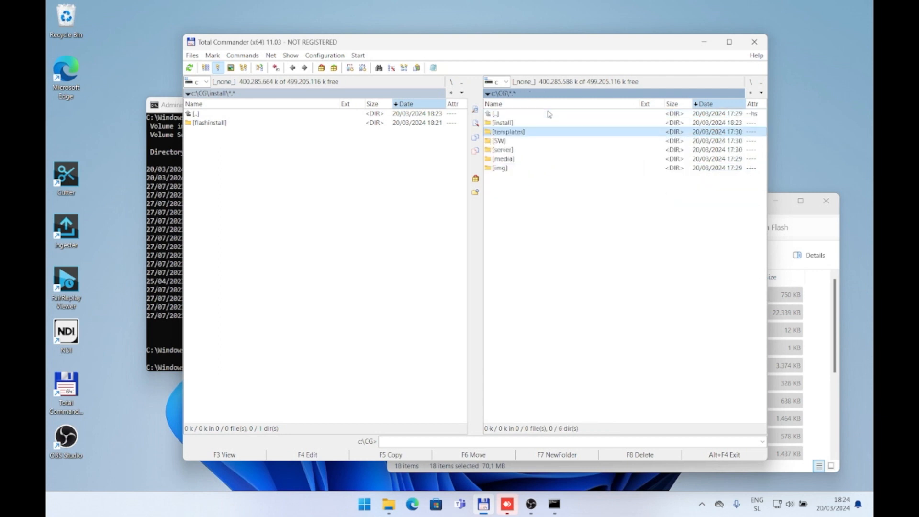
Step: Look into the media folder of c:\CG and go back up to c:\CG
{"action": "key", "text": "Down"}
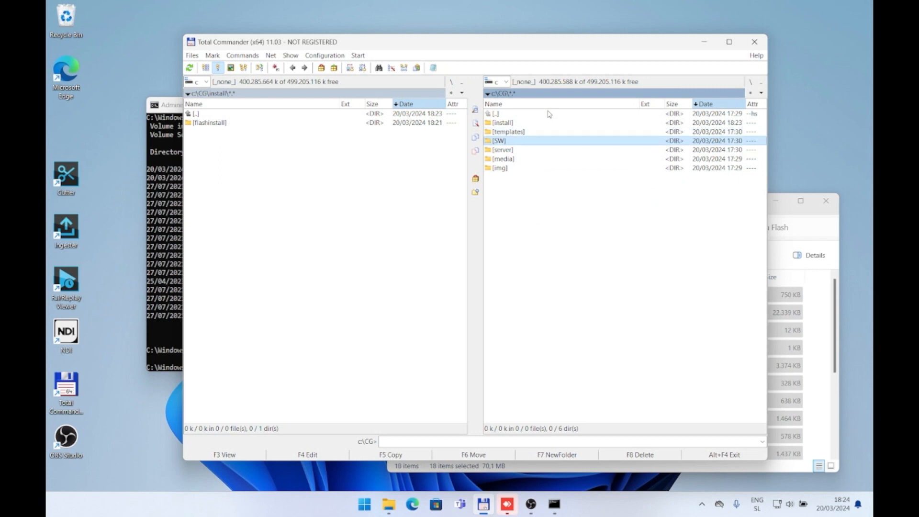
{"action": "key", "text": "Down"}
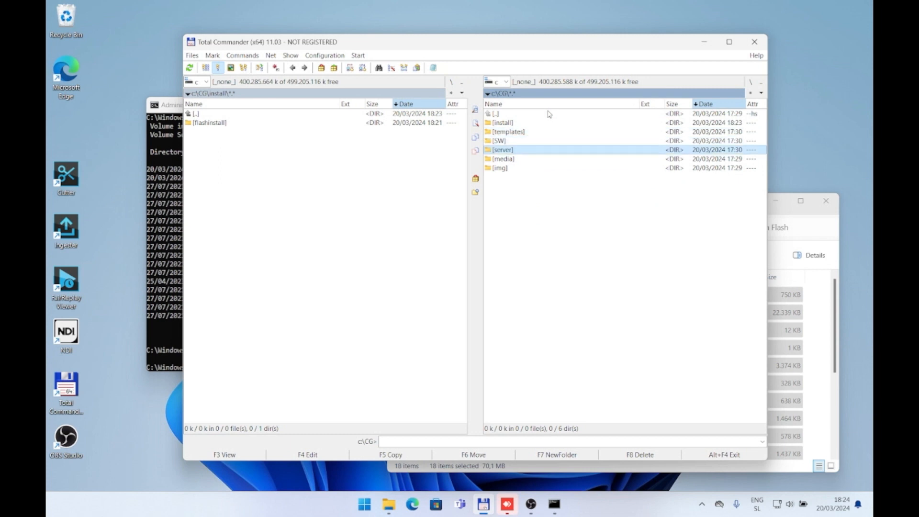
{"action": "key", "text": "Down"}
{"action": "key", "text": "Return"}
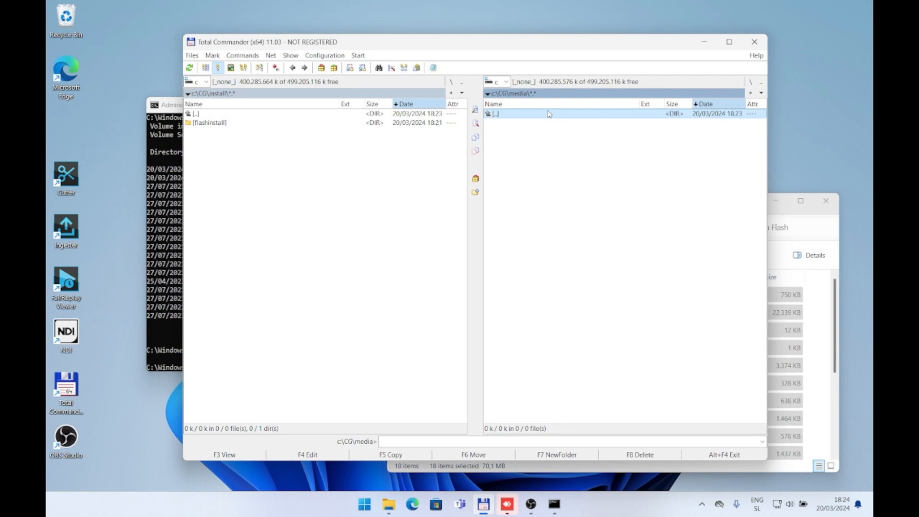
{"action": "key", "text": "Return"}
Step: Examine the PNG images in img\320x240 and go back up to c:\CG
{"action": "key", "text": "Down"}
{"action": "key", "text": "Return"}
{"action": "key", "text": "Down"}
{"action": "key", "text": "Return"}
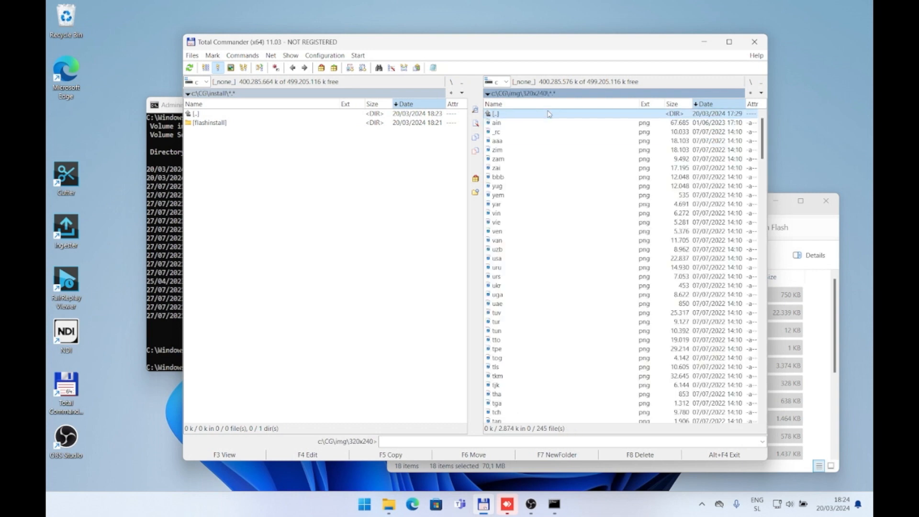
{"action": "scroll", "coordinate": [551, 244], "scroll_direction": "down", "scroll_amount": 13}
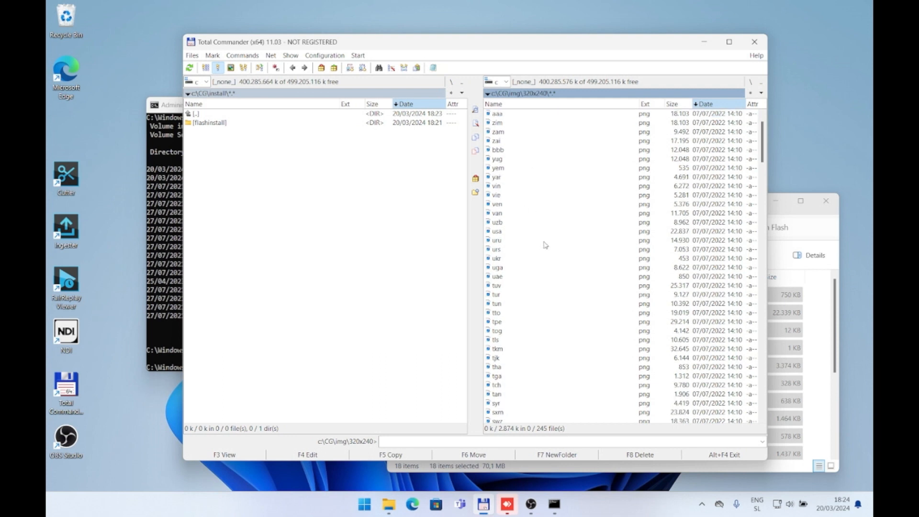
{"action": "scroll", "coordinate": [546, 158], "scroll_direction": "up", "scroll_amount": 13}
{"action": "double_click", "coordinate": [495, 114]}
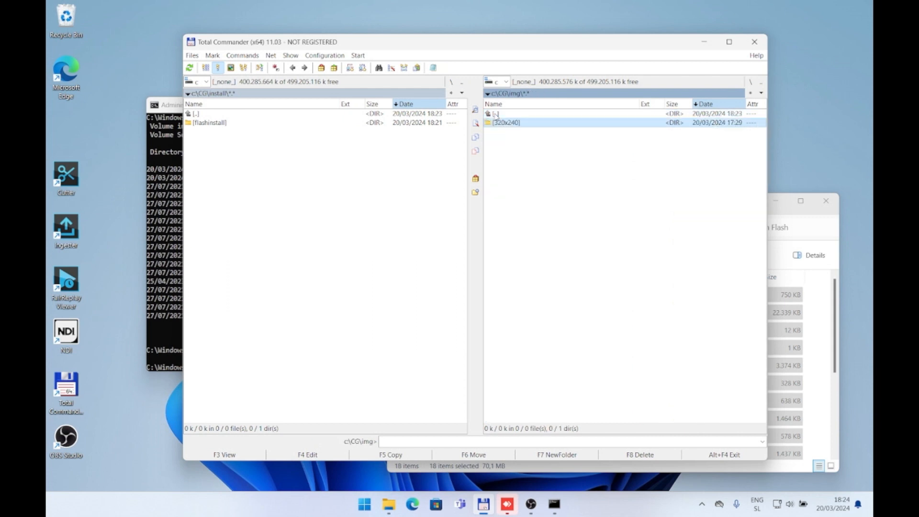
{"action": "double_click", "coordinate": [496, 115]}
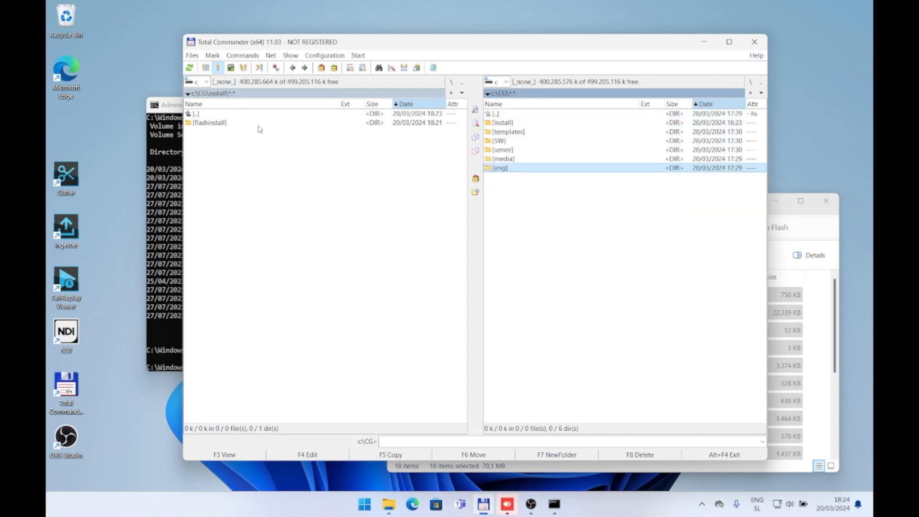
Step: Close the administrator command prompt and check the contents of the SW folder in c:\CG
{"action": "left_click", "coordinate": [162, 132]}
{"action": "double_click", "coordinate": [154, 105]}
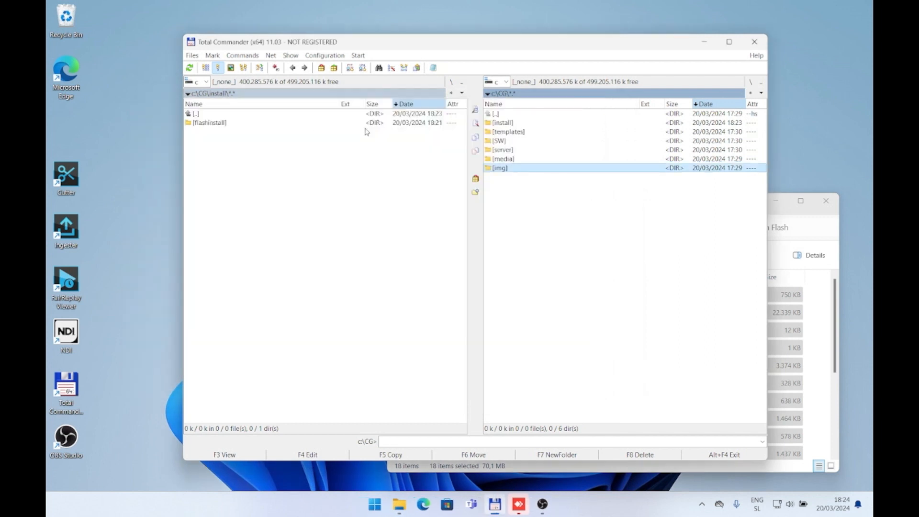
{"action": "double_click", "coordinate": [517, 141]}
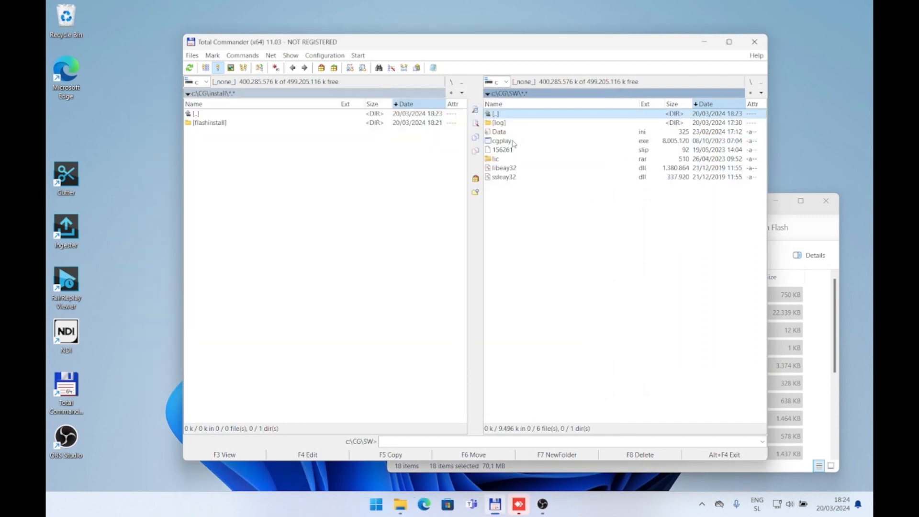
{"action": "double_click", "coordinate": [520, 116]}
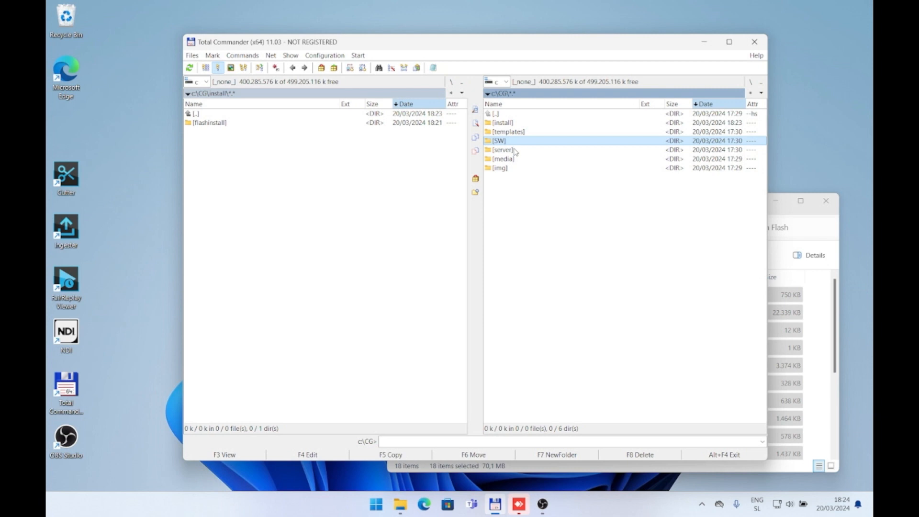
Step: Open the server folder in c:\CG and run casparcg.exe
{"action": "double_click", "coordinate": [514, 150]}
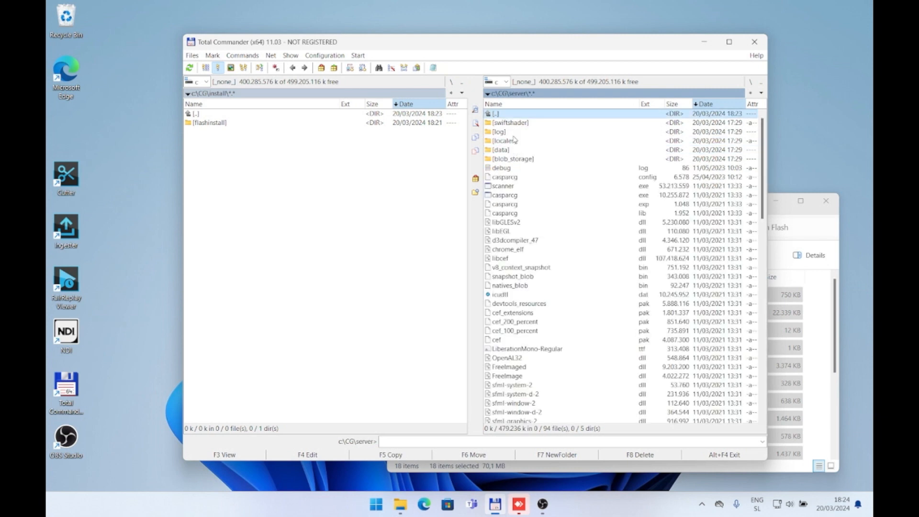
{"action": "left_click", "coordinate": [523, 197]}
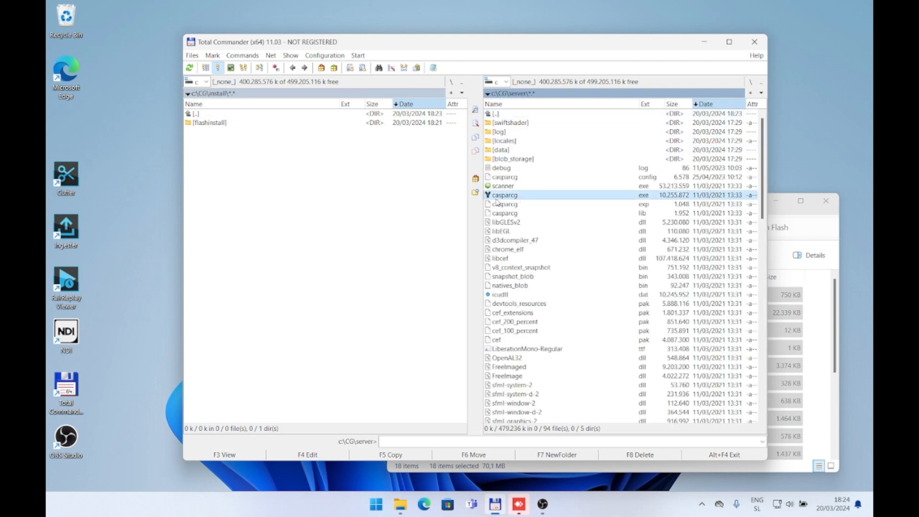
{"action": "double_click", "coordinate": [564, 197]}
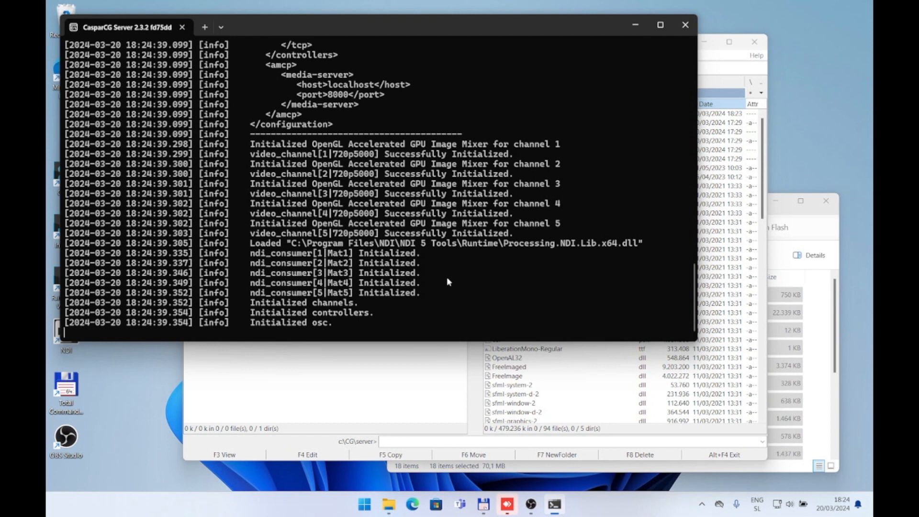
Step: Check the channel and NDI initialization lines in the CasparCG Server log and close the server
{"action": "left_click_drag", "start_coordinate": [640, 332], "coordinate": [206, 156]}
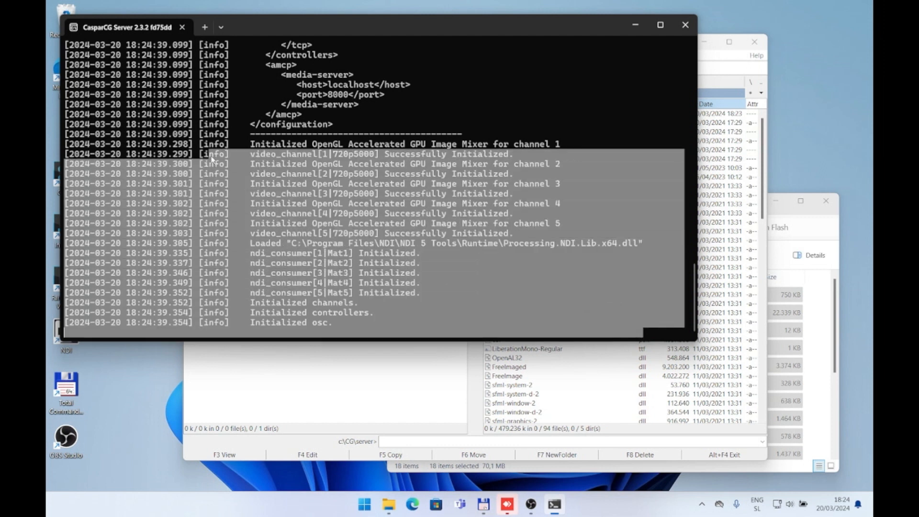
{"action": "left_click", "coordinate": [271, 146]}
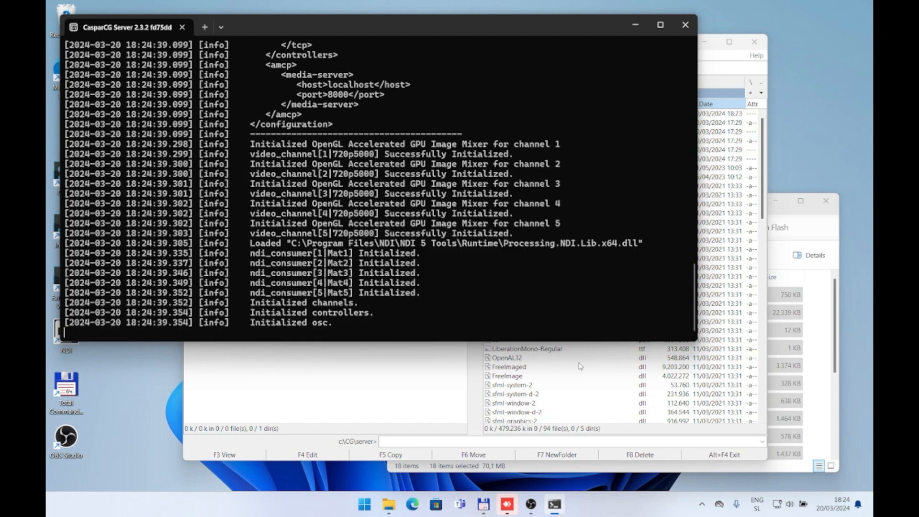
{"action": "left_click", "coordinate": [687, 28]}
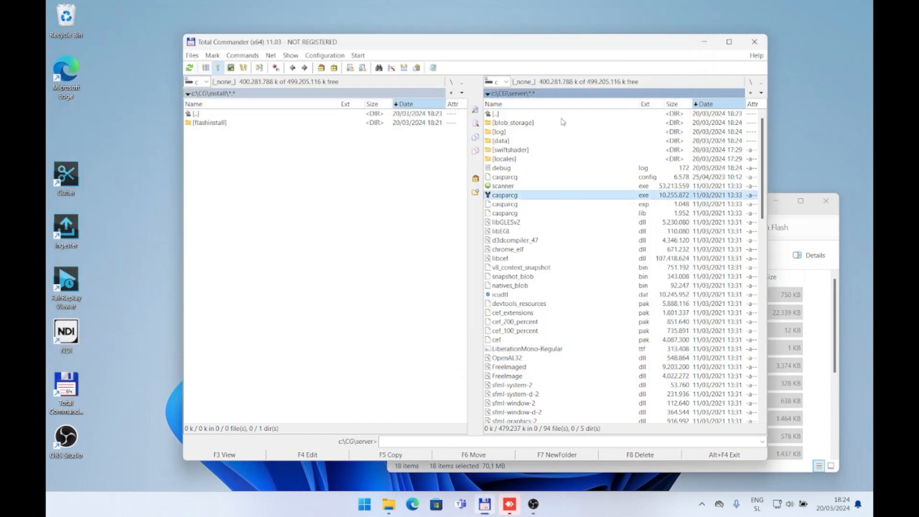
Step: Open casparcg.config from the server folder in Notepad and check its template-path entry
{"action": "left_click", "coordinate": [575, 177]}
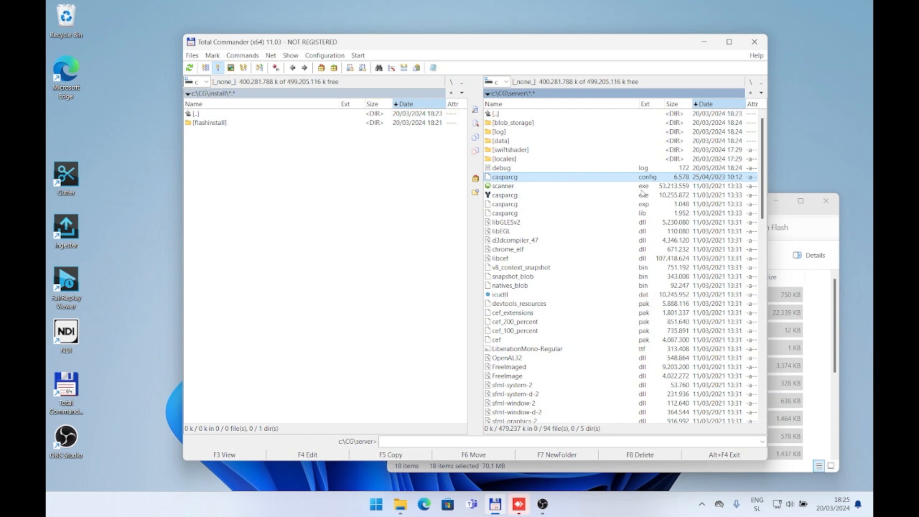
{"action": "double_click", "coordinate": [648, 178]}
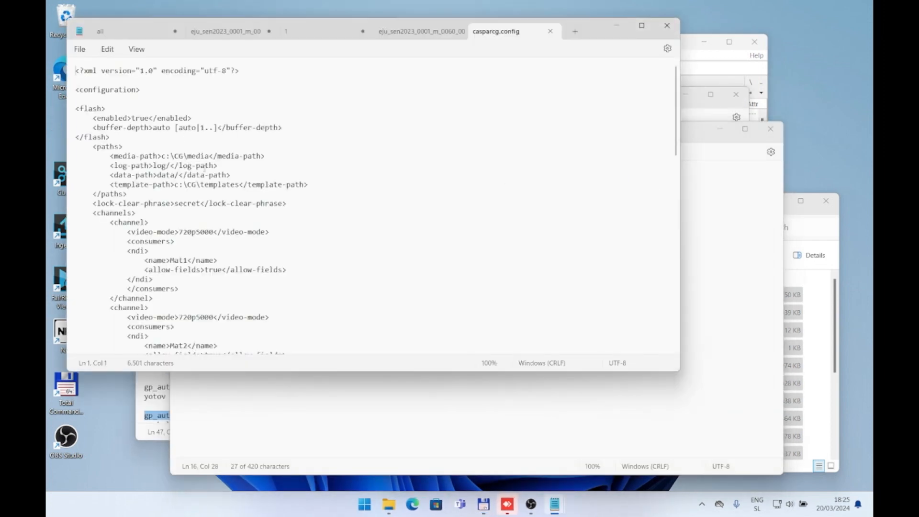
{"action": "left_click_drag", "start_coordinate": [312, 184], "coordinate": [108, 189]}
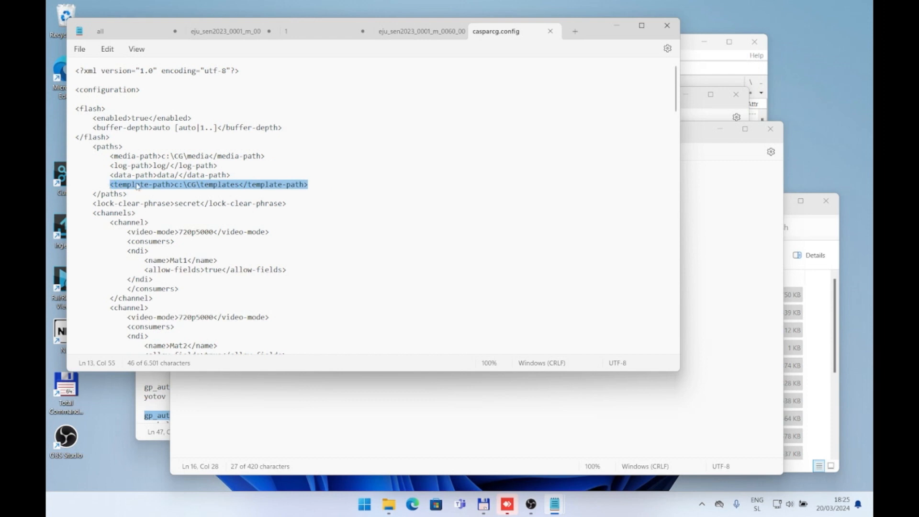
{"action": "left_click", "coordinate": [177, 187]}
{"action": "left_click_drag", "start_coordinate": [178, 191], "coordinate": [177, 190]}
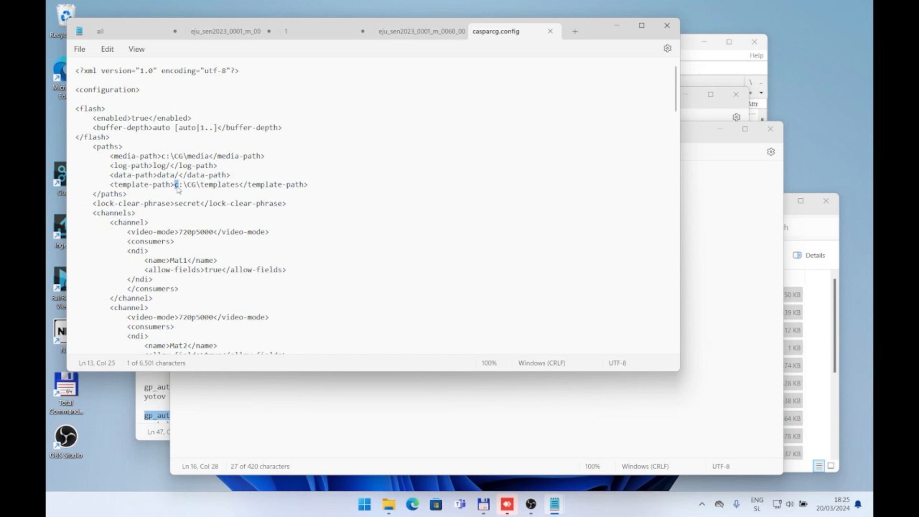
{"action": "left_click", "coordinate": [189, 186]}
Step: Switch back to Total Commander and go up from the install folder to c:\CG
{"action": "left_click", "coordinate": [697, 83]}
{"action": "left_click", "coordinate": [243, 132]}
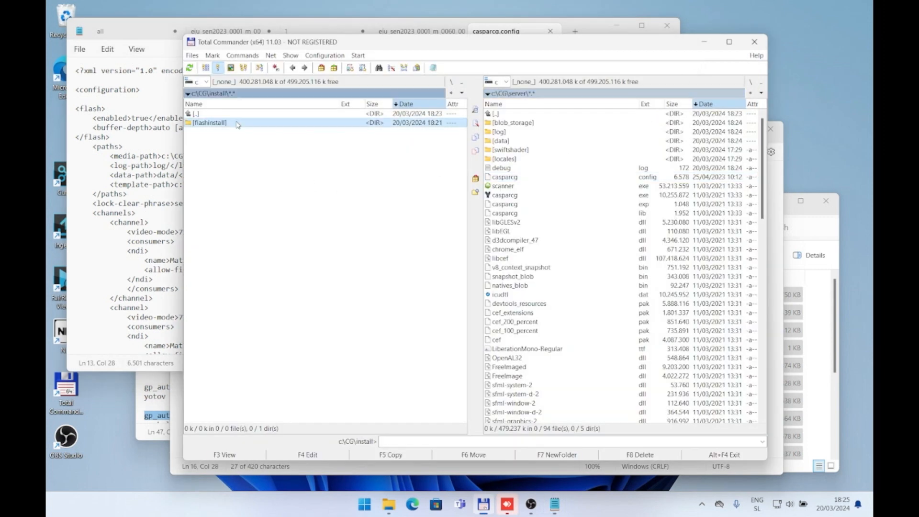
{"action": "double_click", "coordinate": [237, 114]}
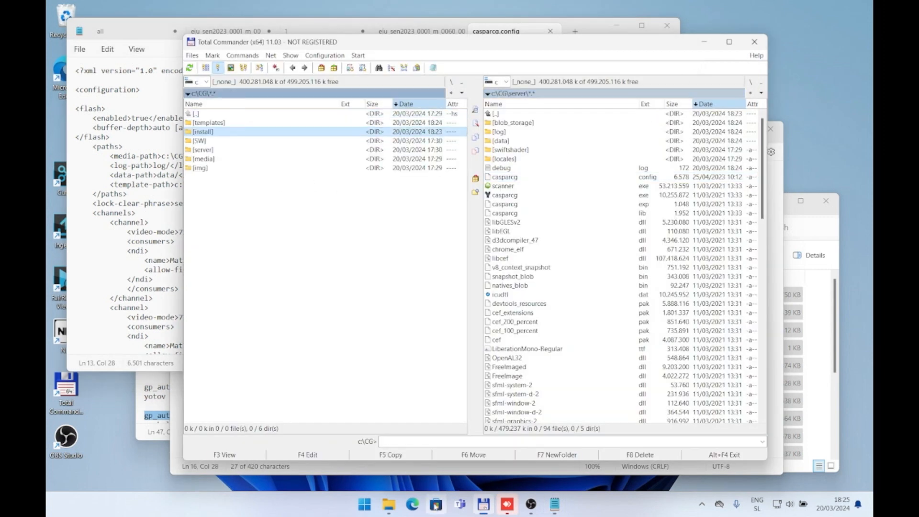
Step: In File Explorer, open mms.cfg from SysWOW64\Macromed\Flash with Notepad and check the path in its AllowListUrlPattern entry
{"action": "left_click", "coordinate": [388, 504]}
{"action": "left_click", "coordinate": [540, 301]}
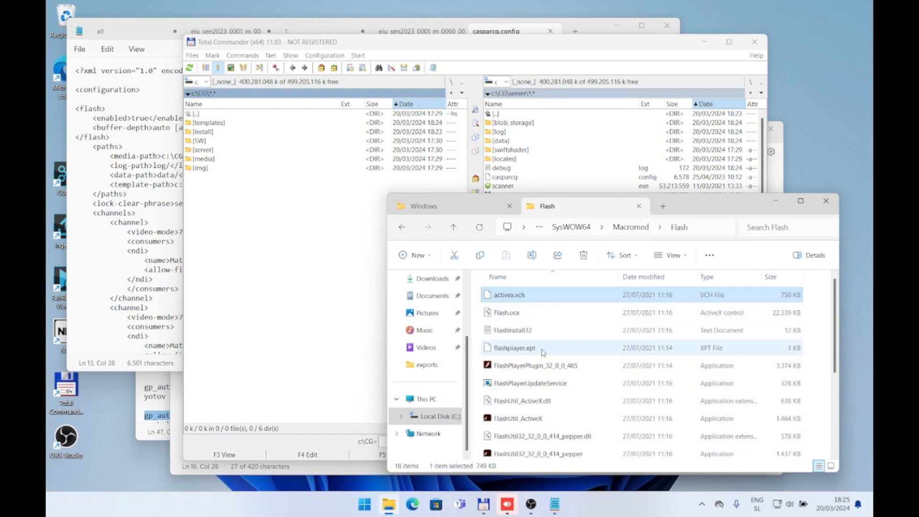
{"action": "scroll", "coordinate": [543, 378], "scroll_direction": "down", "scroll_amount": 3}
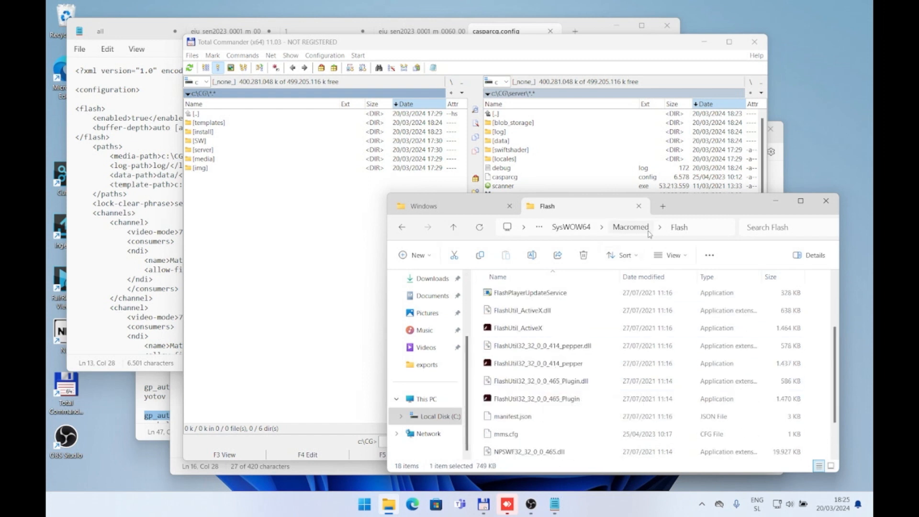
{"action": "scroll", "coordinate": [602, 387], "scroll_direction": "down", "scroll_amount": 1}
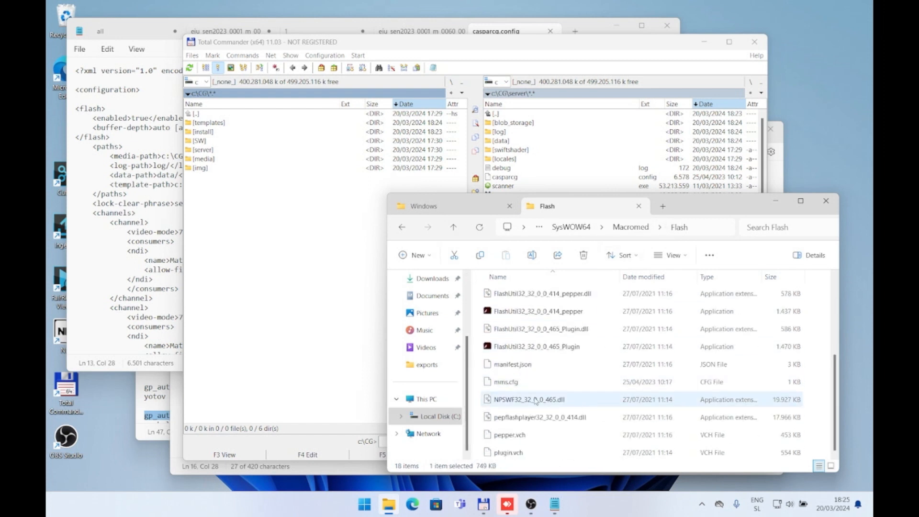
{"action": "double_click", "coordinate": [510, 385]}
{"action": "double_click", "coordinate": [412, 215]}
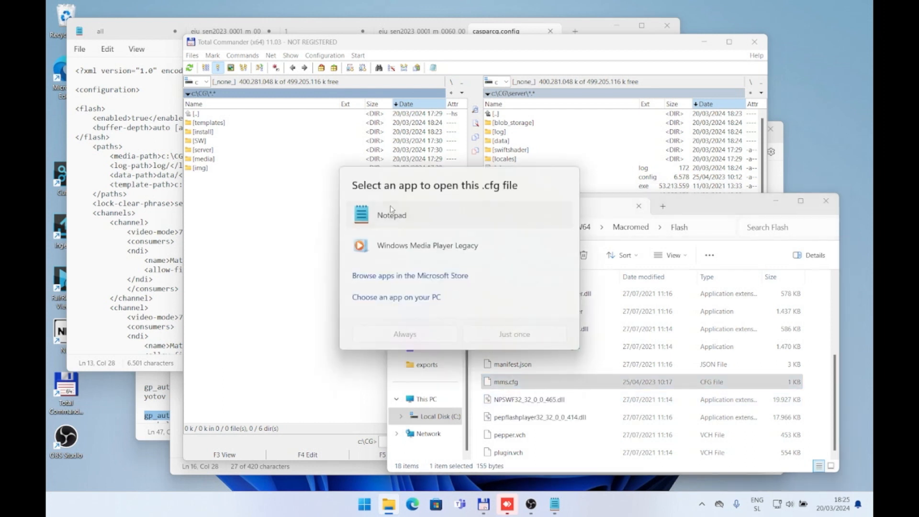
{"action": "left_click_drag", "start_coordinate": [293, 119], "coordinate": [194, 127]}
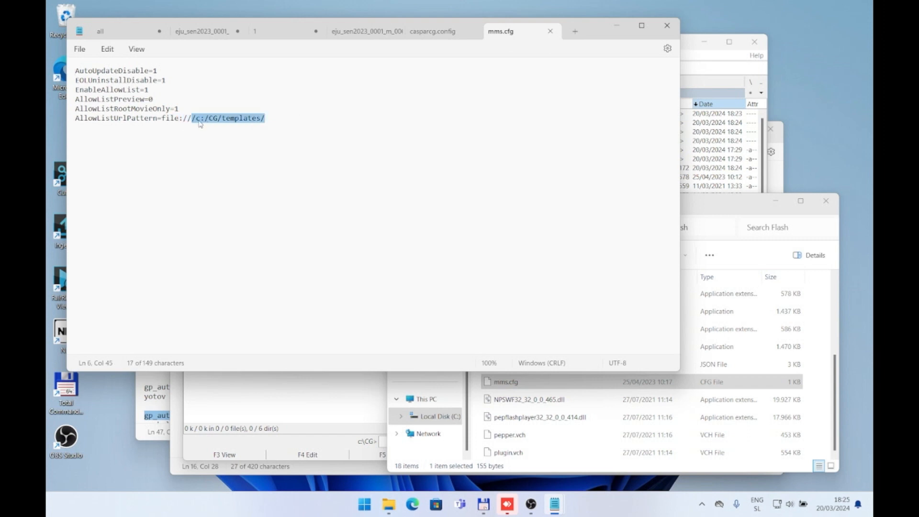
{"action": "left_click", "coordinate": [199, 117]}
Step: Try to close the Notepad window, cancel saving 1.txt, and minimize all open Notepad windows
{"action": "left_click", "coordinate": [667, 24]}
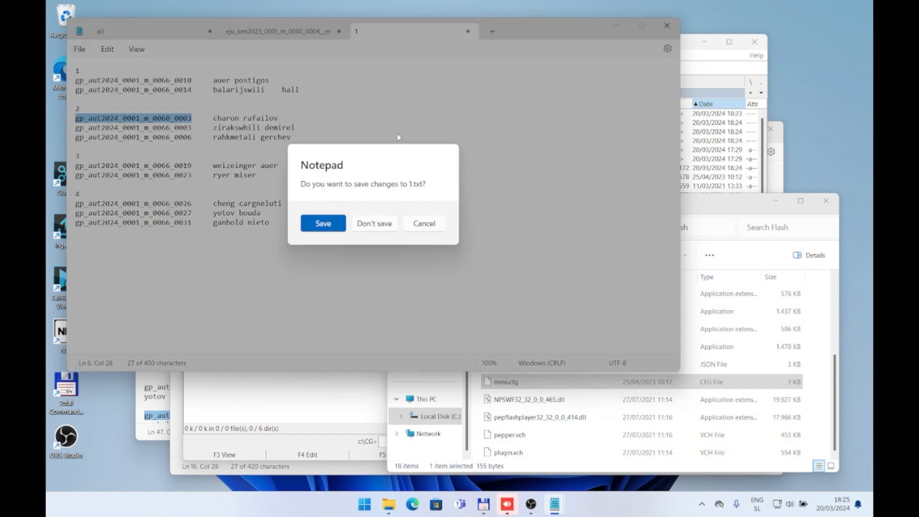
{"action": "left_click", "coordinate": [407, 224]}
{"action": "left_click", "coordinate": [619, 26]}
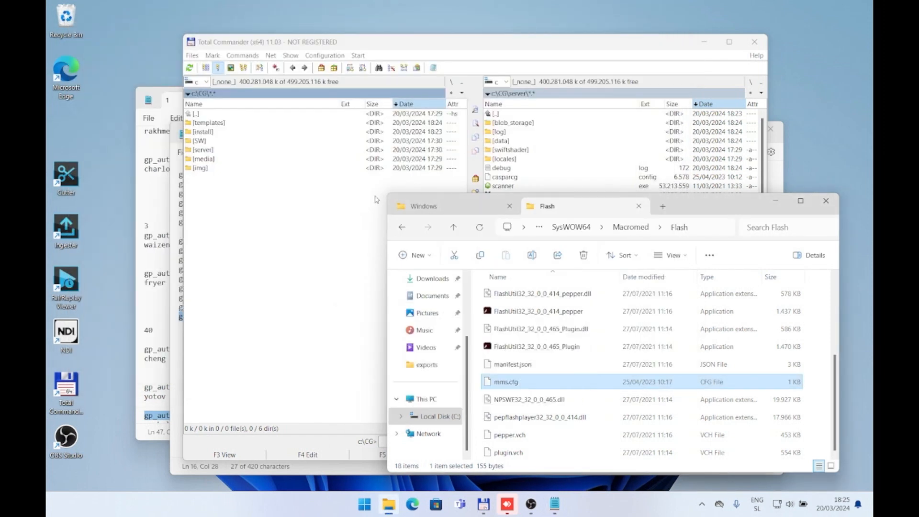
{"action": "left_click", "coordinate": [177, 180]}
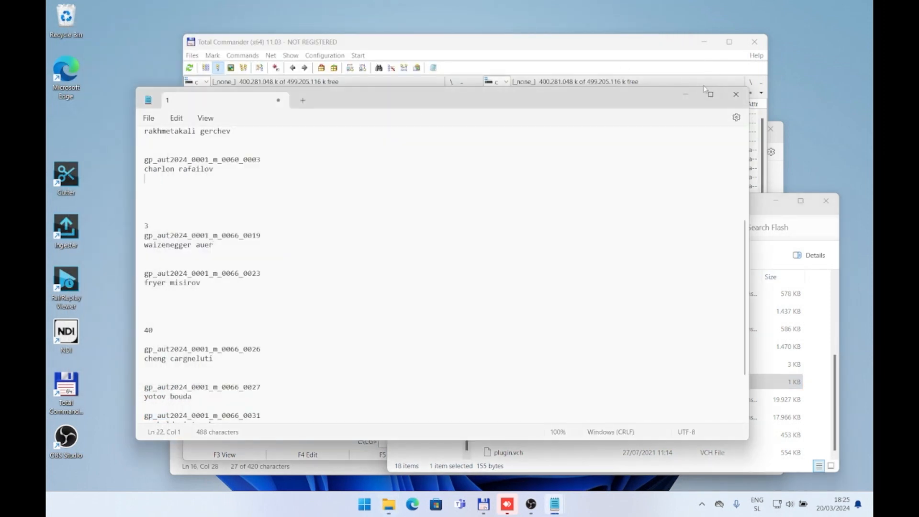
{"action": "left_click", "coordinate": [685, 94]}
{"action": "left_click", "coordinate": [181, 210]}
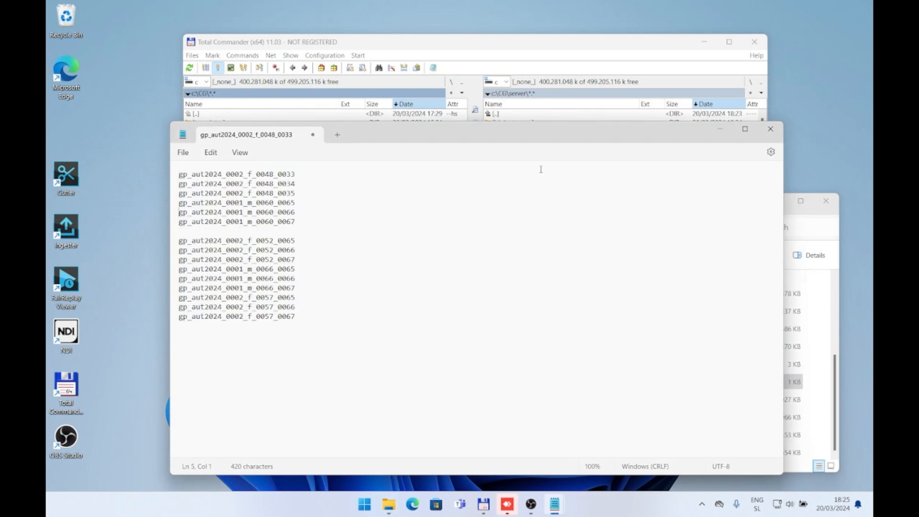
{"action": "left_click", "coordinate": [726, 128]}
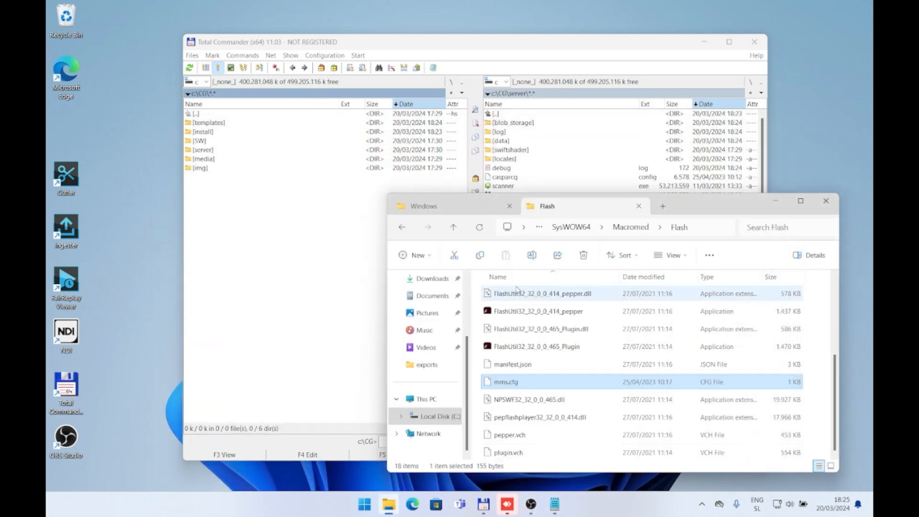
Step: Open casparcg.config from the server folder in Notepad and examine the separate channel blocks in its channels section
{"action": "left_click", "coordinate": [319, 194]}
{"action": "double_click", "coordinate": [520, 178]}
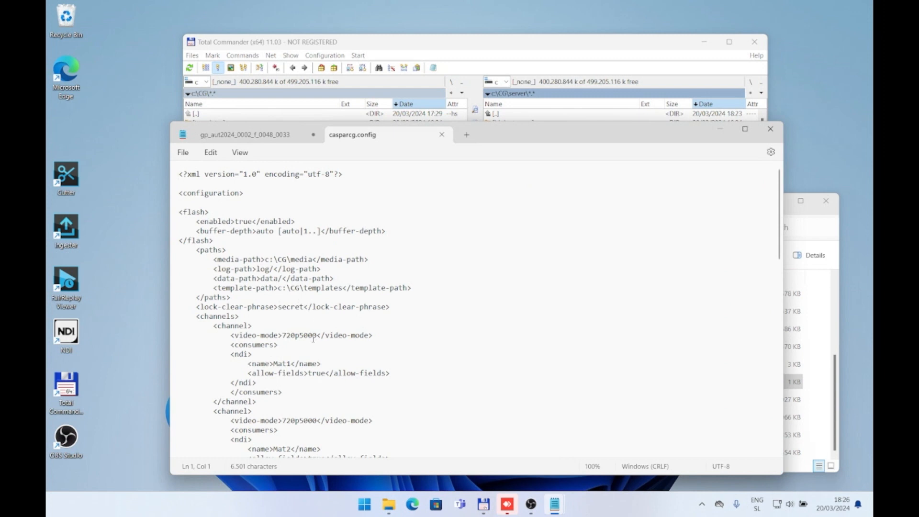
{"action": "scroll", "coordinate": [313, 338], "scroll_direction": "down", "scroll_amount": 5}
{"action": "scroll", "coordinate": [201, 205], "scroll_direction": "up", "scroll_amount": 1}
{"action": "left_click_drag", "start_coordinate": [200, 205], "coordinate": [254, 303]}
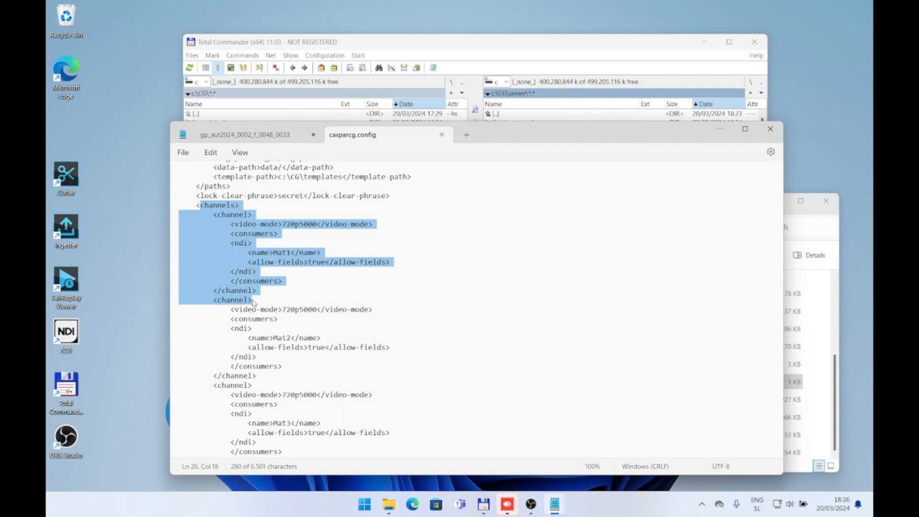
{"action": "left_click", "coordinate": [267, 300]}
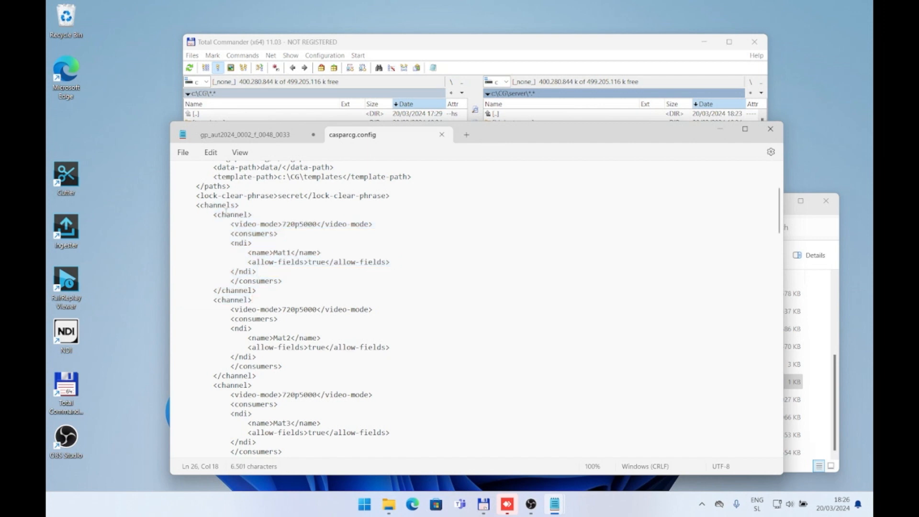
{"action": "left_click_drag", "start_coordinate": [213, 215], "coordinate": [270, 381]}
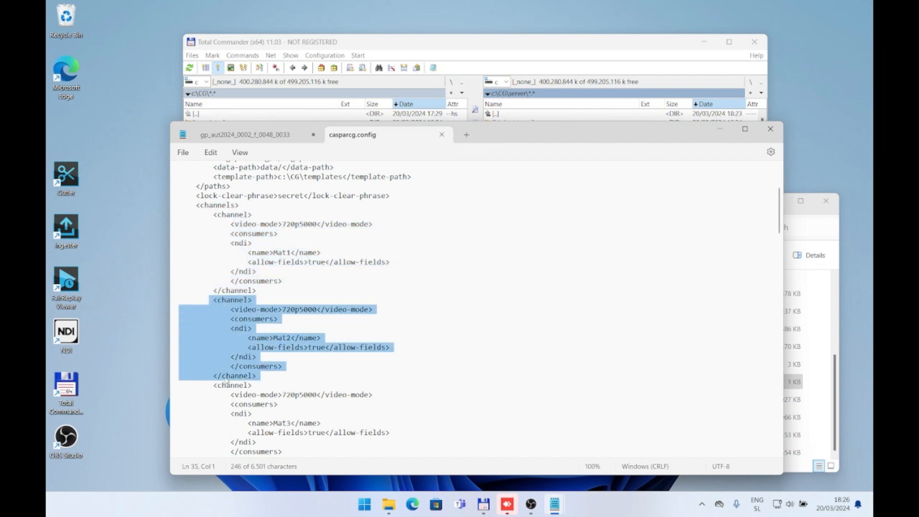
{"action": "left_click_drag", "start_coordinate": [214, 387], "coordinate": [264, 354]}
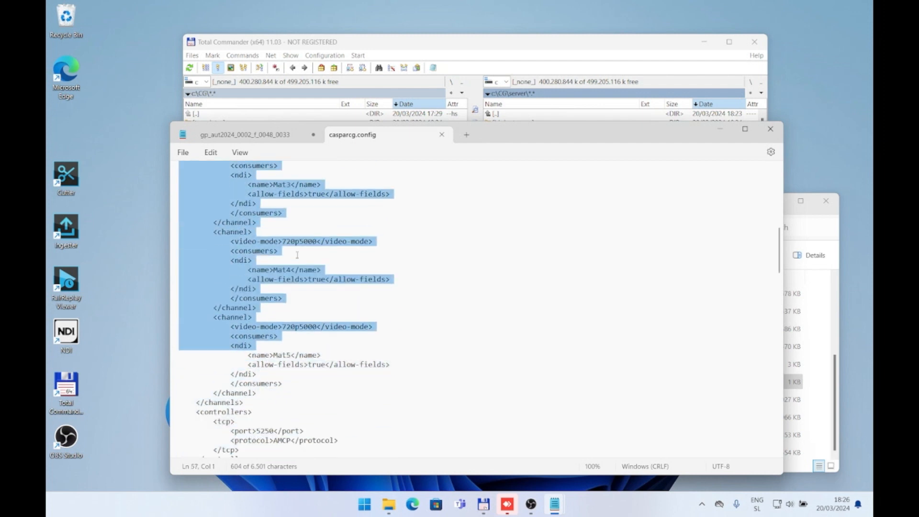
Step: Check the ndi consumer block of the second channel and the NDI name given to the first channel
{"action": "scroll", "coordinate": [285, 281], "scroll_direction": "up", "scroll_amount": 5}
{"action": "left_click", "coordinate": [285, 281]}
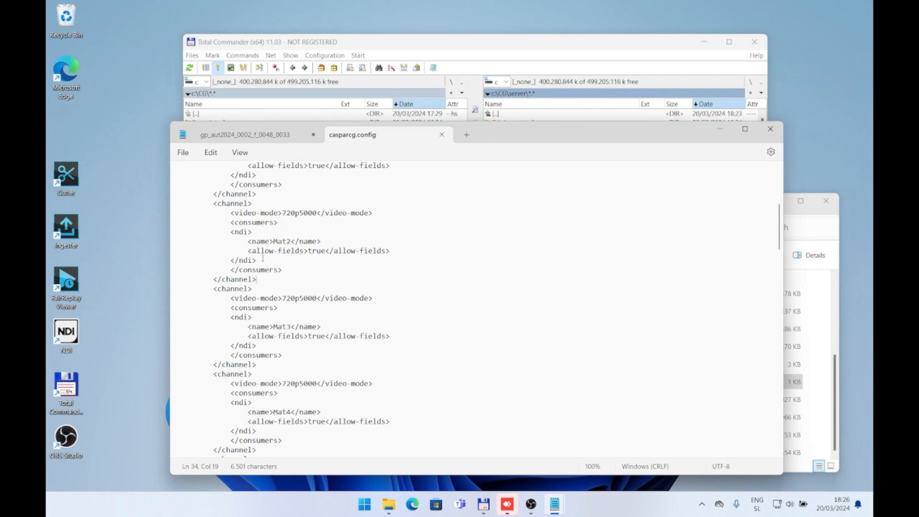
{"action": "left_click_drag", "start_coordinate": [263, 258], "coordinate": [108, 233]}
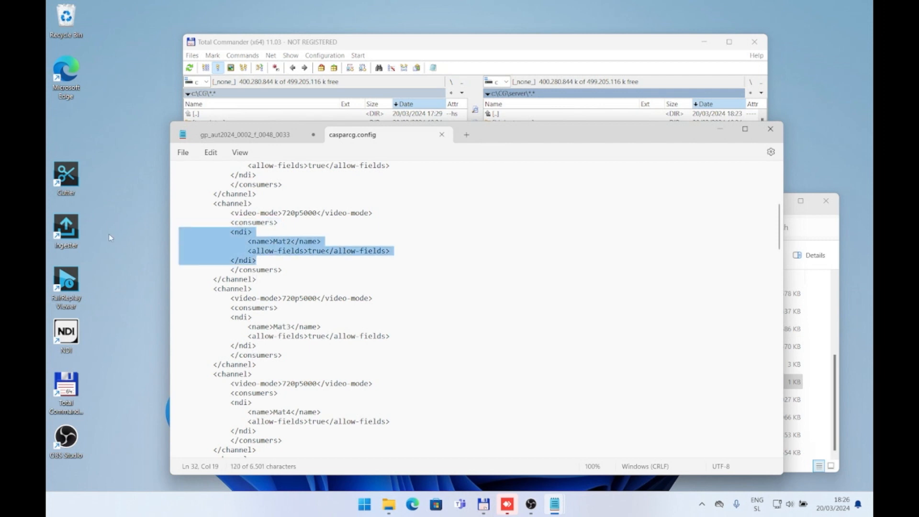
{"action": "left_click", "coordinate": [286, 243]}
{"action": "scroll", "coordinate": [287, 244], "scroll_direction": "up", "scroll_amount": 3}
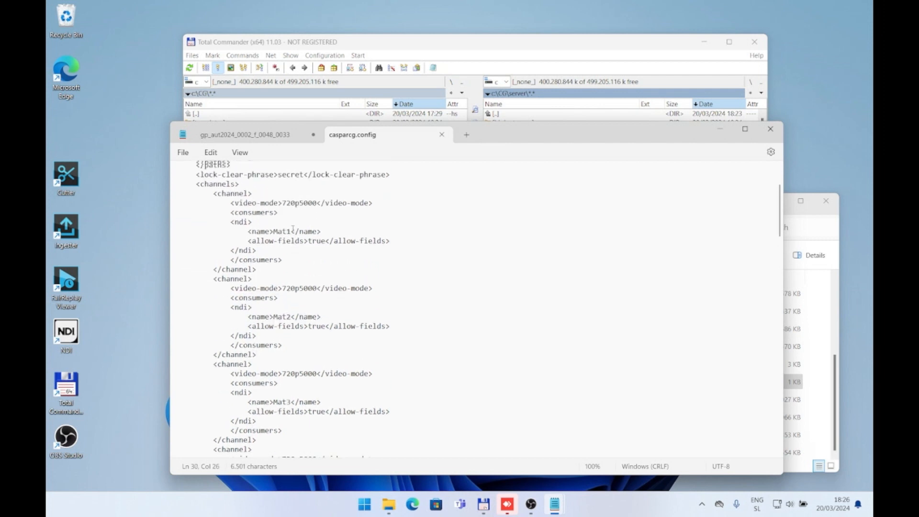
{"action": "left_click", "coordinate": [292, 245]}
{"action": "double_click", "coordinate": [281, 241]}
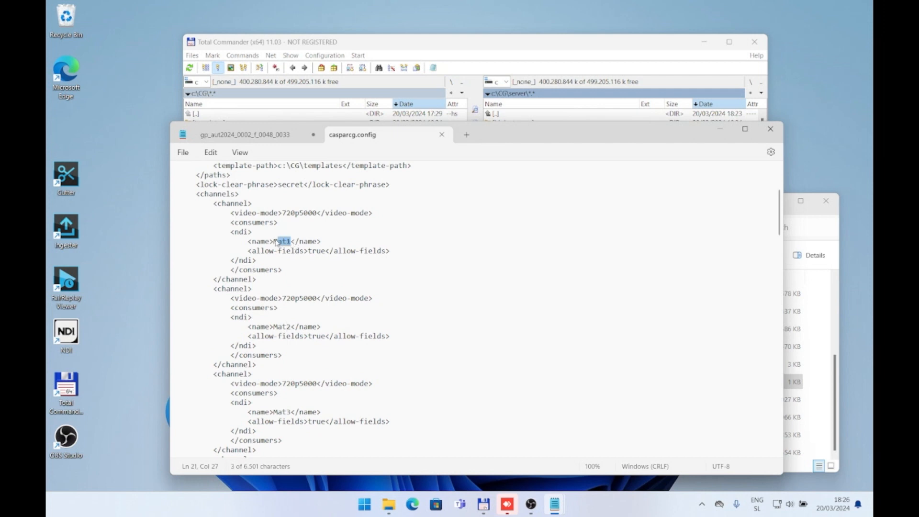
{"action": "scroll", "coordinate": [276, 244], "scroll_direction": "up", "scroll_amount": 1}
{"action": "left_click", "coordinate": [292, 270]}
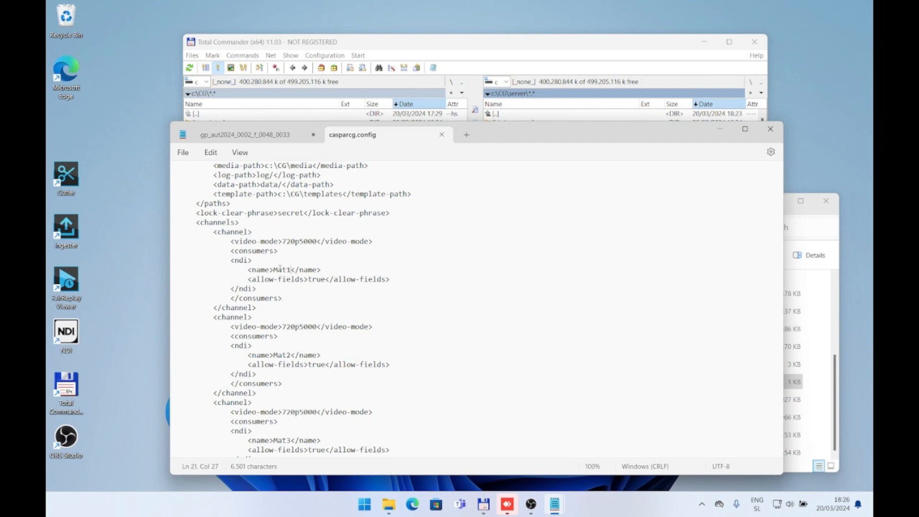
Step: Review the channel definitions and check the video-mode value of the Mat3 channel
{"action": "scroll", "coordinate": [302, 265], "scroll_direction": "down", "scroll_amount": 2}
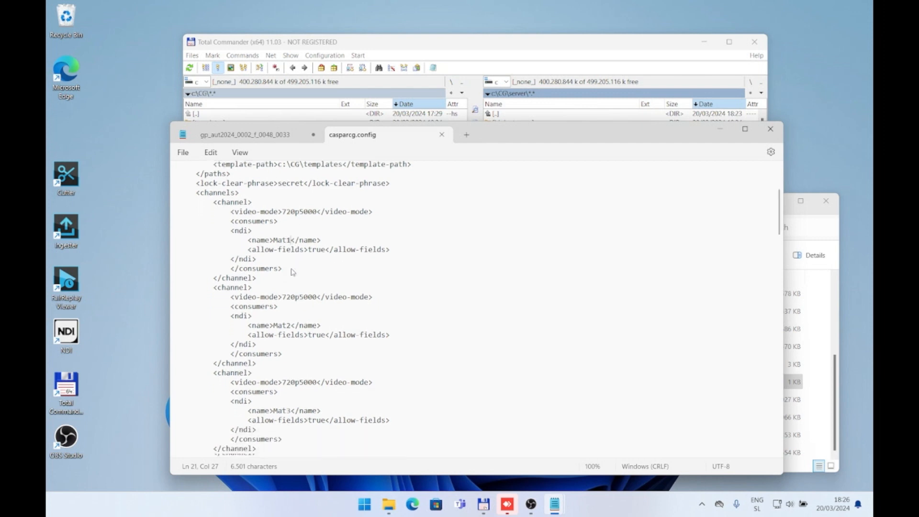
{"action": "scroll", "coordinate": [304, 263], "scroll_direction": "up", "scroll_amount": 5}
{"action": "scroll", "coordinate": [306, 262], "scroll_direction": "down", "scroll_amount": 8}
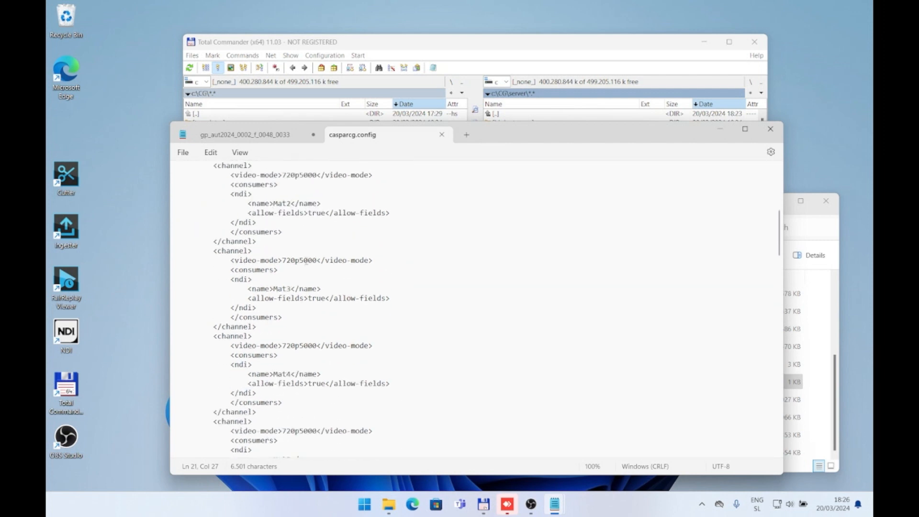
{"action": "left_click_drag", "start_coordinate": [316, 260], "coordinate": [282, 264]}
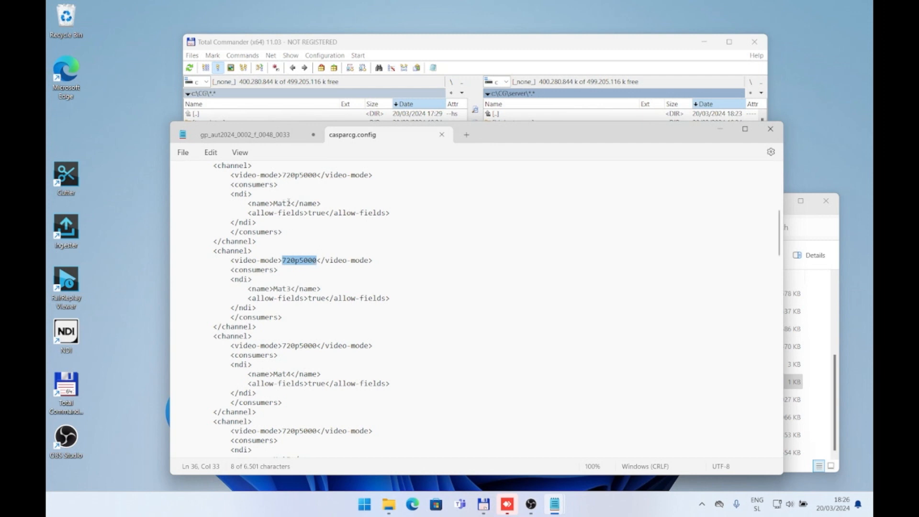
{"action": "left_click", "coordinate": [295, 262]}
{"action": "scroll", "coordinate": [321, 268], "scroll_direction": "up", "scroll_amount": 5}
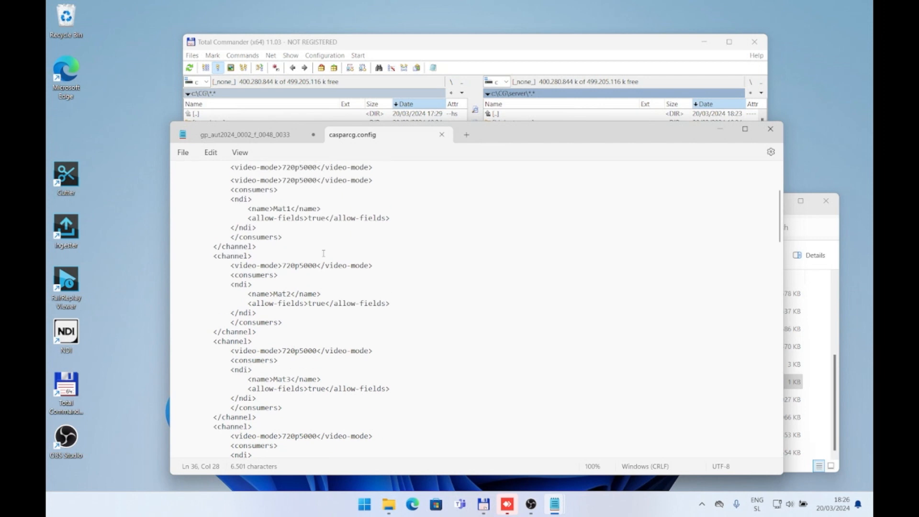
Step: Look up the list of allowed video-mode options in the file's reference section and return to the channel definitions
{"action": "scroll", "coordinate": [322, 269], "scroll_direction": "up", "scroll_amount": 3}
{"action": "scroll", "coordinate": [324, 277], "scroll_direction": "down", "scroll_amount": 20}
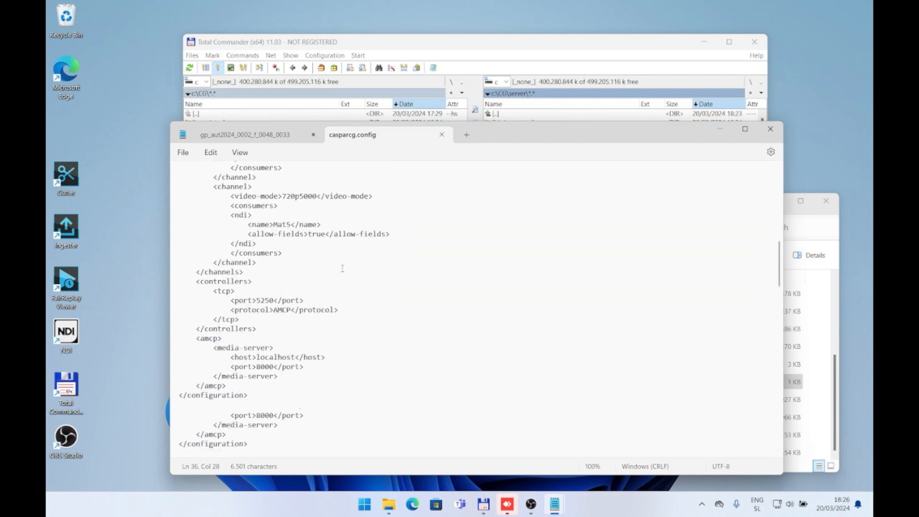
{"action": "scroll", "coordinate": [343, 267], "scroll_direction": "down", "scroll_amount": 4}
{"action": "scroll", "coordinate": [345, 269], "scroll_direction": "up", "scroll_amount": 10}
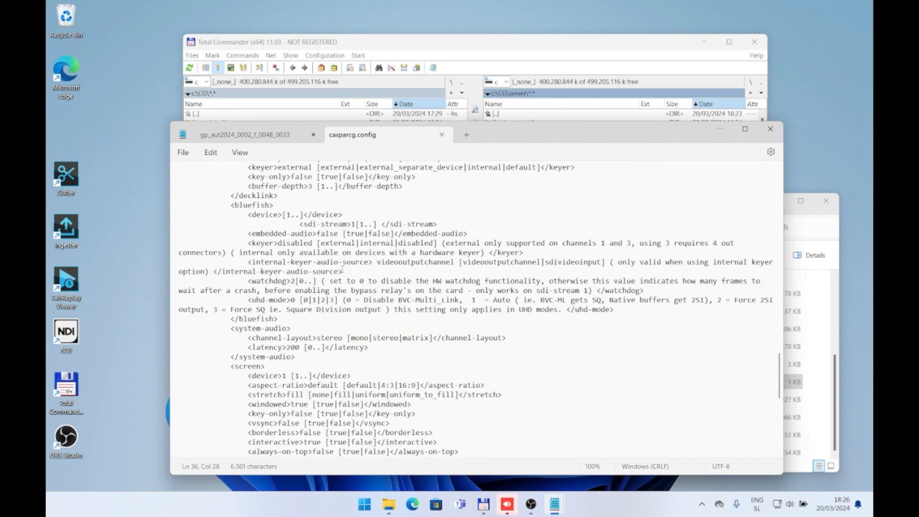
{"action": "scroll", "coordinate": [344, 271], "scroll_direction": "up", "scroll_amount": 6}
{"action": "left_click_drag", "start_coordinate": [285, 243], "coordinate": [560, 262]}
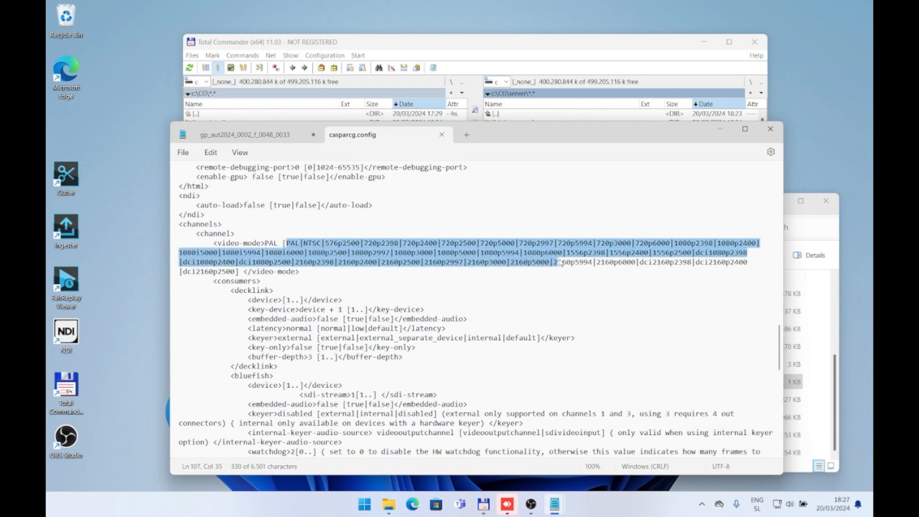
{"action": "scroll", "coordinate": [435, 327], "scroll_direction": "up", "scroll_amount": 15}
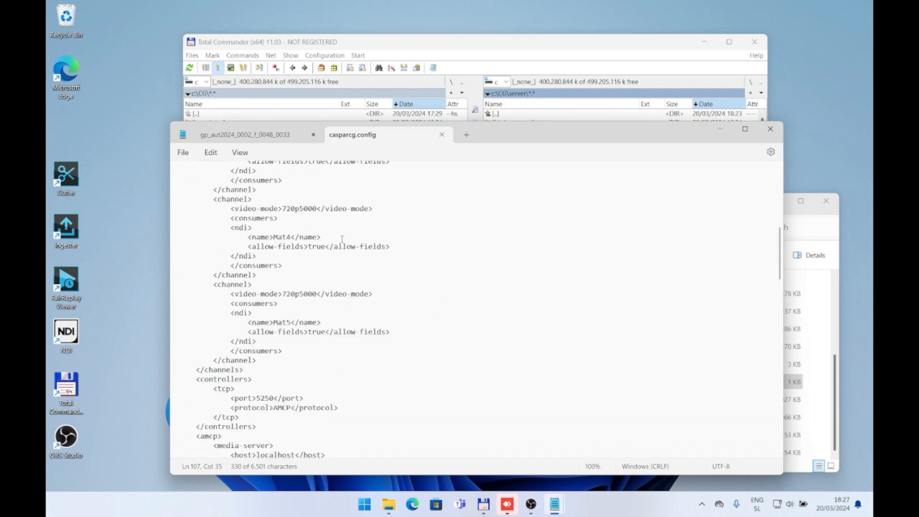
{"action": "left_click", "coordinate": [292, 216]}
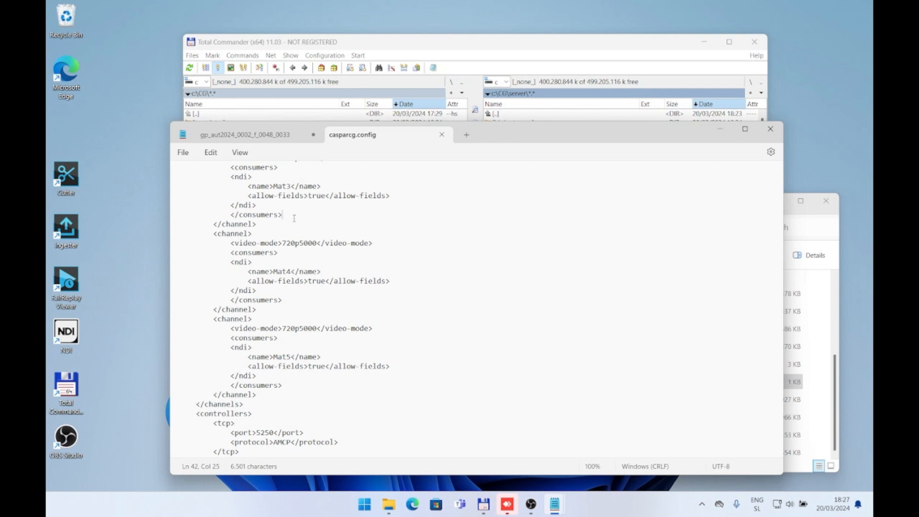
Step: Find the sample decklink consumer block in the file's reference section and copy the whole block
{"action": "scroll", "coordinate": [293, 218], "scroll_direction": "down", "scroll_amount": 15}
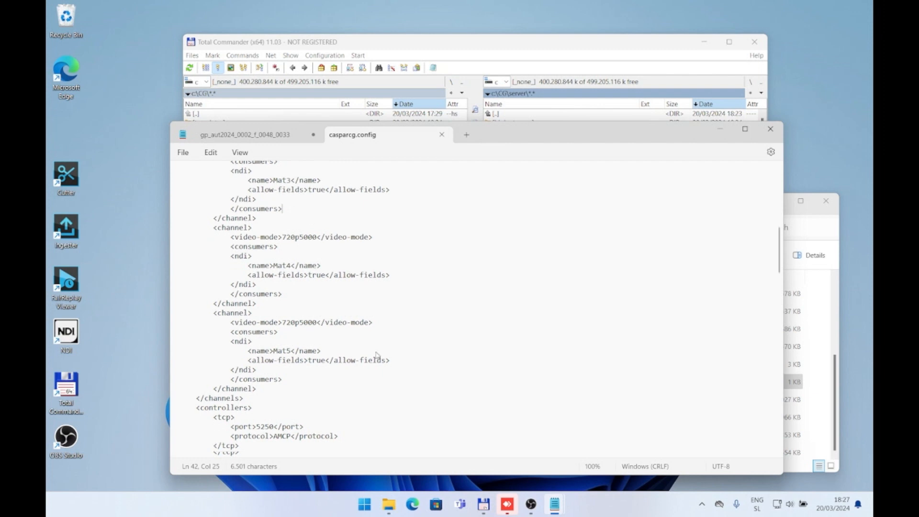
{"action": "scroll", "coordinate": [316, 246], "scroll_direction": "down", "scroll_amount": 5}
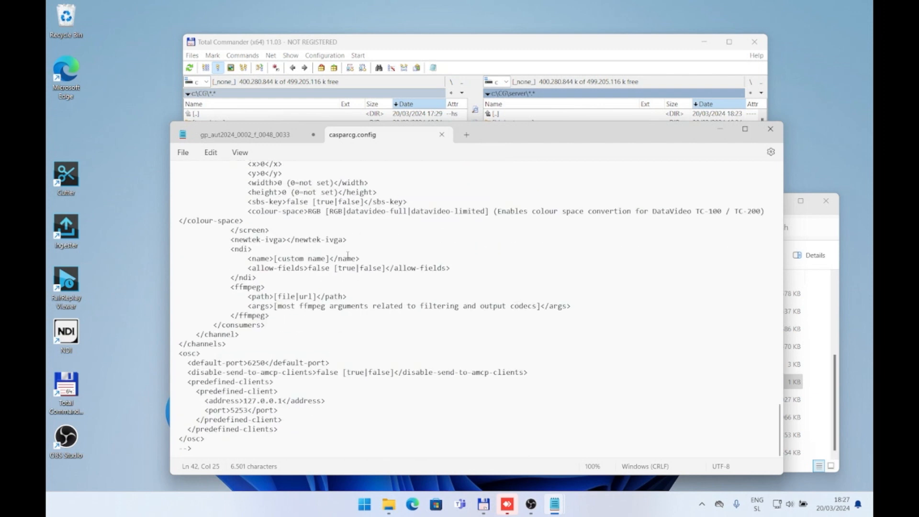
{"action": "scroll", "coordinate": [380, 368], "scroll_direction": "up", "scroll_amount": 20}
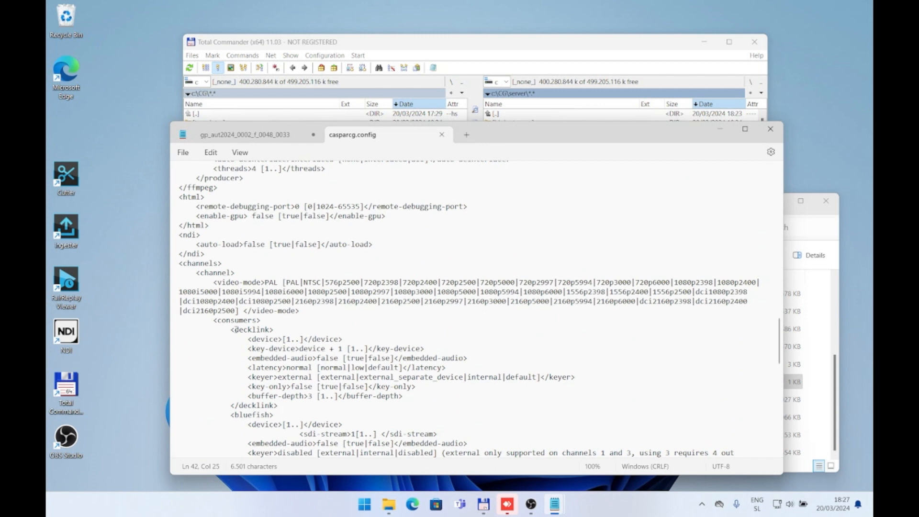
{"action": "left_click_drag", "start_coordinate": [289, 406], "coordinate": [72, 335]}
{"action": "key", "text": "ctrl+c"}
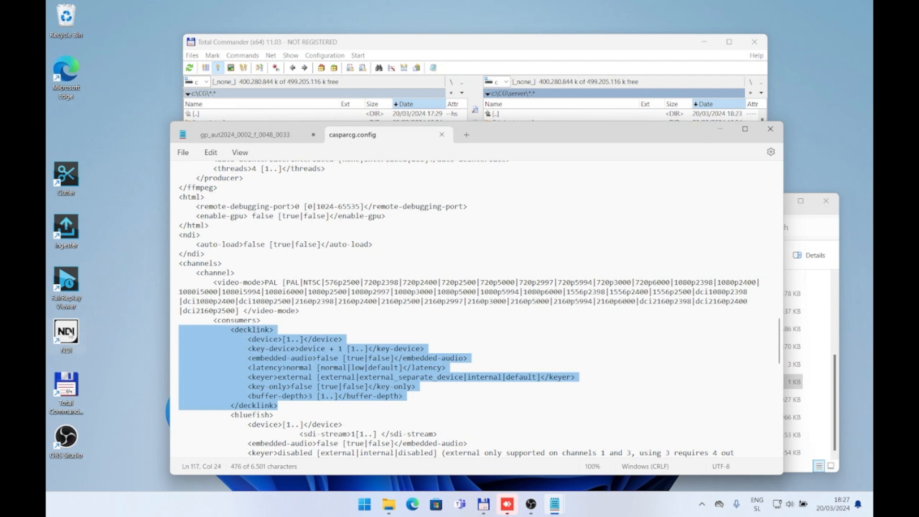
Step: Paste the decklink block below the ndi block of the Mat1 channel and set its device to 1
{"action": "scroll", "coordinate": [355, 344], "scroll_direction": "up", "scroll_amount": 20}
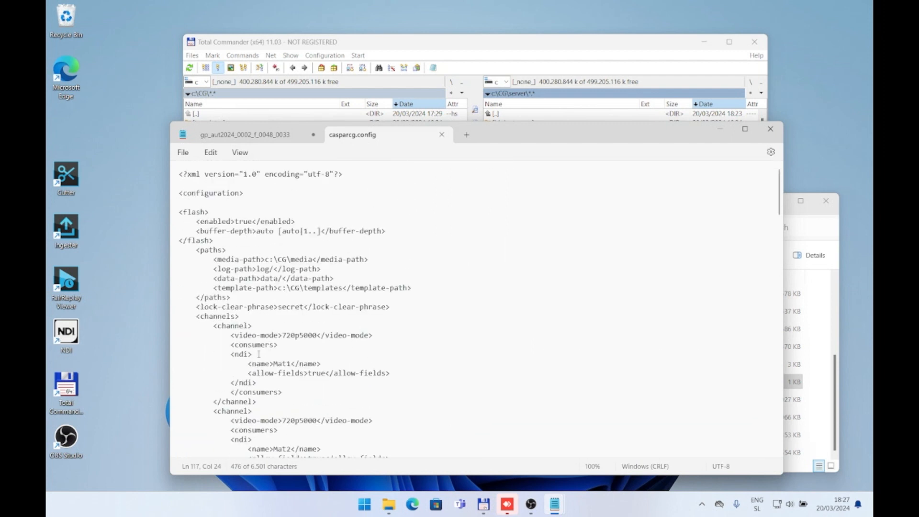
{"action": "left_click", "coordinate": [267, 381]}
{"action": "key", "text": "Return"}
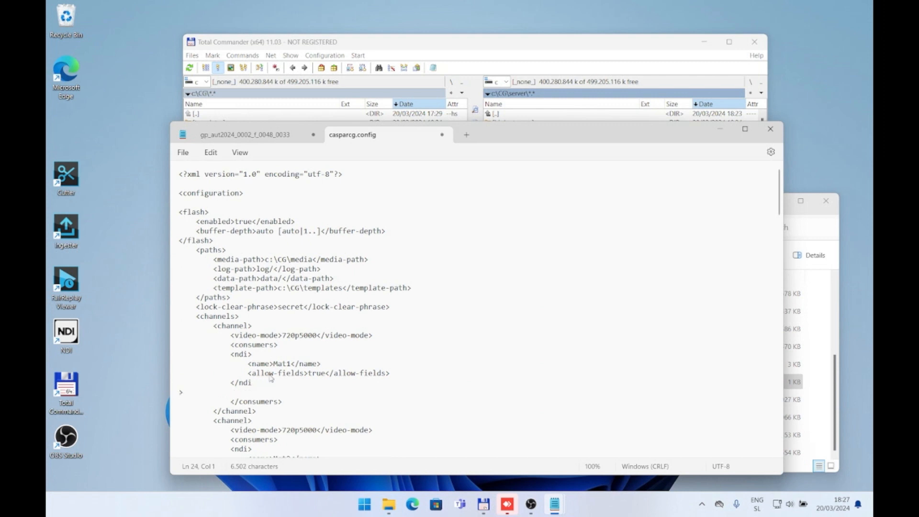
{"action": "key", "text": "BackSpace"}
{"action": "key", "text": "ctrl+v"}
{"action": "left_click_drag", "start_coordinate": [304, 384], "coordinate": [283, 384]}
{"action": "type", "text": "1"}
{"action": "scroll", "coordinate": [388, 436], "scroll_direction": "down", "scroll_amount": 3}
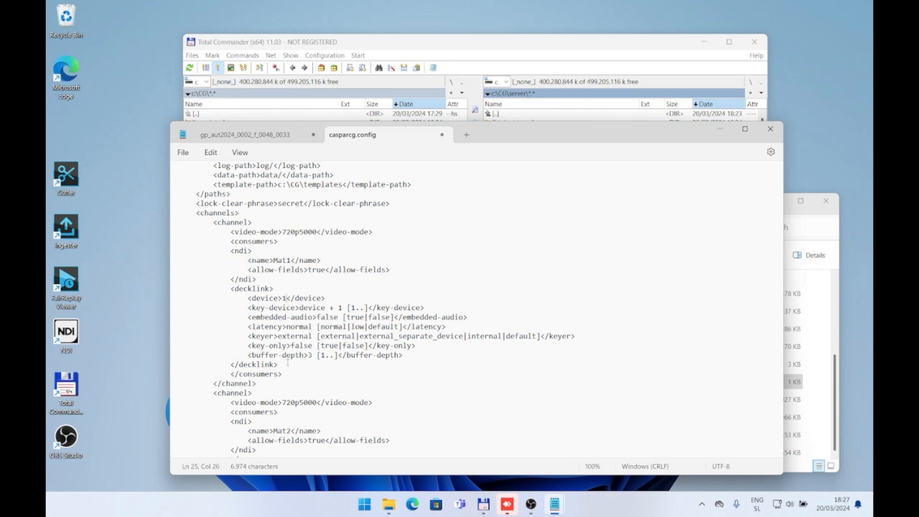
Step: Undo the pasted decklink block and its device edit, and highlight the ndi block of the Mat1 channel
{"action": "key", "text": "ctrl+z"}
{"action": "key", "text": "ctrl+z"}
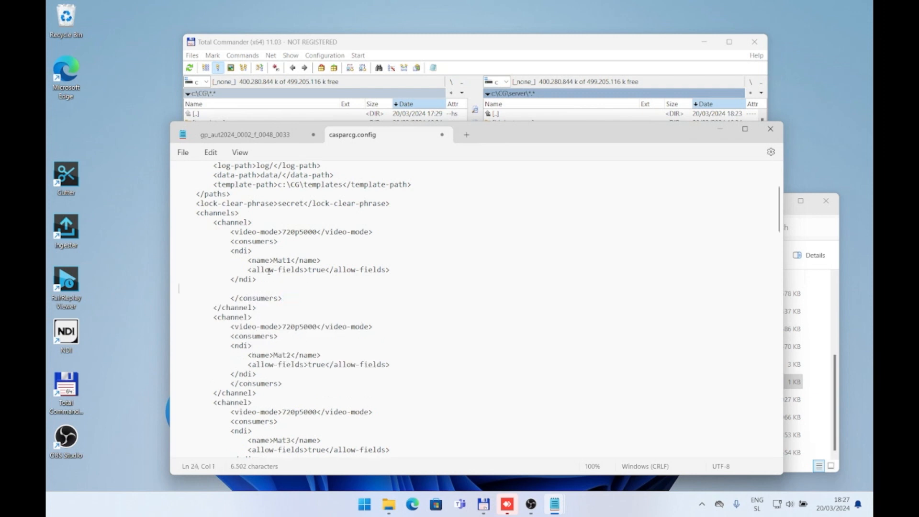
{"action": "left_click_drag", "start_coordinate": [262, 281], "coordinate": [130, 247]}
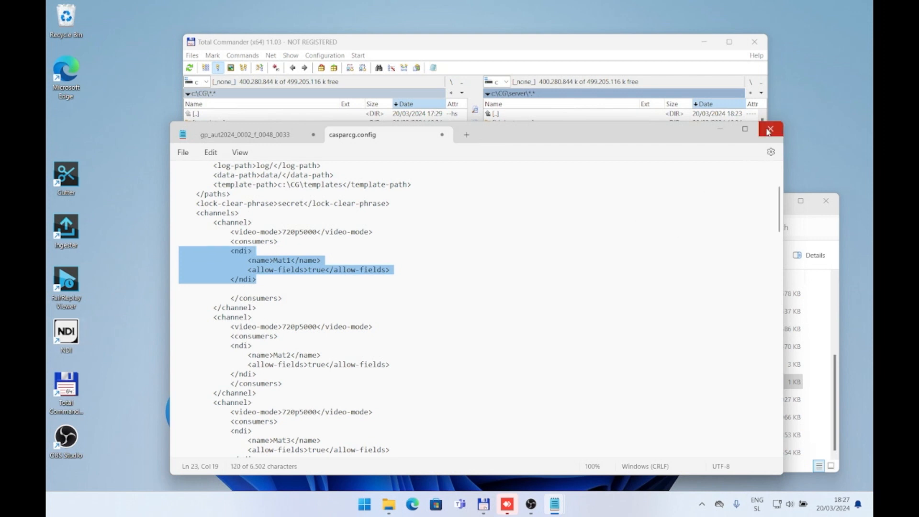
{"action": "left_click", "coordinate": [72, 333]}
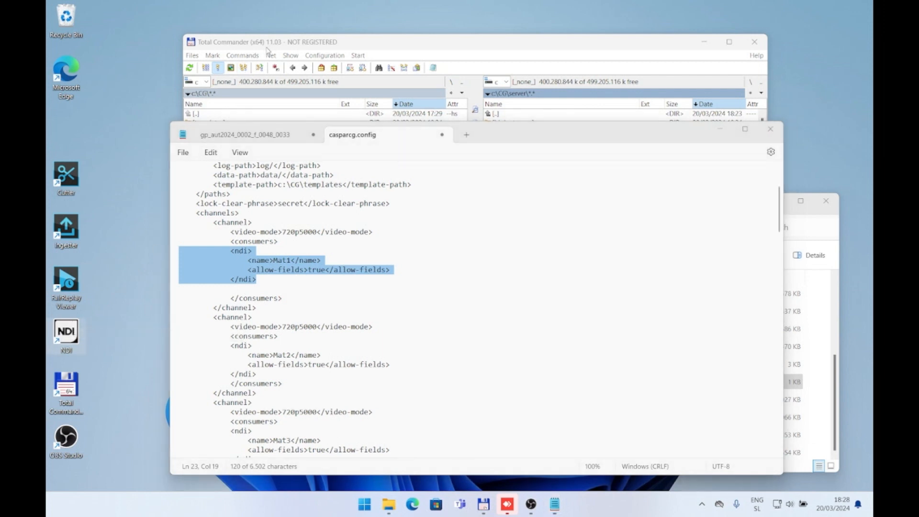
{"action": "left_click", "coordinate": [413, 504]}
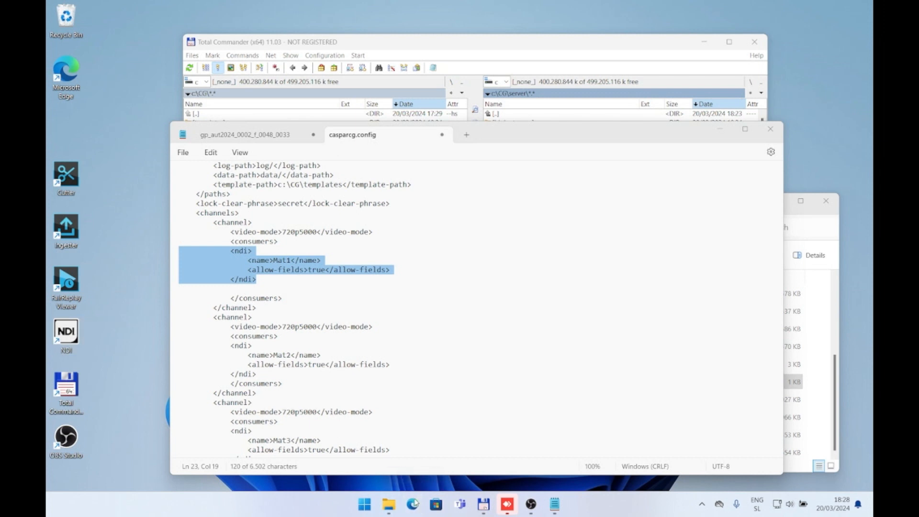
{"action": "type", "text": "www."}
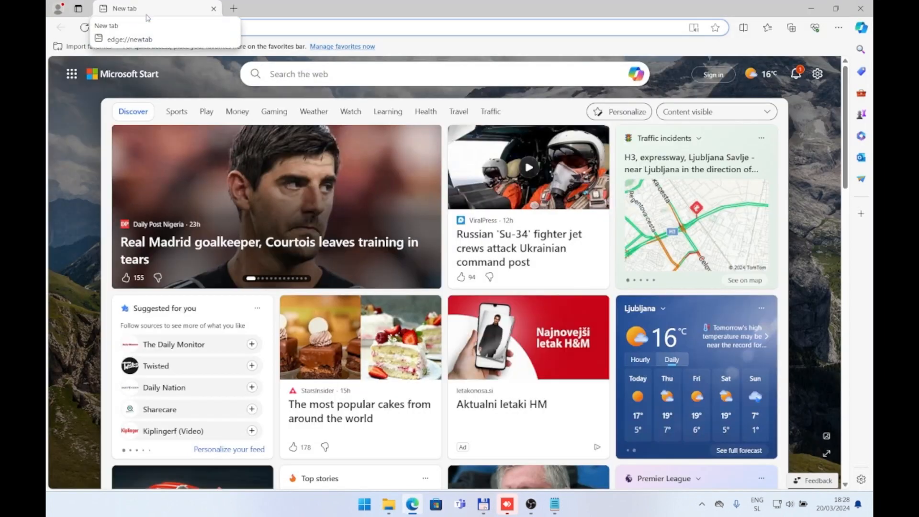
{"action": "type", "text": "n"}
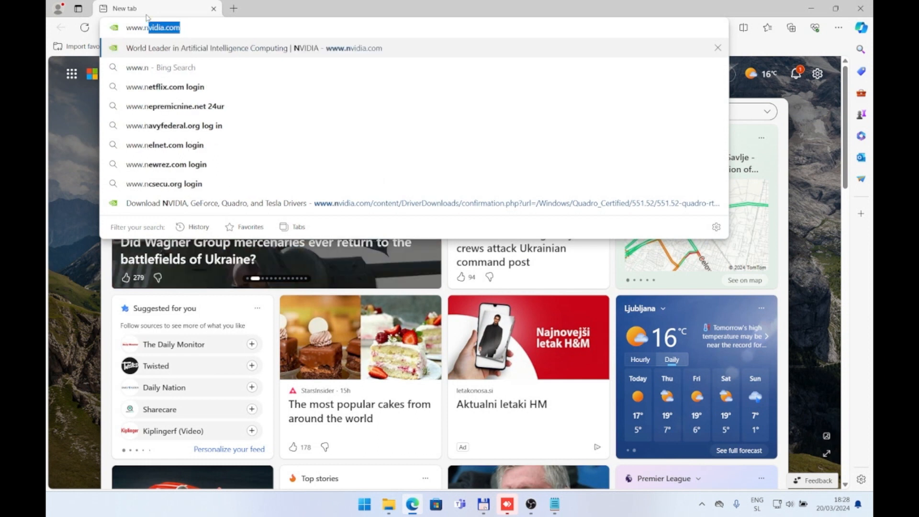
{"action": "type", "text": "di.com"}
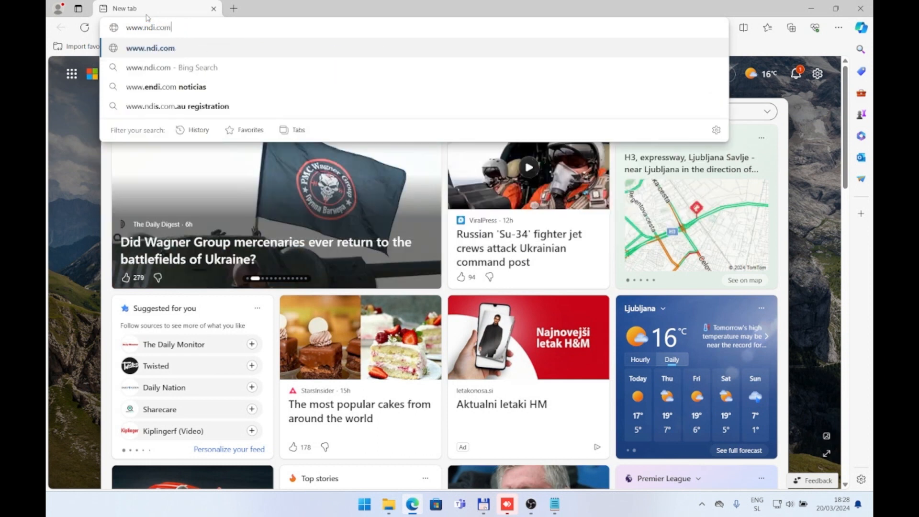
{"action": "key", "text": "Return"}
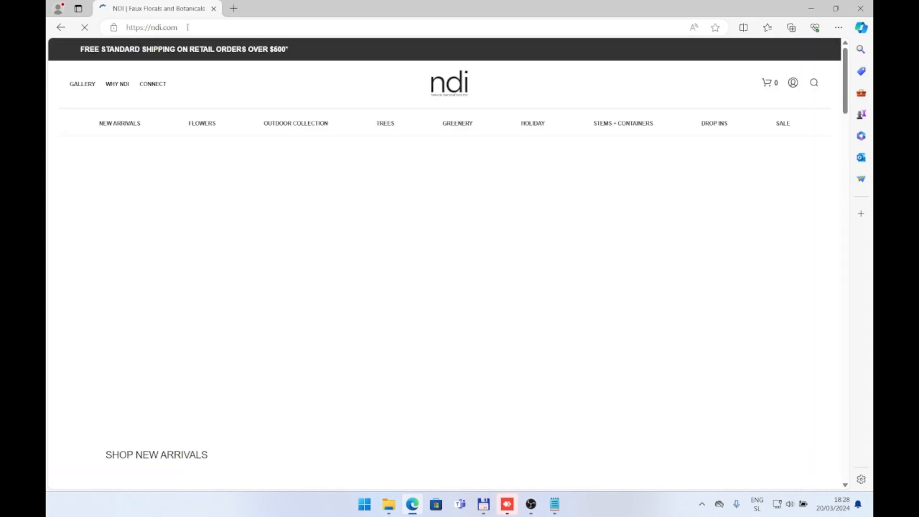
Step: Search the web for "ndi installer", open the NDI Tools site's Core Suite download page and dismiss its PTZ promotion
{"action": "left_click", "coordinate": [187, 28]}
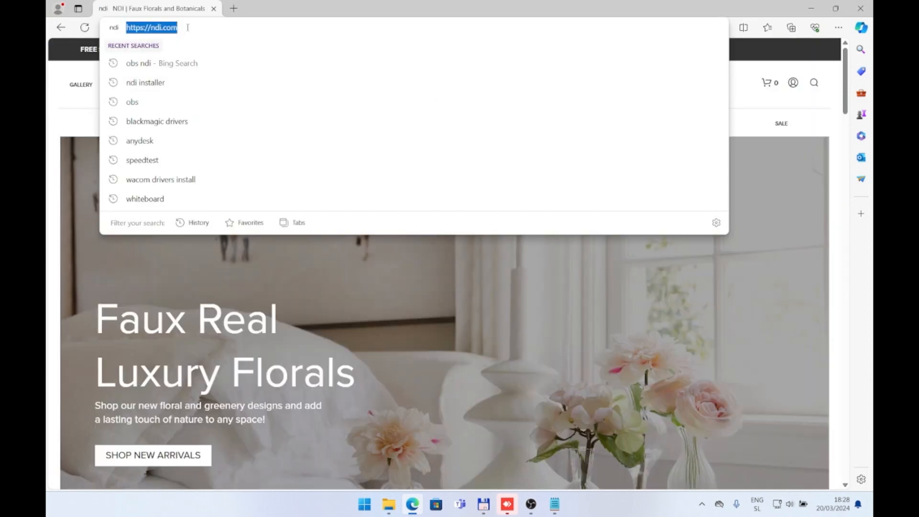
{"action": "type", "text": "ndi installer"}
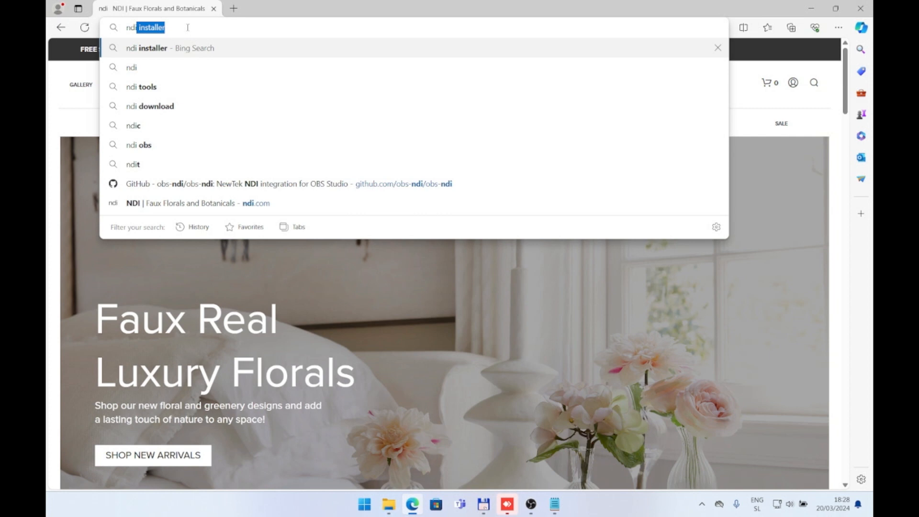
{"action": "key", "text": "Return"}
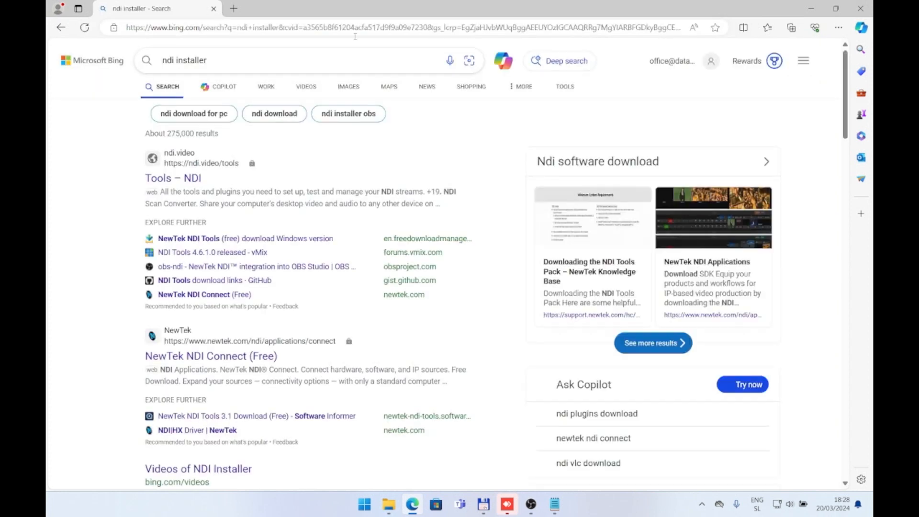
{"action": "left_click", "coordinate": [182, 179]}
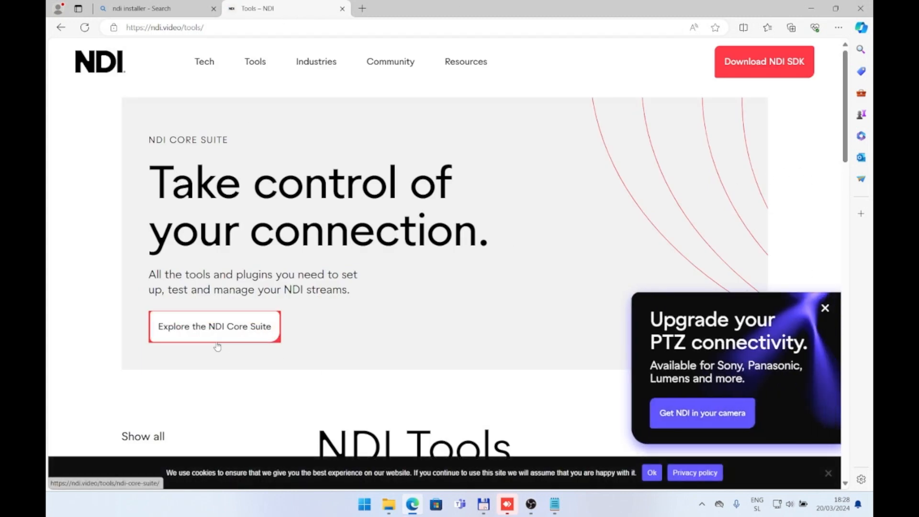
{"action": "left_click", "coordinate": [236, 341]}
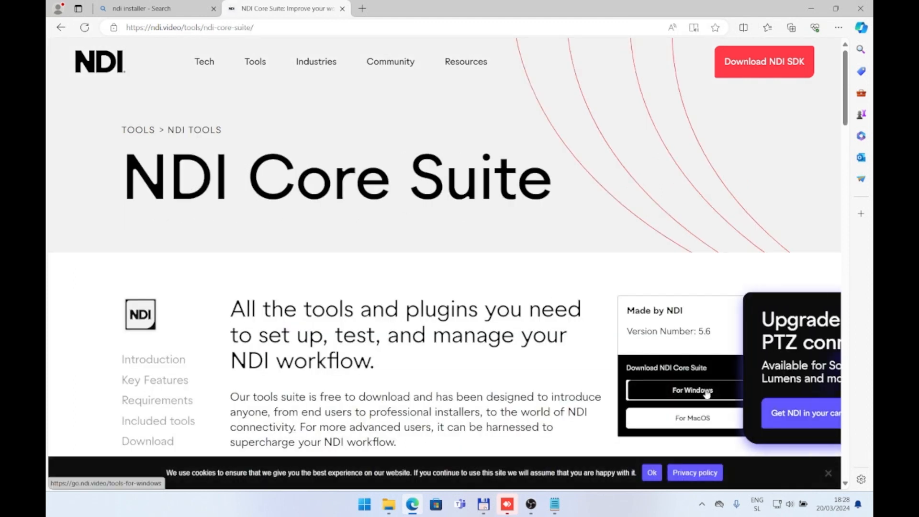
{"action": "left_click", "coordinate": [824, 308]}
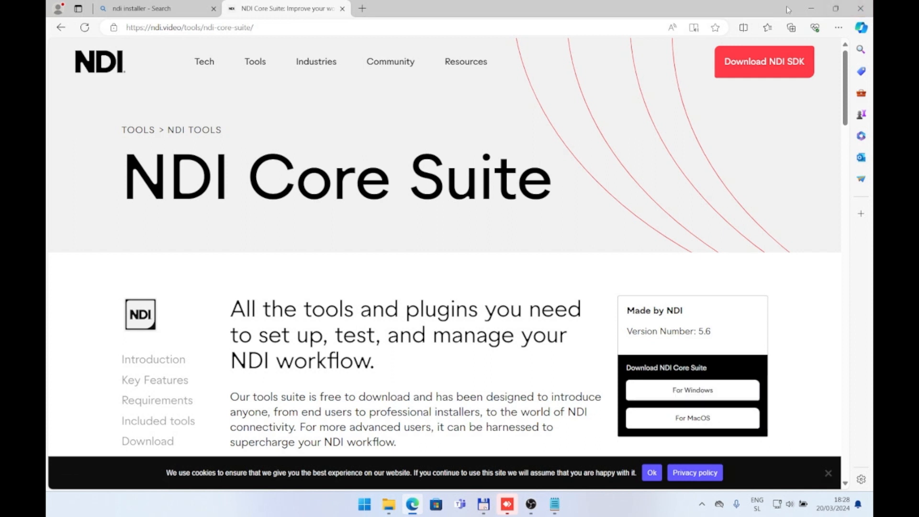
Step: Minimize the browser, switch to File Explorer and point out the NDI 5 Tools installer in the Downloads folder
{"action": "left_click", "coordinate": [811, 8]}
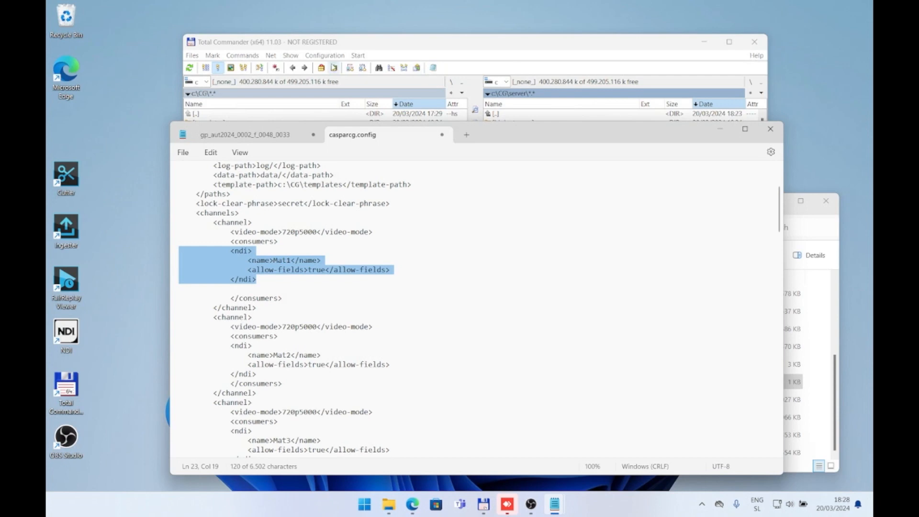
{"action": "left_click", "coordinate": [235, 42]}
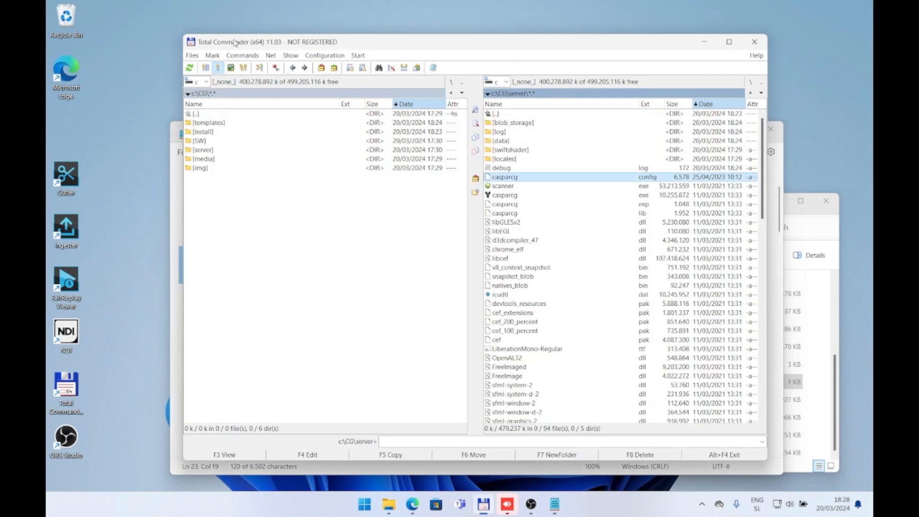
{"action": "left_click", "coordinate": [388, 503]}
{"action": "left_click", "coordinate": [437, 278]}
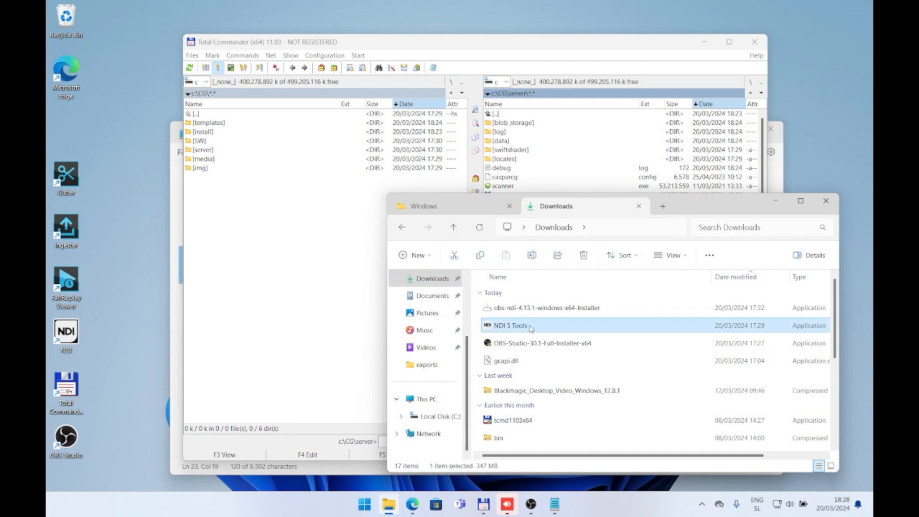
{"action": "mouse_move", "coordinate": [535, 319]}
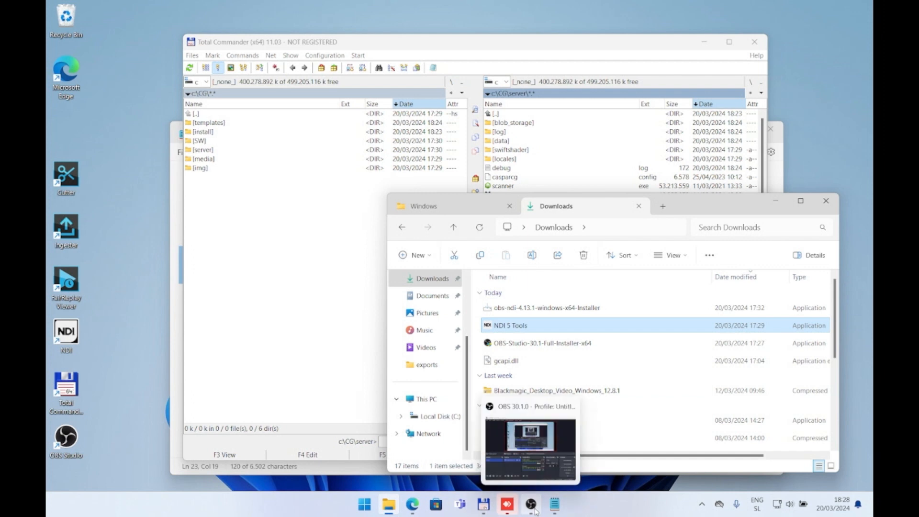
Step: Switch to Total Commander, go to c:\CG\server and launch the casparcg executable
{"action": "left_click", "coordinate": [375, 151]}
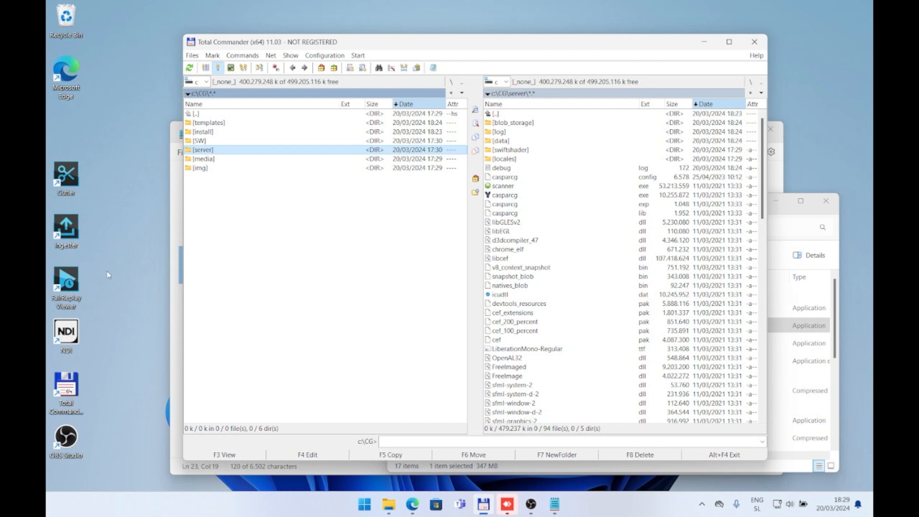
{"action": "double_click", "coordinate": [207, 141]}
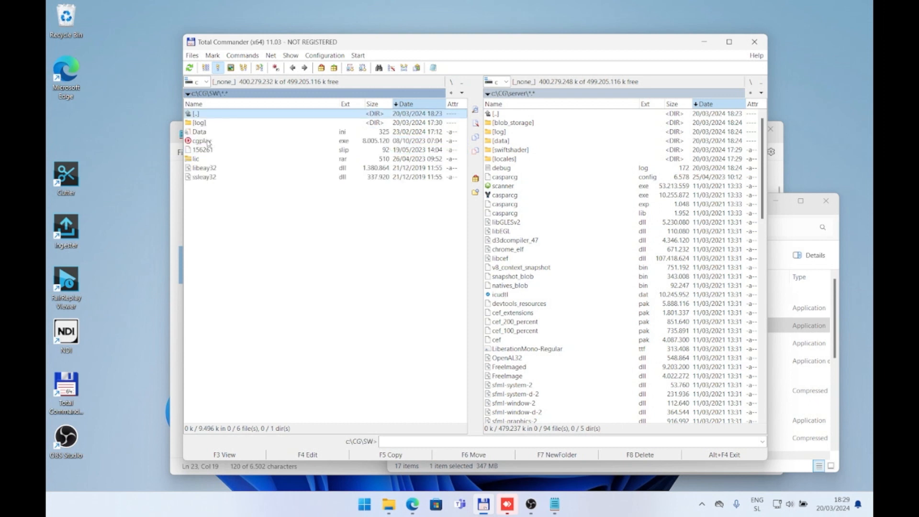
{"action": "double_click", "coordinate": [221, 115]}
{"action": "double_click", "coordinate": [209, 150]}
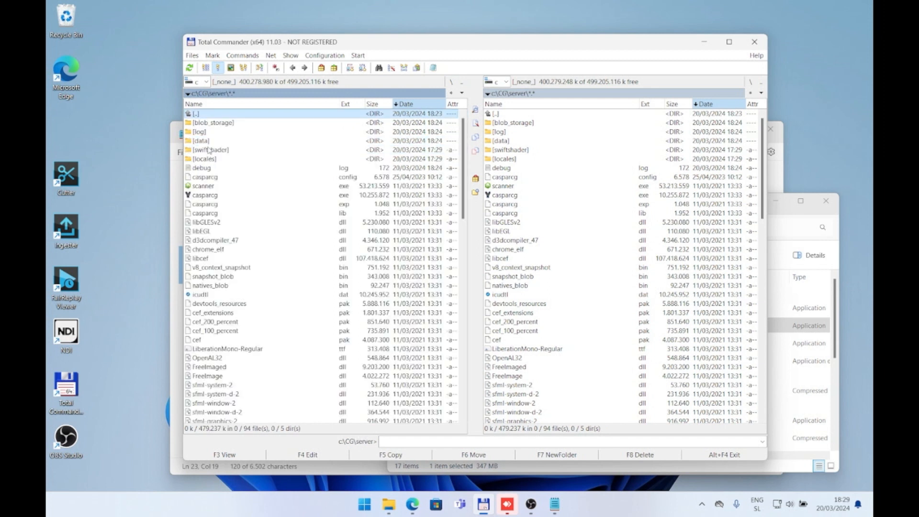
{"action": "double_click", "coordinate": [205, 195]}
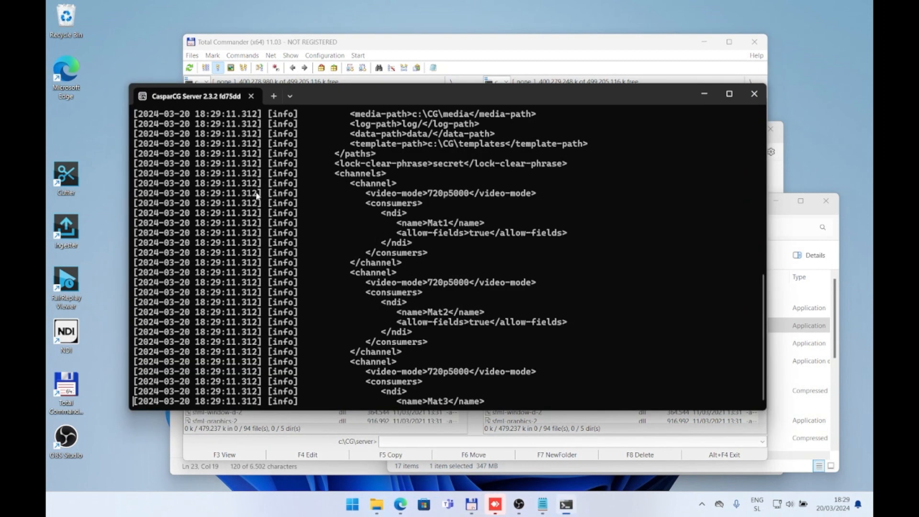
Step: Check the CasparCG Server startup log through to its end and highlight the ndi_consumer lines for Mat1 to Mat5
{"action": "left_click_drag", "start_coordinate": [380, 114], "coordinate": [389, 132]}
{"action": "left_click", "coordinate": [392, 225]}
{"action": "scroll", "coordinate": [398, 224], "scroll_direction": "down", "scroll_amount": 3}
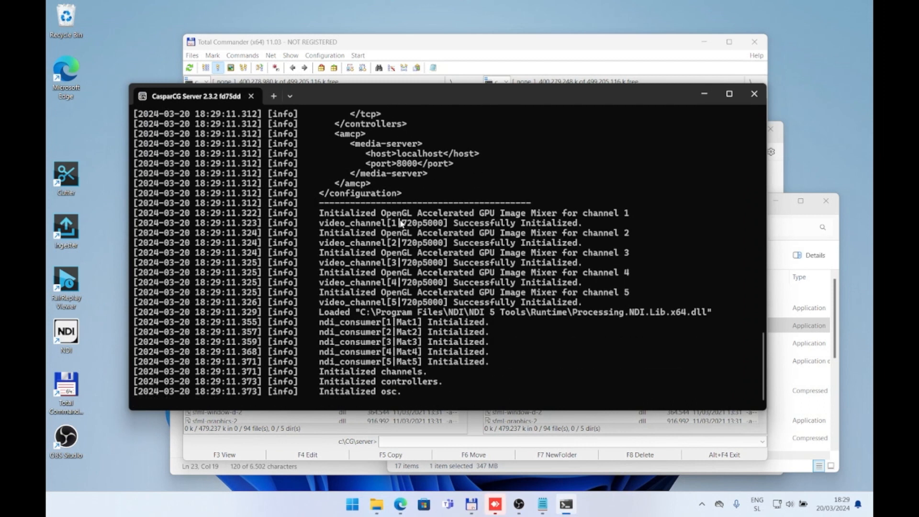
{"action": "left_click_drag", "start_coordinate": [516, 362], "coordinate": [62, 322]}
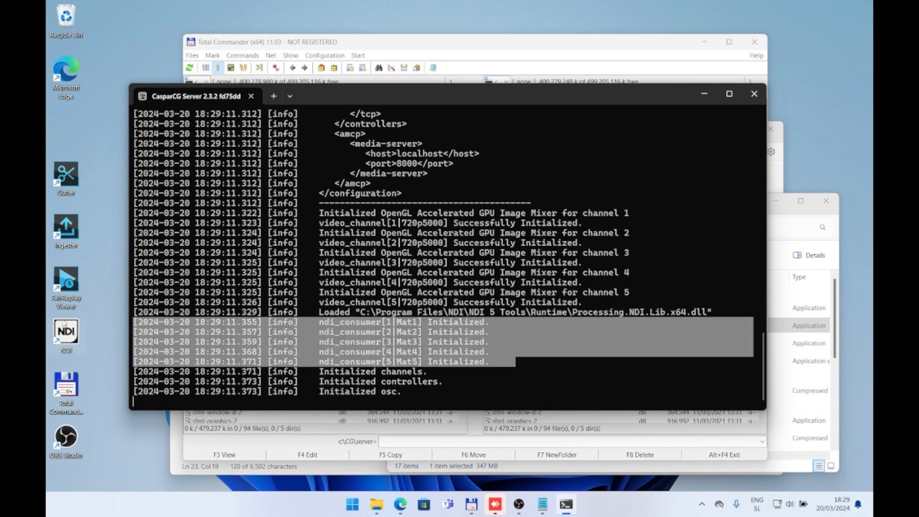
{"action": "key", "text": "ctrl+c"}
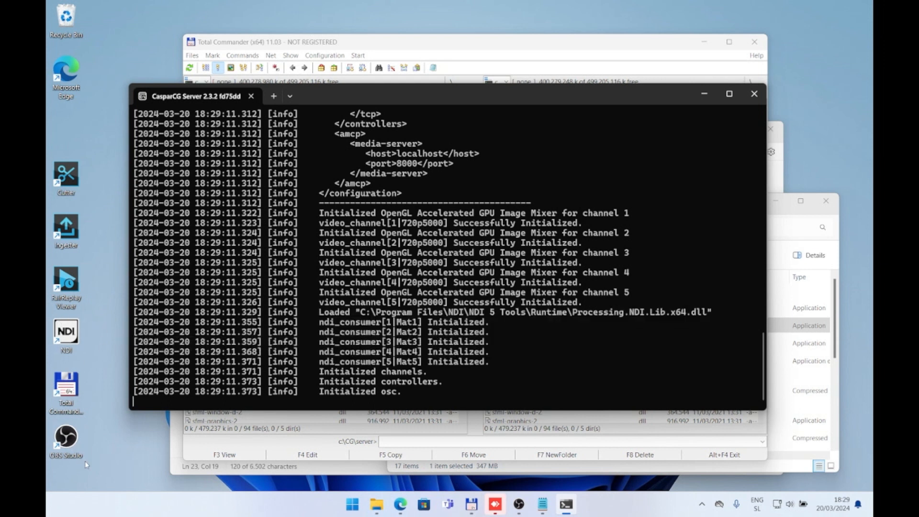
Step: Find and start Studio Monitor, and bring up its list of NDI sources
{"action": "left_click", "coordinate": [355, 507]}
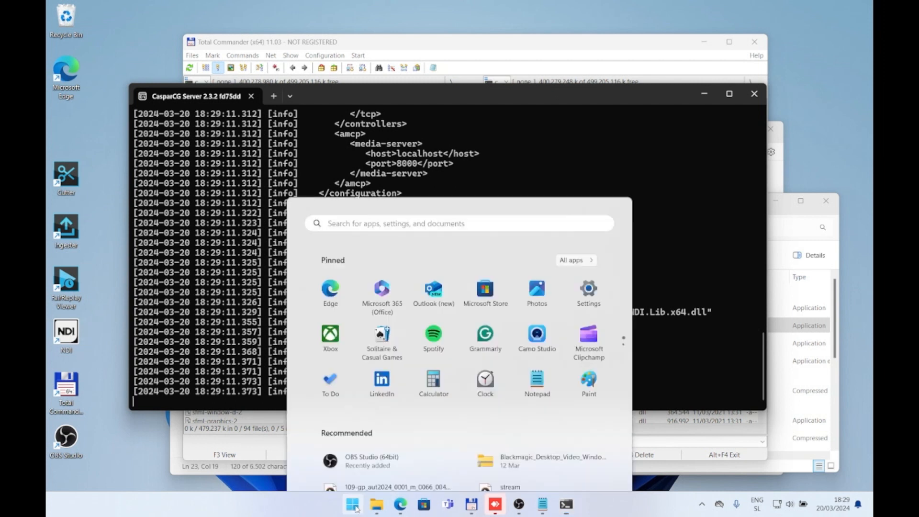
{"action": "type", "text": "moni"}
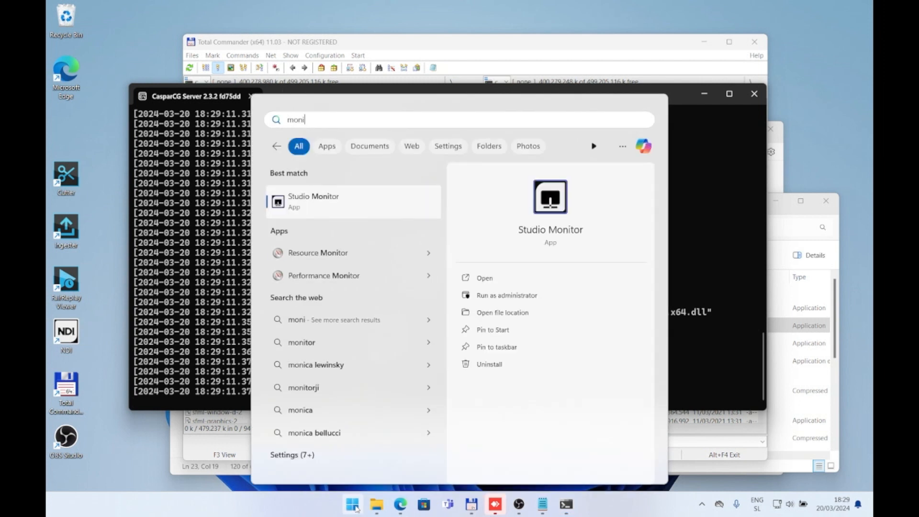
{"action": "left_click", "coordinate": [355, 506]}
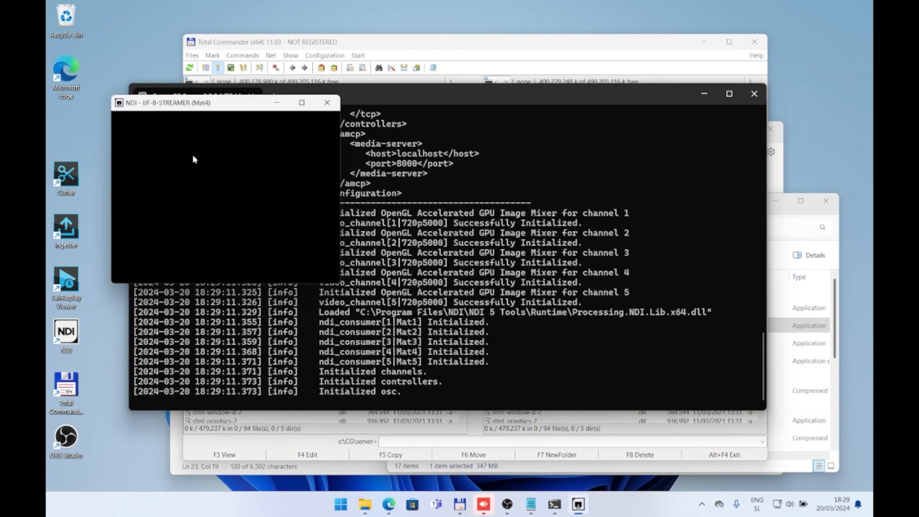
{"action": "right_click", "coordinate": [193, 158]}
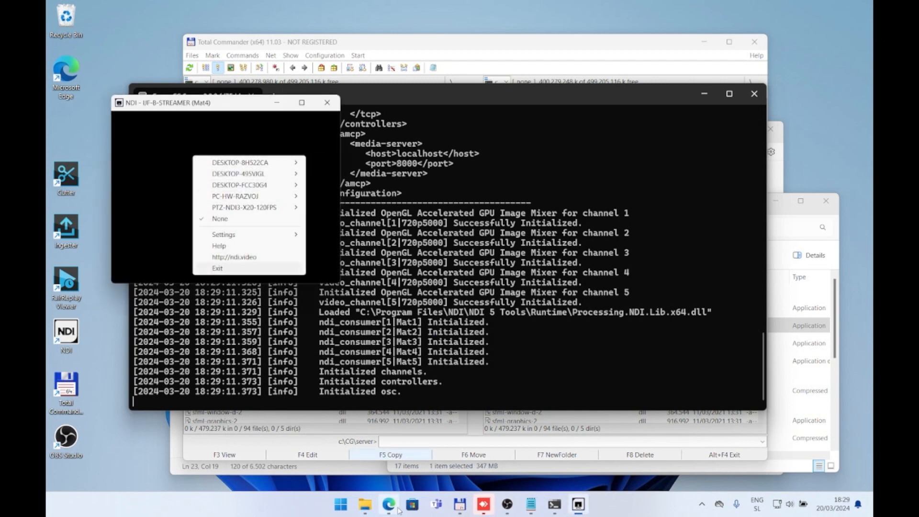
Step: Open a Command Prompt and run hostname to look up this computer's name
{"action": "left_click", "coordinate": [350, 503]}
{"action": "type", "text": "note"}
{"action": "key", "text": "BackSpace"}
{"action": "key", "text": "BackSpace"}
{"action": "key", "text": "BackSpace"}
{"action": "key", "text": "BackSpace"}
{"action": "type", "text": "cmd"}
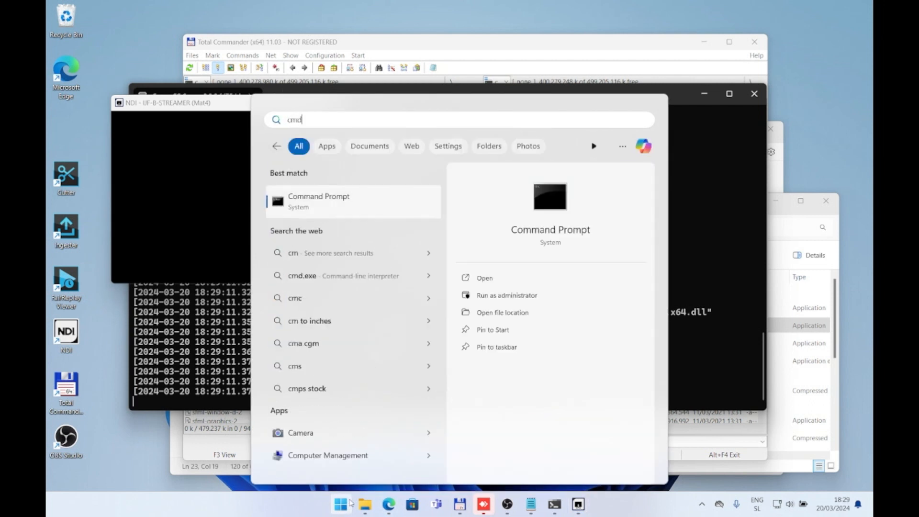
{"action": "key", "text": "Return"}
{"action": "type", "text": "hostname"}
{"action": "key", "text": "Return"}
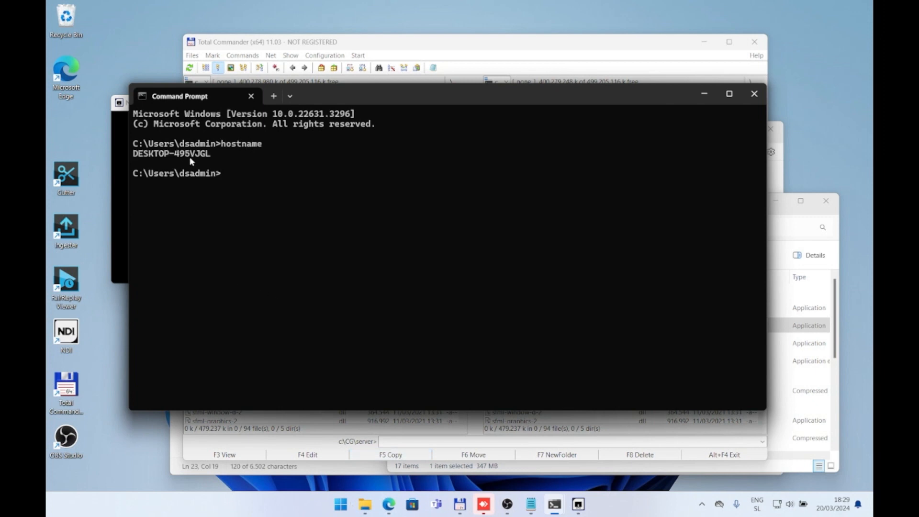
Step: Set the NDI Studio Monitor source to Mat1 of DESKTOP-495VJGL
{"action": "left_click", "coordinate": [120, 134]}
{"action": "right_click", "coordinate": [205, 166]}
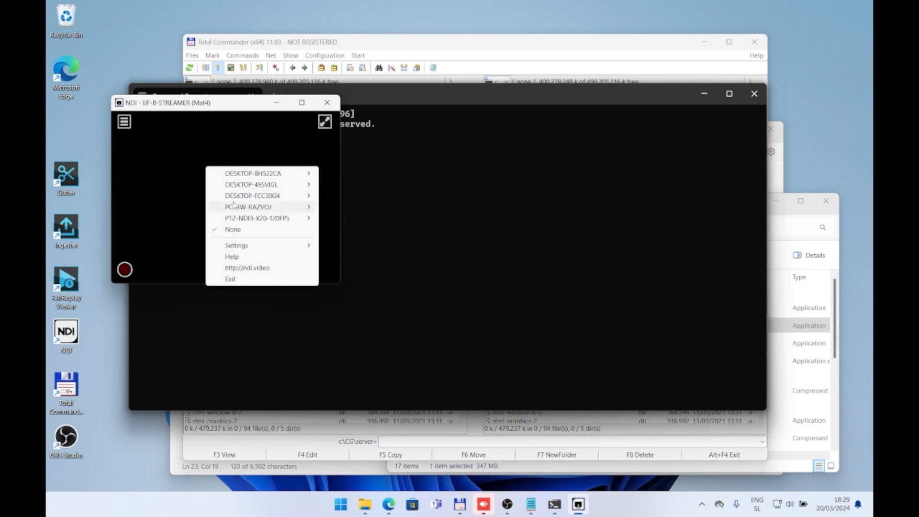
{"action": "mouse_move", "coordinate": [246, 190]}
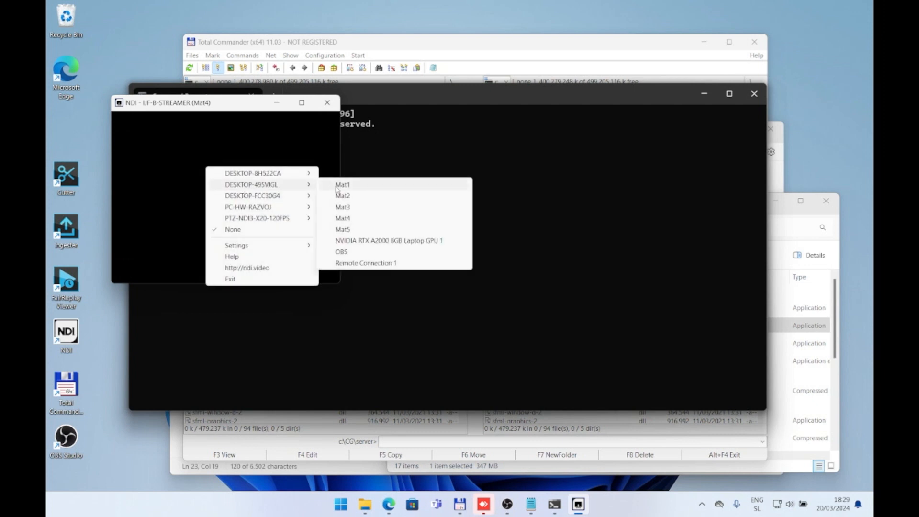
{"action": "left_click", "coordinate": [362, 186]}
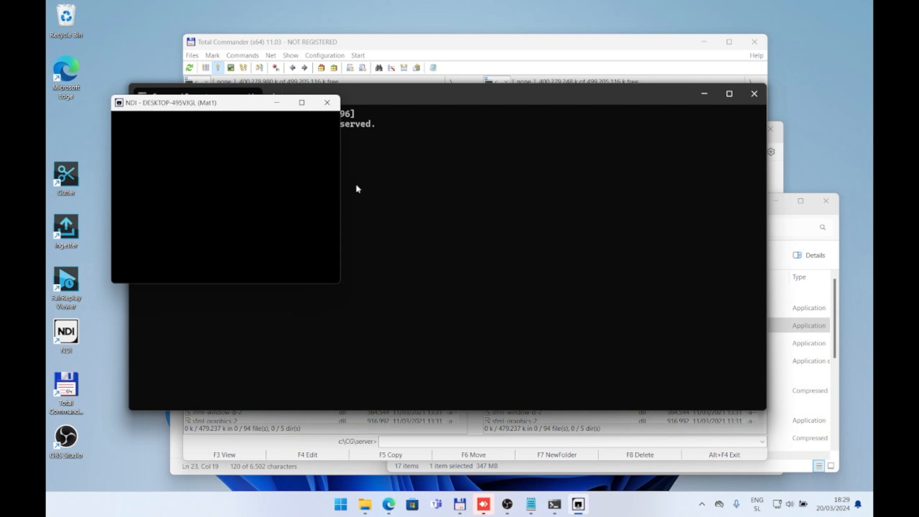
{"action": "right_click", "coordinate": [200, 165]}
{"action": "left_click", "coordinate": [169, 142]}
Step: Enlarge the NDI monitor window, put away the Command Prompt, and move and shrink the CasparCG Server window to uncover the monitor
{"action": "left_click_drag", "start_coordinate": [339, 285], "coordinate": [480, 345]}
{"action": "left_click", "coordinate": [558, 88]}
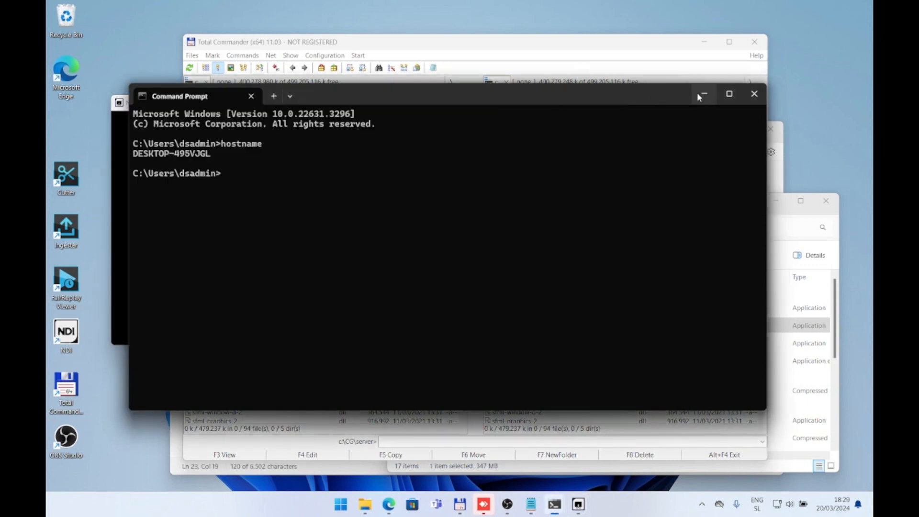
{"action": "left_click", "coordinate": [517, 101]}
{"action": "left_click_drag", "start_coordinate": [516, 101], "coordinate": [547, 136]}
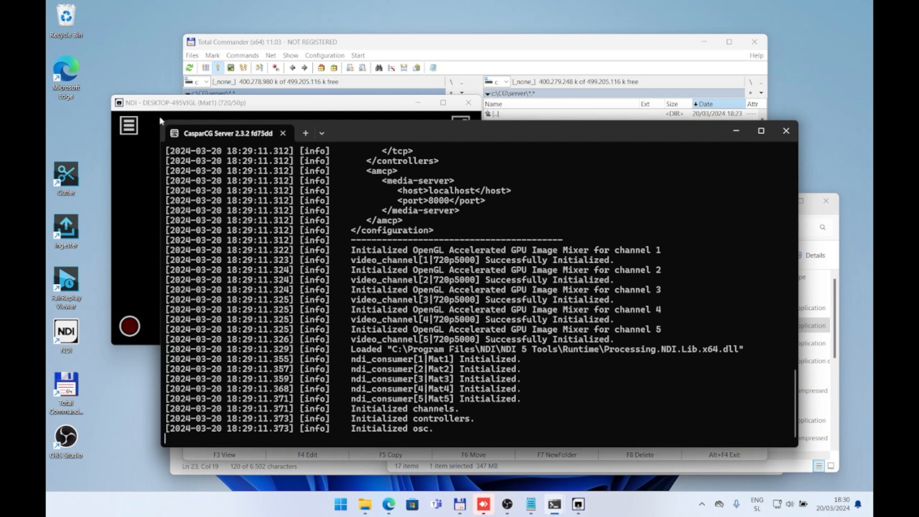
{"action": "left_click_drag", "start_coordinate": [160, 119], "coordinate": [298, 185]}
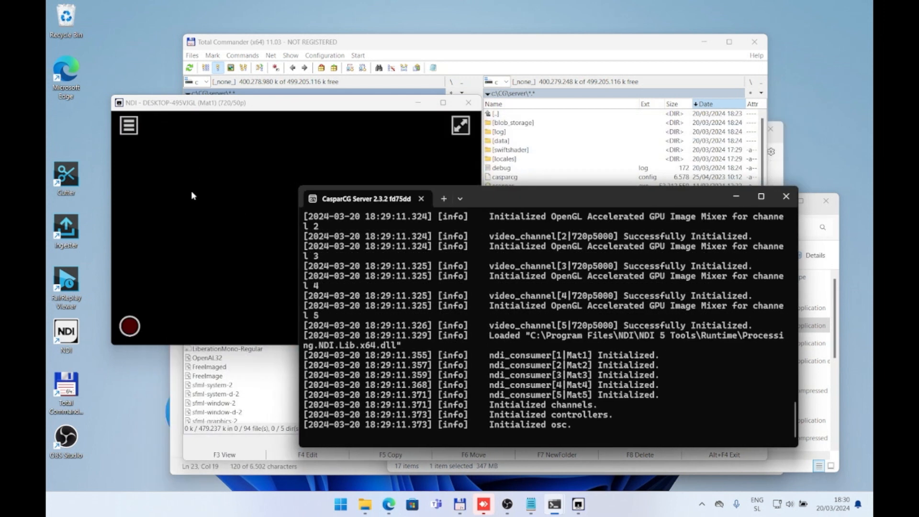
Step: Launch cgplay from c:\CG\SW in Total Commander, and move and enlarge its window to show all the controls
{"action": "left_click", "coordinate": [554, 178]}
{"action": "left_click", "coordinate": [554, 178]}
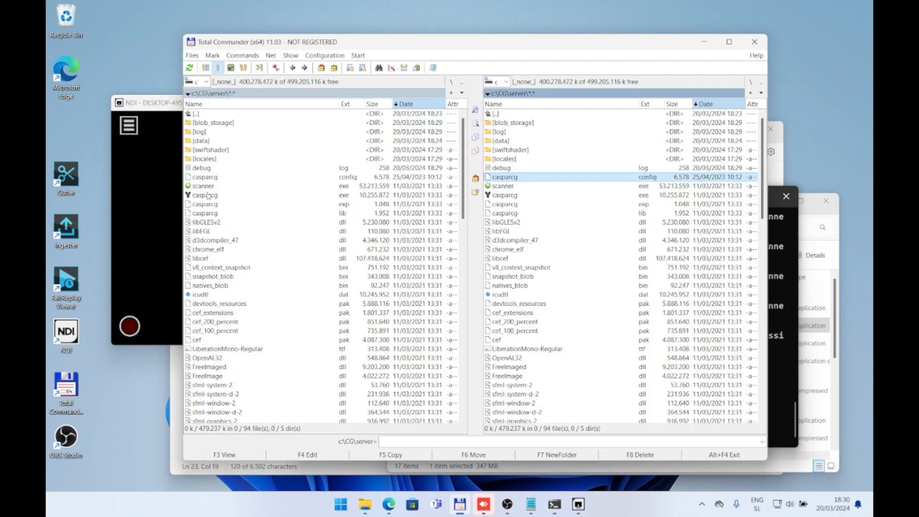
{"action": "double_click", "coordinate": [224, 115]}
{"action": "double_click", "coordinate": [215, 142]}
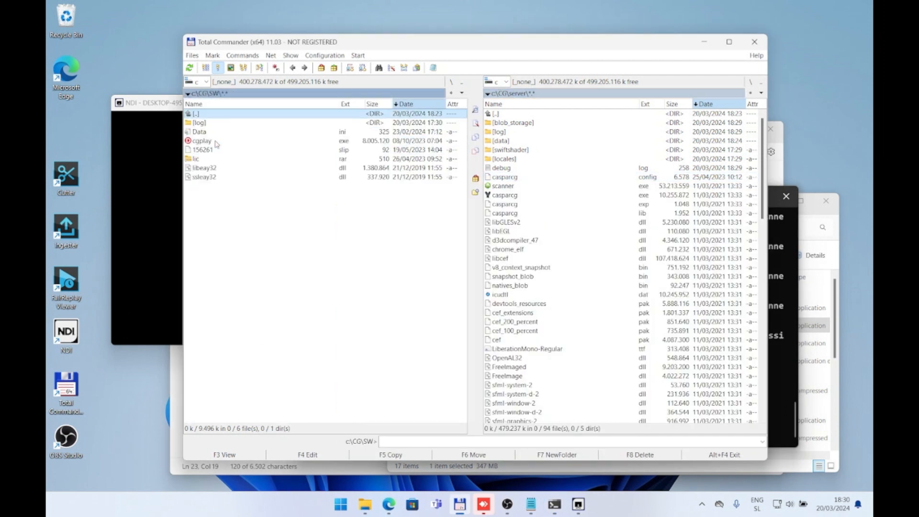
{"action": "left_click", "coordinate": [216, 143]}
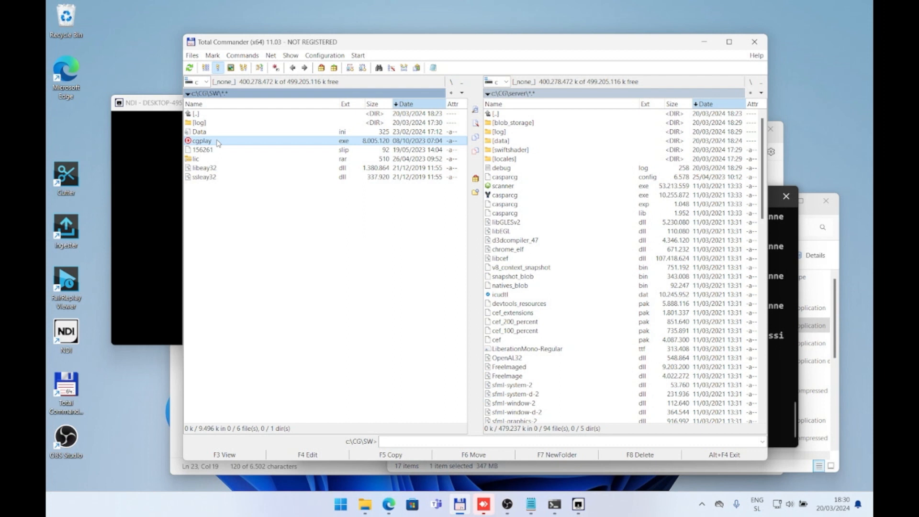
{"action": "double_click", "coordinate": [218, 141]}
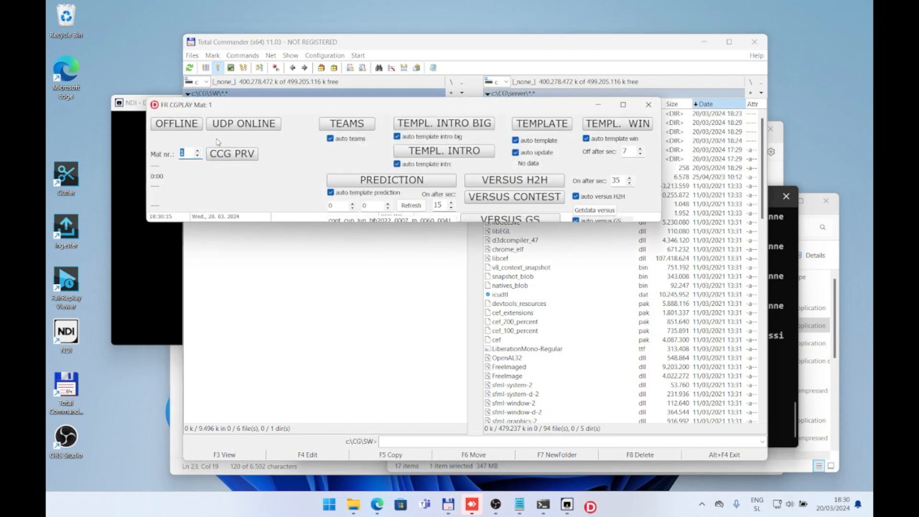
{"action": "left_click_drag", "start_coordinate": [235, 102], "coordinate": [233, 53]}
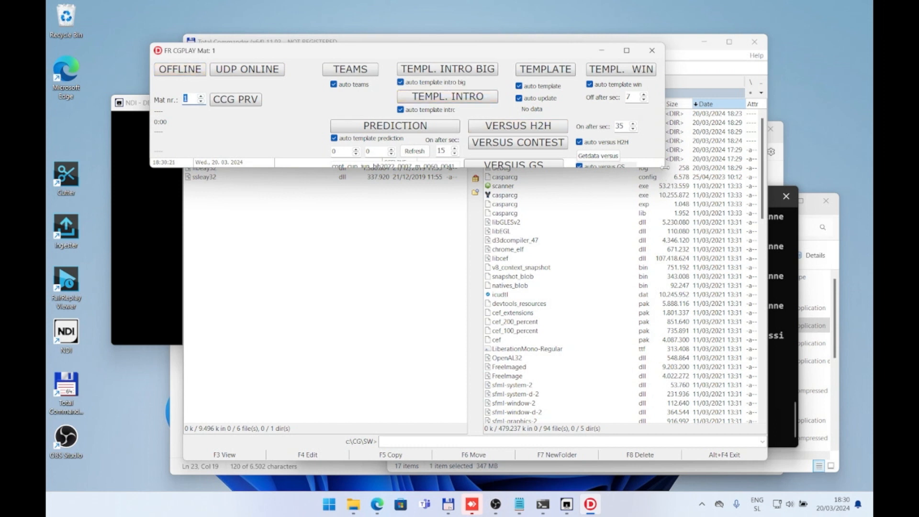
{"action": "left_click_drag", "start_coordinate": [663, 166], "coordinate": [689, 206]}
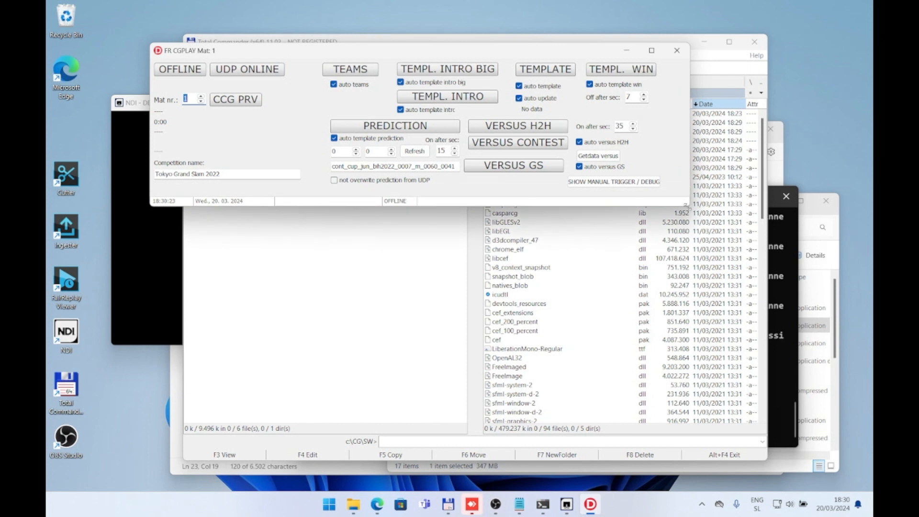
Step: Put cgplay online and toggle its connection off and on again while watching the CasparCG Server log
{"action": "left_click", "coordinate": [182, 70]}
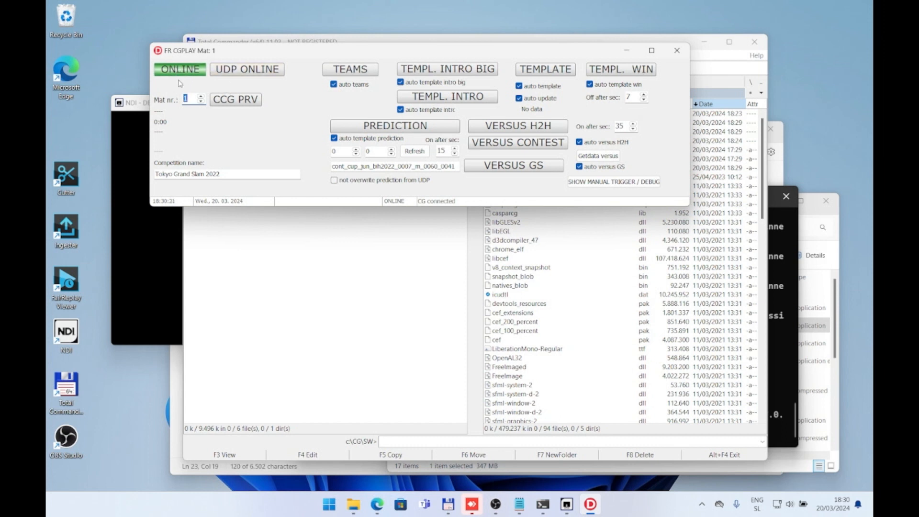
{"action": "left_click", "coordinate": [775, 253]}
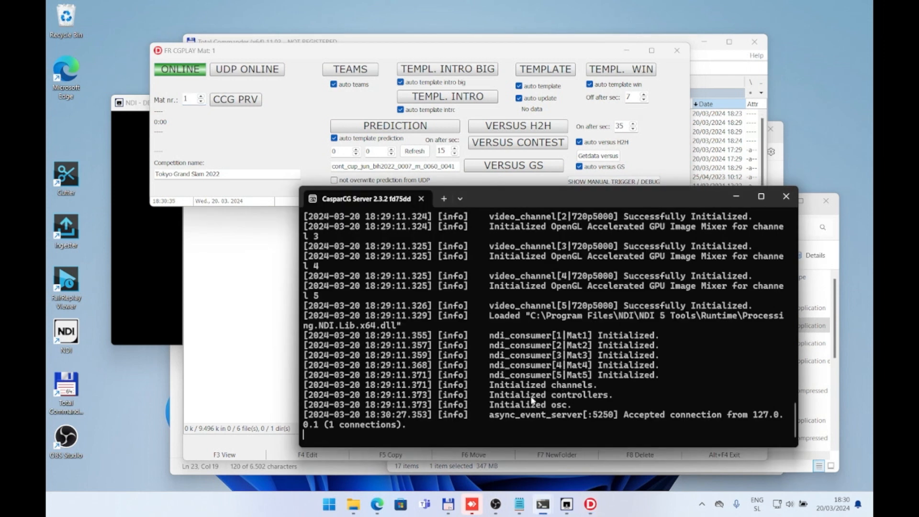
{"action": "left_click", "coordinate": [181, 74]}
{"action": "left_click", "coordinate": [187, 79]}
{"action": "left_click", "coordinate": [191, 78]}
{"action": "left_click", "coordinate": [192, 77]}
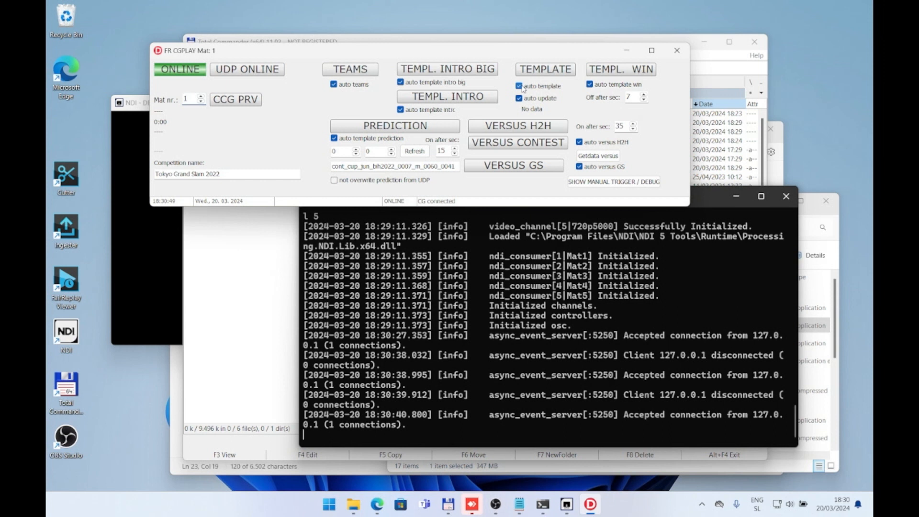
Step: Disable auto template, play the scoreboard template on mat 1, and bring forward and enlarge the NDI monitor to view it
{"action": "left_click", "coordinate": [522, 86]}
{"action": "left_click", "coordinate": [537, 75]}
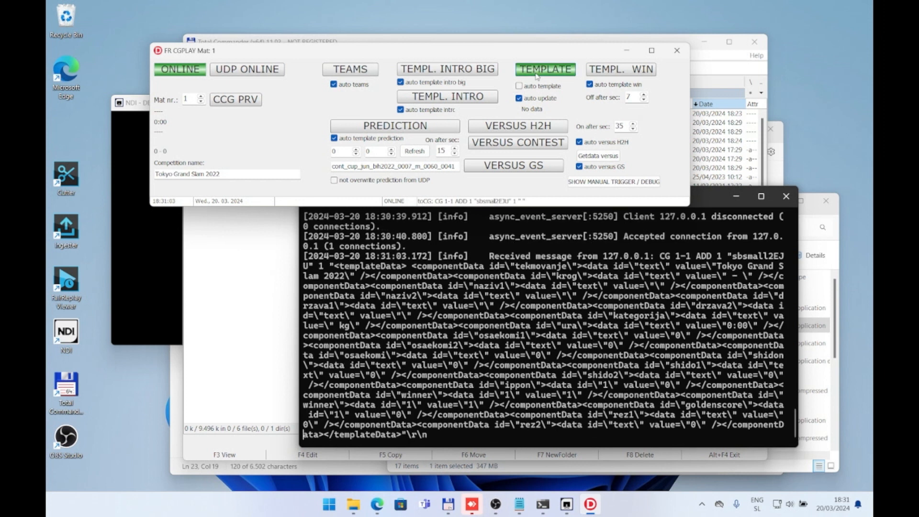
{"action": "left_click", "coordinate": [153, 276]}
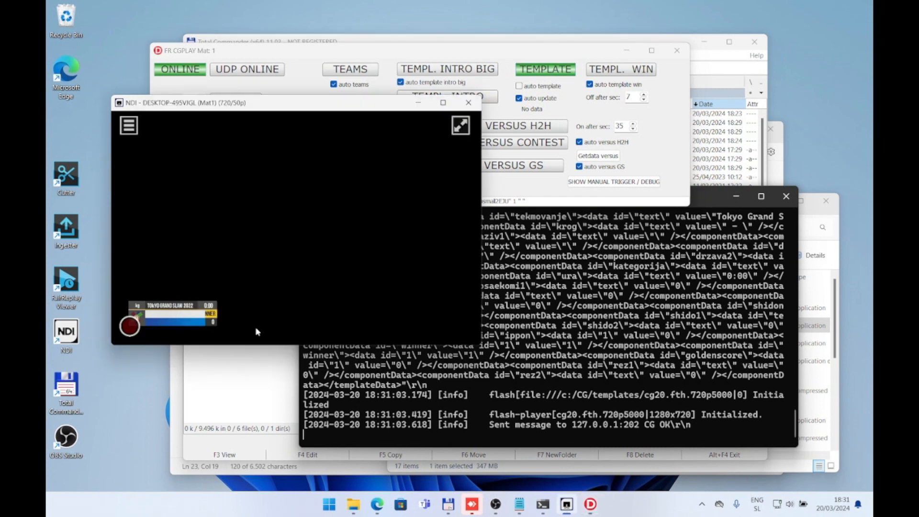
{"action": "left_click_drag", "start_coordinate": [481, 346], "coordinate": [532, 403]}
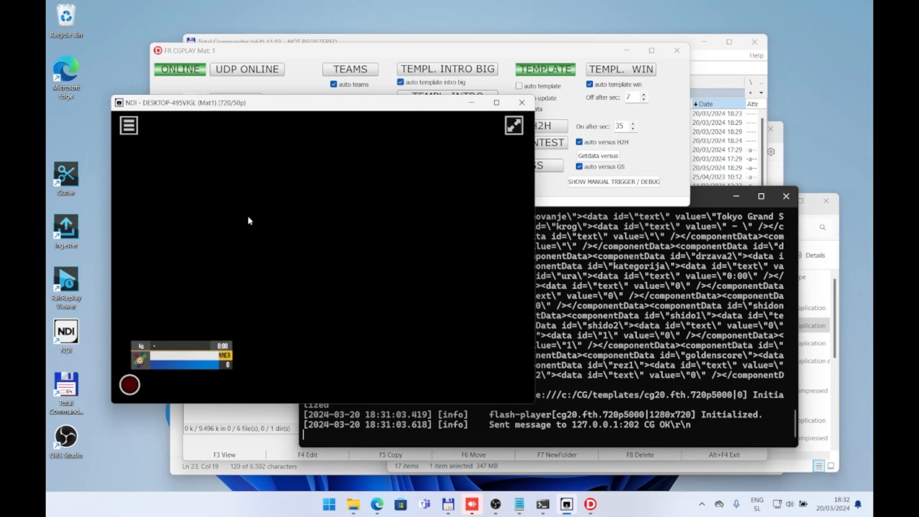
Step: Return to cgplay and switch on its UDP connection
{"action": "left_click", "coordinate": [280, 80]}
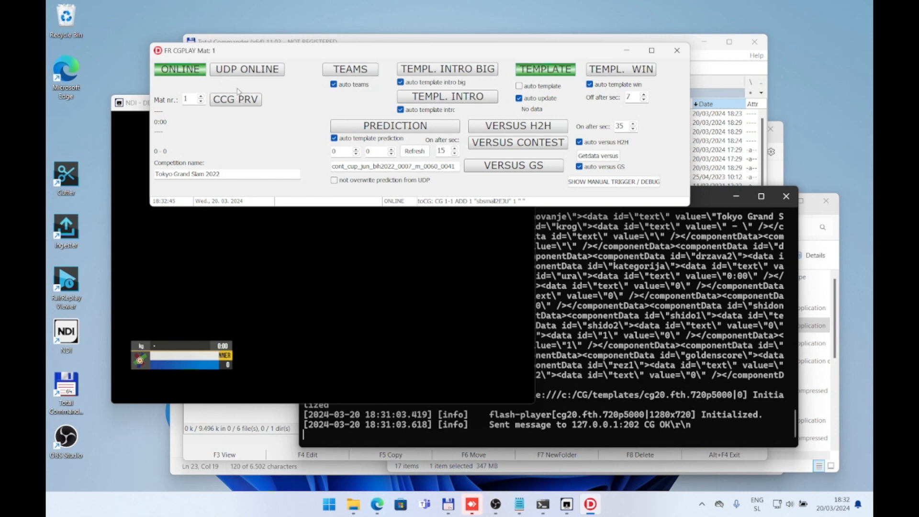
{"action": "left_click", "coordinate": [258, 68]}
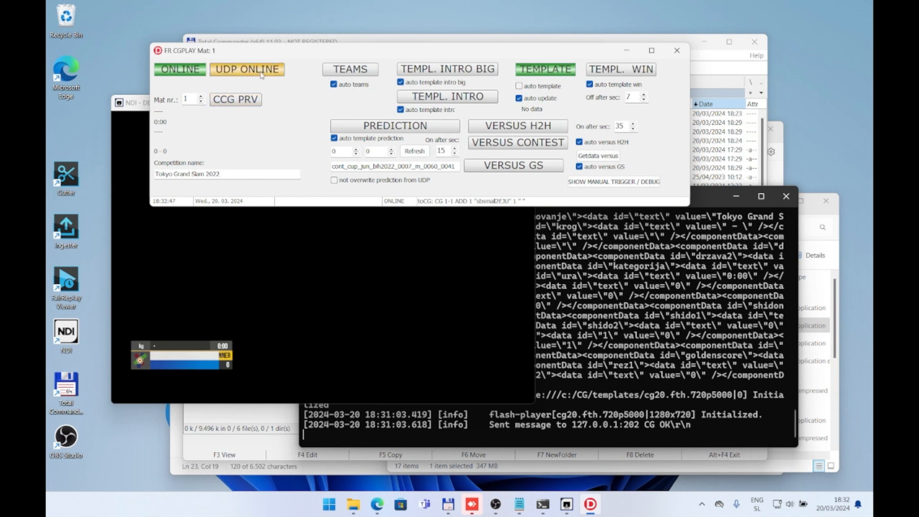
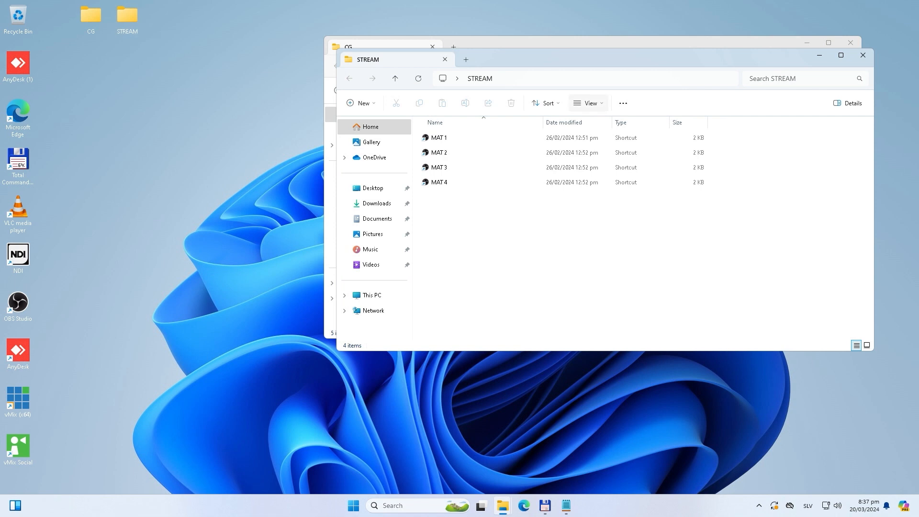
Step: Start CasparCG Server from the 1server shortcut in the desktop CG folder and point out the Mat1 shortcut
{"action": "left_click_drag", "start_coordinate": [546, 54], "coordinate": [367, 191]}
{"action": "left_click", "coordinate": [684, 190]}
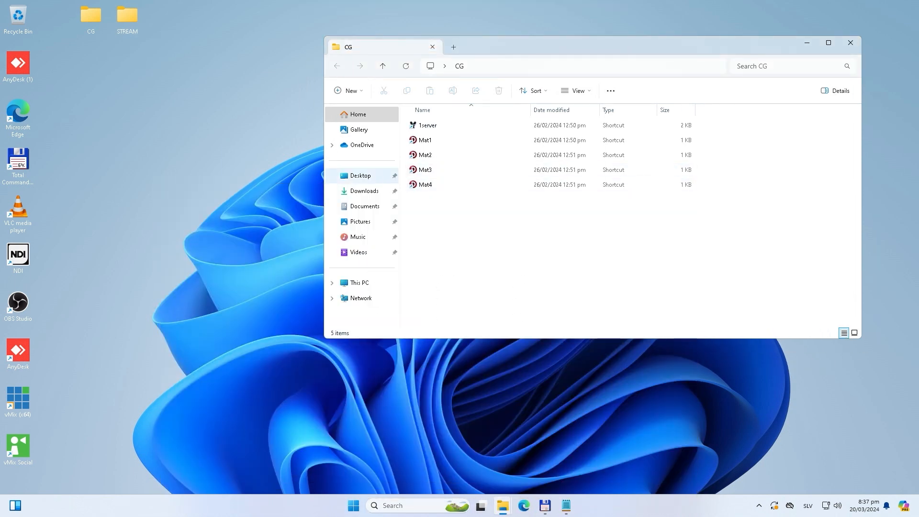
{"action": "double_click", "coordinate": [427, 125]}
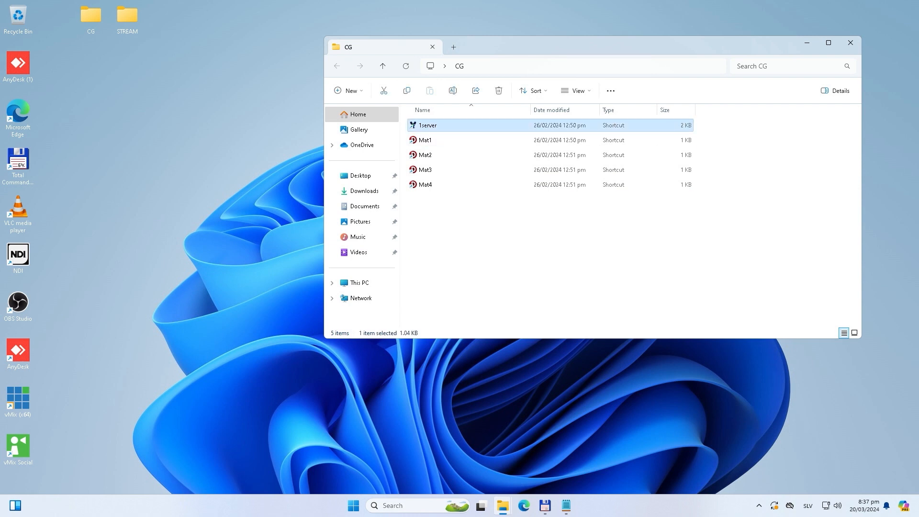
{"action": "left_click", "coordinate": [435, 308]}
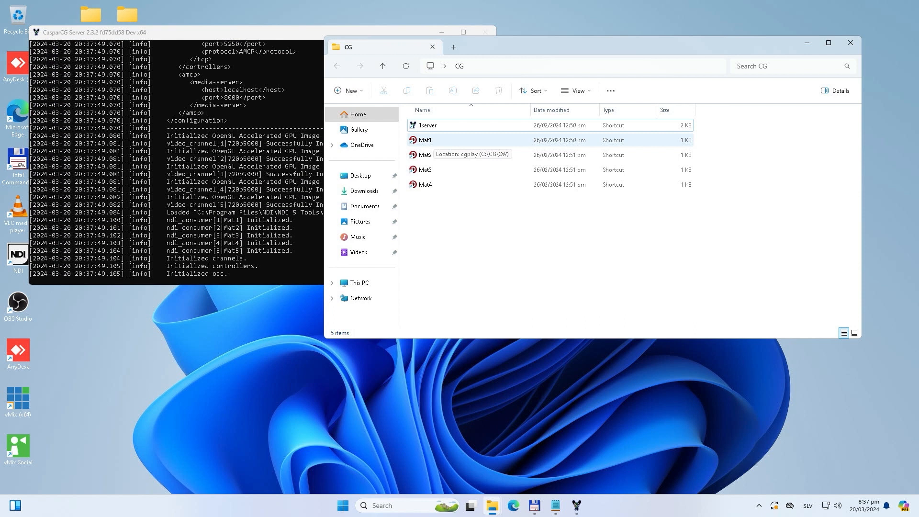
{"action": "double_click", "coordinate": [430, 141]}
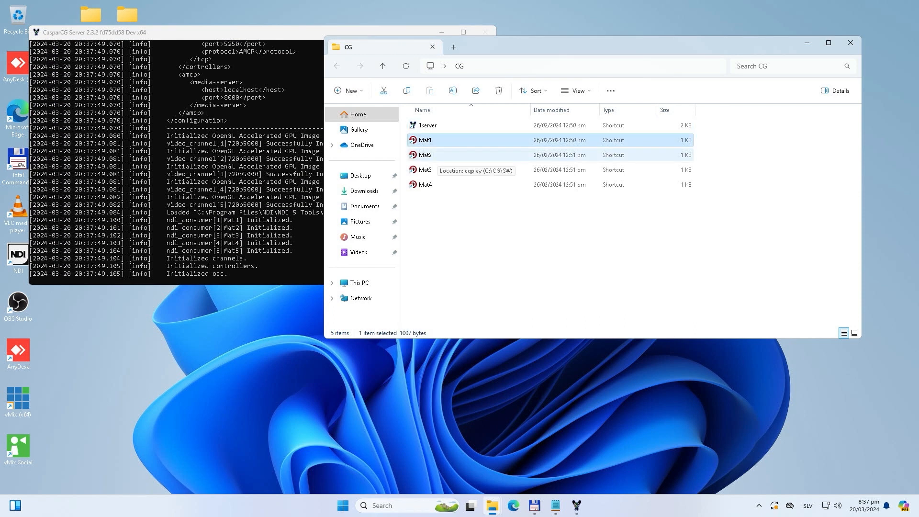
{"action": "mouse_move", "coordinate": [446, 204]}
{"action": "left_mouse_down"}
{"action": "mouse_move", "coordinate": [411, 142]}
{"action": "mouse_move", "coordinate": [433, 200]}
{"action": "mouse_move", "coordinate": [415, 136]}
{"action": "mouse_move", "coordinate": [421, 182]}
{"action": "mouse_move", "coordinate": [436, 201]}
{"action": "left_mouse_up"}
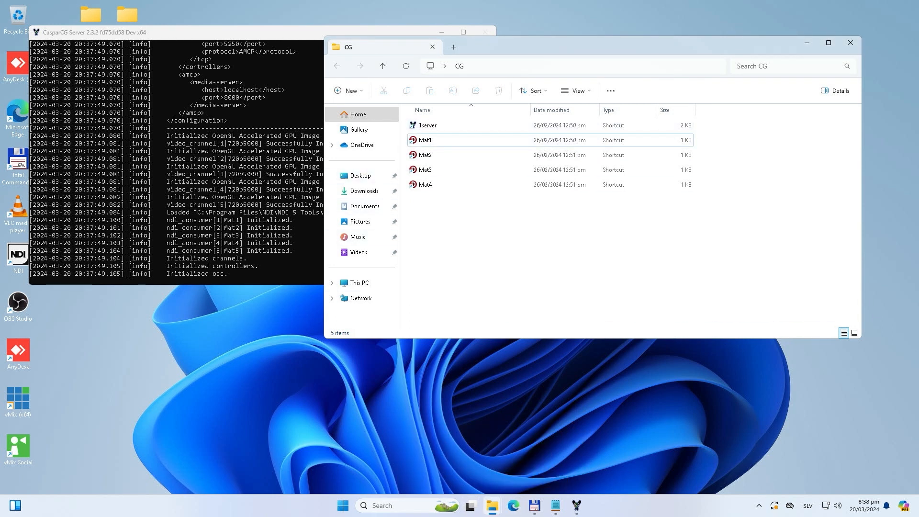
Step: Move the CG folder window aside, open C:\CG\SW in a second File Explorer window and select cgplay
{"action": "left_click_drag", "start_coordinate": [495, 51], "coordinate": [287, 107]}
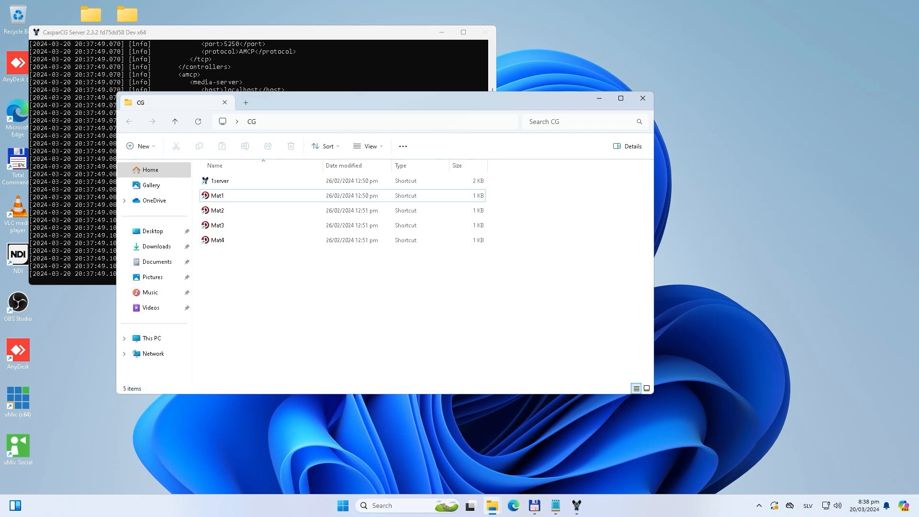
{"action": "key", "text": "ctrl+n"}
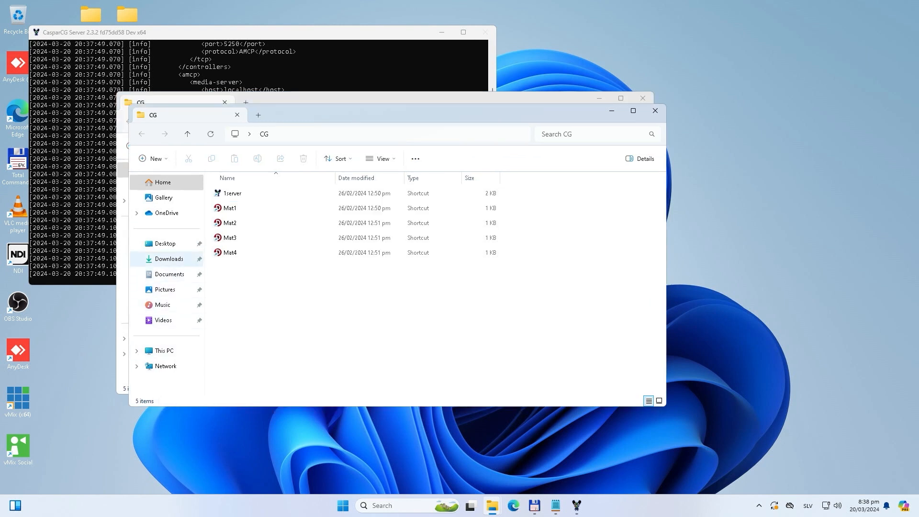
{"action": "left_click", "coordinate": [168, 259]}
{"action": "left_click", "coordinate": [164, 351]}
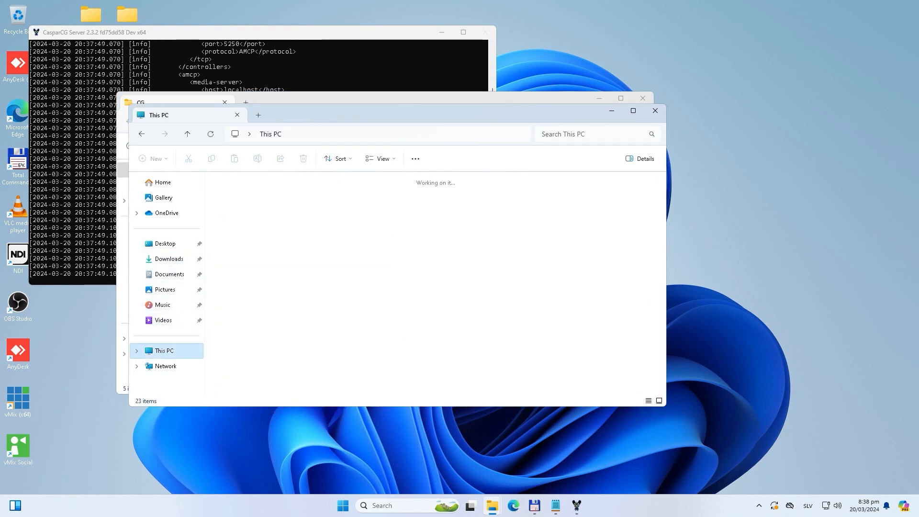
{"action": "double_click", "coordinate": [259, 200]}
{"action": "double_click", "coordinate": [227, 193]}
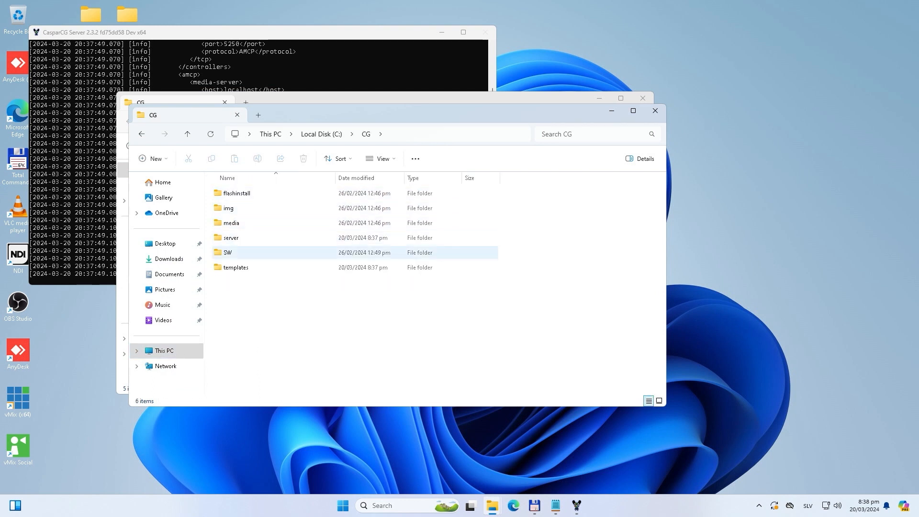
{"action": "double_click", "coordinate": [227, 252]}
{"action": "left_click", "coordinate": [232, 237]}
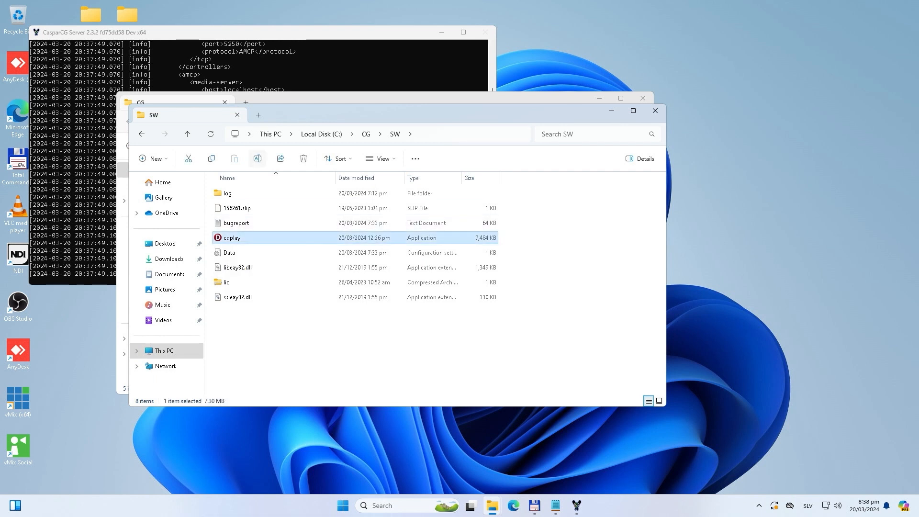
Step: Move and shrink the SW folder window so the CG shortcuts are uncovered, and bring the CG folder window forward
{"action": "left_click_drag", "start_coordinate": [383, 113], "coordinate": [556, 164]}
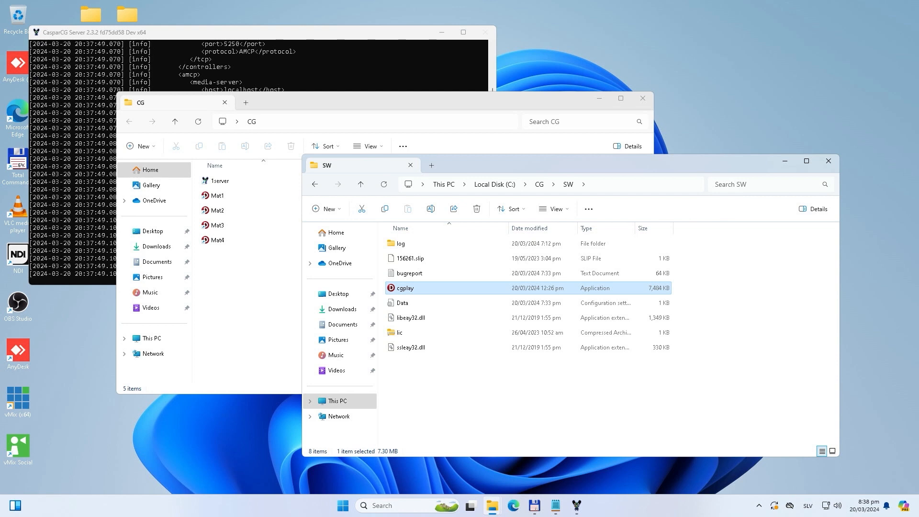
{"action": "left_click_drag", "start_coordinate": [301, 155], "coordinate": [501, 200]}
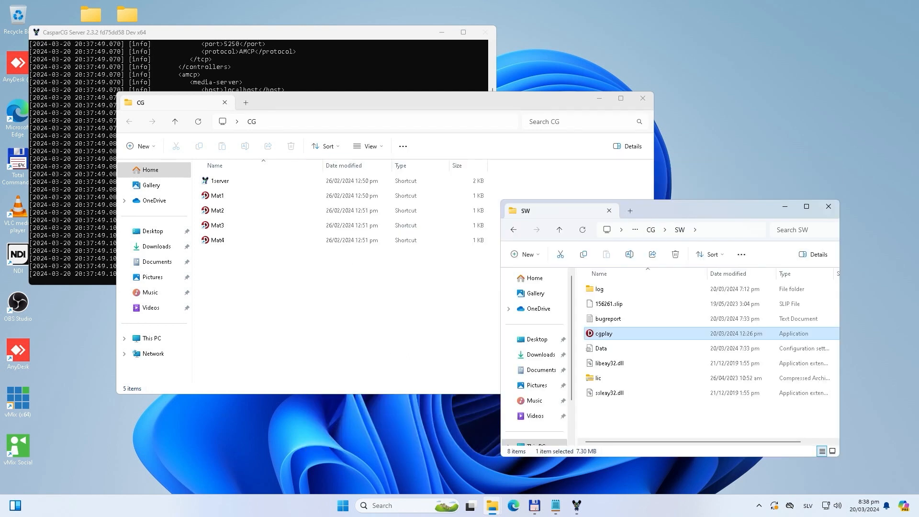
{"action": "left_click", "coordinate": [509, 184]}
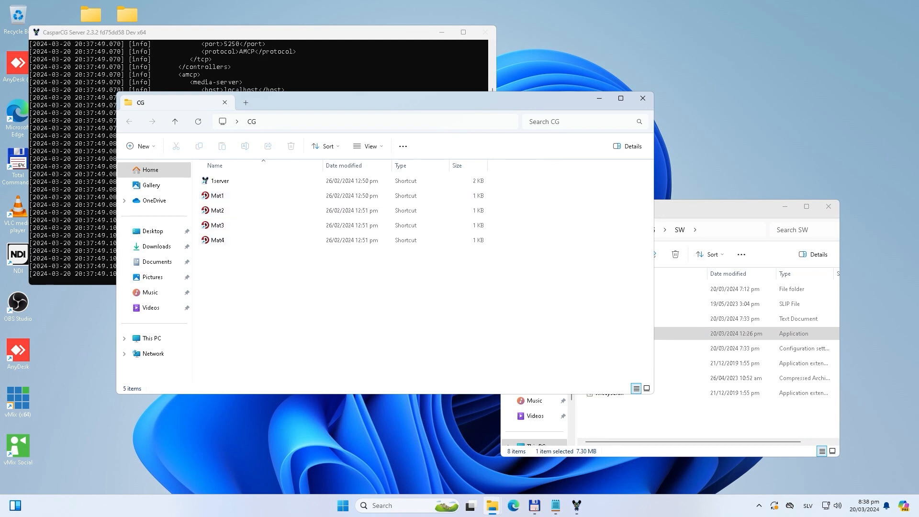
Step: Examine the Mat1 shortcut's target in its properties, especially the argument after cgplay.exe, and close the properties
{"action": "right_click", "coordinate": [228, 199]}
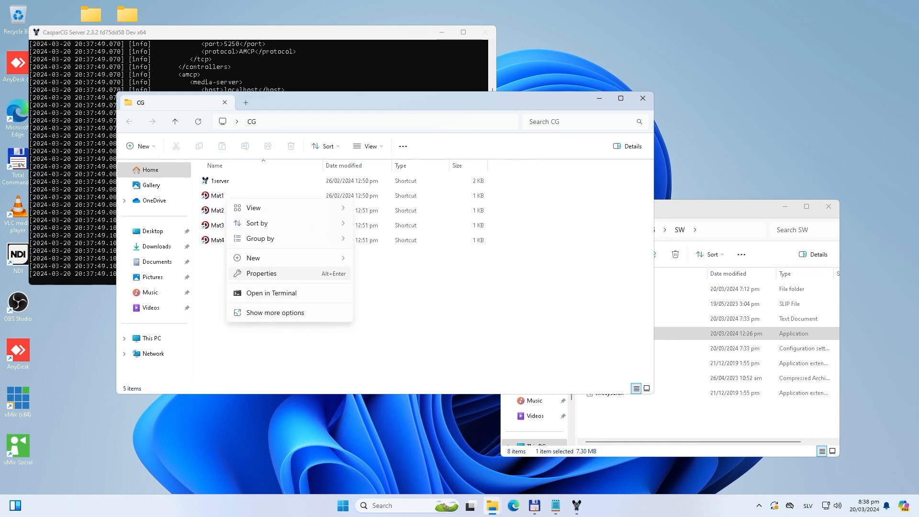
{"action": "left_click", "coordinate": [263, 273]}
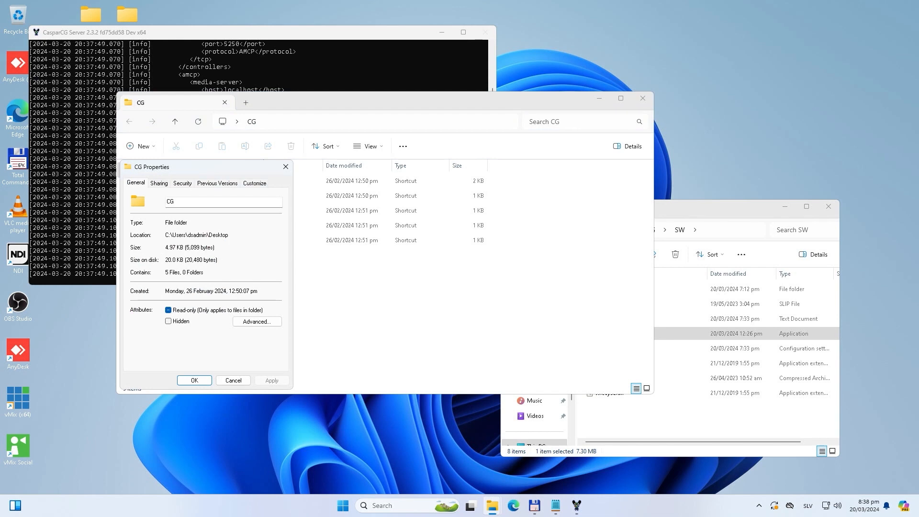
{"action": "key", "text": "Escape"}
{"action": "right_click", "coordinate": [224, 197]}
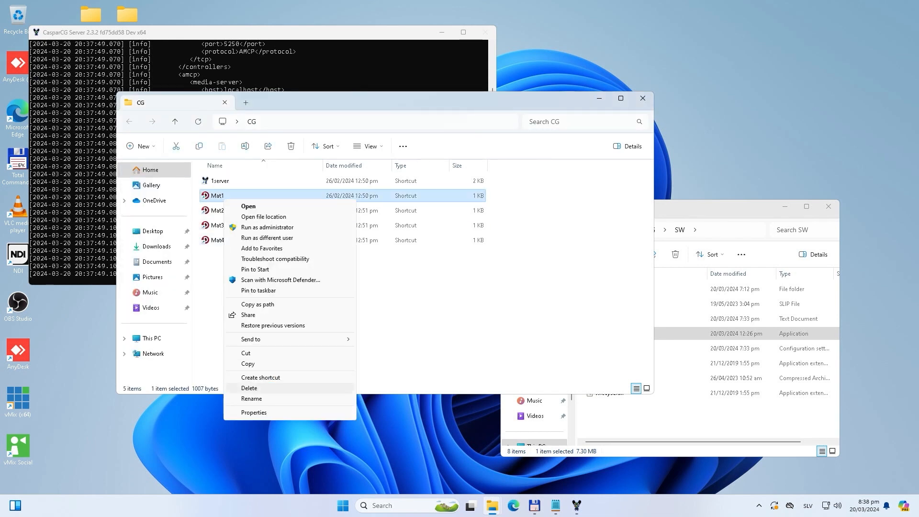
{"action": "left_click", "coordinate": [268, 412]}
{"action": "left_click", "coordinate": [354, 294]}
{"action": "left_click_drag", "start_coordinate": [354, 295], "coordinate": [330, 295]}
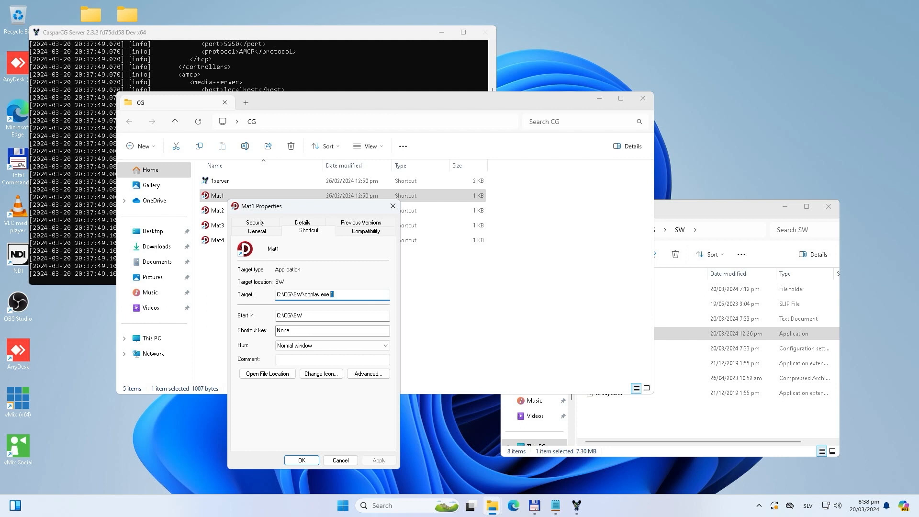
{"action": "left_click", "coordinate": [336, 295]}
{"action": "key", "text": "Return"}
Step: Launch cgplay from the Mat1 and Mat2 shortcuts and stack the two windows one above the other
{"action": "key", "text": "Return"}
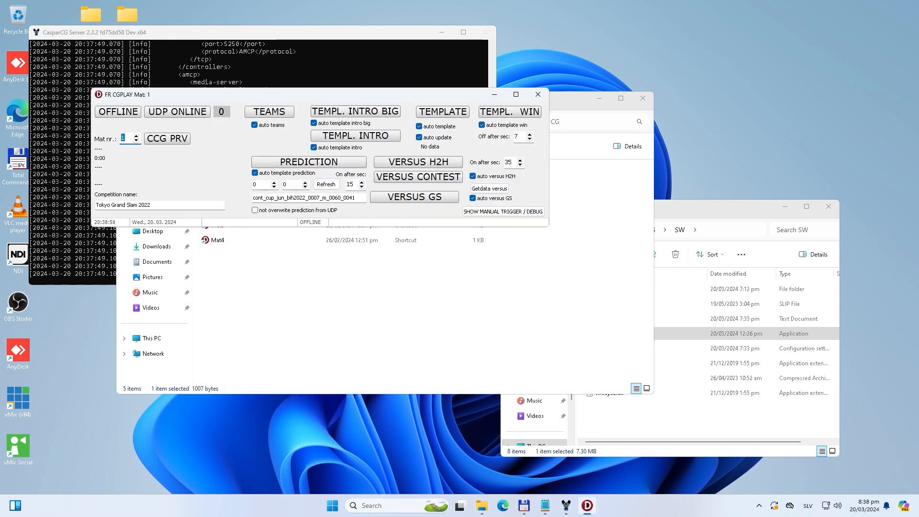
{"action": "left_click_drag", "start_coordinate": [239, 94], "coordinate": [557, 45]}
{"action": "key", "text": "Down"}
{"action": "key", "text": "Return"}
{"action": "left_click_drag", "start_coordinate": [192, 106], "coordinate": [499, 183]}
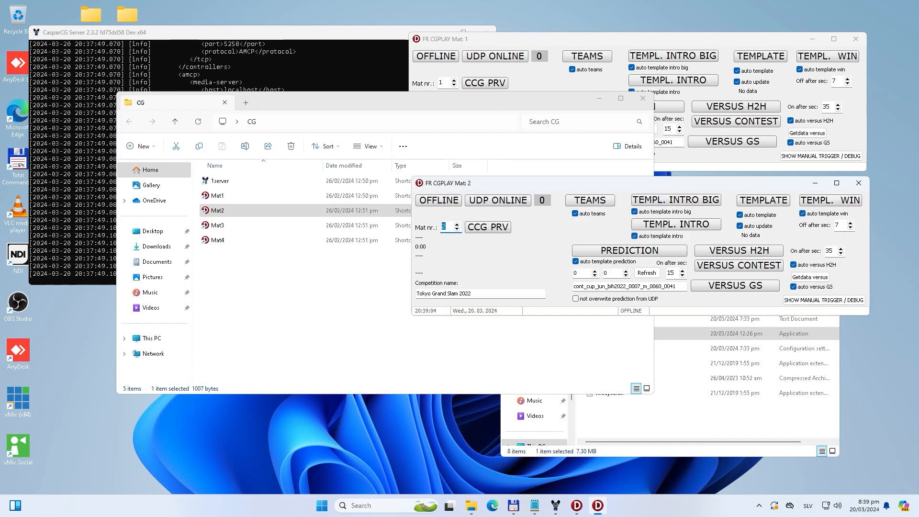
Step: Minimize the CG folder window and put both the Mat 1 and Mat 2 cgplay windows online
{"action": "left_click", "coordinate": [599, 98]}
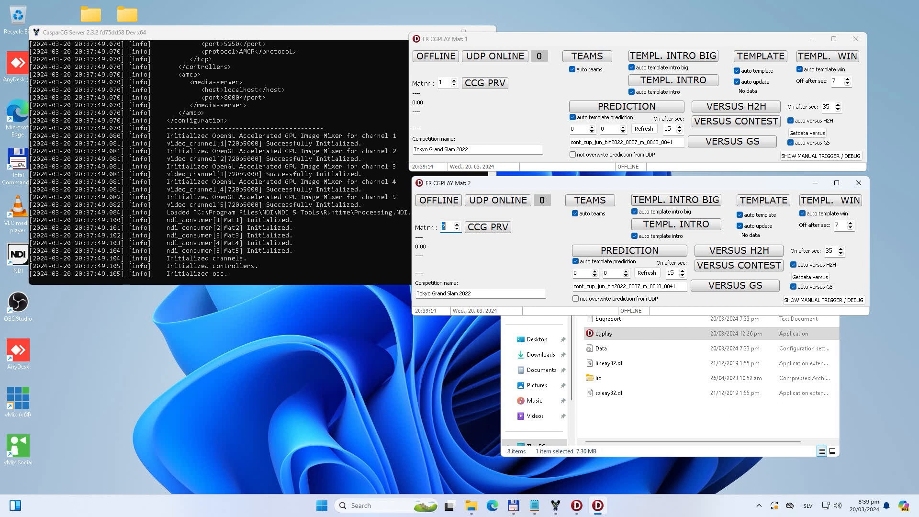
{"action": "key", "text": "alt+Tab"}
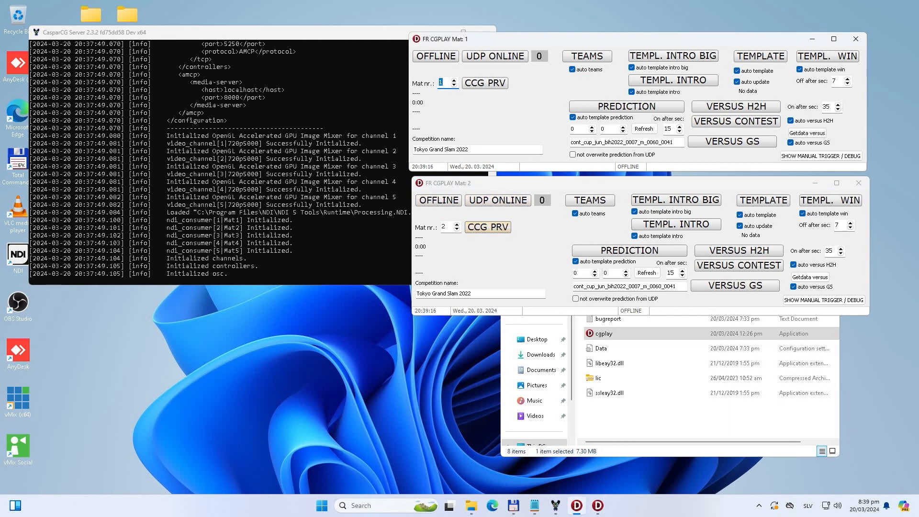
{"action": "key", "text": "alt+Tab"}
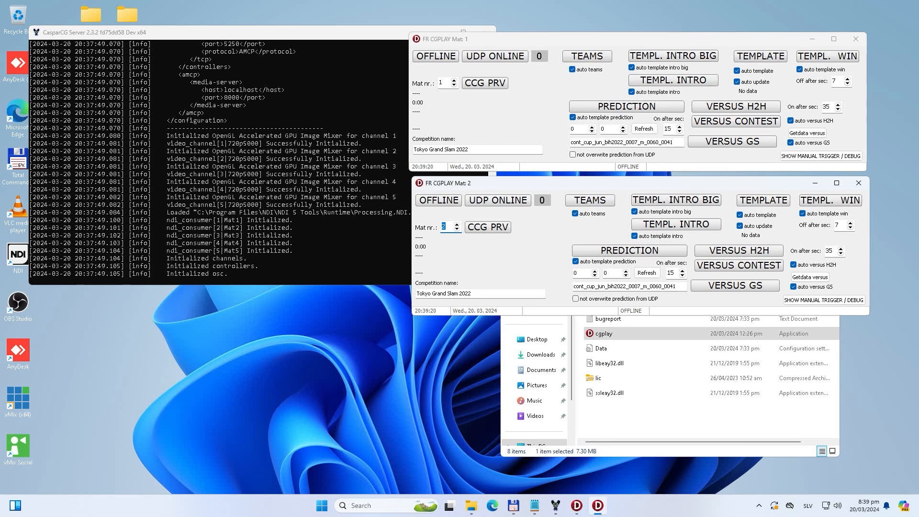
{"action": "key", "text": "alt+Tab"}
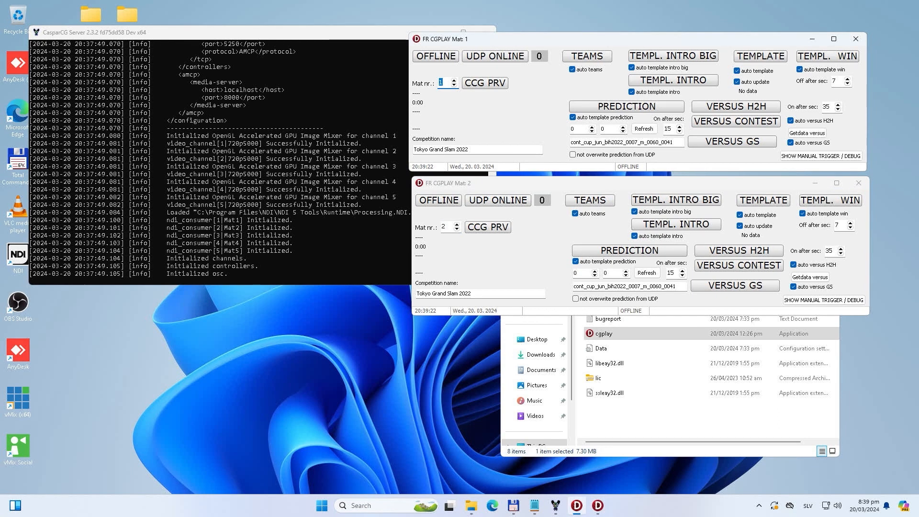
{"action": "key", "text": "alt+Tab"}
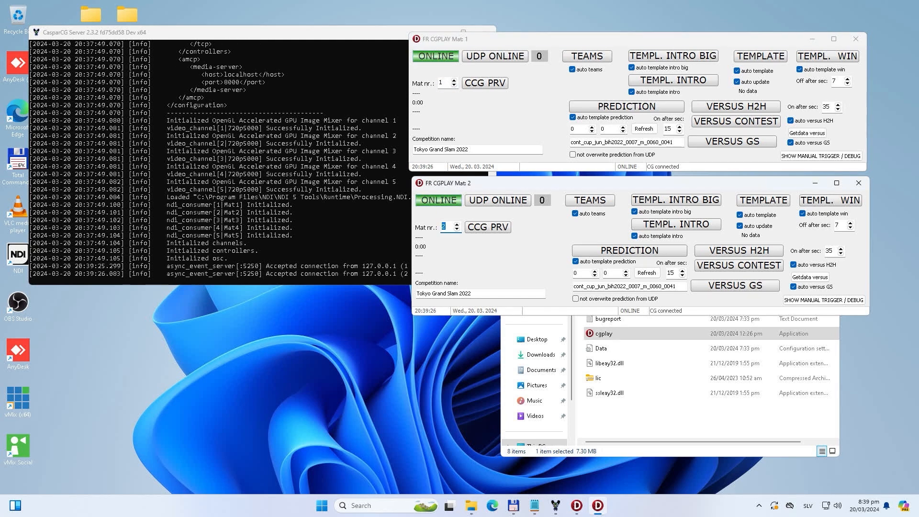
Step: Open two Studio Monitor windows and place them side by side below the CasparCG Server log
{"action": "left_click", "coordinate": [322, 505]}
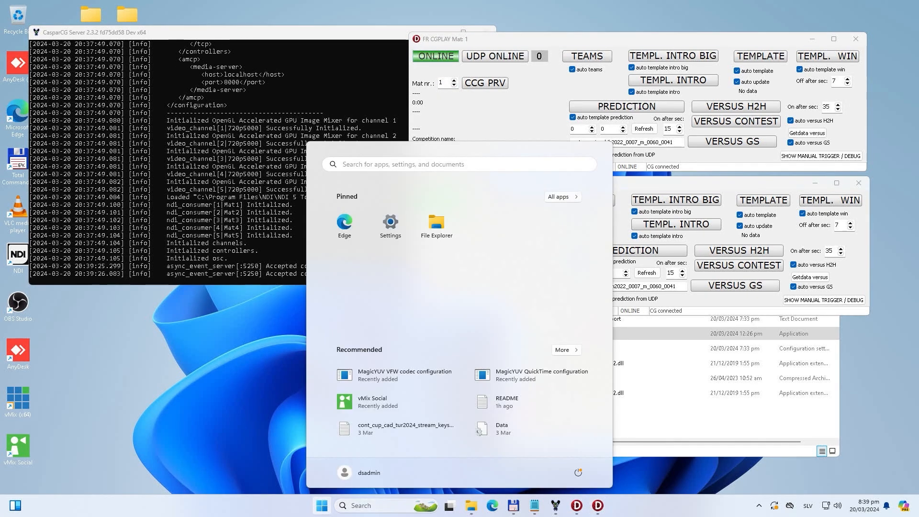
{"action": "type", "text": "moni"}
{"action": "key", "text": "Return"}
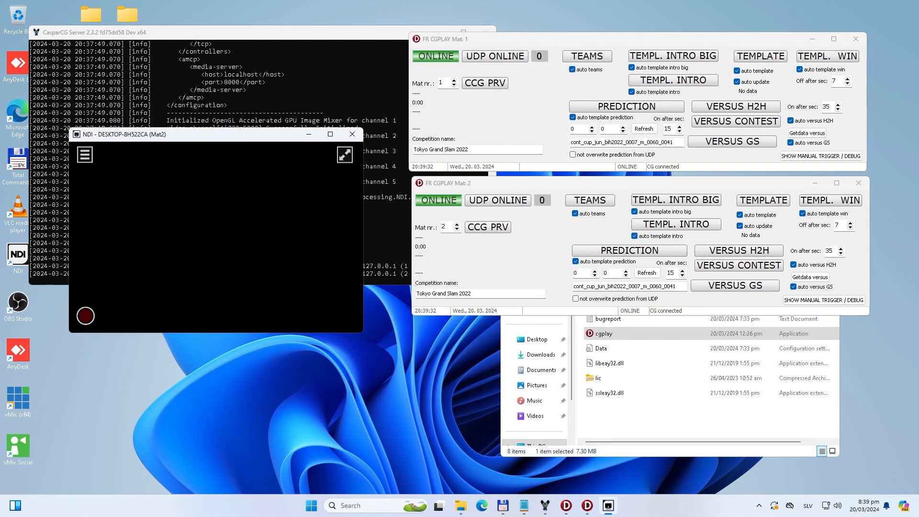
{"action": "left_click_drag", "start_coordinate": [214, 282], "coordinate": [212, 284]}
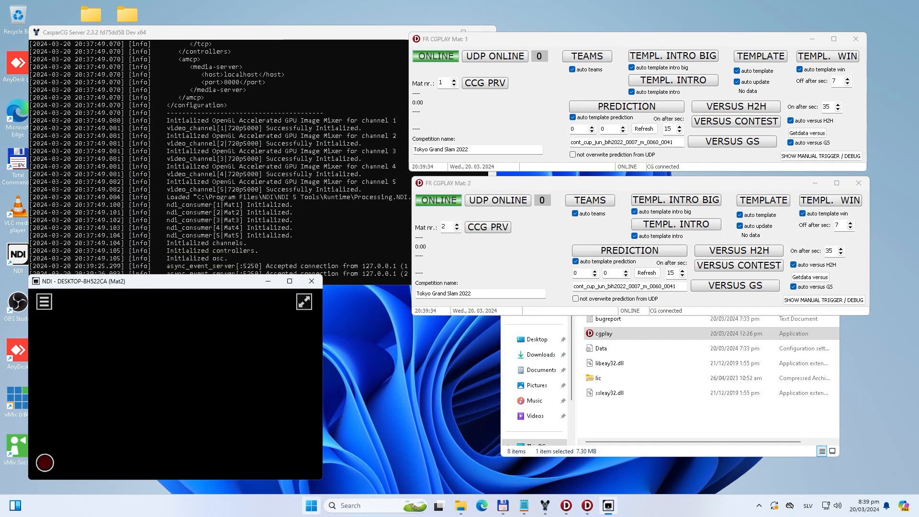
{"action": "left_click", "coordinate": [311, 506]}
{"action": "type", "text": "moni"}
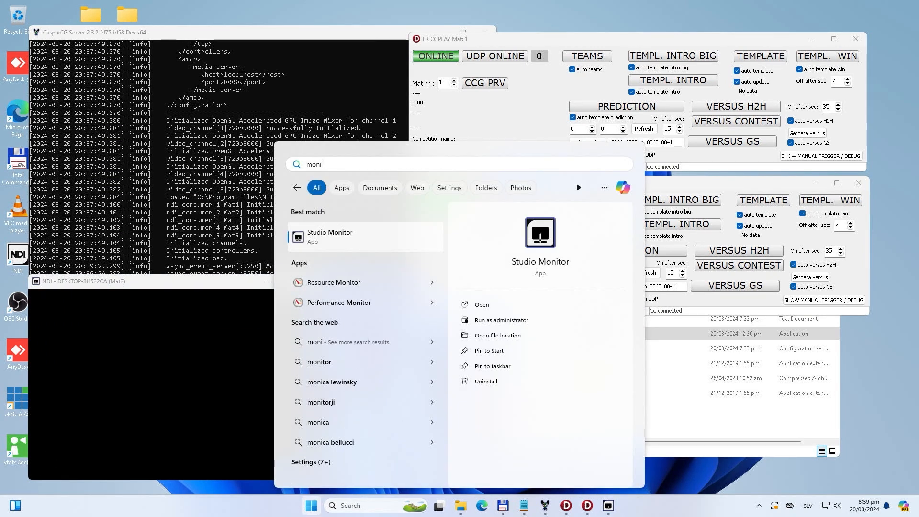
{"action": "key", "text": "Return"}
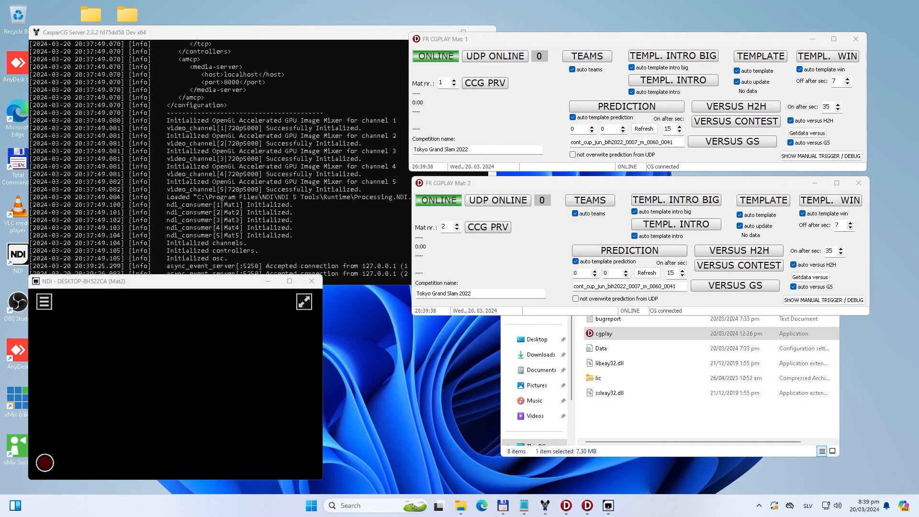
{"action": "left_click_drag", "start_coordinate": [29, 25], "coordinate": [374, 287]}
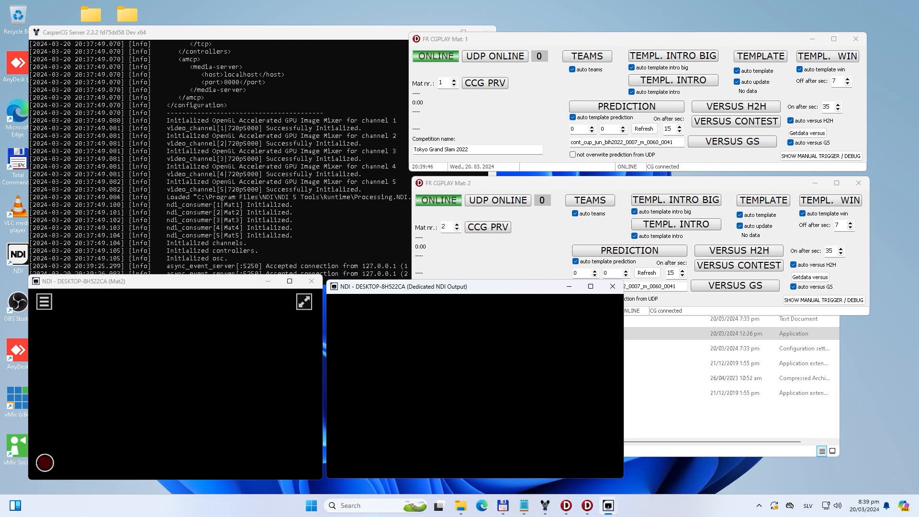
Step: Set the first monitor's source to Mat1 and the second monitor's source to Mat2 on DESKTOP-8H522CA
{"action": "right_click", "coordinate": [256, 326]}
{"action": "mouse_move", "coordinate": [311, 332]}
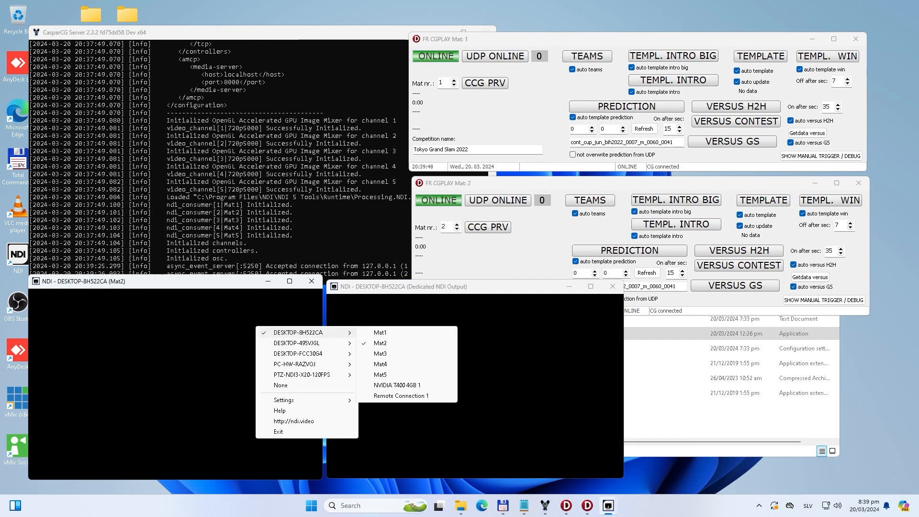
{"action": "left_click", "coordinate": [380, 332]}
{"action": "right_click", "coordinate": [395, 320]}
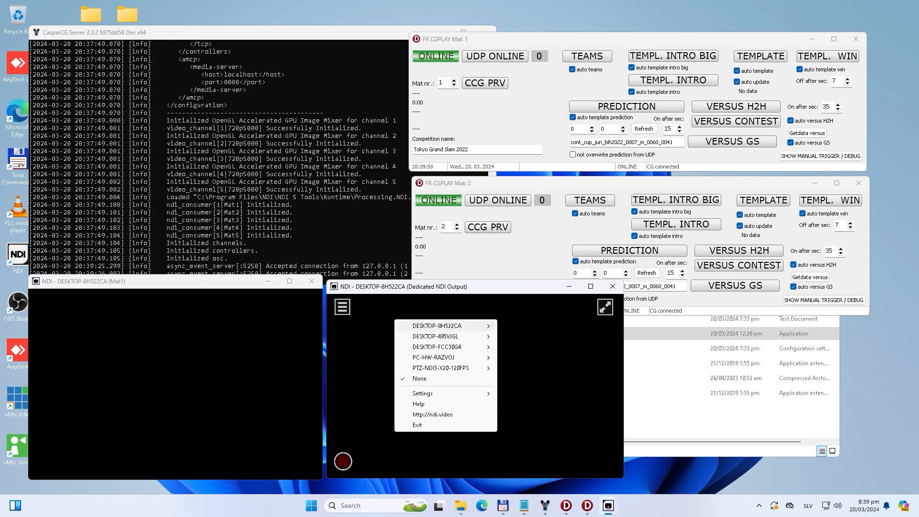
{"action": "mouse_move", "coordinate": [445, 325]}
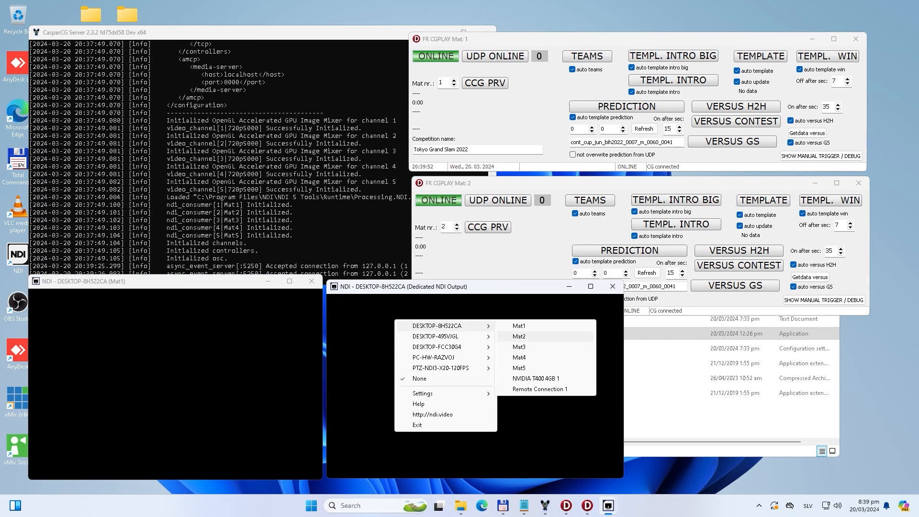
{"action": "left_click", "coordinate": [519, 336]}
Step: Open Command Prompt and run hostname to check the name of this computer
{"action": "left_click", "coordinate": [311, 505]}
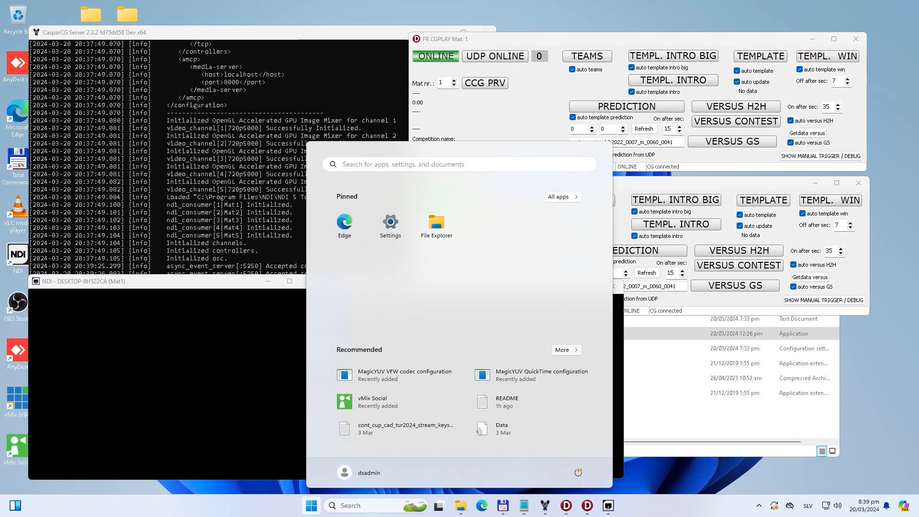
{"action": "type", "text": "cmd"}
{"action": "key", "text": "Return"}
{"action": "type", "text": "hostname"}
{"action": "key", "text": "Return"}
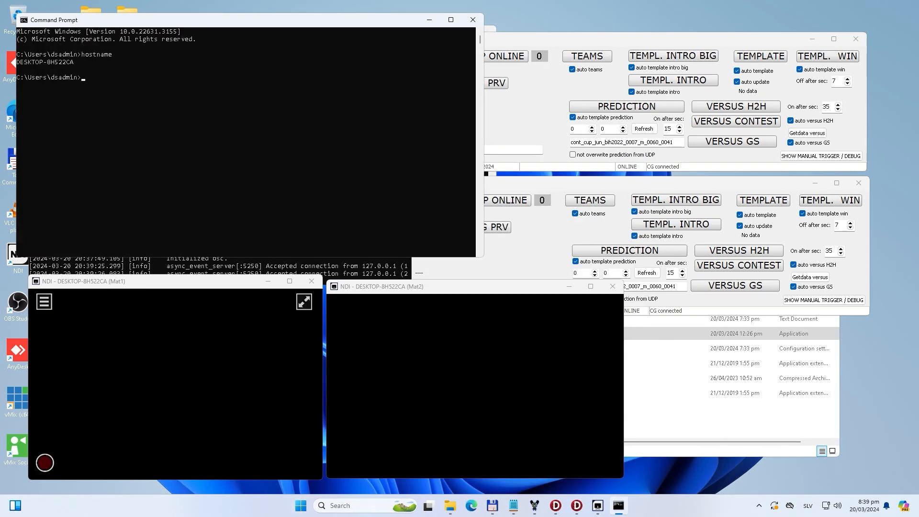
Step: Close Command Prompt and minimize the CasparCG Server log window
{"action": "left_click_drag", "start_coordinate": [64, 62], "coordinate": [76, 62]}
{"action": "left_click", "coordinate": [171, 138]}
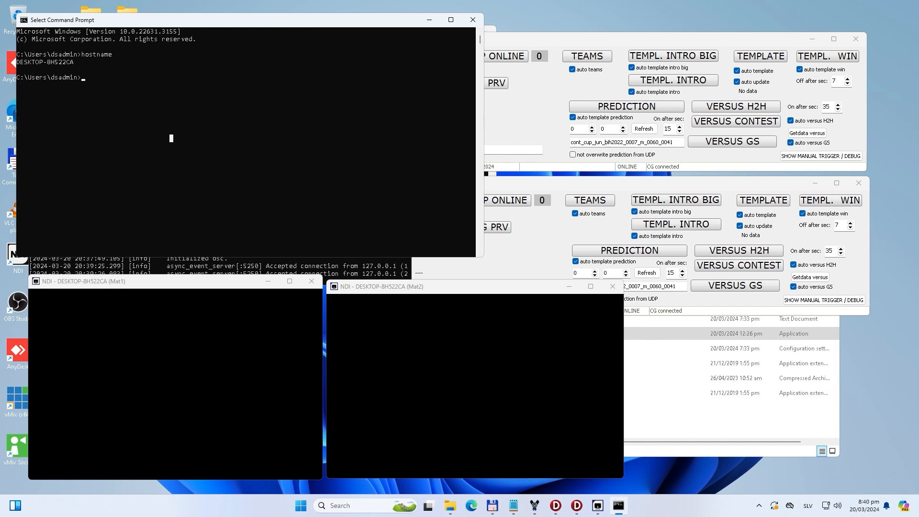
{"action": "left_click", "coordinate": [472, 20]}
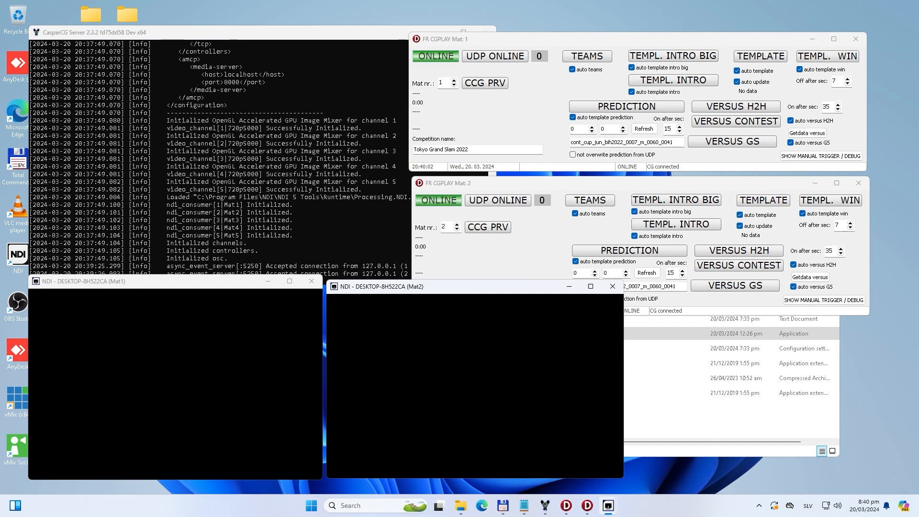
{"action": "left_click_drag", "start_coordinate": [241, 32], "coordinate": [241, 23]}
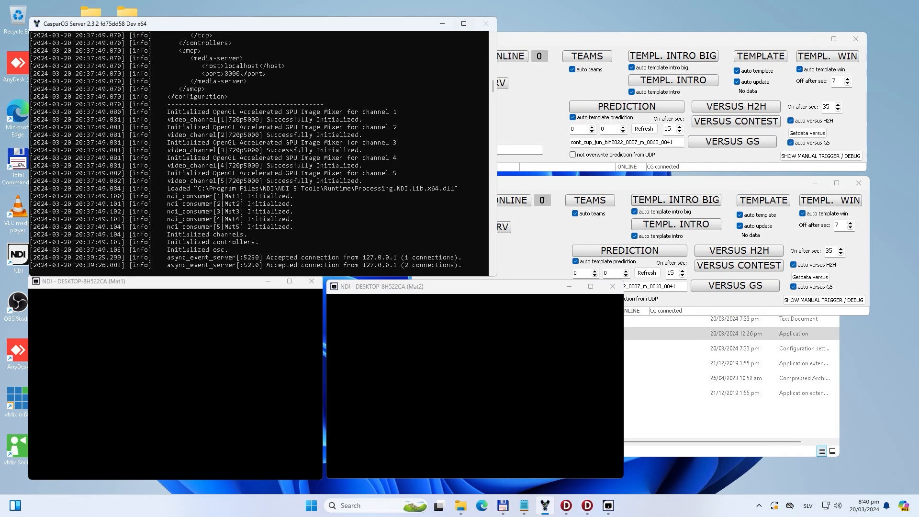
{"action": "left_click", "coordinate": [442, 24]}
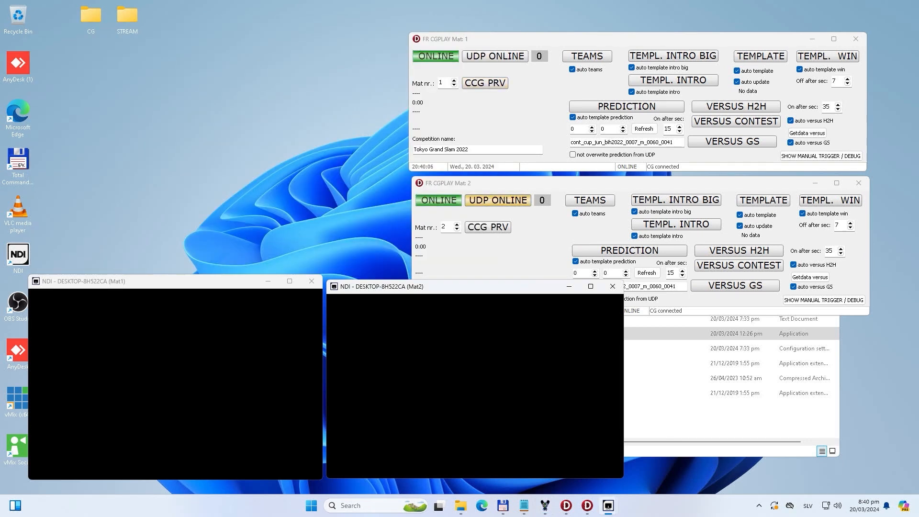
Step: Bring both cgplay windows and the Mat1 Studio Monitor window to the front
{"action": "left_click", "coordinate": [508, 183]}
{"action": "left_click", "coordinate": [507, 40]}
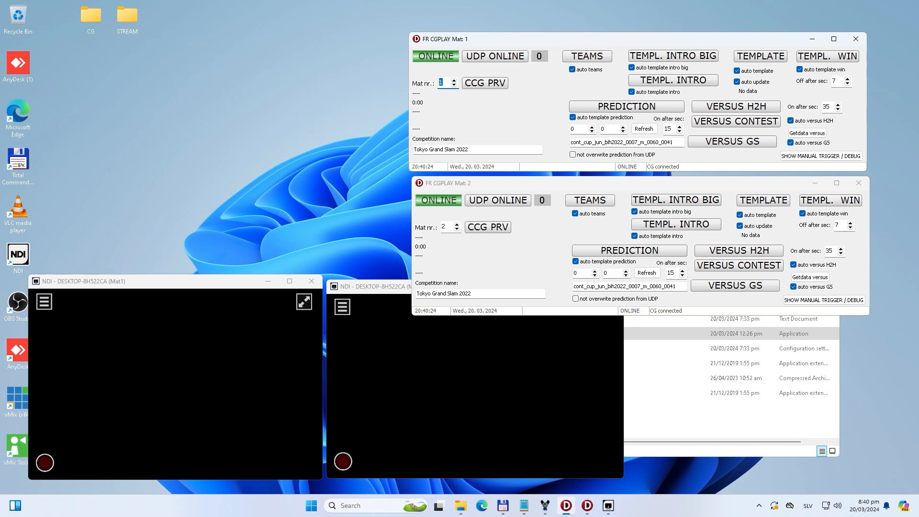
{"action": "left_click", "coordinate": [230, 281]}
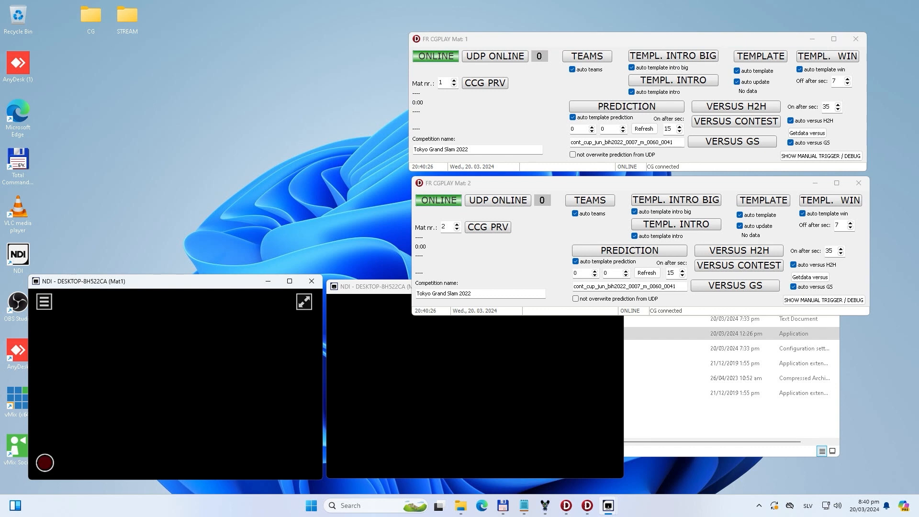
Step: Open Task Manager and examine the resource usage of the CasparCG and NDI Studio Monitor processes
{"action": "right_click", "coordinate": [264, 506]}
{"action": "left_click", "coordinate": [287, 470]}
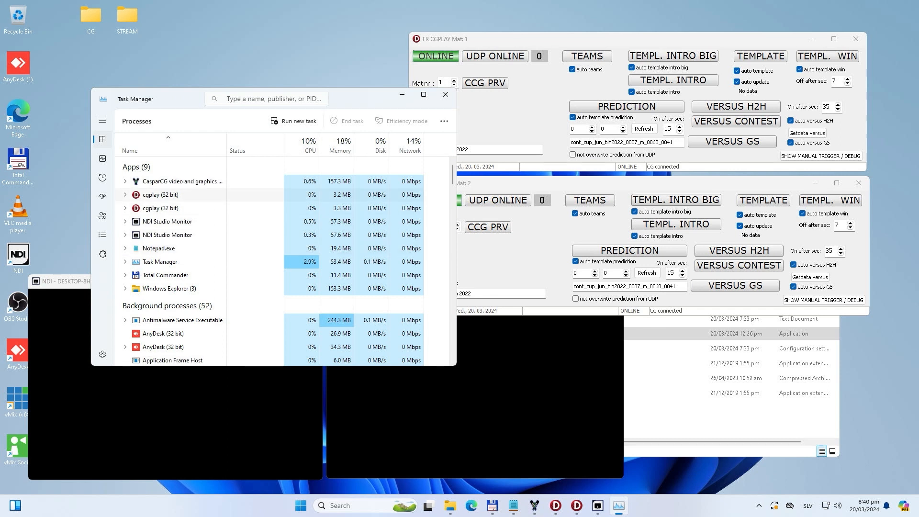
{"action": "left_click", "coordinate": [182, 181]}
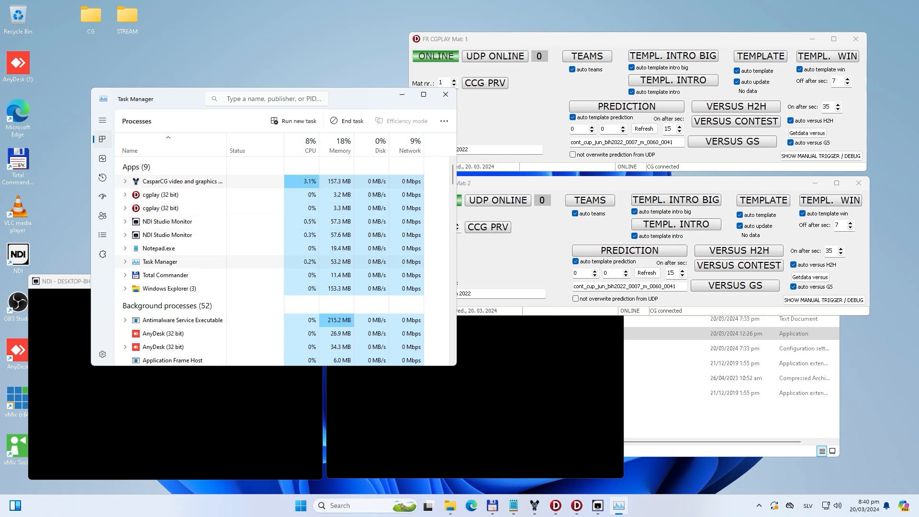
{"action": "left_click", "coordinate": [182, 222]}
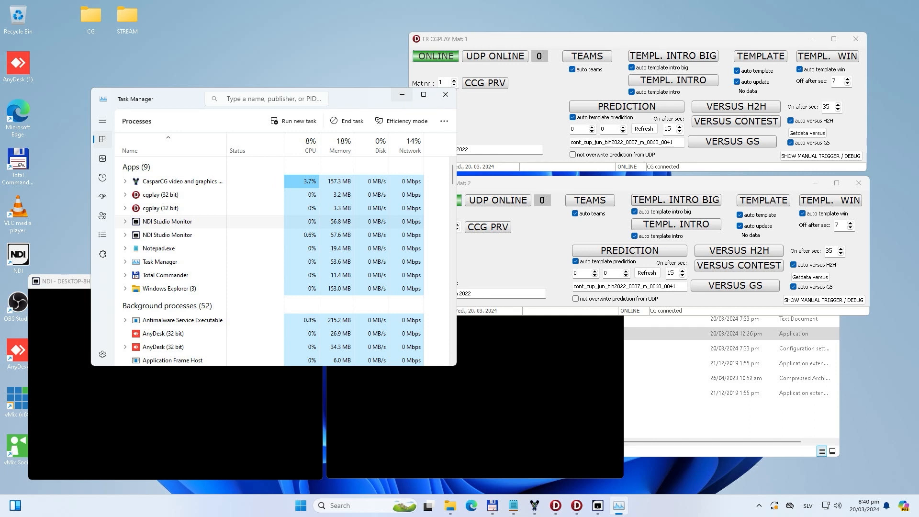
Step: Show the Ethernet performance graph in Task Manager and shrink its window to fit above the Mat1 monitor
{"action": "left_click_drag", "start_coordinate": [370, 100], "coordinate": [294, 22]}
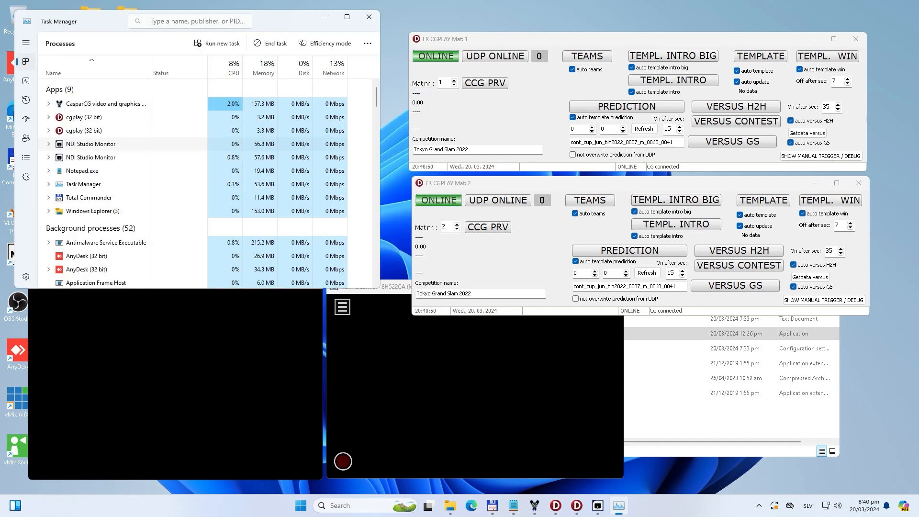
{"action": "left_click_drag", "start_coordinate": [379, 288], "coordinate": [282, 262]}
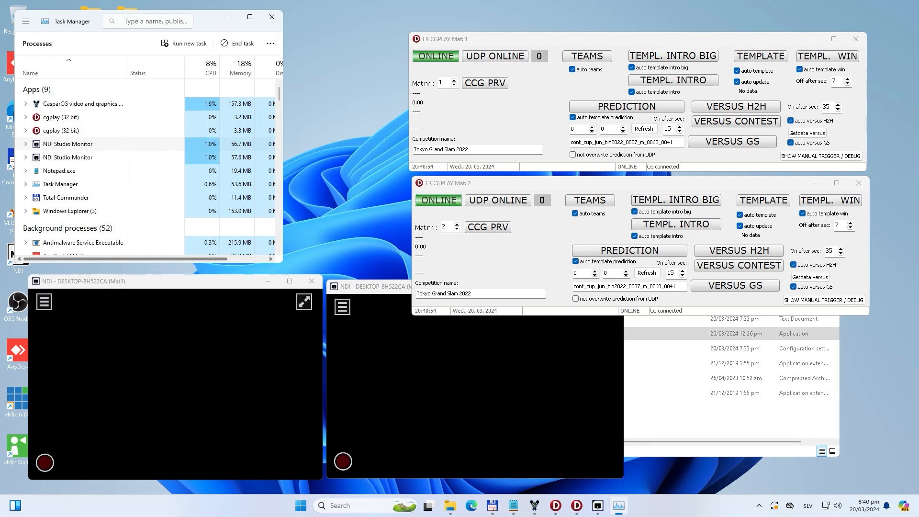
{"action": "left_click_drag", "start_coordinate": [283, 262], "coordinate": [501, 353]}
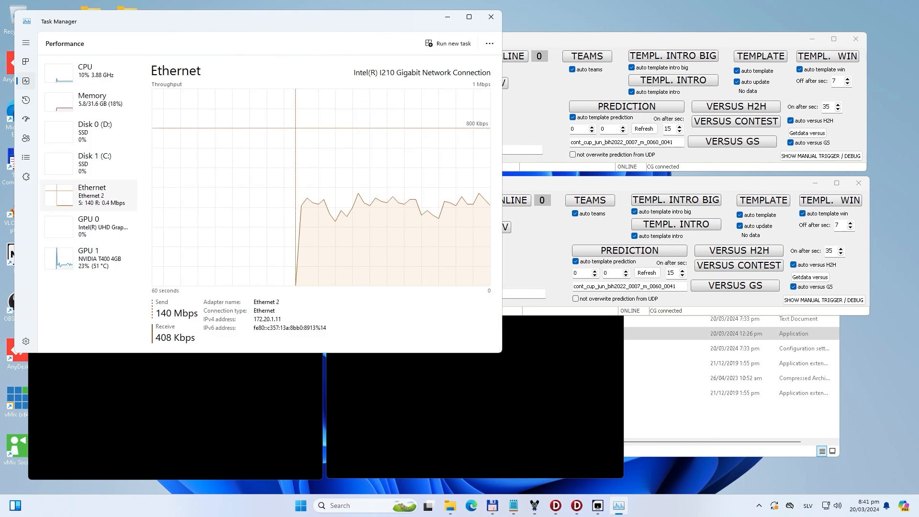
{"action": "left_click_drag", "start_coordinate": [501, 352], "coordinate": [296, 248]}
Step: Move the Mat 1 and Mat 2 cgplay windows next to Task Manager and select Mat 1's competition name
{"action": "left_click", "coordinate": [497, 40]}
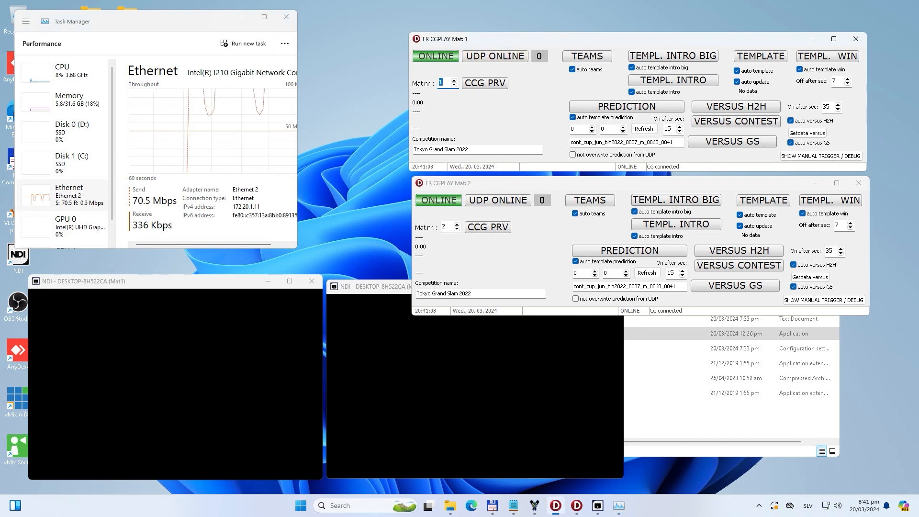
{"action": "left_click_drag", "start_coordinate": [471, 40], "coordinate": [391, 22]}
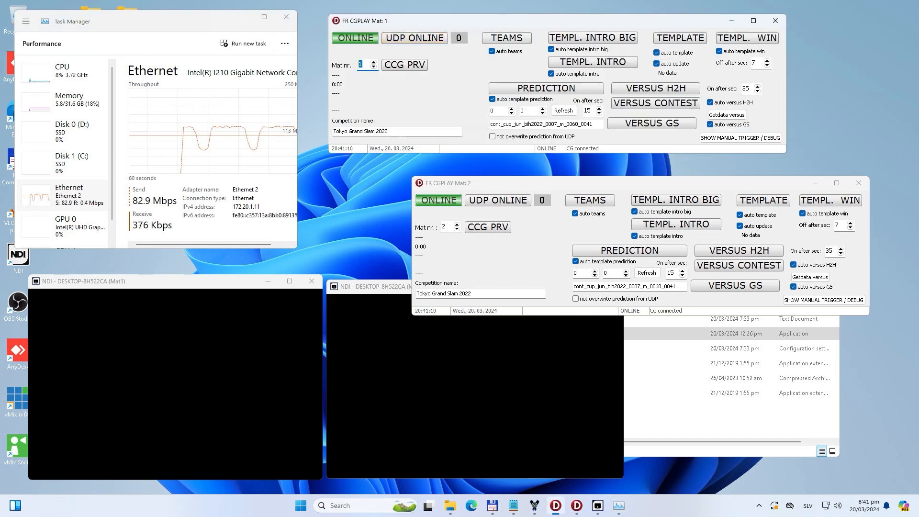
{"action": "left_click_drag", "start_coordinate": [455, 183], "coordinate": [373, 168]}
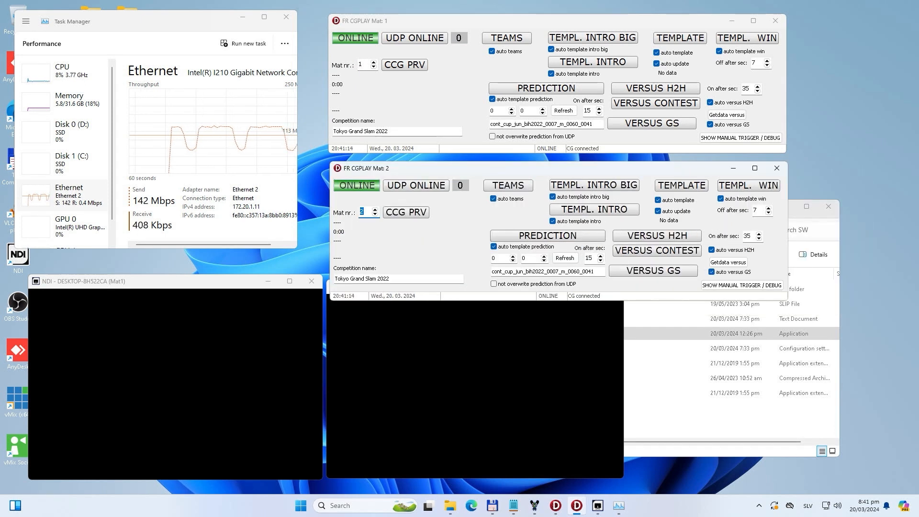
{"action": "left_click_drag", "start_coordinate": [400, 131], "coordinate": [331, 132]}
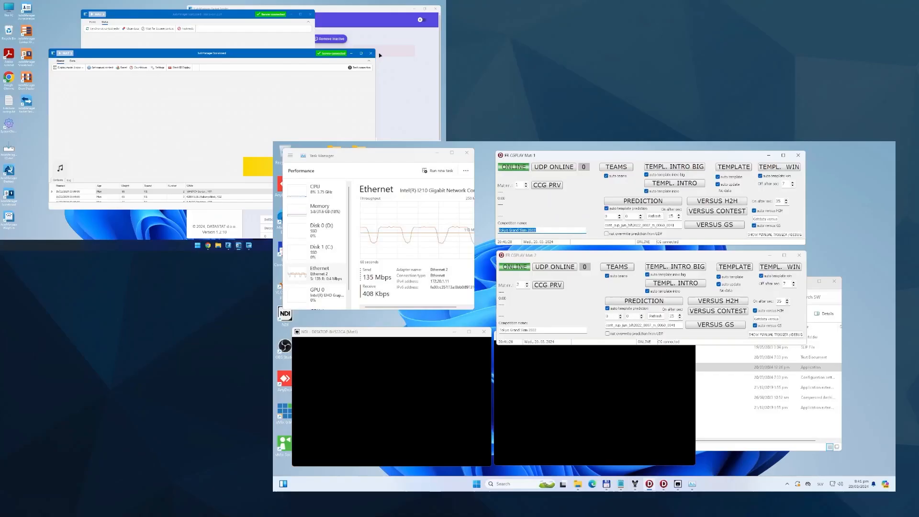
Step: Dismiss the front scoreboard window, start the next contest in the other one, and confirm showing category/round, white, blue and both
{"action": "left_click", "coordinate": [371, 54]}
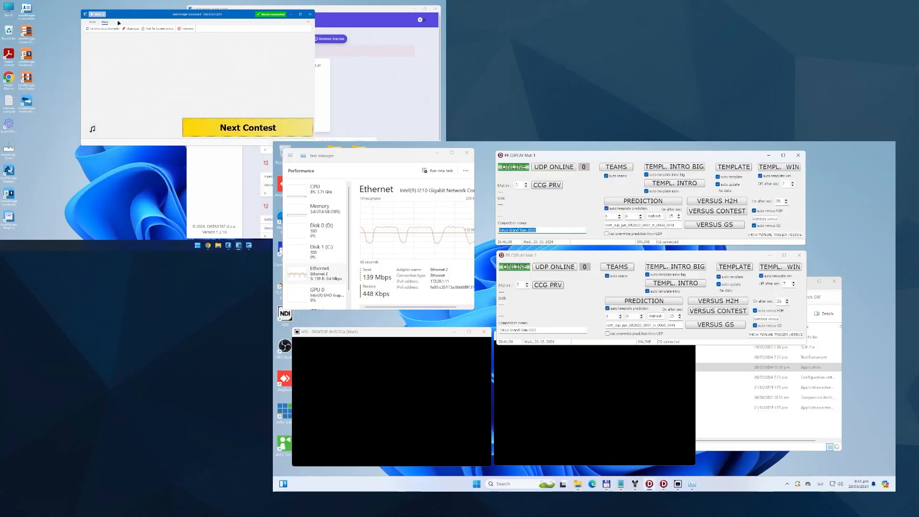
{"action": "left_click", "coordinate": [239, 127]}
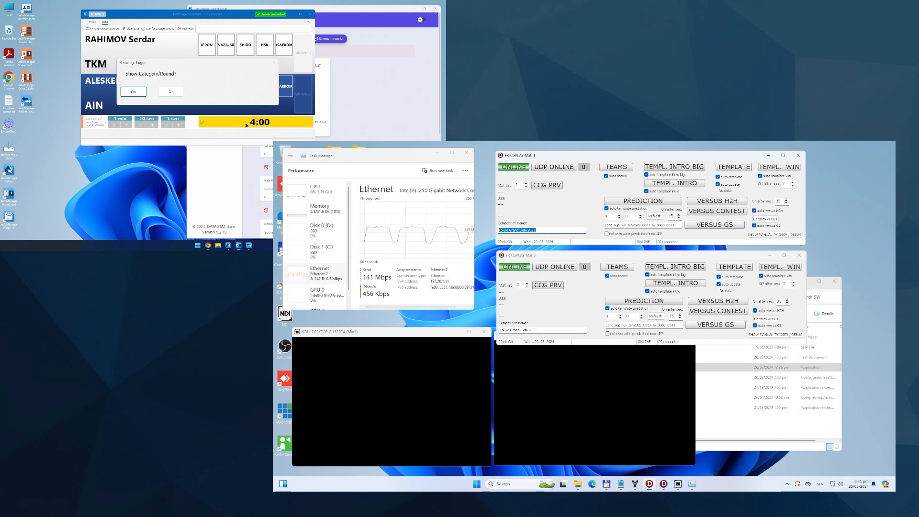
{"action": "left_click", "coordinate": [133, 92]}
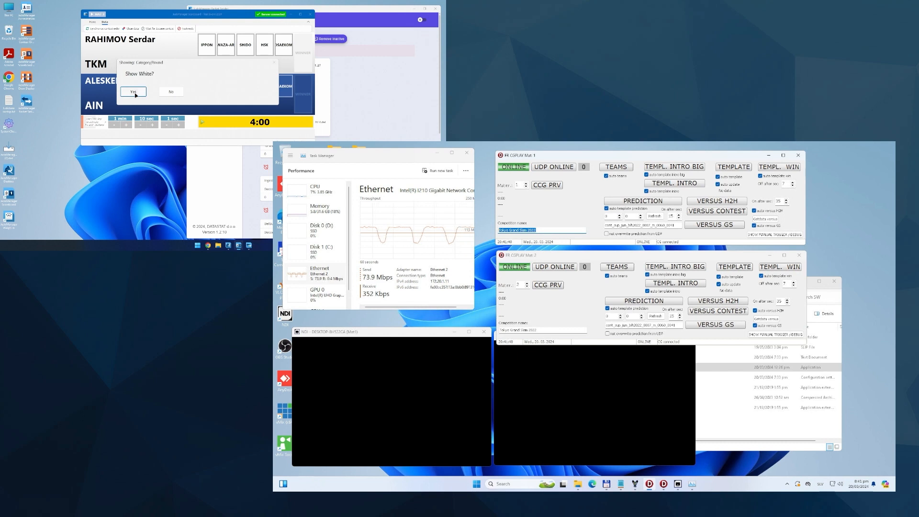
{"action": "left_click", "coordinate": [135, 94]}
{"action": "left_click", "coordinate": [135, 94]}
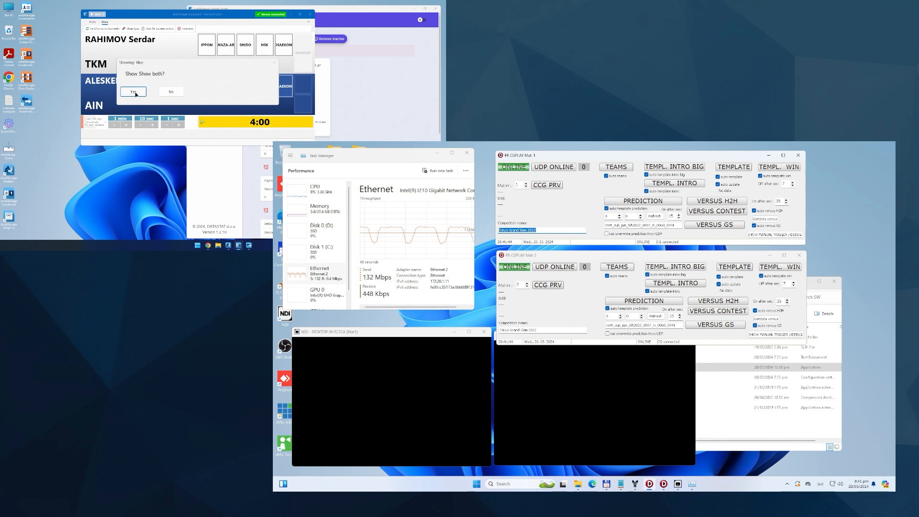
{"action": "left_click", "coordinate": [136, 94]}
{"action": "left_click", "coordinate": [135, 91]}
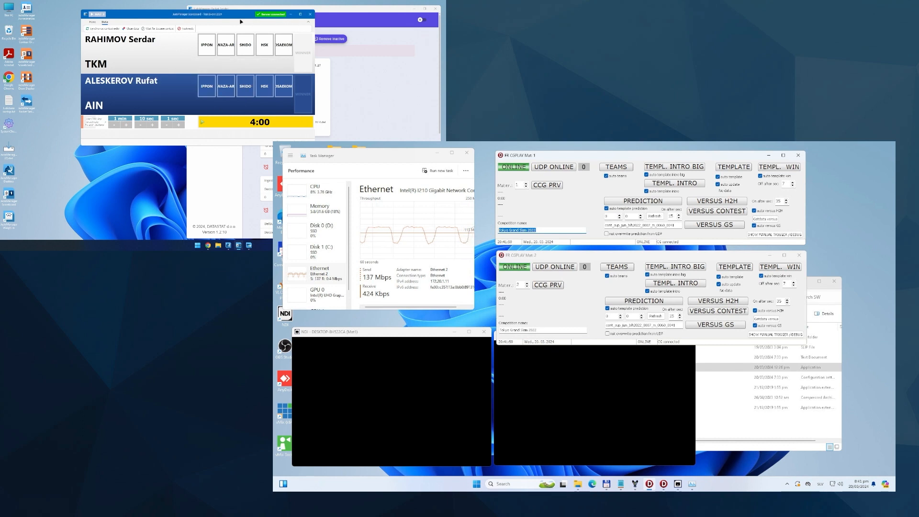
{"action": "left_click_drag", "start_coordinate": [240, 22], "coordinate": [179, 16]}
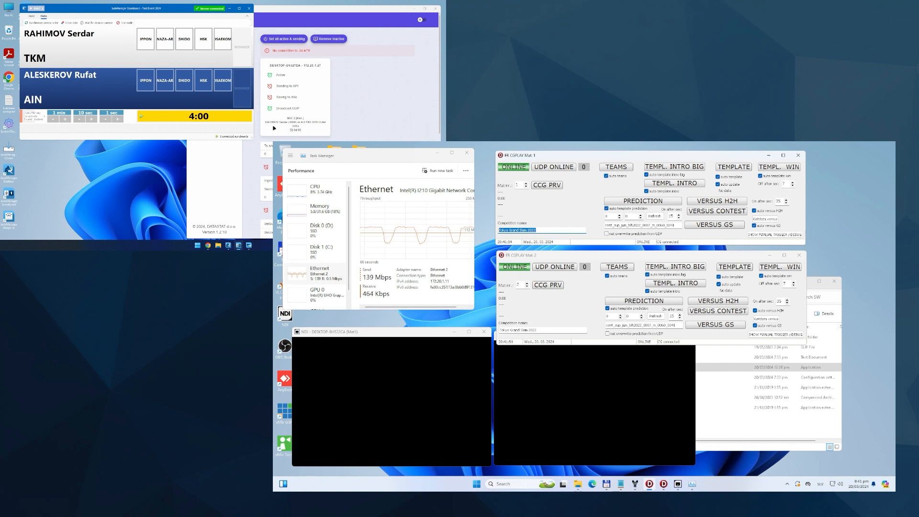
Step: Put both the Mat 1 and Mat 2 cgplay windows on UDP ONLINE and nudge both windows upward
{"action": "key", "text": "Tab"}
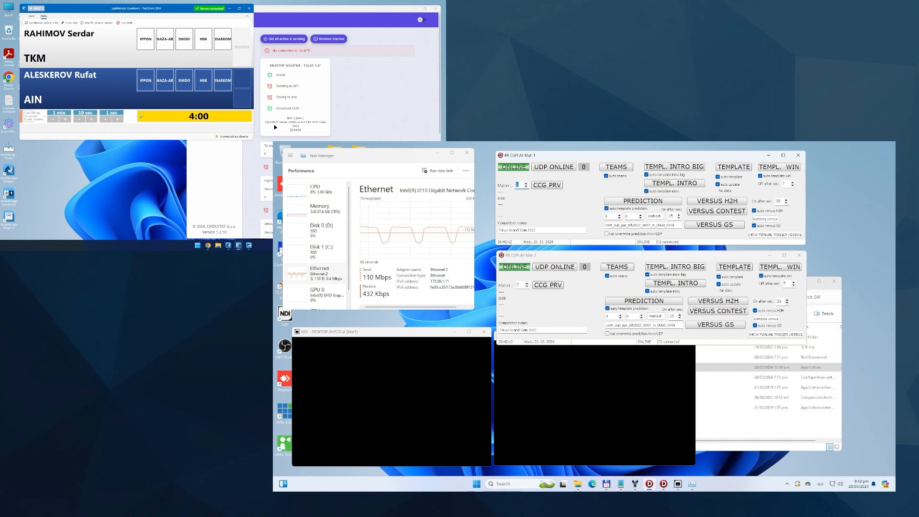
{"action": "left_click_drag", "start_coordinate": [651, 155], "coordinate": [651, 153]}
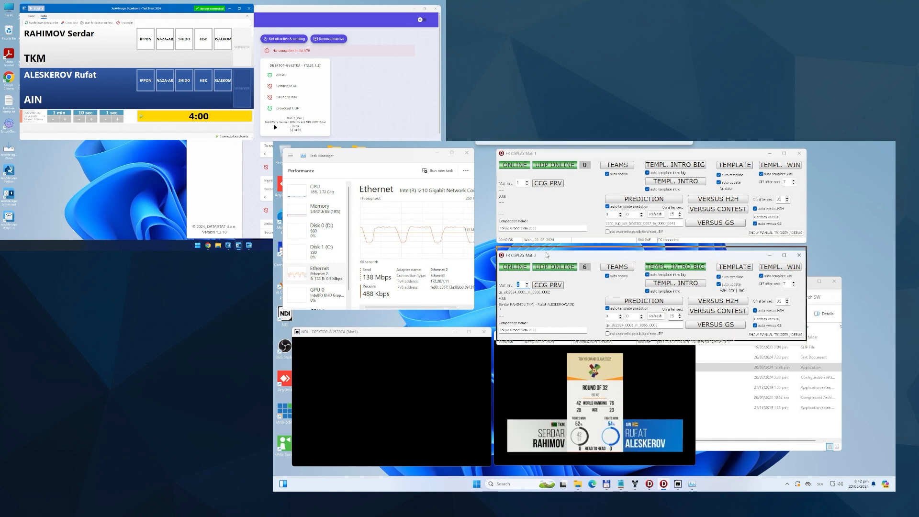
{"action": "left_click_drag", "start_coordinate": [622, 255], "coordinate": [620, 249]}
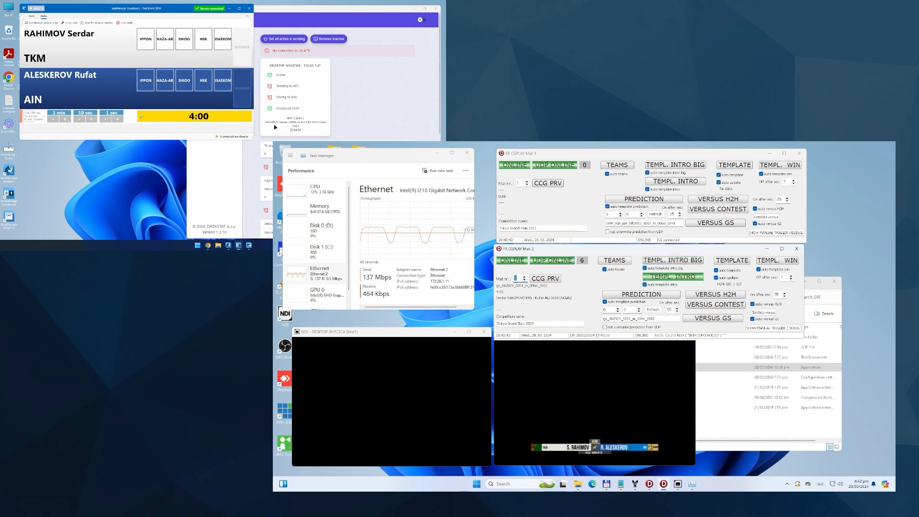
Step: Toggle the auto template intro big and auto template intro options in the Mat 2 cgplay window
{"action": "left_click", "coordinate": [594, 401]}
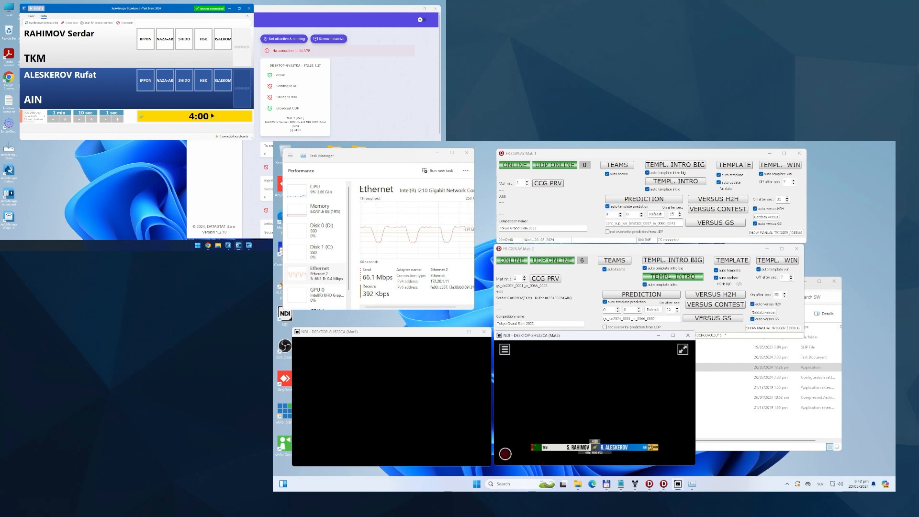
{"action": "left_click", "coordinate": [515, 278]}
{"action": "left_click", "coordinate": [644, 268]}
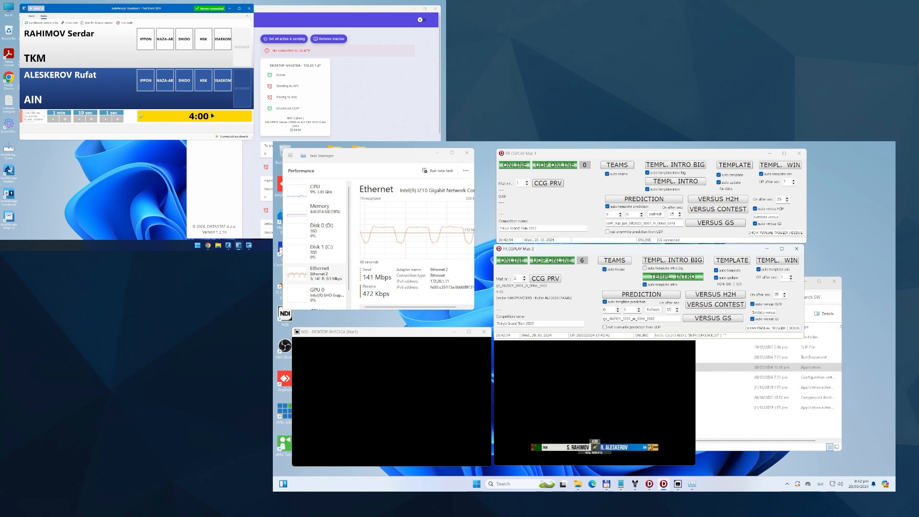
{"action": "left_click", "coordinate": [645, 268]}
{"action": "left_click", "coordinate": [644, 268]}
{"action": "left_click", "coordinate": [645, 268]}
{"action": "left_click", "coordinate": [645, 268]}
{"action": "left_click", "coordinate": [645, 285]}
Step: Set Mat 2's competition name to Datastat demo and check the scoreboard graphic in the temporarily maximized Mat2 monitor
{"action": "left_click_drag", "start_coordinate": [536, 323], "coordinate": [497, 324]}
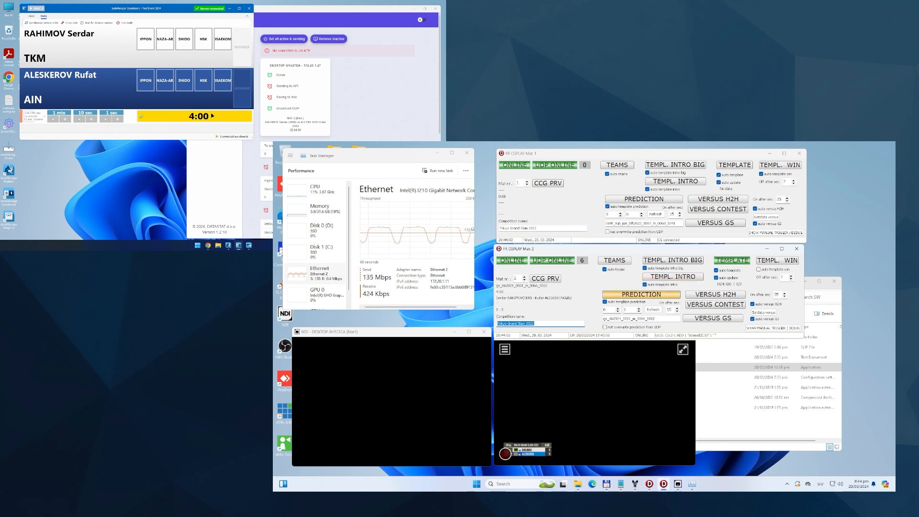
{"action": "left_click", "coordinate": [594, 383]}
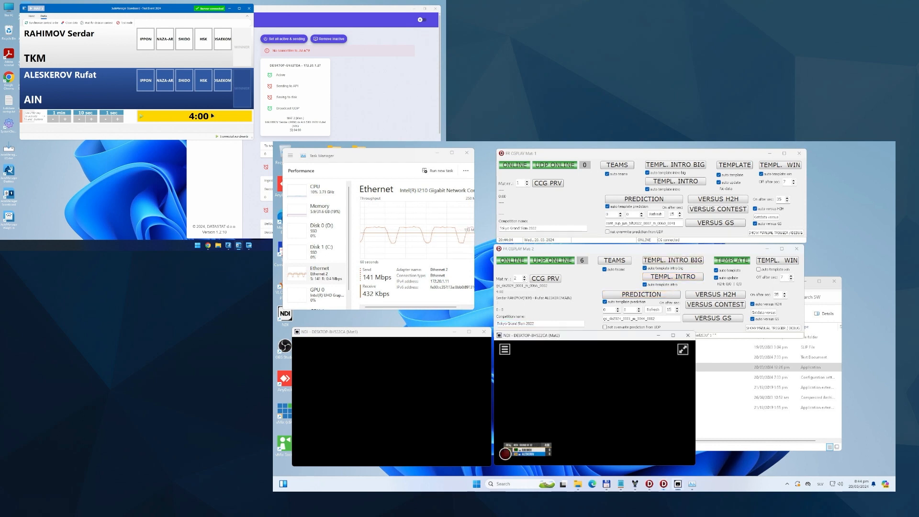
{"action": "left_click", "coordinate": [673, 332]}
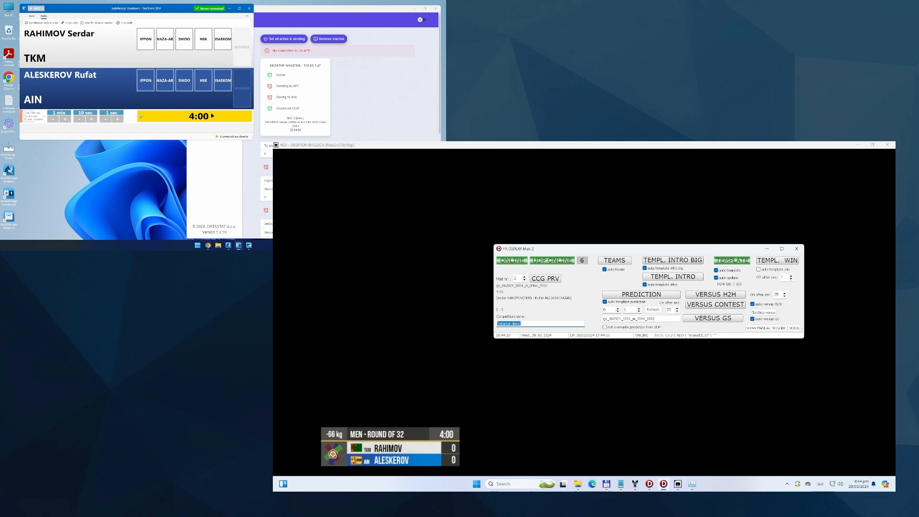
{"action": "left_click", "coordinate": [872, 144]}
{"action": "mouse_move", "coordinate": [523, 323]}
{"action": "left_mouse_down"}
{"action": "mouse_move", "coordinate": [497, 323]}
{"action": "mouse_move", "coordinate": [506, 324]}
{"action": "left_mouse_up"}
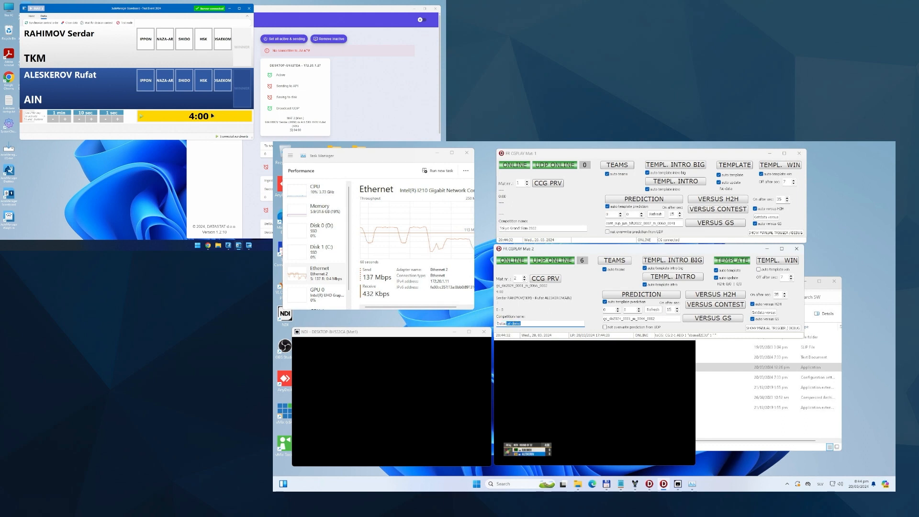
Step: Open the Data configuration file from the SW folder in Notepad, shrink its window, and select the competition value
{"action": "left_click", "coordinate": [766, 408]}
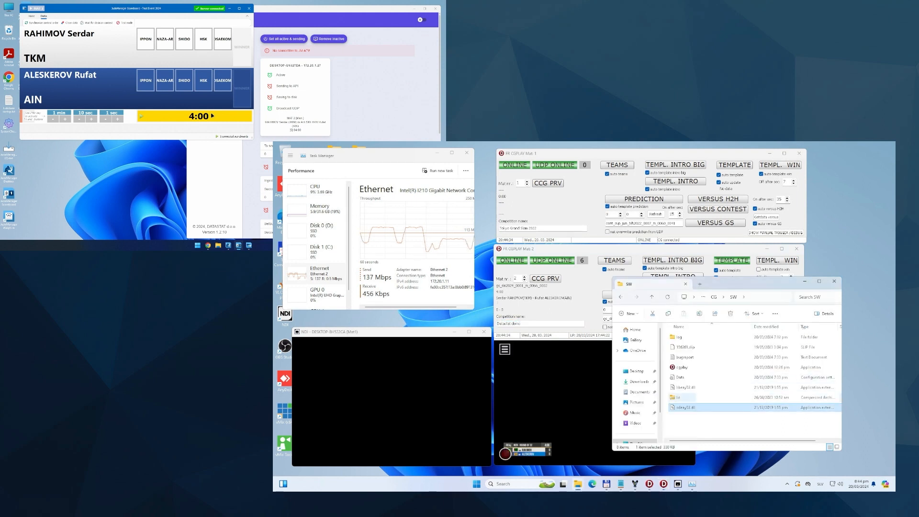
{"action": "double_click", "coordinate": [682, 377]}
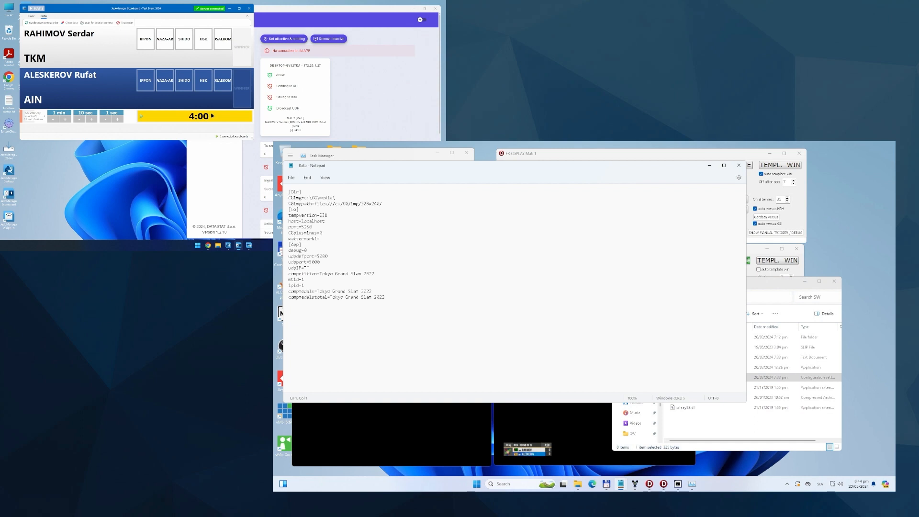
{"action": "left_click_drag", "start_coordinate": [283, 161], "coordinate": [398, 226]}
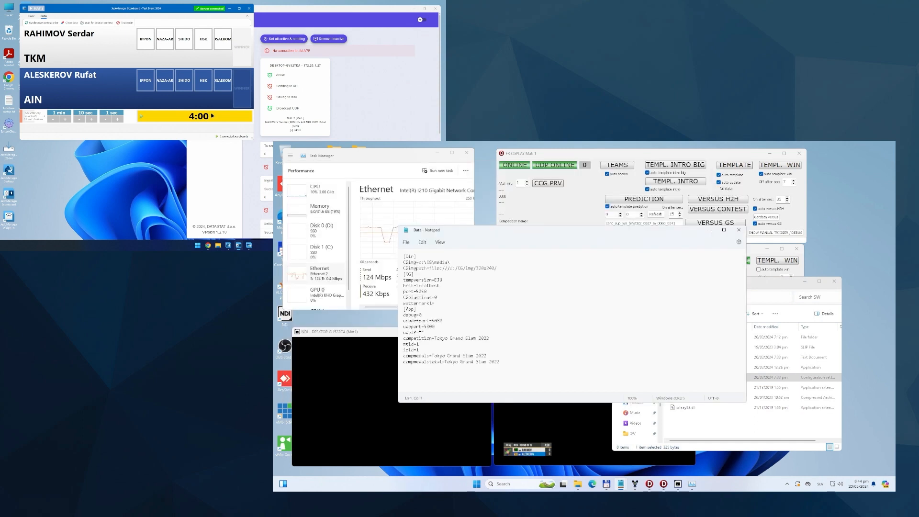
{"action": "left_click", "coordinate": [420, 344]}
{"action": "left_click_drag", "start_coordinate": [489, 338], "coordinate": [434, 338]}
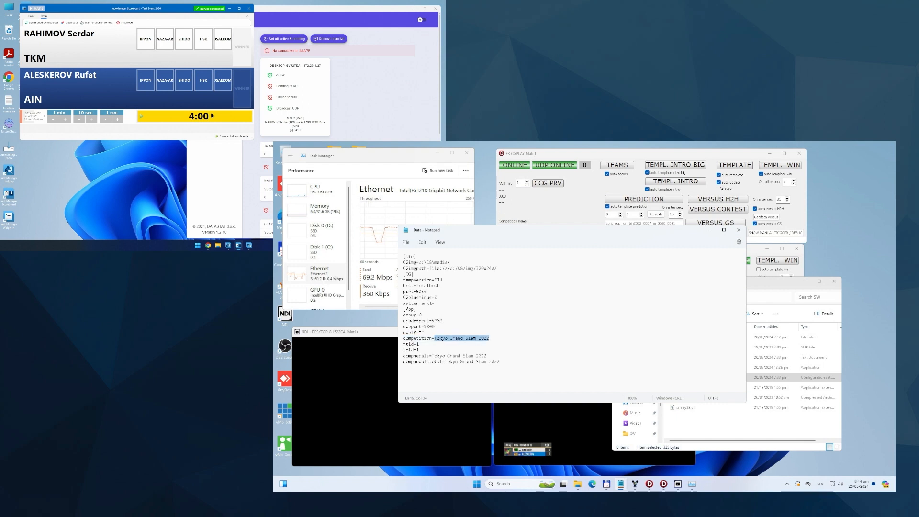
Step: Set the competition value in the Data configuration file to Datastat and highlight the CGimg path
{"action": "type", "text": "Datastat"}
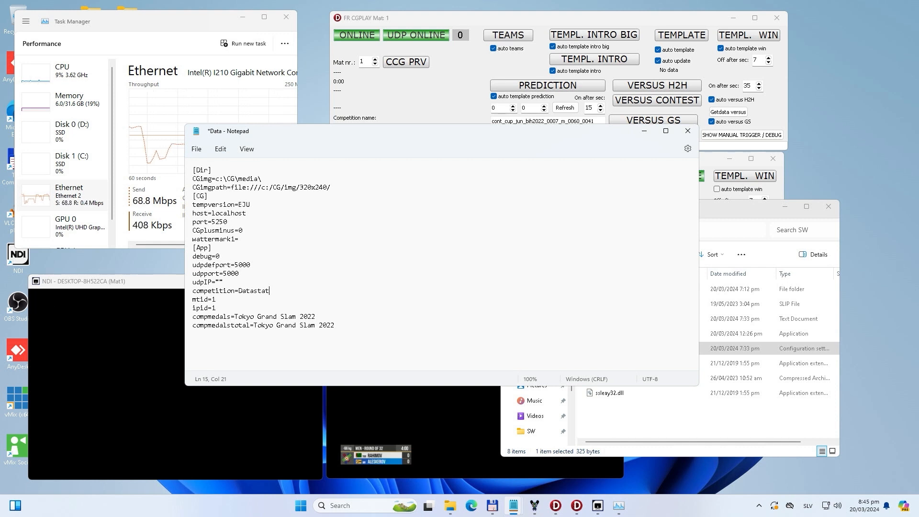
{"action": "triple_click", "coordinate": [210, 182]}
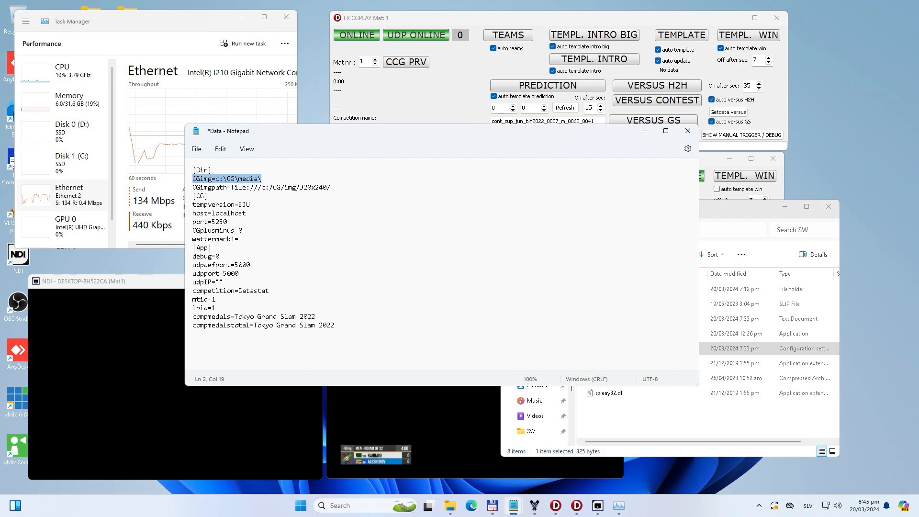
{"action": "left_click_drag", "start_coordinate": [216, 179], "coordinate": [261, 178]}
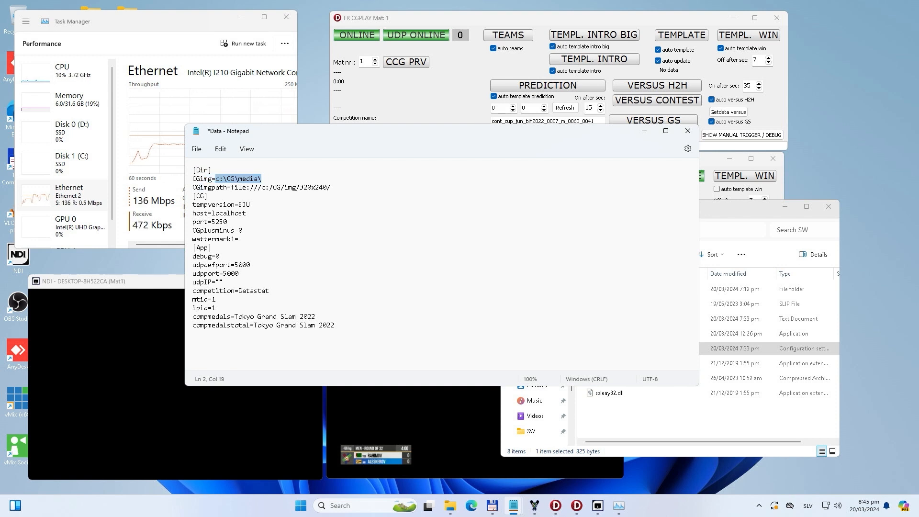
Step: Switch to Total Commander to browse the PNG images in c:\CG\img\320x240, and highlight the CGimg and CGimgpath values in the configuration file
{"action": "left_click", "coordinate": [492, 505]}
{"action": "double_click", "coordinate": [214, 131]}
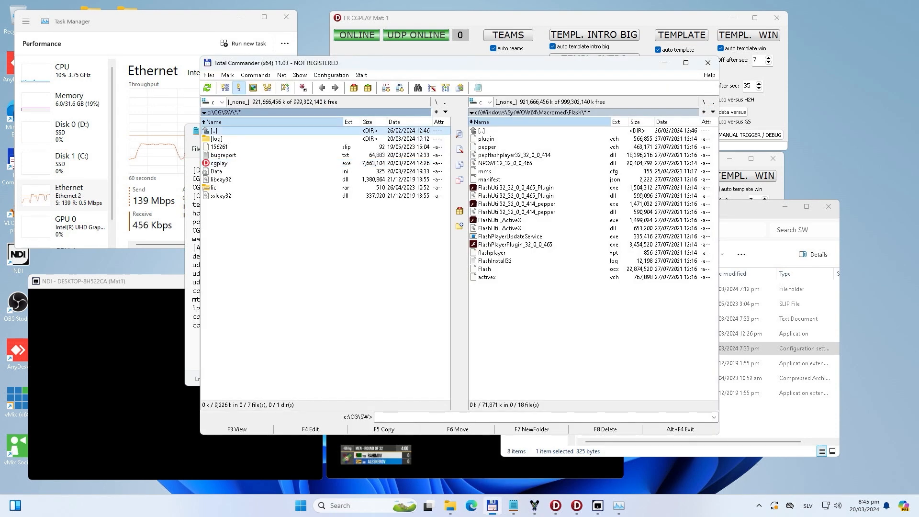
{"action": "left_click", "coordinate": [217, 147]}
{"action": "double_click", "coordinate": [218, 147]}
{"action": "double_click", "coordinate": [220, 138]}
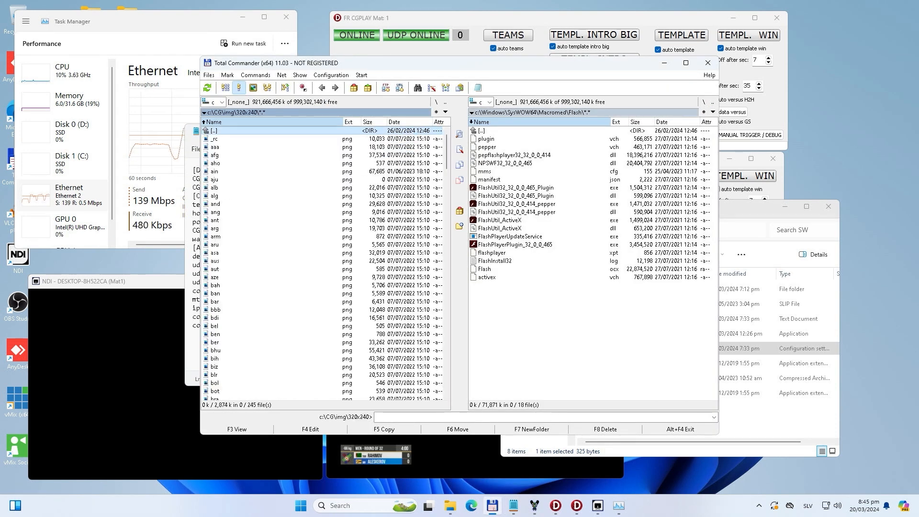
{"action": "left_click", "coordinate": [215, 269]}
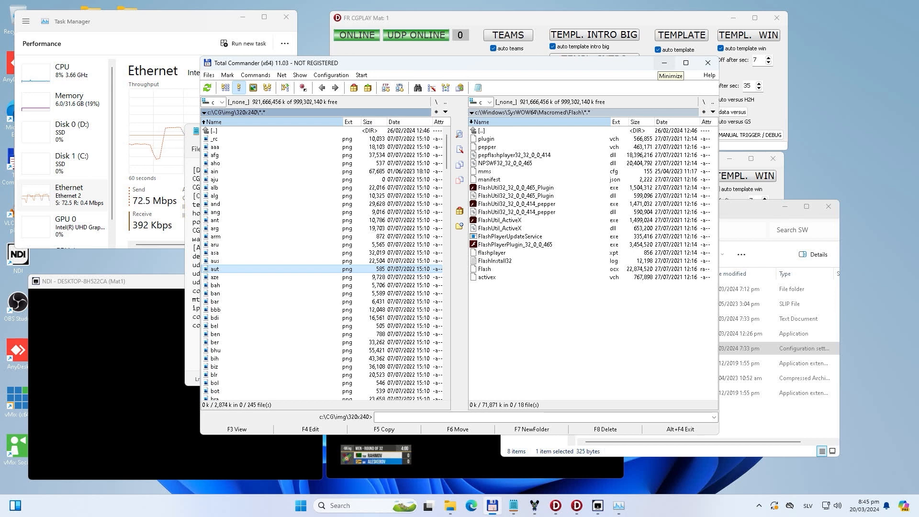
{"action": "left_click", "coordinate": [287, 195]}
{"action": "left_click", "coordinate": [287, 277]}
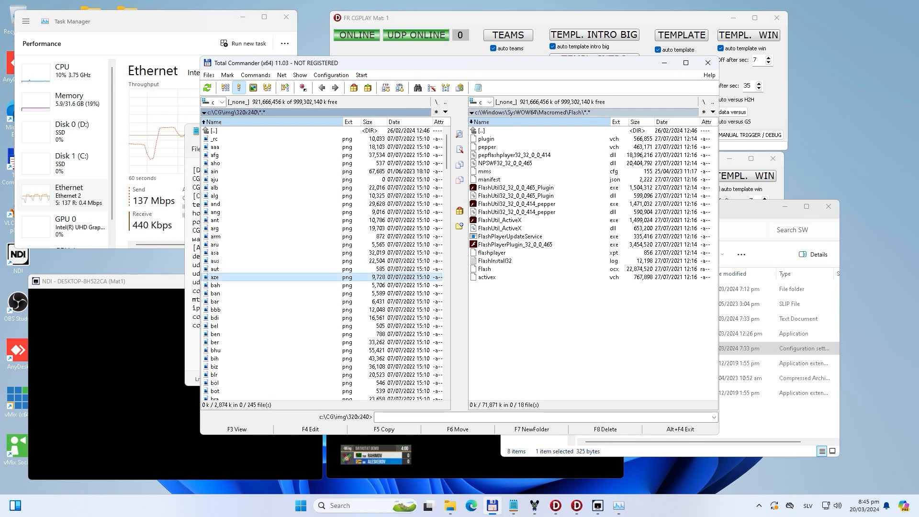
{"action": "left_click", "coordinate": [287, 180]}
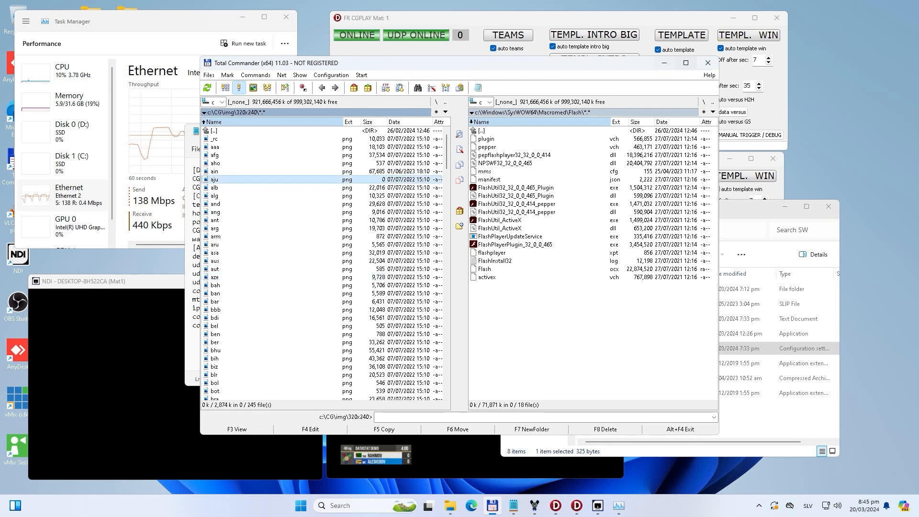
{"action": "left_click", "coordinate": [665, 63]}
{"action": "left_click_drag", "start_coordinate": [262, 179], "coordinate": [215, 179]}
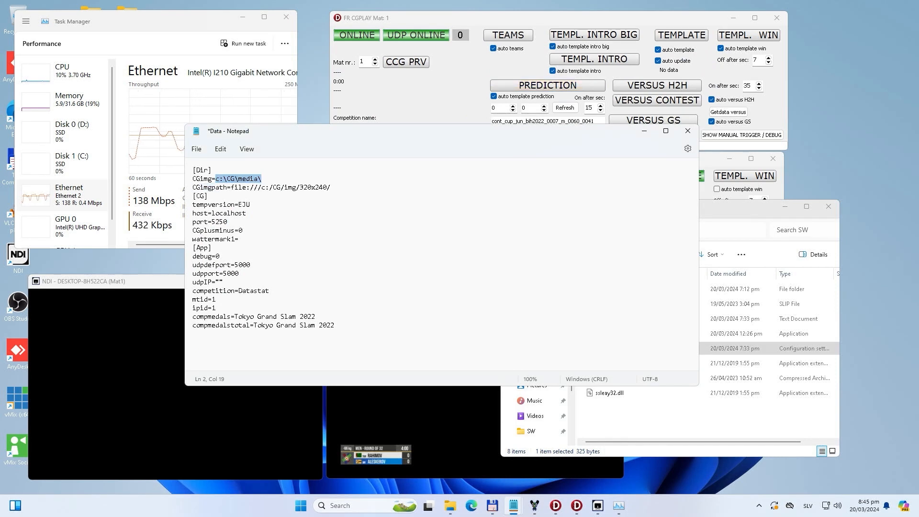
{"action": "left_click_drag", "start_coordinate": [331, 187], "coordinate": [231, 187]}
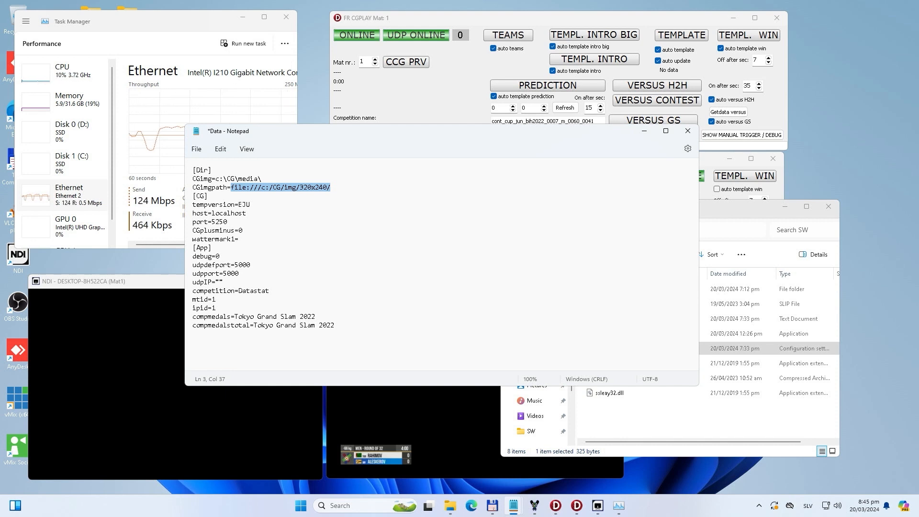
Step: Try AJU and PJC as the tempversion value in the configuration file
{"action": "mouse_move", "coordinate": [250, 205]}
{"action": "left_mouse_down"}
{"action": "mouse_move", "coordinate": [192, 205]}
{"action": "mouse_move", "coordinate": [238, 205]}
{"action": "left_mouse_up"}
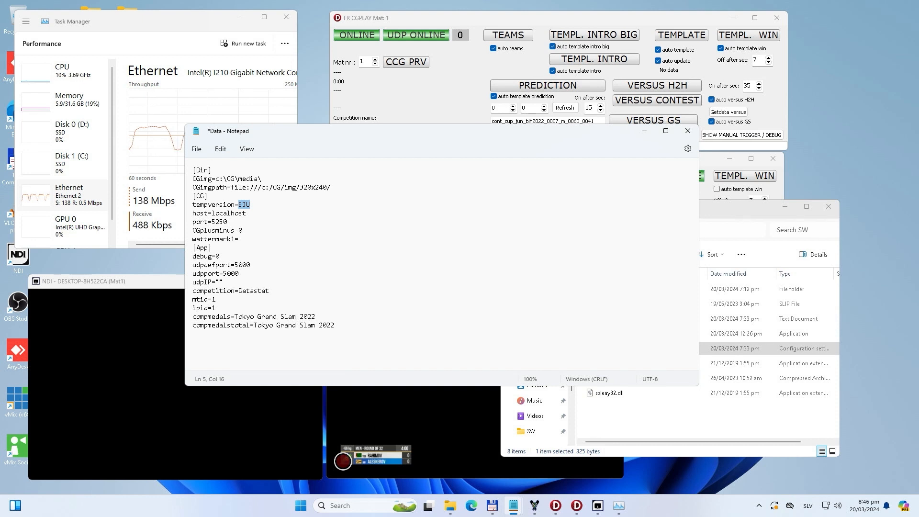
{"action": "left_click", "coordinate": [242, 213]}
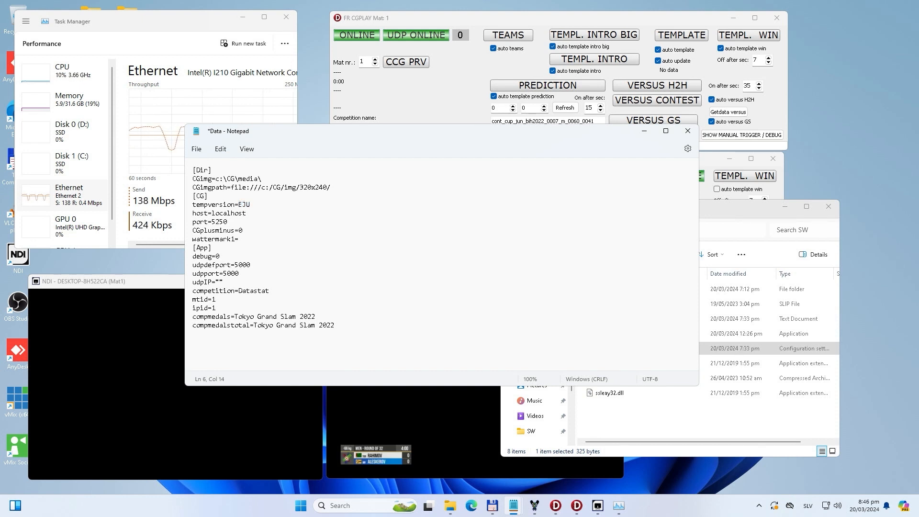
{"action": "left_click", "coordinate": [243, 204]}
{"action": "double_click", "coordinate": [243, 205]}
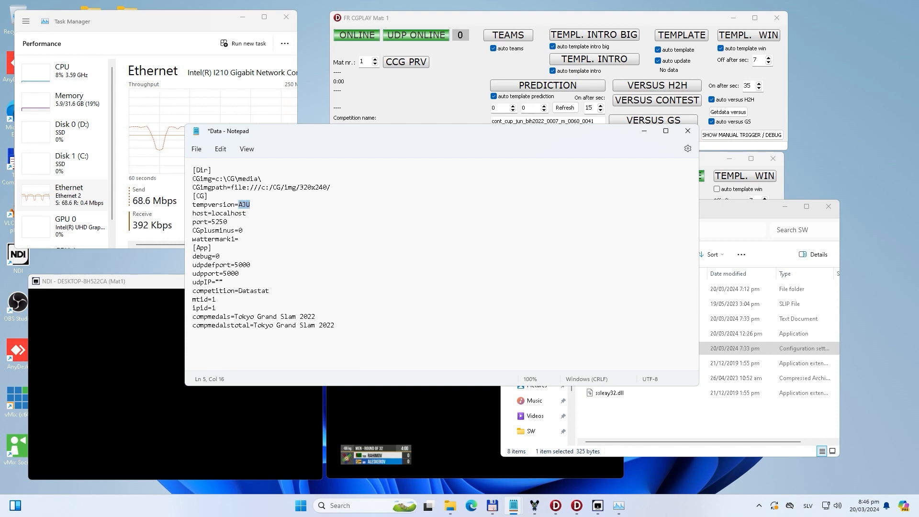
{"action": "type", "text": "IJ"}
{"action": "key", "text": "BackSpace"}
{"action": "key", "text": "BackSpace"}
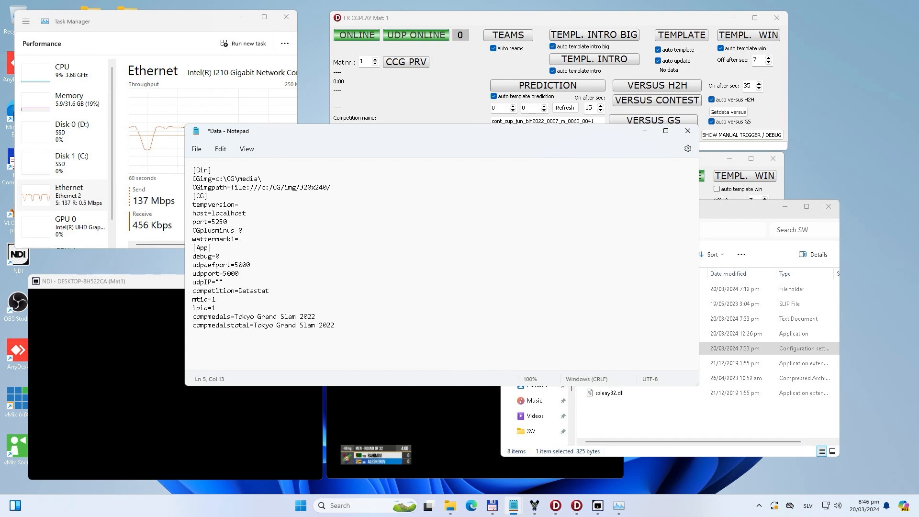
{"action": "type", "text": "PJC"}
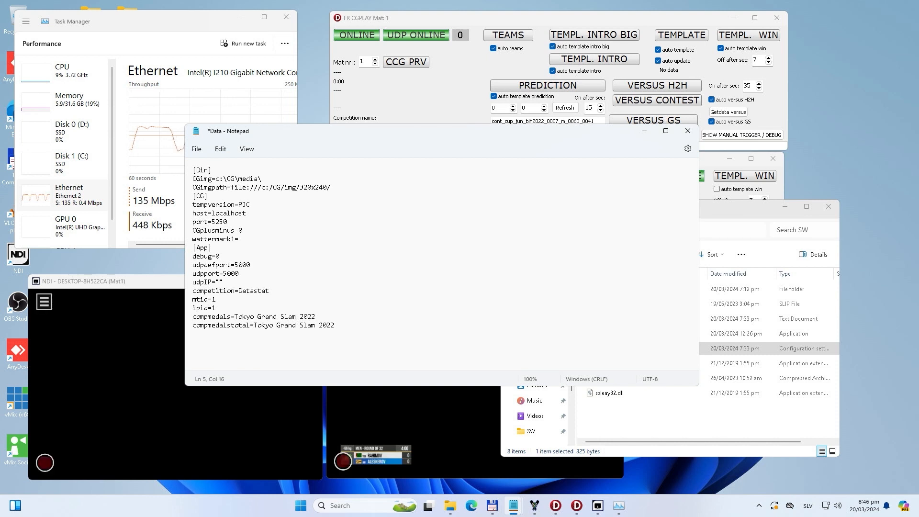
Step: Inspect the scoreboard graphic in the Mat2 monitor at maximized size and restore the window
{"action": "left_click", "coordinate": [412, 421]}
{"action": "double_click", "coordinate": [474, 286]}
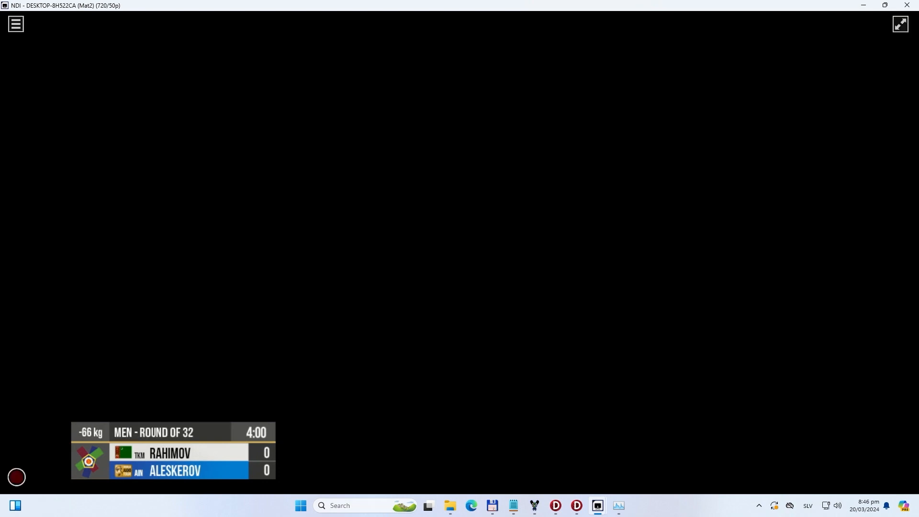
{"action": "left_click", "coordinate": [884, 5]}
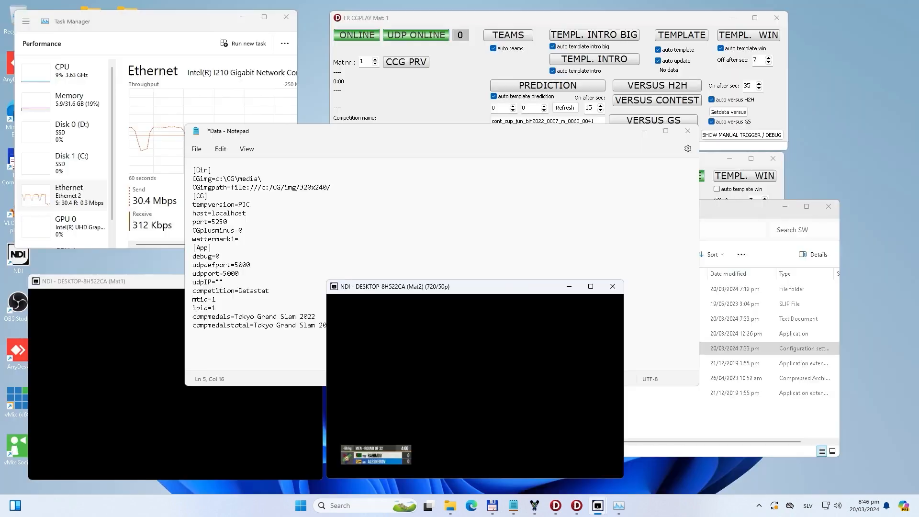
Step: Set the tempversion value in the configuration file back to EJU
{"action": "left_click", "coordinate": [250, 204]}
{"action": "left_click_drag", "start_coordinate": [250, 204], "coordinate": [238, 205]}
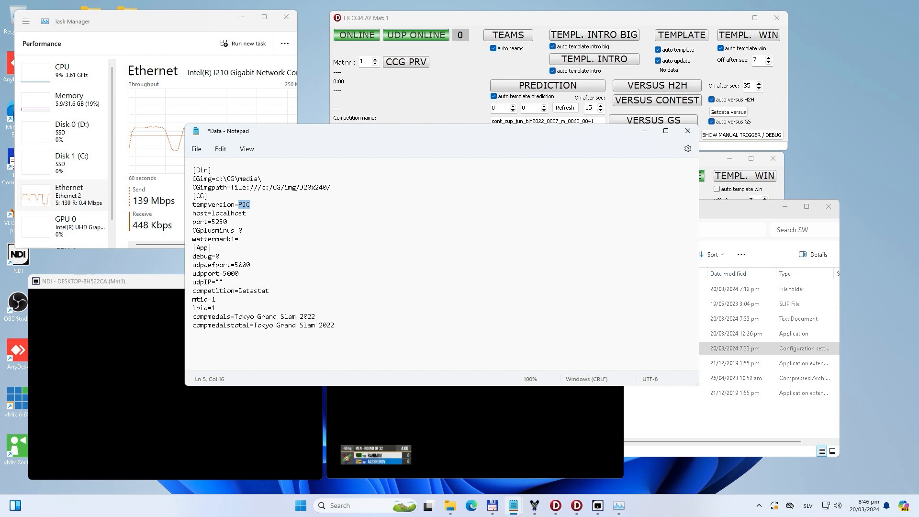
{"action": "left_click_drag", "start_coordinate": [247, 214], "coordinate": [212, 215]}
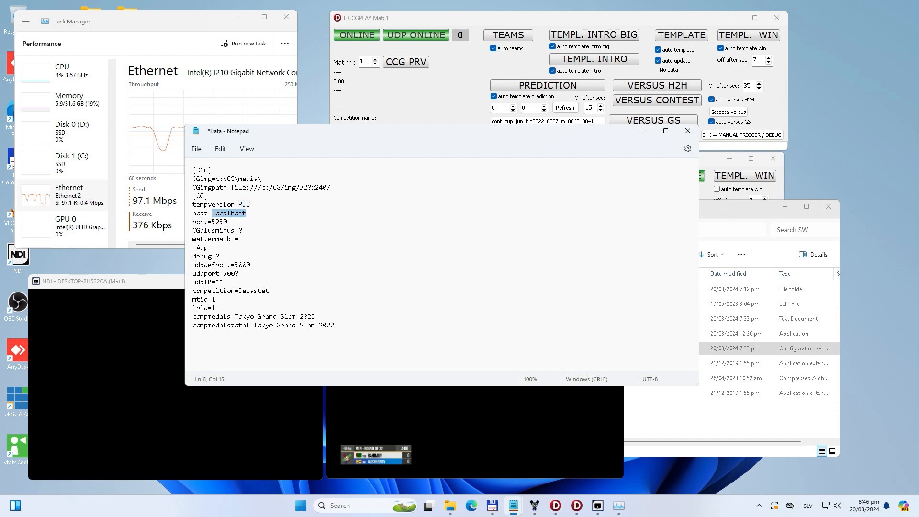
{"action": "double_click", "coordinate": [244, 204]}
{"action": "type", "text": "EJU"}
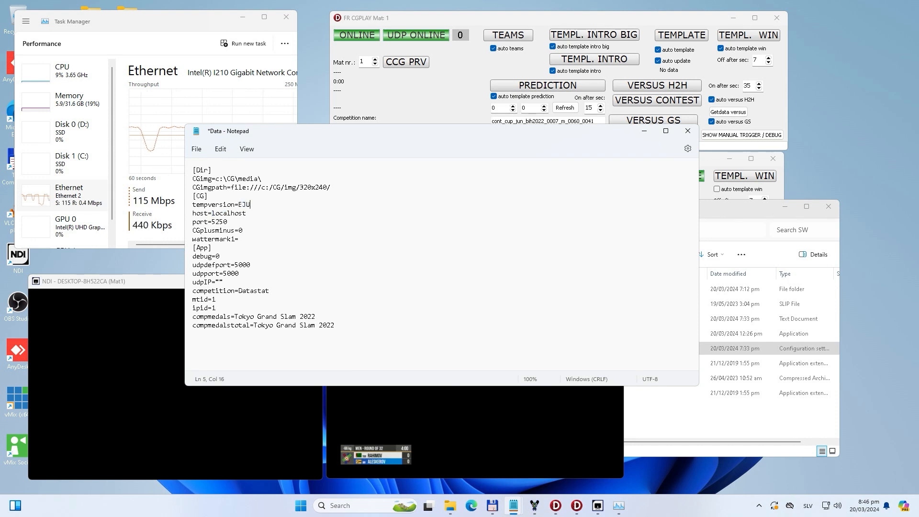
Step: Highlight the host value and the CGplusminus setting in the configuration file
{"action": "double_click", "coordinate": [228, 212]}
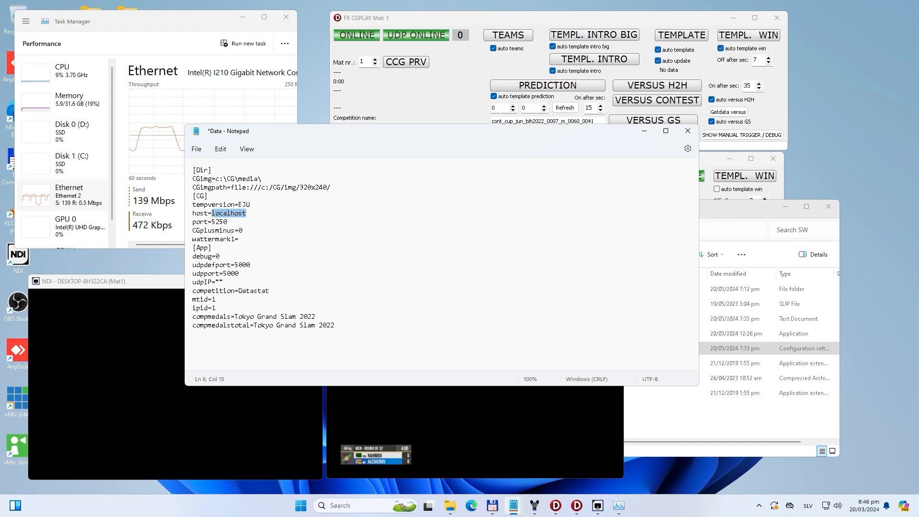
{"action": "left_click_drag", "start_coordinate": [243, 231], "coordinate": [192, 231]}
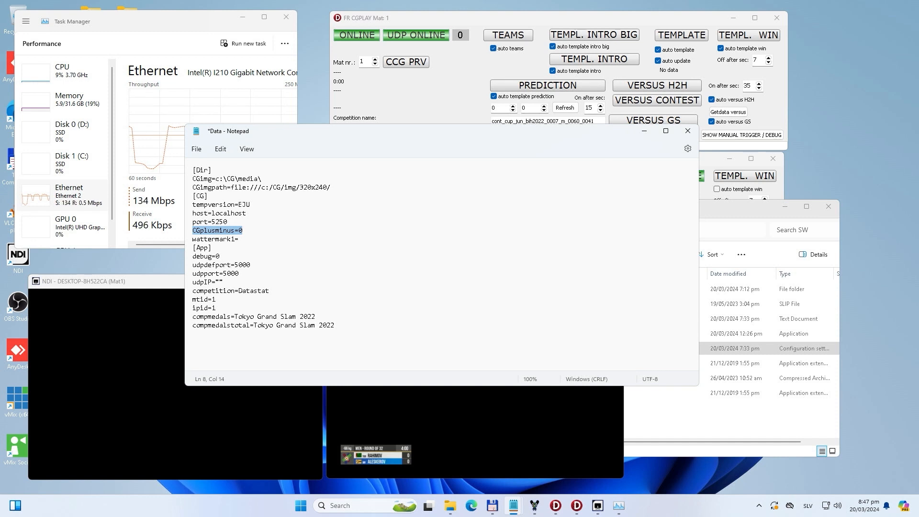
{"action": "left_click_drag", "start_coordinate": [243, 230], "coordinate": [238, 230]}
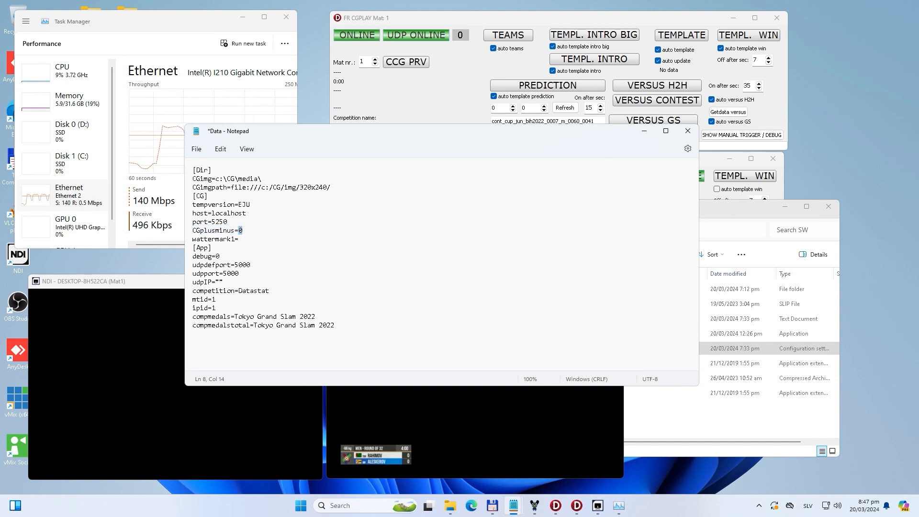
{"action": "left_click", "coordinate": [124, 281]}
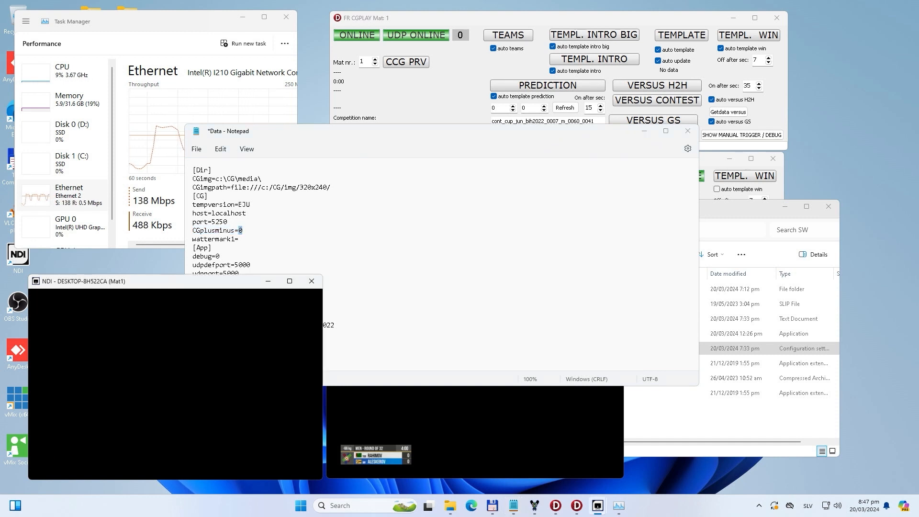
{"action": "left_click", "coordinate": [243, 231]}
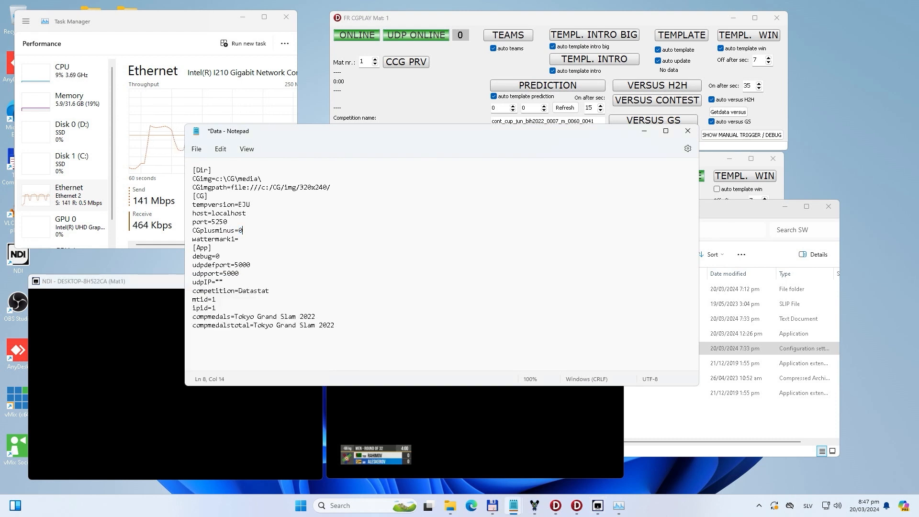
{"action": "double_click", "coordinate": [241, 230]}
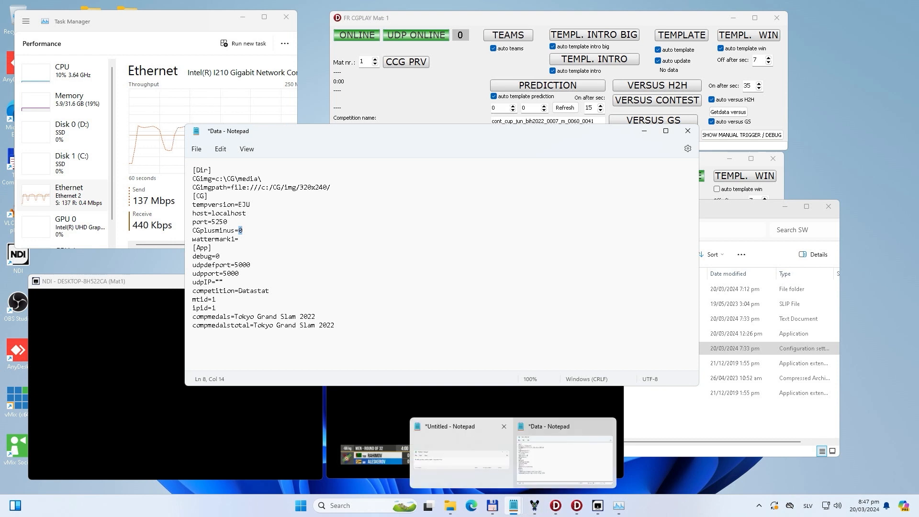
Step: Bring the CasparCG Server console forward behind the configuration file and shift it slightly to inspect its channel messages
{"action": "left_click", "coordinate": [535, 505]}
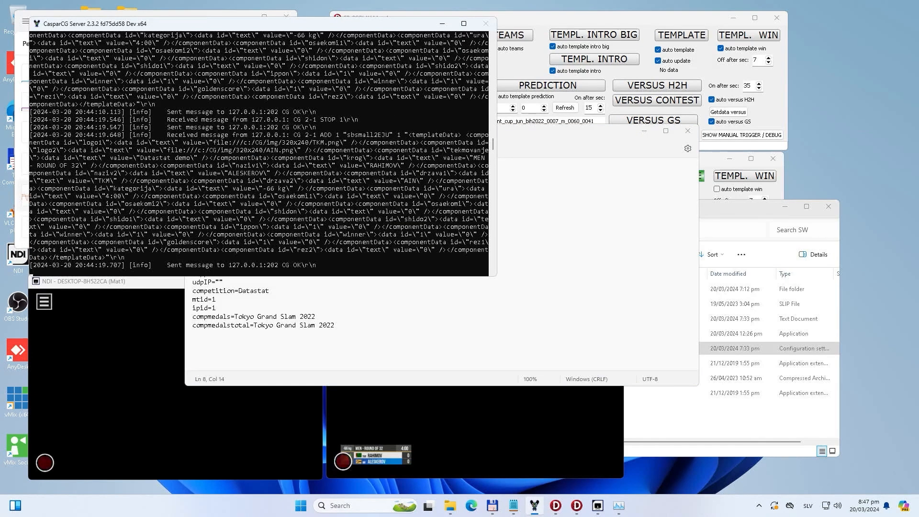
{"action": "left_click", "coordinate": [268, 344]}
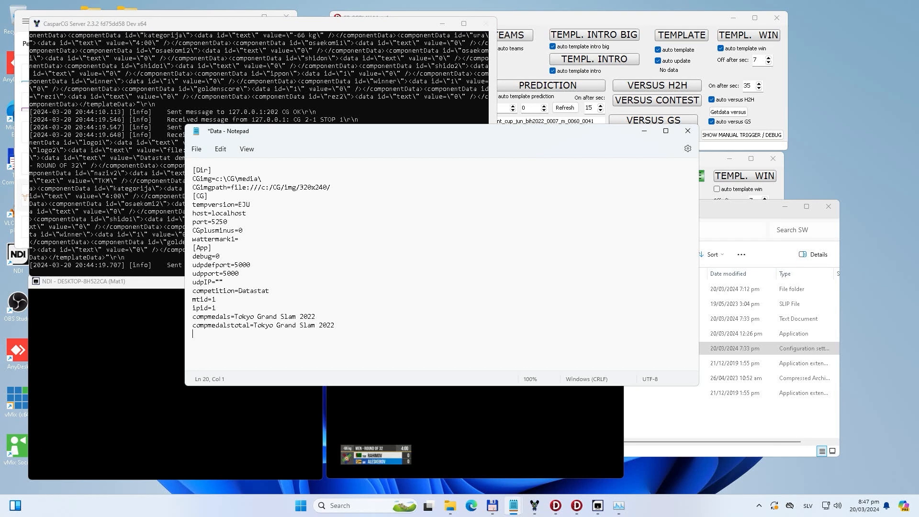
{"action": "key", "text": "alt+Tab"}
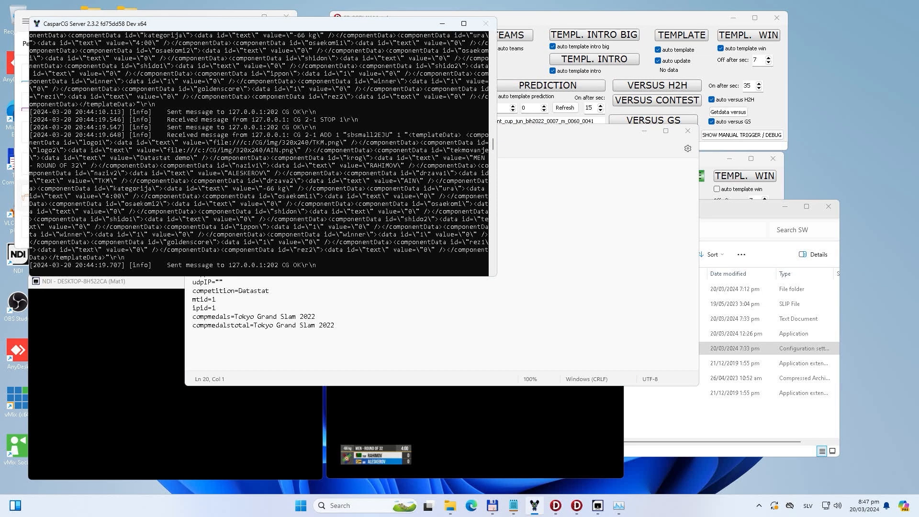
{"action": "left_click_drag", "start_coordinate": [241, 24], "coordinate": [245, 33]}
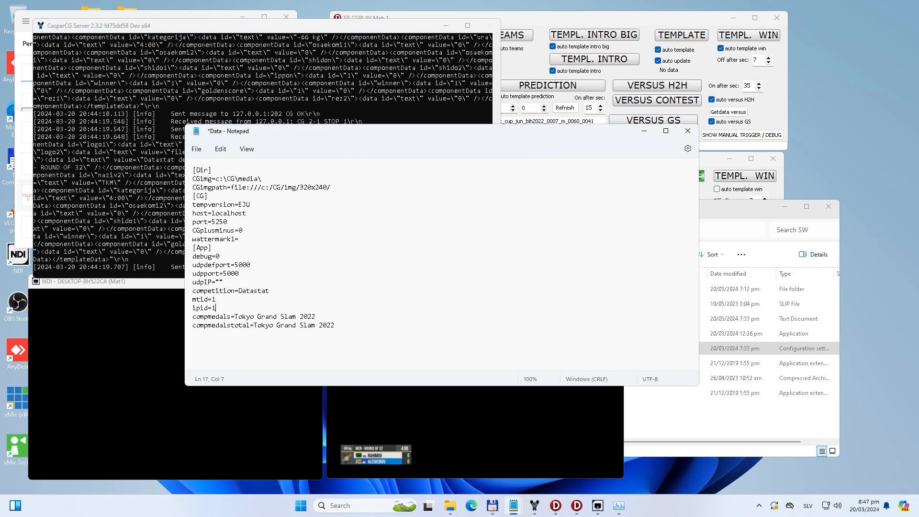
Step: Try CGplusminus 4 in the configuration file with cgplay mat number 5, and restore the values to 0 and mat 1
{"action": "double_click", "coordinate": [241, 231]}
{"action": "type", "text": "4"}
{"action": "left_click", "coordinate": [598, 18]}
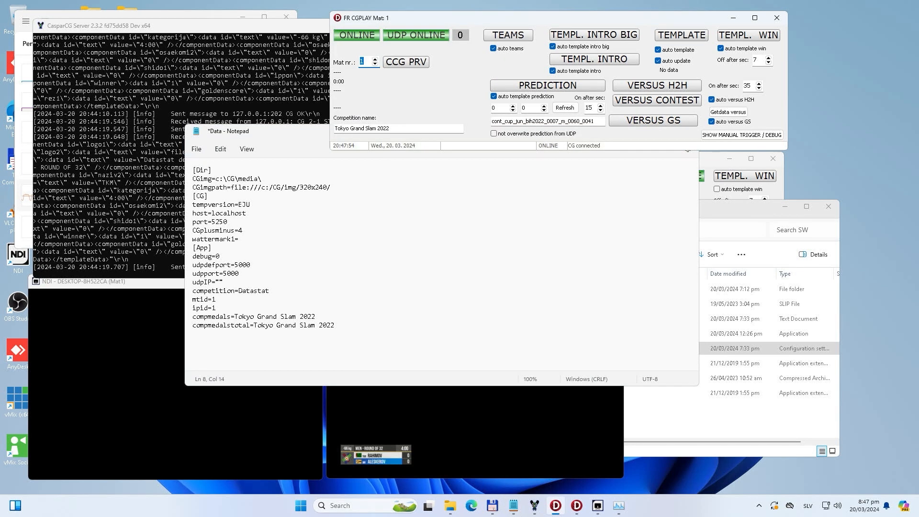
{"action": "type", "text": "5"}
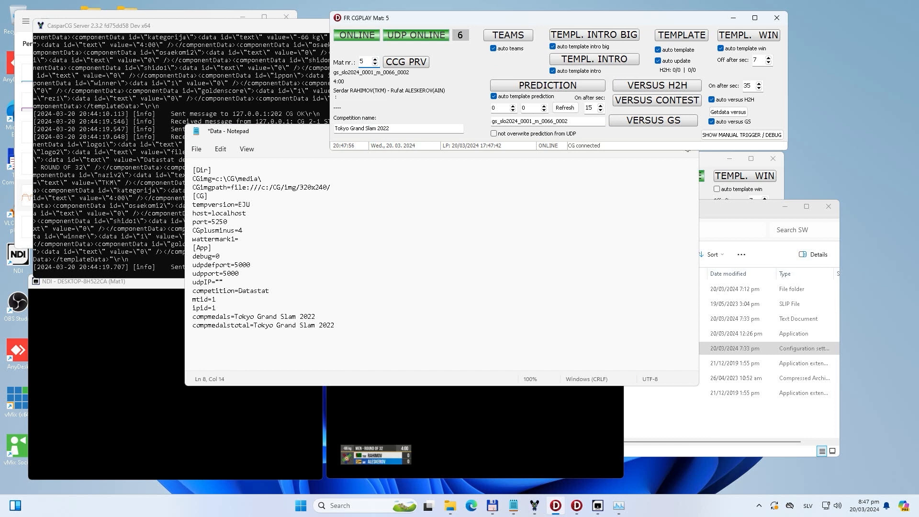
{"action": "key", "text": "alt+Tab"}
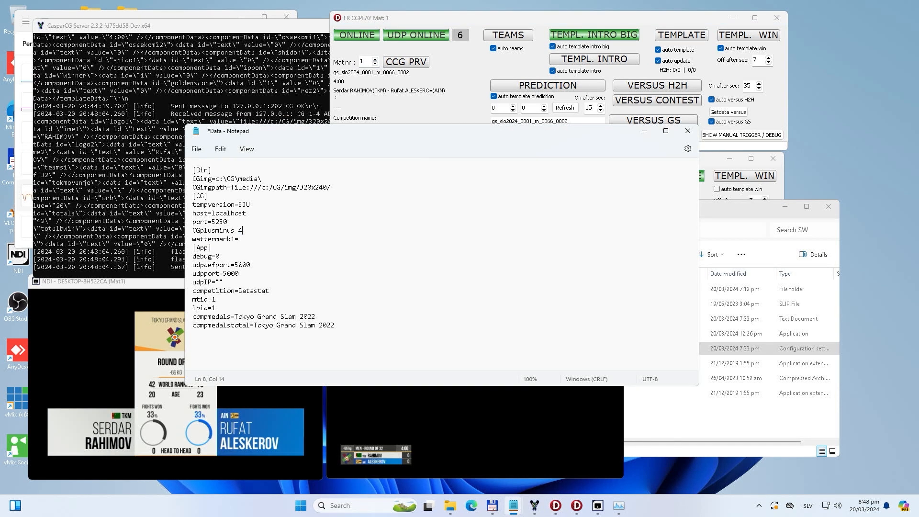
{"action": "type", "text": "0"}
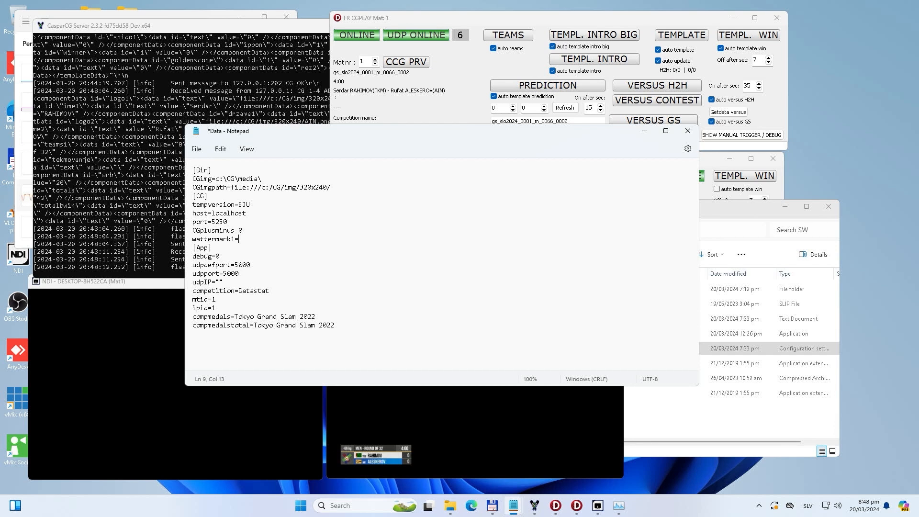
Step: Highlight the debug, udpdefport and udpport values in the App section of the configuration file
{"action": "left_click", "coordinate": [220, 256]}
{"action": "double_click", "coordinate": [217, 257]}
{"action": "key", "text": "Down"}
{"action": "key", "text": "Down"}
{"action": "key", "text": "End"}
{"action": "key", "text": "shift+Left"}
{"action": "key", "text": "shift+Left"}
{"action": "key", "text": "shift+Left"}
{"action": "key", "text": "shift+Left"}
{"action": "key", "text": "Right"}
{"action": "key", "text": "Down"}
{"action": "key", "text": "shift+Left"}
{"action": "key", "text": "shift+Left"}
{"action": "key", "text": "shift+Left"}
{"action": "key", "text": "shift+Left"}
{"action": "key", "text": "shift+Left"}
{"action": "key", "text": "shift+Left"}
{"action": "key", "text": "shift+Left"}
{"action": "key", "text": "shift+Left"}
Step: Highlight the udpIP setting in the App section of the configuration file
{"action": "left_click", "coordinate": [208, 281]}
{"action": "key", "text": "shift+Left"}
{"action": "key", "text": "shift+Left"}
{"action": "key", "text": "shift+Home"}
{"action": "left_click", "coordinate": [220, 282]}
Step: Run ipconfig in a Command Prompt, highlight the computer's IPv4 address, and close the console
{"action": "left_click", "coordinate": [301, 505]}
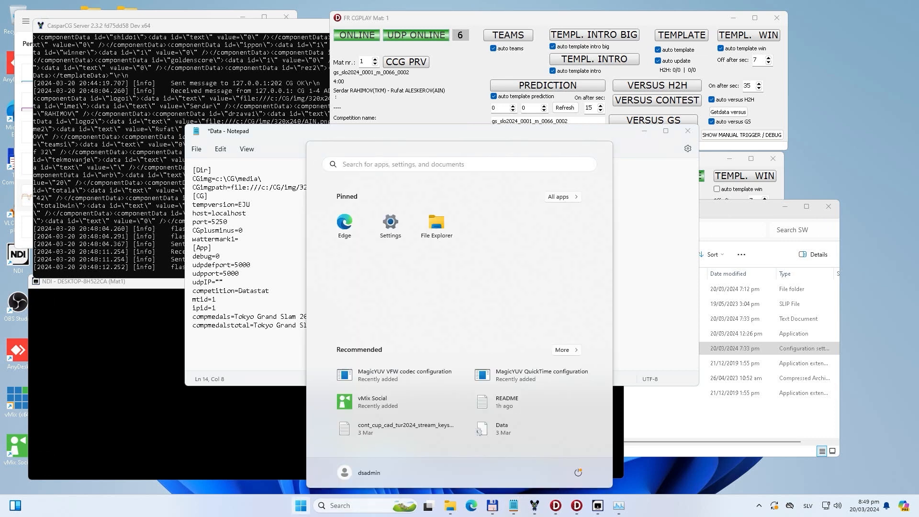
{"action": "type", "text": "cmd"}
{"action": "key", "text": "Return"}
{"action": "type", "text": "ipc"}
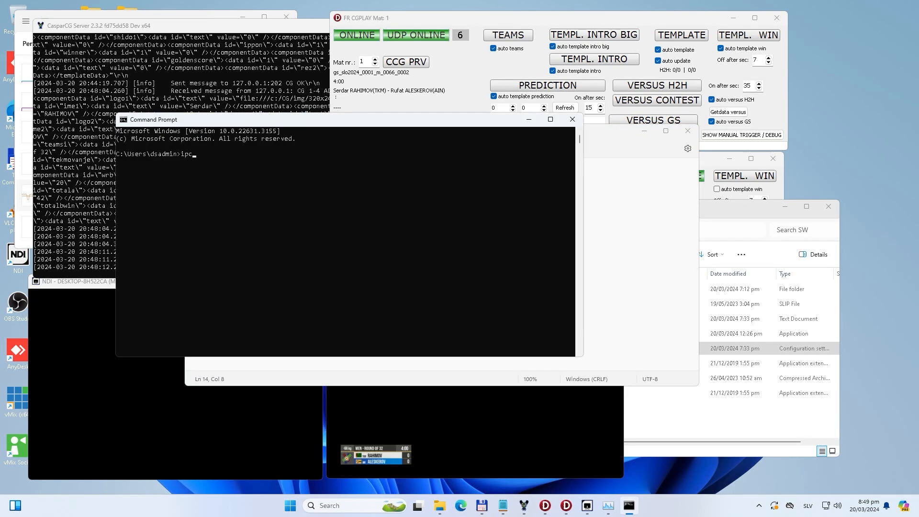
{"action": "type", "text": "oinnfig"}
{"action": "key", "text": "Return"}
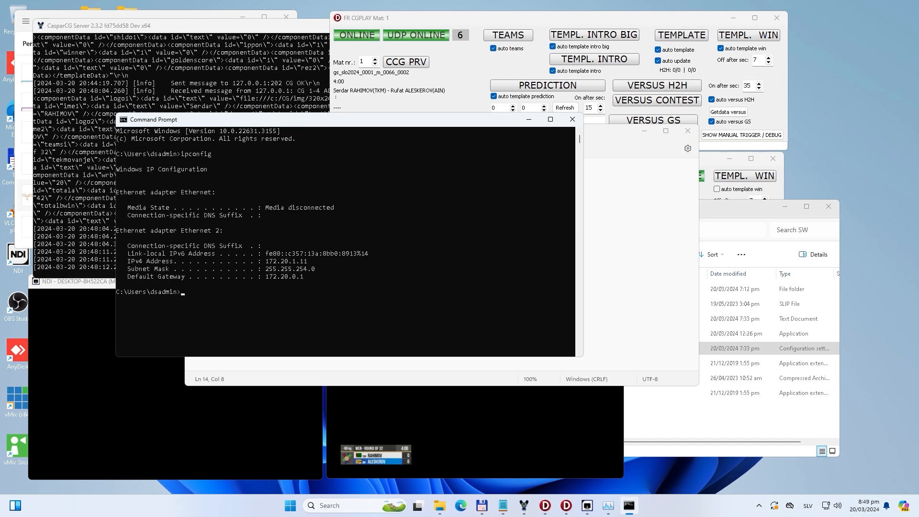
{"action": "left_click_drag", "start_coordinate": [265, 260], "coordinate": [307, 261]}
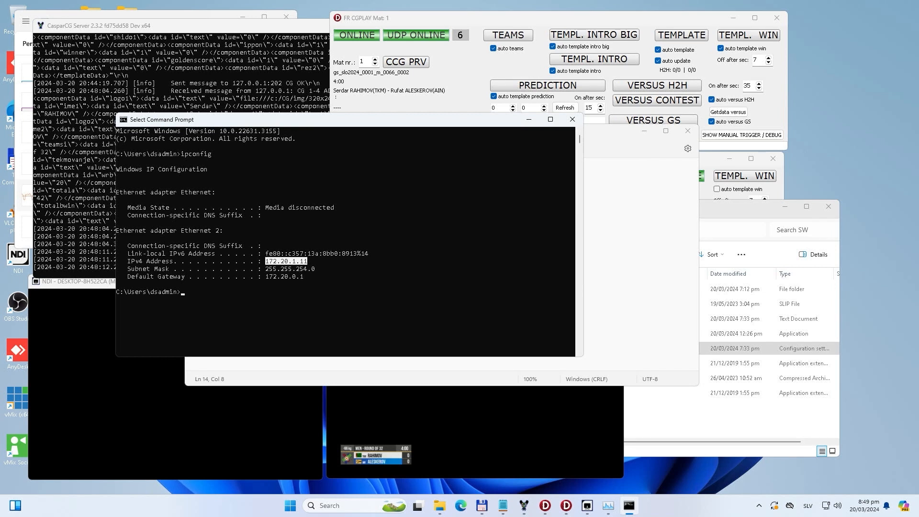
{"action": "mouse_move", "coordinate": [308, 261]}
{"action": "left_mouse_down"}
{"action": "mouse_move", "coordinate": [294, 268]}
{"action": "mouse_move", "coordinate": [272, 261]}
{"action": "mouse_move", "coordinate": [306, 260]}
{"action": "left_mouse_up"}
{"action": "left_click", "coordinate": [572, 119]}
Step: Highlight the udpIP, competition, compmedals and compmedalstotal entries in the App section of the configuration file
{"action": "left_click", "coordinate": [238, 273]}
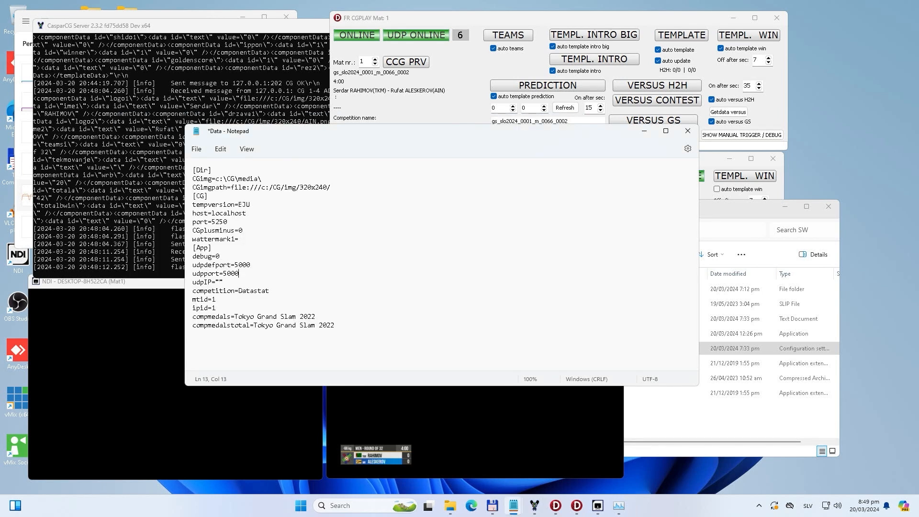
{"action": "mouse_move", "coordinate": [193, 281]}
{"action": "left_mouse_down"}
{"action": "mouse_move", "coordinate": [231, 290]}
{"action": "mouse_move", "coordinate": [192, 282]}
{"action": "left_mouse_up"}
{"action": "left_click_drag", "start_coordinate": [270, 290], "coordinate": [231, 290]}
{"action": "left_click_drag", "start_coordinate": [316, 317], "coordinate": [211, 325]}
{"action": "left_click_drag", "start_coordinate": [337, 330], "coordinate": [254, 326]}
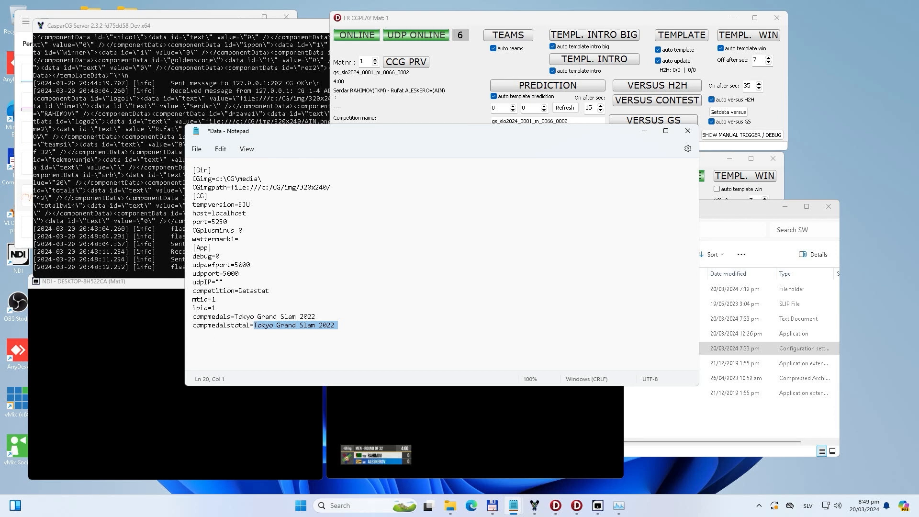
Step: Close the Data configuration file, saving its changes, and minimise the SW folder window
{"action": "left_click", "coordinate": [687, 131]}
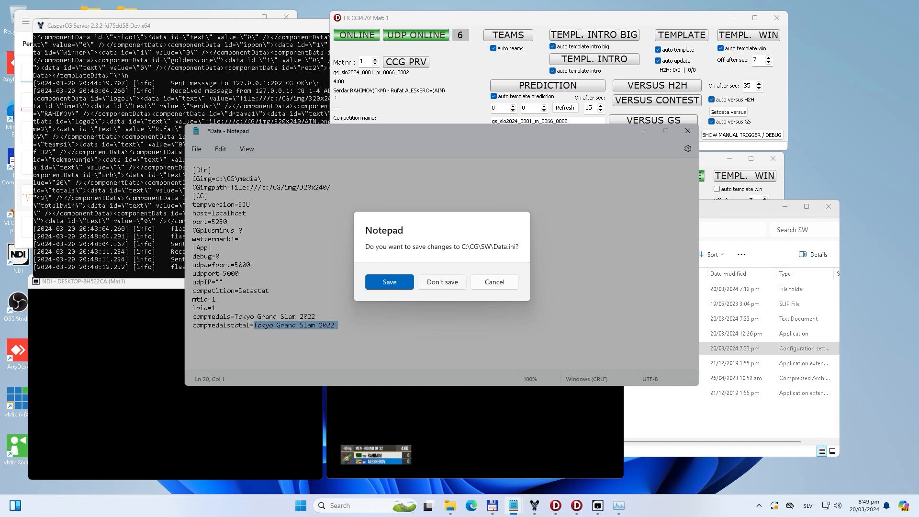
{"action": "key", "text": "Return"}
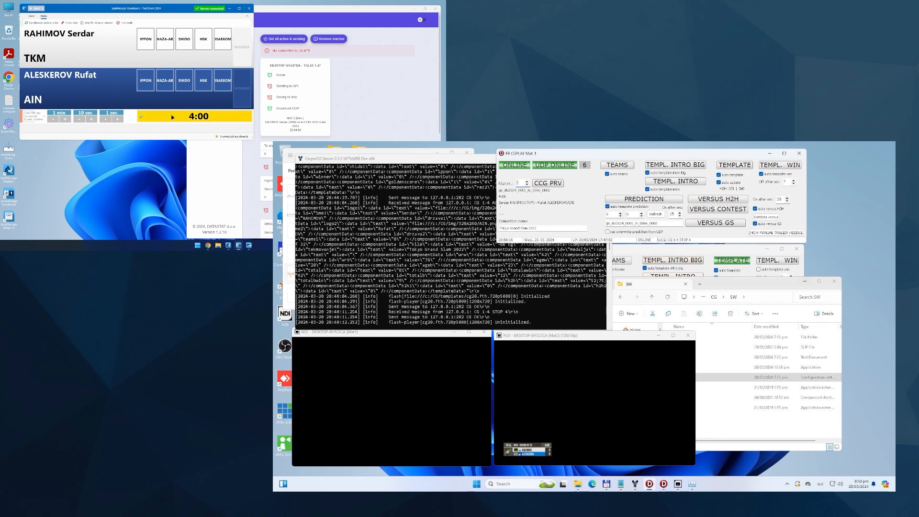
{"action": "left_click", "coordinate": [804, 281]}
Step: Start the contest clock on the scoreboard and enlarge the NDI Mat2 output, keeping the cgplay Mat 2 window in front
{"action": "left_click", "coordinate": [717, 248]}
{"action": "left_click", "coordinate": [172, 117]}
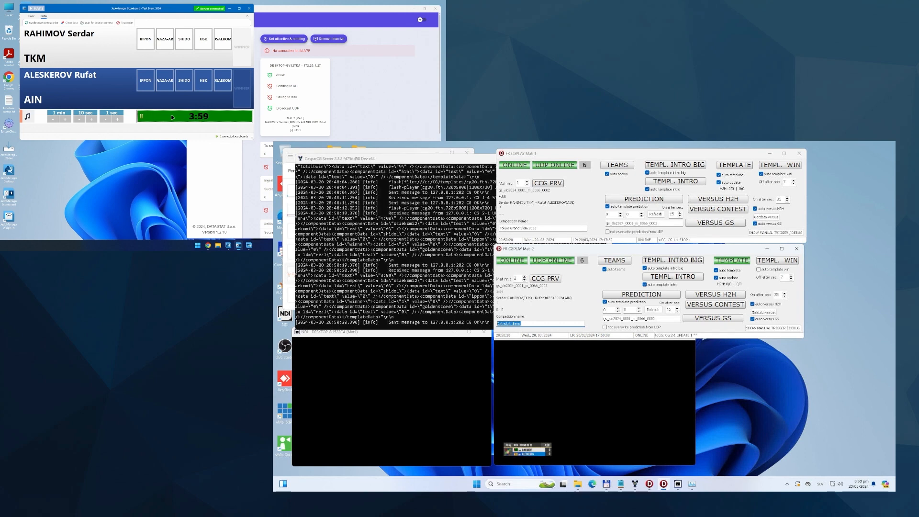
{"action": "left_click", "coordinate": [555, 382]}
{"action": "left_click_drag", "start_coordinate": [493, 332], "coordinate": [307, 199]}
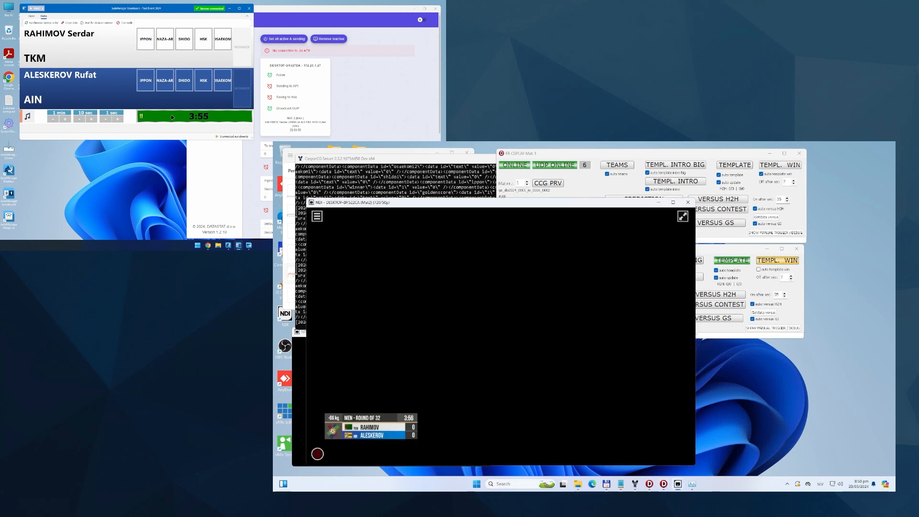
{"action": "left_click", "coordinate": [740, 249]}
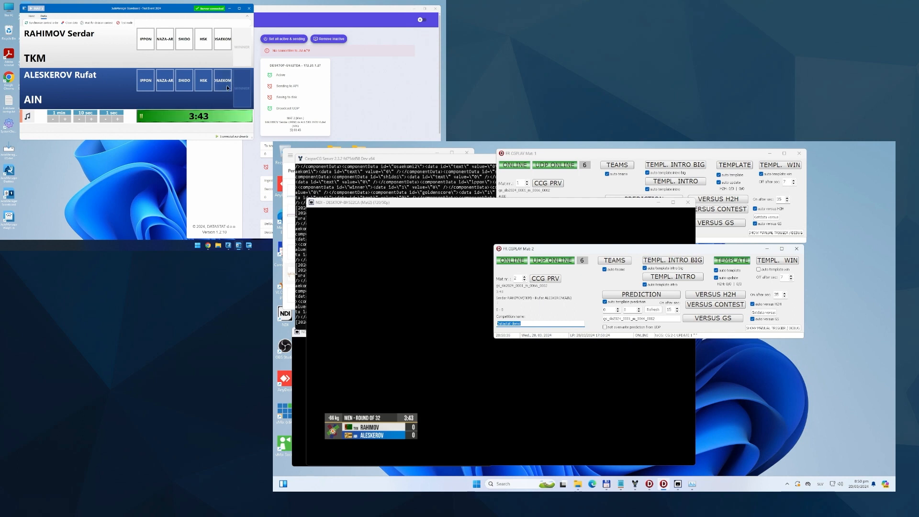
Step: Award blue a waza-ari, run an osaekomi for white, and stop and confirm it on the scoreboard
{"action": "left_click", "coordinate": [166, 80]}
{"action": "left_click", "coordinate": [223, 46]}
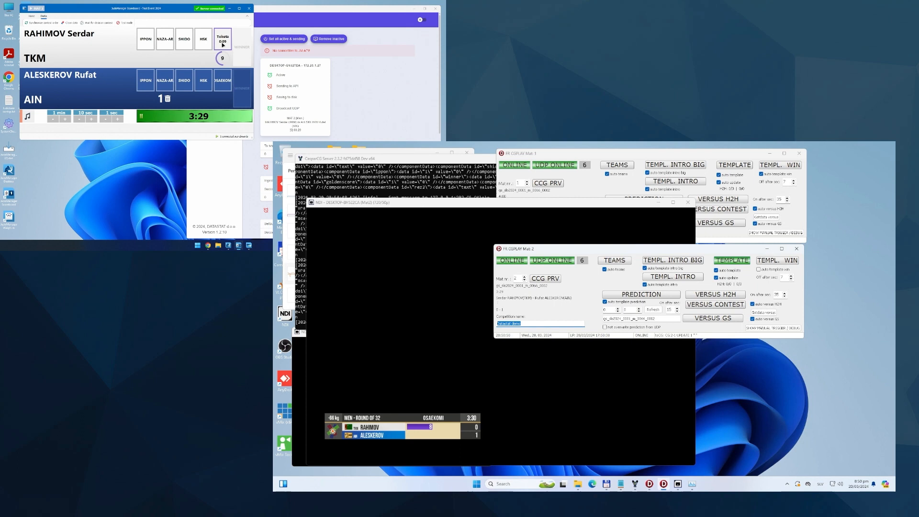
{"action": "left_click", "coordinate": [222, 39]}
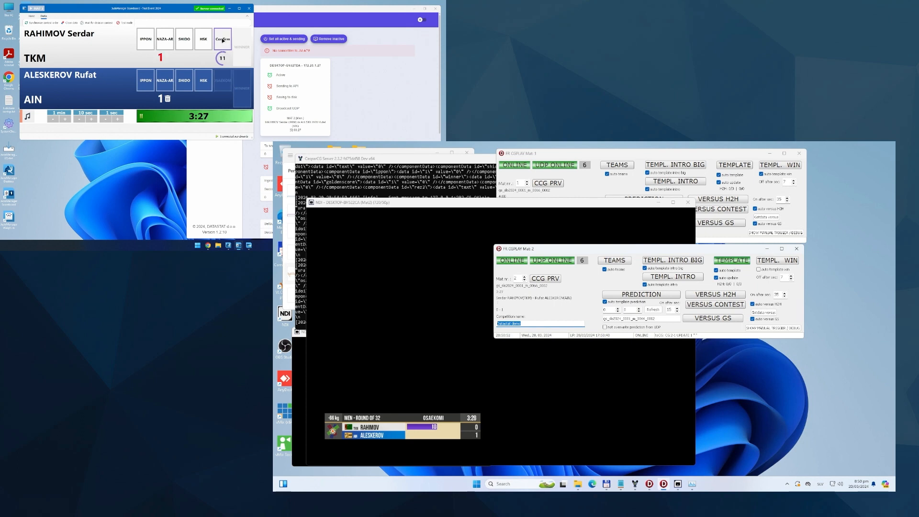
{"action": "left_click", "coordinate": [221, 41]}
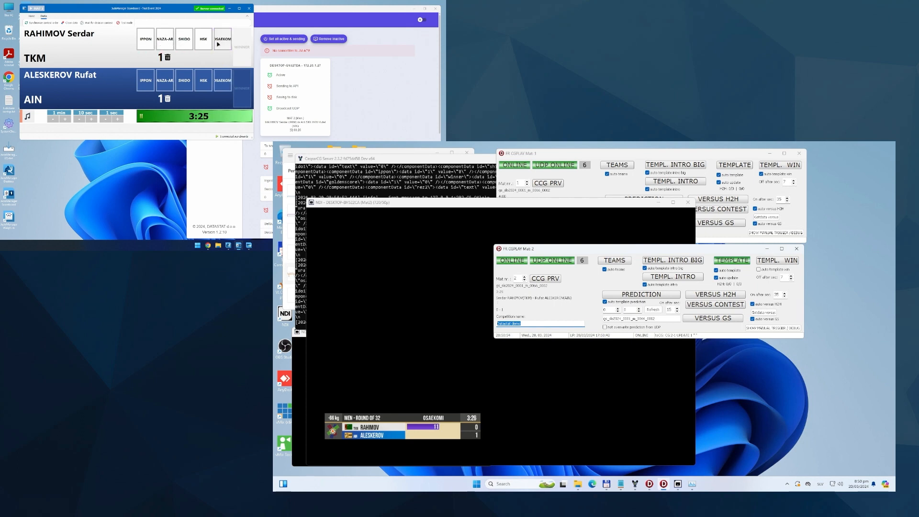
Step: Award white an ippon, decline showing the logo, and go to the next contest
{"action": "left_click", "coordinate": [146, 46]}
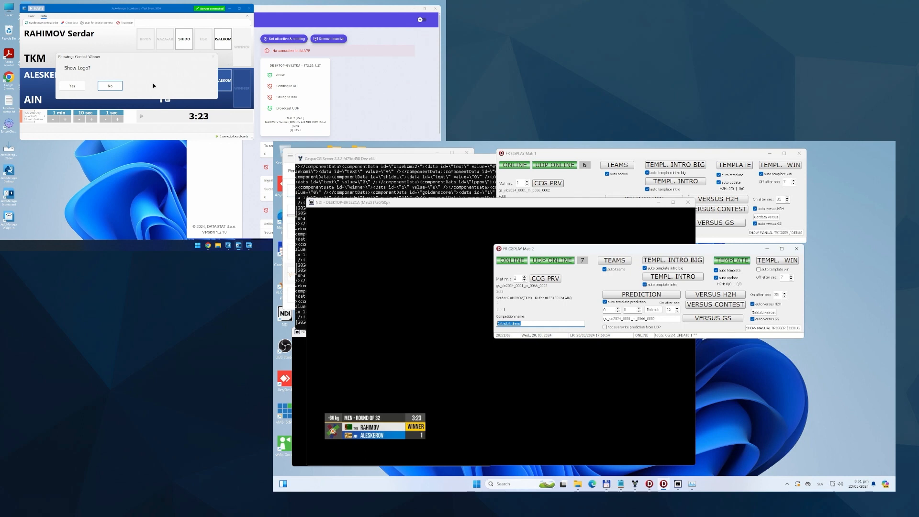
{"action": "left_click", "coordinate": [107, 88]}
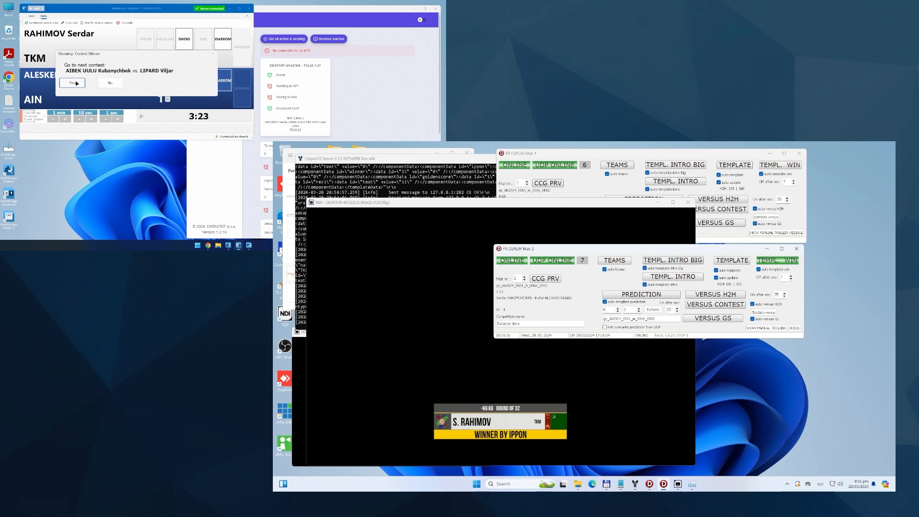
{"action": "left_click", "coordinate": [76, 83]}
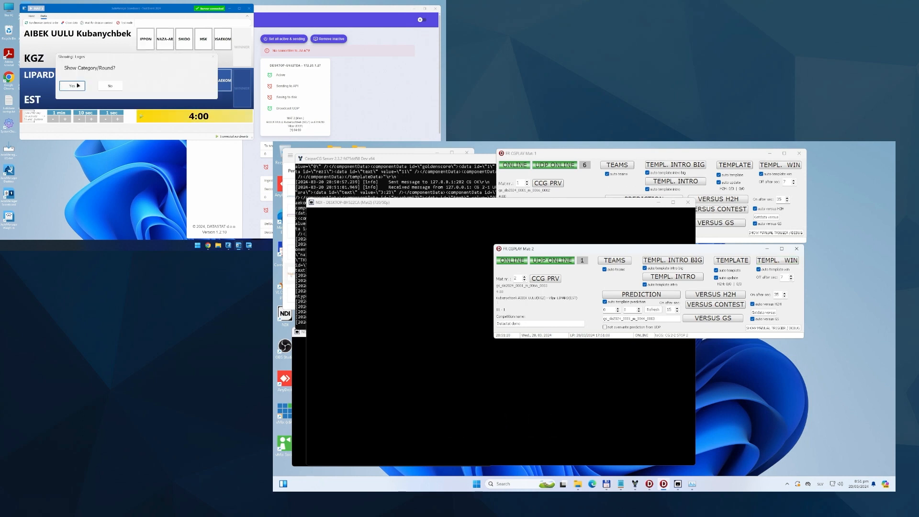
Step: Accept the presentation sequence for the new contest: category/round, white, blue, both athletes and the contest
{"action": "left_click", "coordinate": [76, 87]}
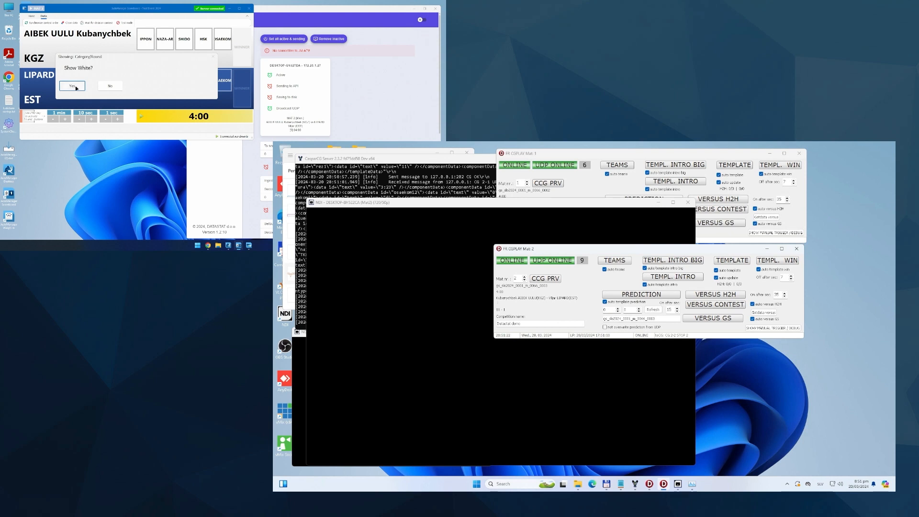
{"action": "left_click", "coordinate": [77, 88]}
{"action": "left_click", "coordinate": [76, 86]}
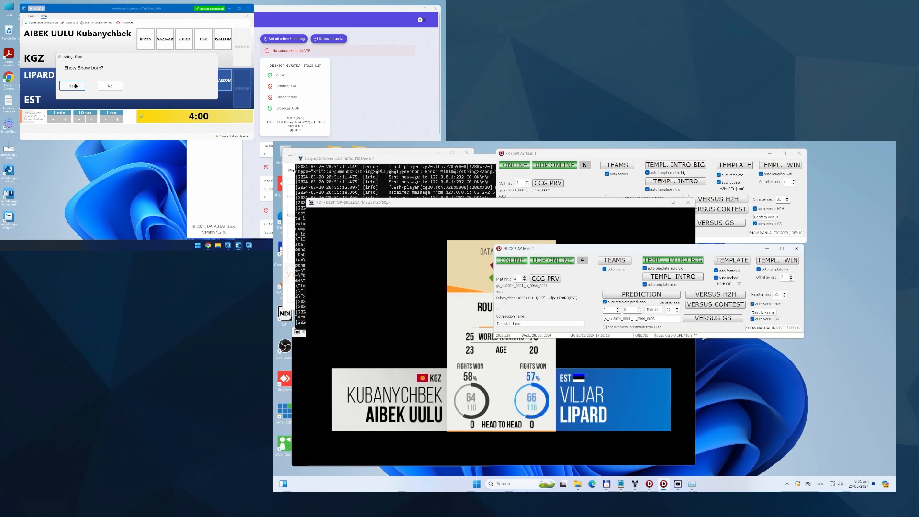
{"action": "left_click", "coordinate": [73, 86]}
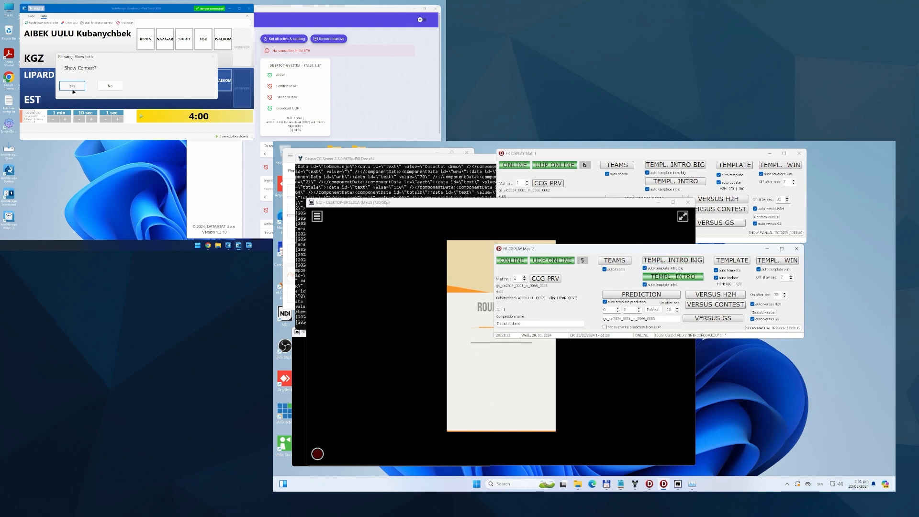
{"action": "left_click", "coordinate": [72, 87]}
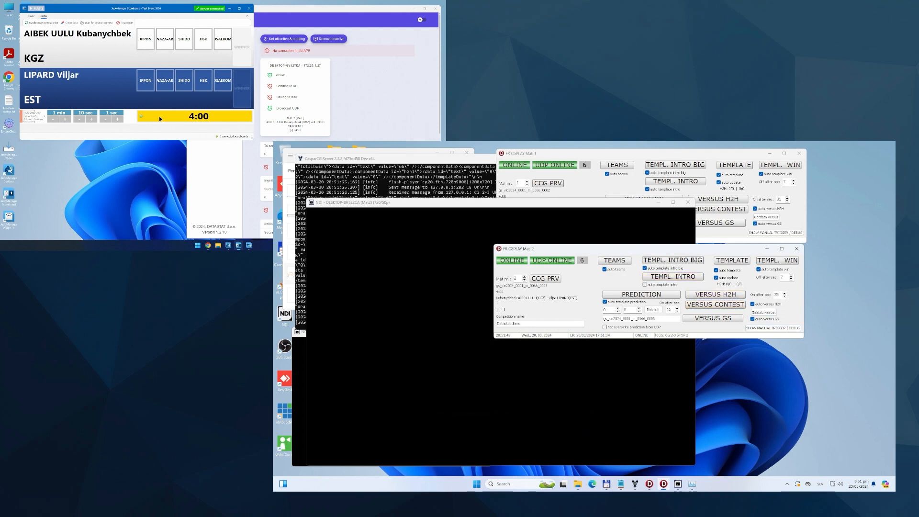
Step: Toggle the manual trigger and debug section of the cgplay Mat 2 window, leaving it expanded
{"action": "left_click", "coordinate": [773, 328]}
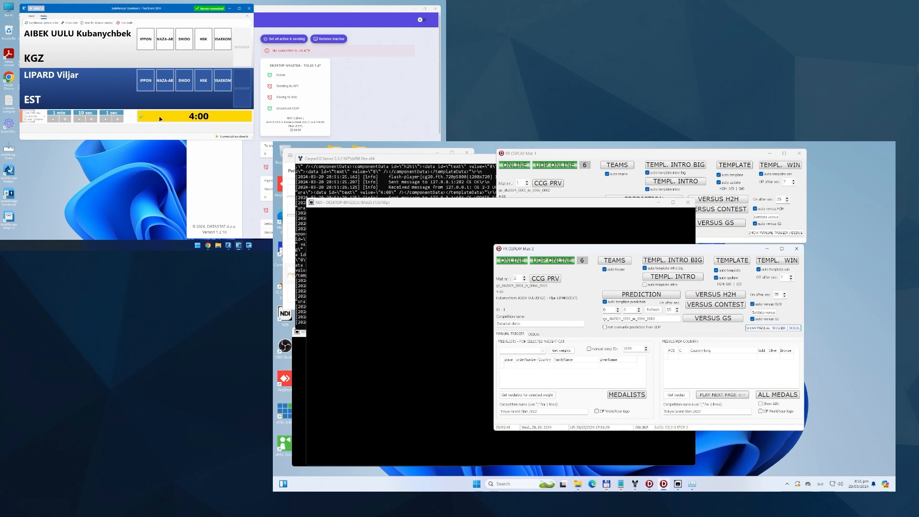
{"action": "left_click", "coordinate": [773, 328]}
{"action": "left_click", "coordinate": [772, 327]}
{"action": "left_click", "coordinate": [773, 328]}
{"action": "left_click", "coordinate": [773, 328]}
{"action": "left_click", "coordinate": [773, 328]}
{"action": "left_click", "coordinate": [773, 328]}
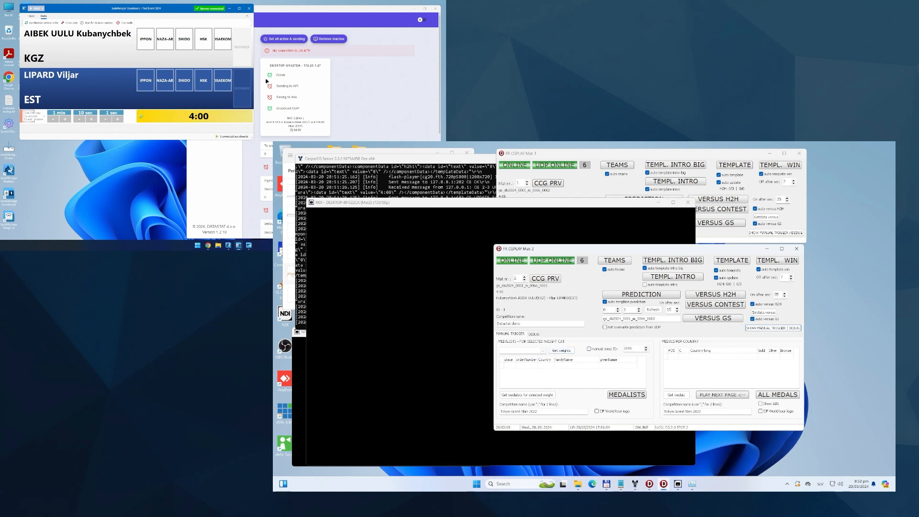
Step: Switch to Chrome on the scoreboard computer and open ijf.org in a new tab
{"action": "left_click", "coordinate": [208, 247]}
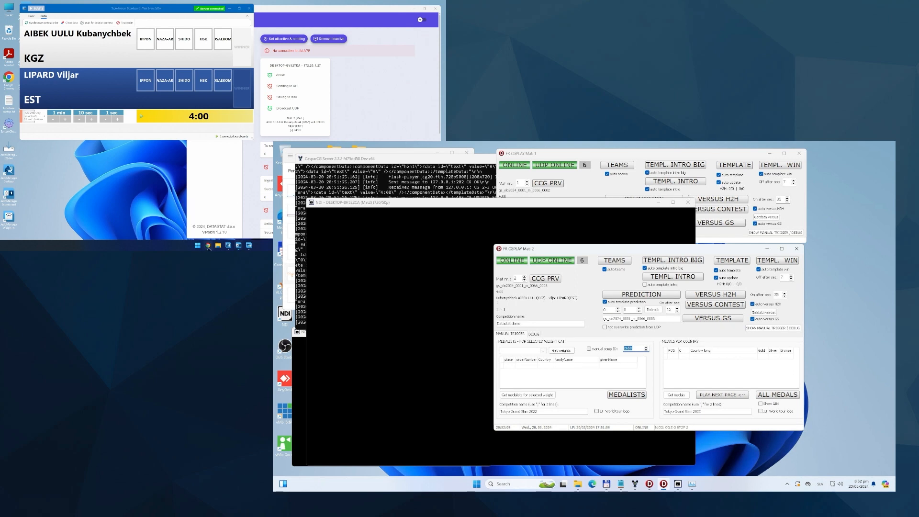
{"action": "left_click", "coordinate": [68, 5]}
{"action": "left_click", "coordinate": [198, 94]}
{"action": "type", "text": "i"}
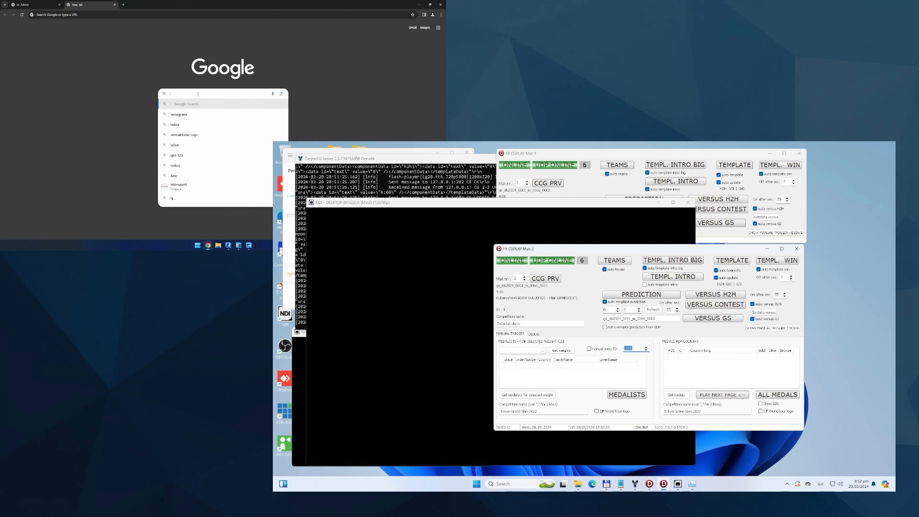
{"action": "type", "text": "jf.org"}
{"action": "key", "text": "Return"}
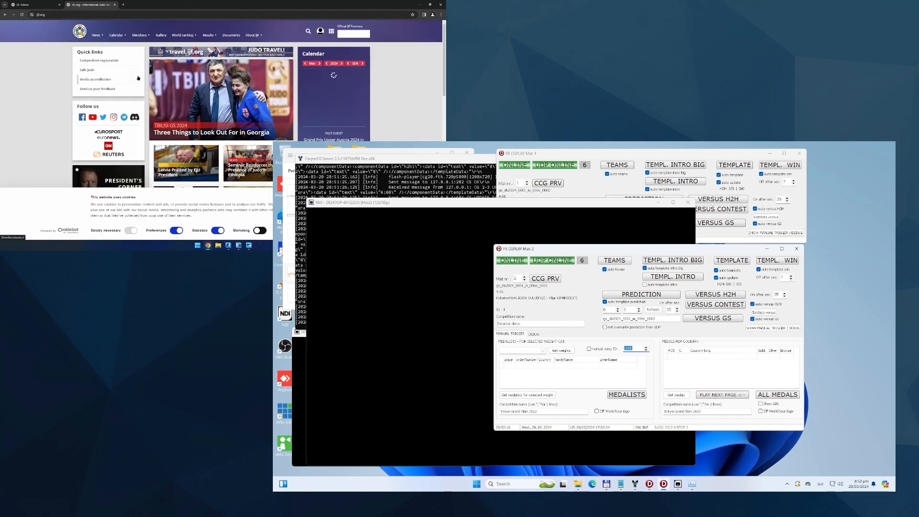
Step: Open Tbilisi Grand Slam 2024 from the IJF World Tour calendar and highlight the competition ID in its web address
{"action": "mouse_move", "coordinate": [117, 34]}
{"action": "left_click", "coordinate": [124, 51]}
{"action": "left_click", "coordinate": [144, 167]}
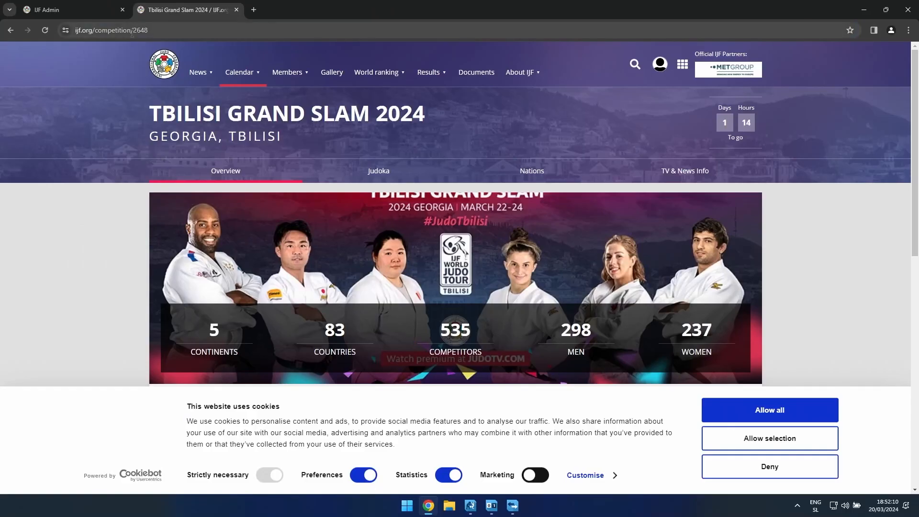
{"action": "left_click_drag", "start_coordinate": [64, 14], "coordinate": [72, 17]}
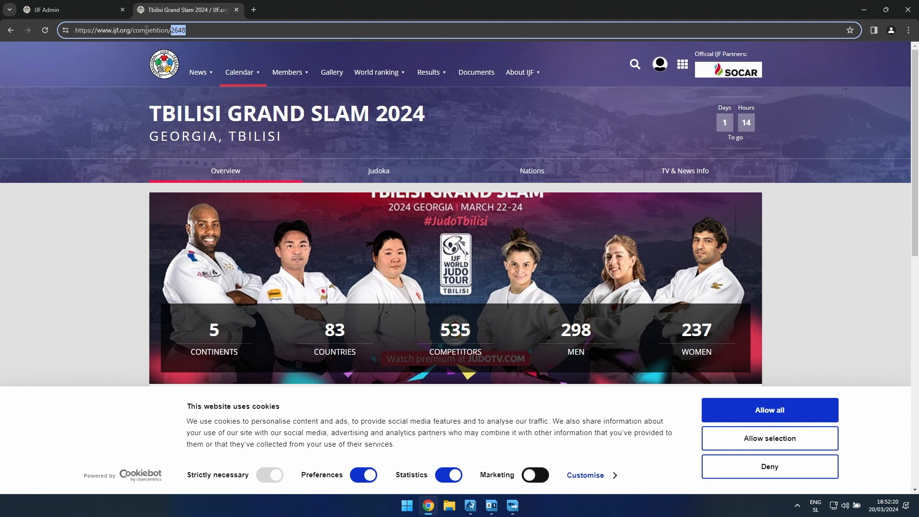
Step: Show previous IJF World Tour events, allow all cookies, open Grand Prix Upper Austria 2024, and highlight the competition ID in its address
{"action": "left_click", "coordinate": [240, 76]}
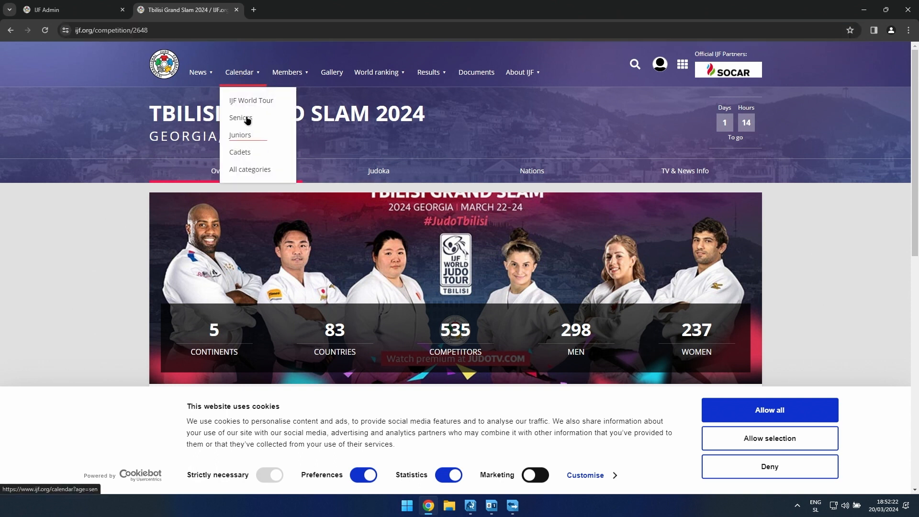
{"action": "left_click", "coordinate": [262, 100]}
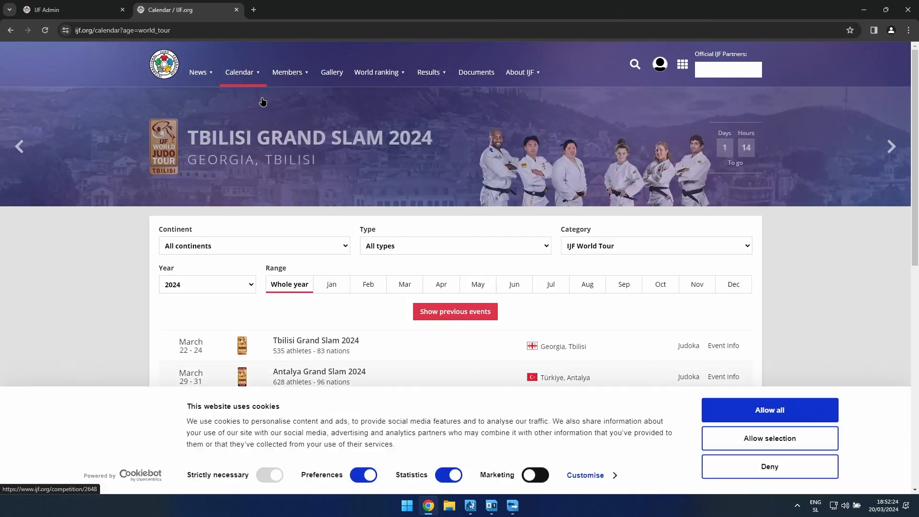
{"action": "left_click", "coordinate": [455, 311]}
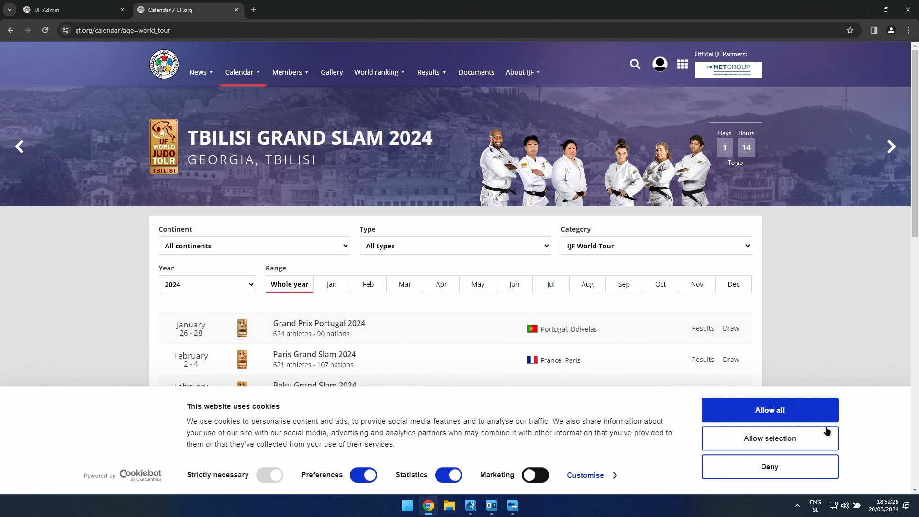
{"action": "left_click", "coordinate": [798, 417]}
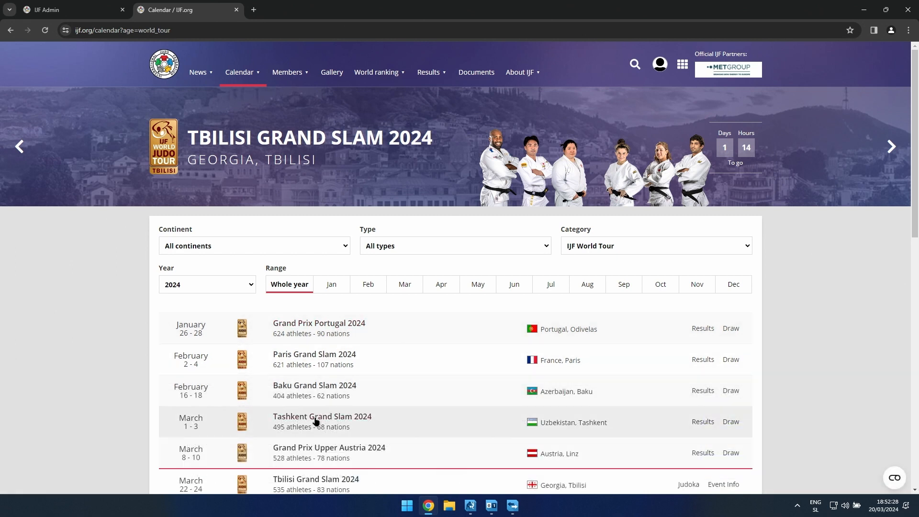
{"action": "left_click", "coordinate": [306, 450]}
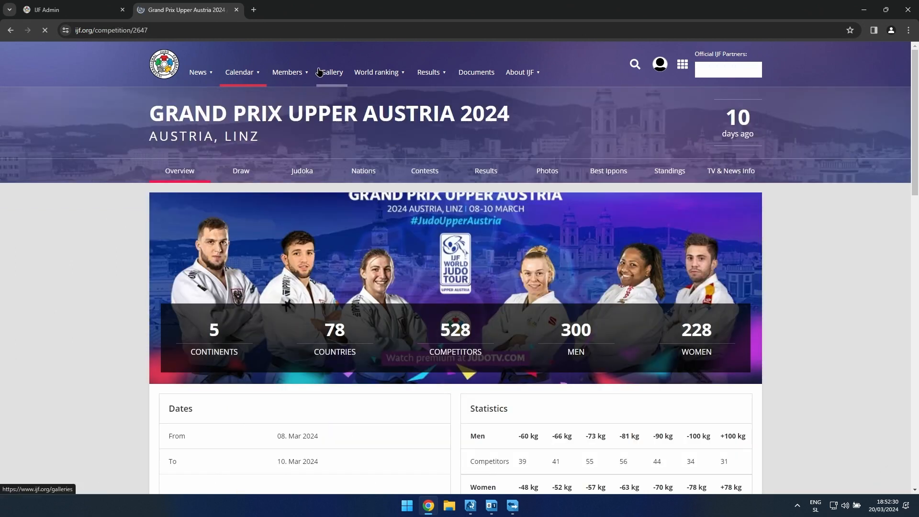
{"action": "left_click_drag", "start_coordinate": [132, 32], "coordinate": [160, 32]}
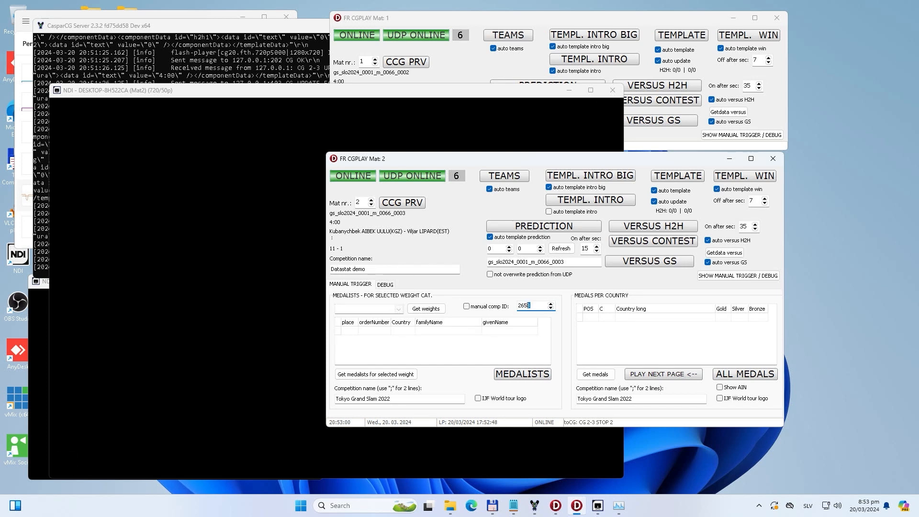
Step: Enable the manual competition ID in the cgplay Mat 2 window and set it to 2647
{"action": "left_click", "coordinate": [519, 305]}
{"action": "type", "text": "1"}
{"action": "key", "text": "BackSpace"}
{"action": "double_click", "coordinate": [529, 306]}
{"action": "left_click", "coordinate": [466, 306]}
{"action": "key", "text": "Tab"}
{"action": "type", "text": "2647"}
Step: Load the weight categories for competition 2647, select -66, and get the medalists for that weight
{"action": "left_click", "coordinate": [426, 309]}
{"action": "left_click", "coordinate": [398, 309]}
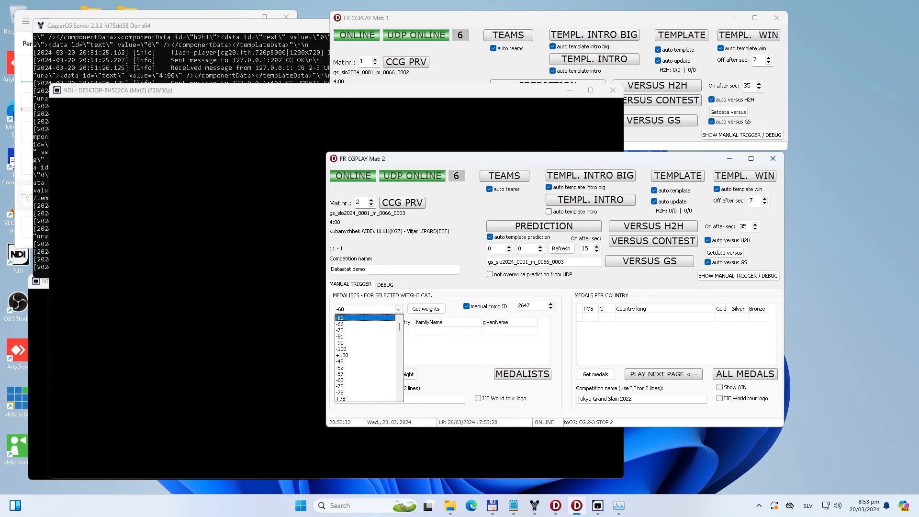
{"action": "left_click", "coordinate": [340, 324]}
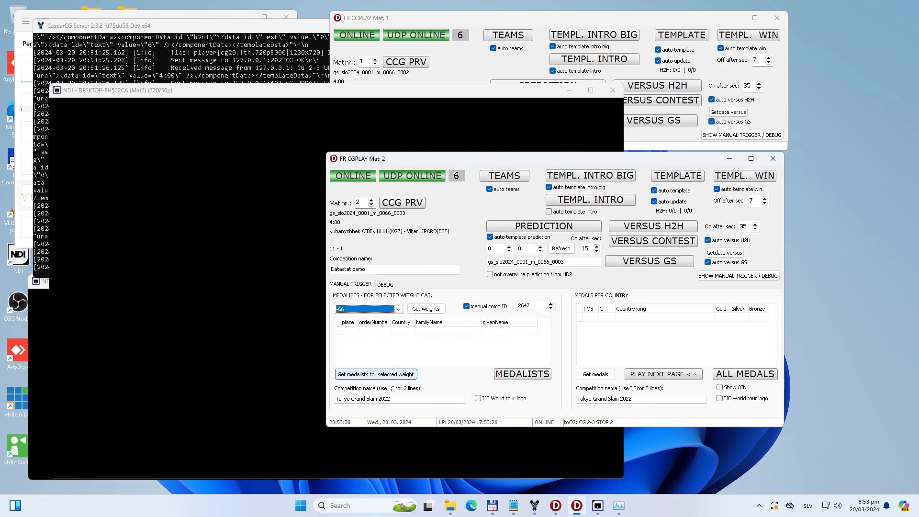
{"action": "left_click", "coordinate": [375, 374]}
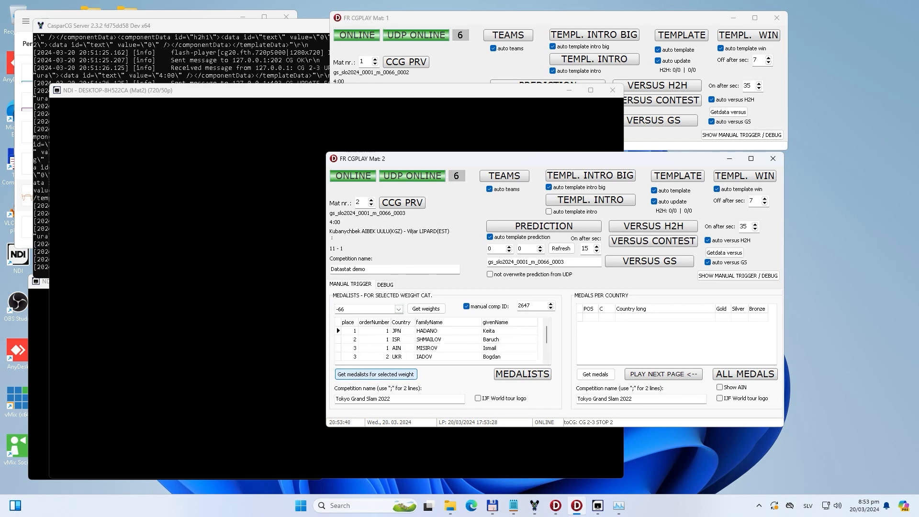
Step: Examine the countries listed for each placing in the -66 medalists table
{"action": "left_click", "coordinate": [402, 339]}
{"action": "left_click", "coordinate": [402, 348]}
{"action": "left_click", "coordinate": [402, 339]}
{"action": "left_click", "coordinate": [402, 331]}
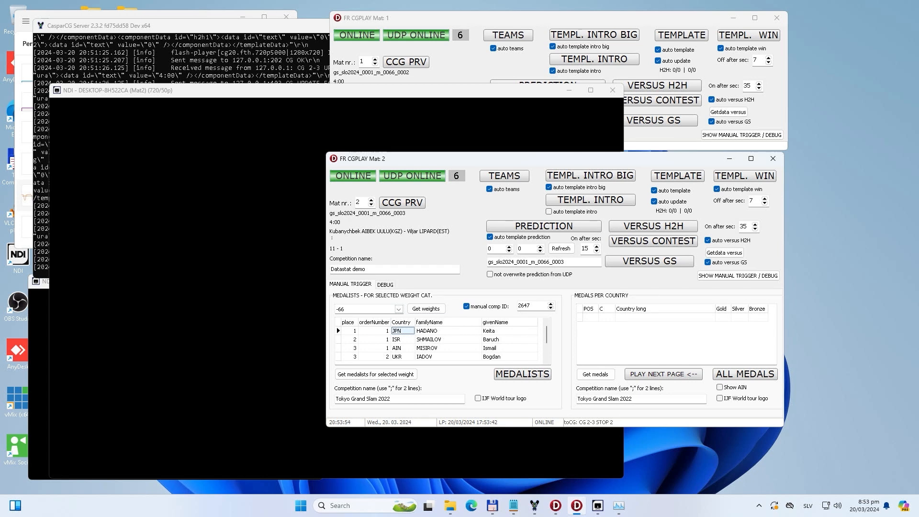
{"action": "left_click", "coordinate": [403, 348]}
{"action": "left_click", "coordinate": [403, 340]}
{"action": "left_click", "coordinate": [402, 331]}
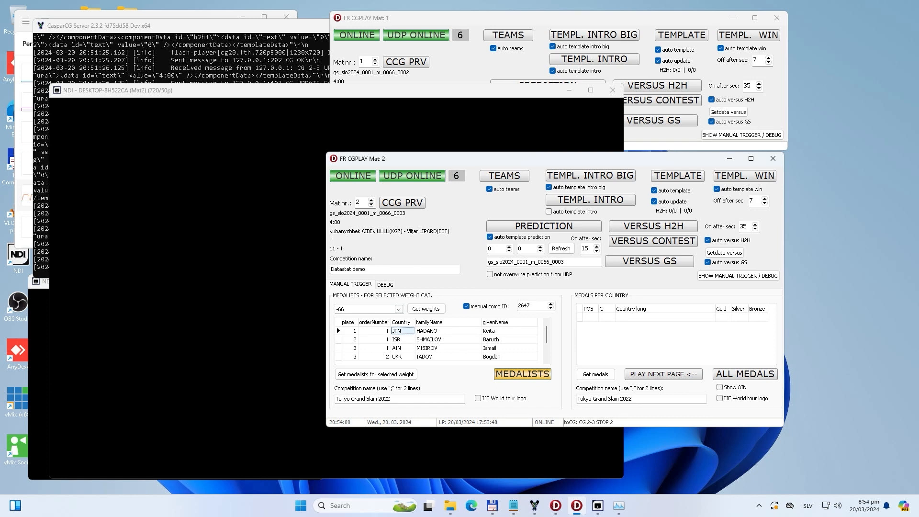
Step: Play the -66 medalists graphic on Mat 2, uncover the NDI output to view it, and stop the graphic
{"action": "left_click", "coordinate": [522, 374]}
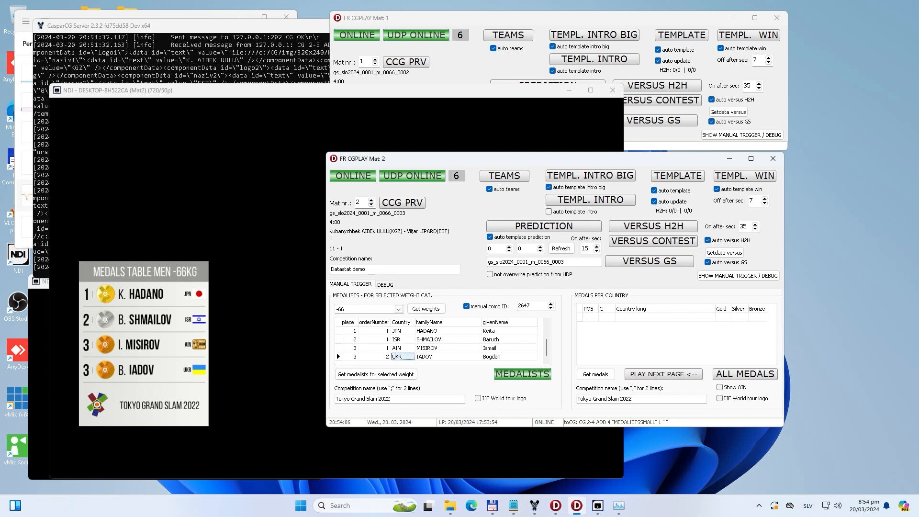
{"action": "left_click_drag", "start_coordinate": [479, 158], "coordinate": [584, 164]}
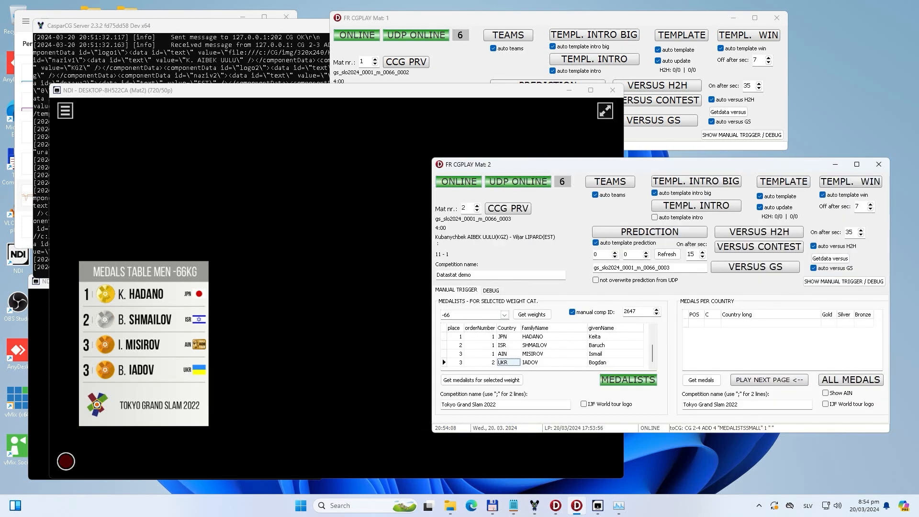
{"action": "left_click", "coordinate": [411, 90]}
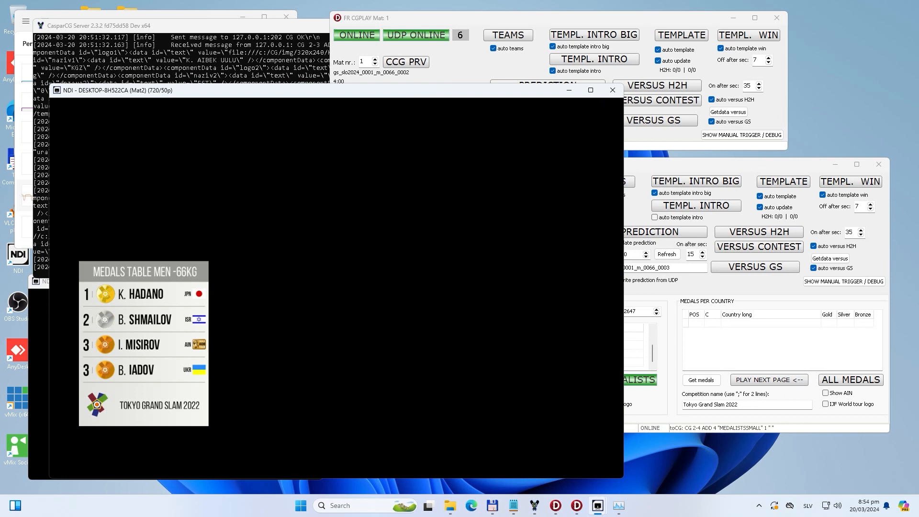
{"action": "left_click", "coordinate": [708, 164]}
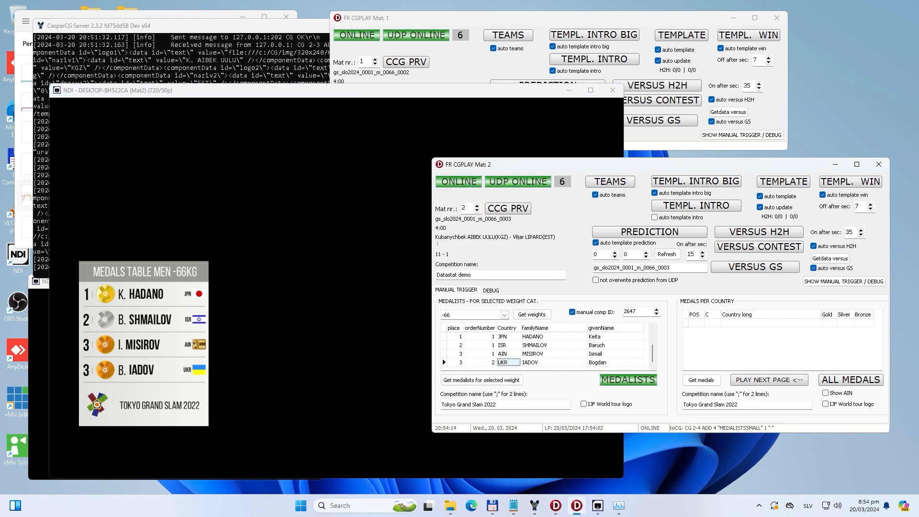
{"action": "left_click", "coordinate": [627, 380]}
Step: Shrink the Mat 2 NDI monitor window and place the Mat 2 control window below the Mat 1 control window
{"action": "left_click_drag", "start_coordinate": [537, 164], "coordinate": [515, 108]}
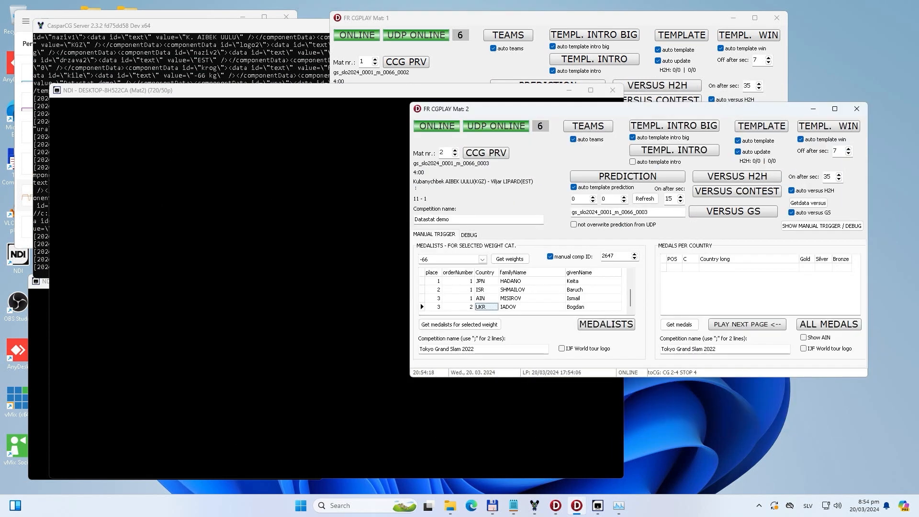
{"action": "left_click", "coordinate": [354, 182]}
{"action": "left_click_drag", "start_coordinate": [623, 478], "coordinate": [430, 349]}
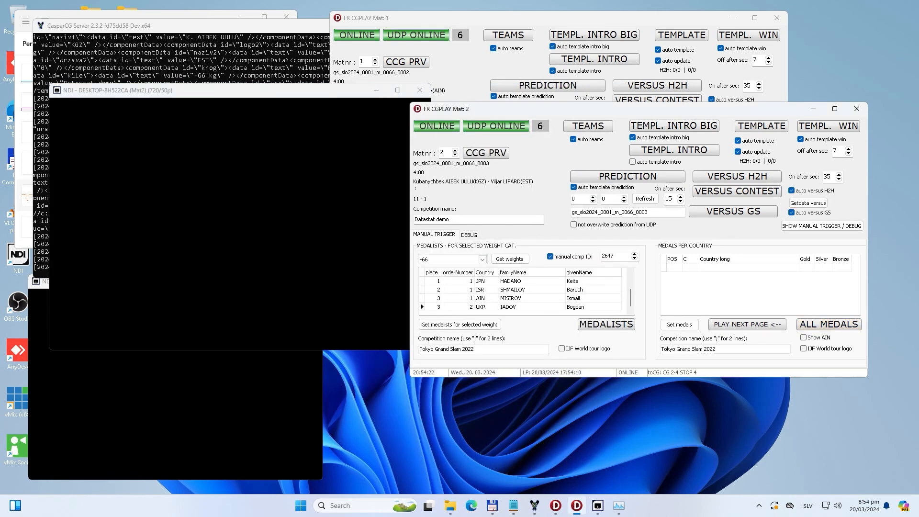
{"action": "left_click_drag", "start_coordinate": [502, 108], "coordinate": [453, 193]}
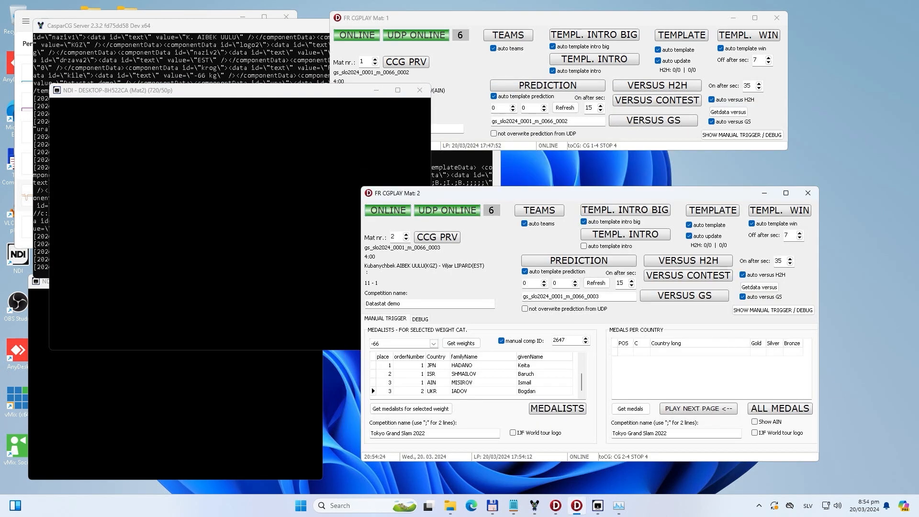
Step: Keep weight category -66, get the medals per country, and look through the Netherlands, Germany and Japan rows
{"action": "left_click", "coordinate": [433, 343]}
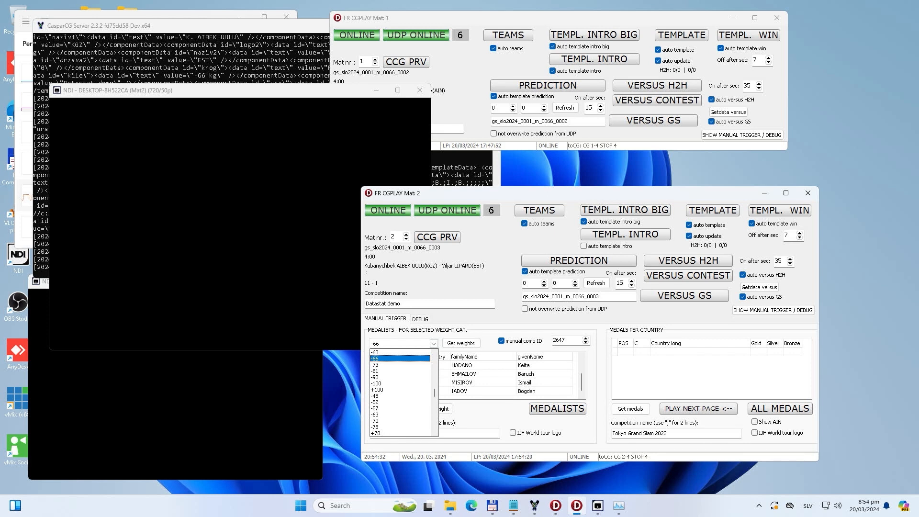
{"action": "key", "text": "Return"}
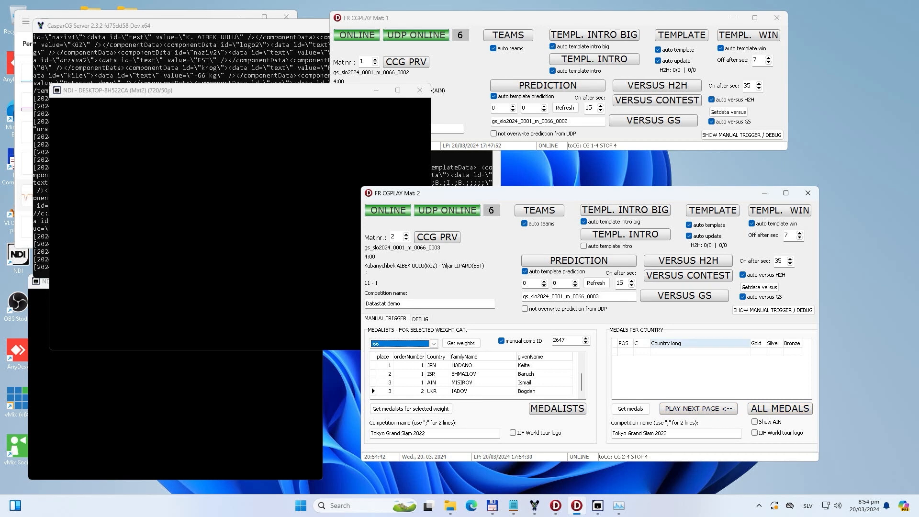
{"action": "left_click", "coordinate": [630, 408]}
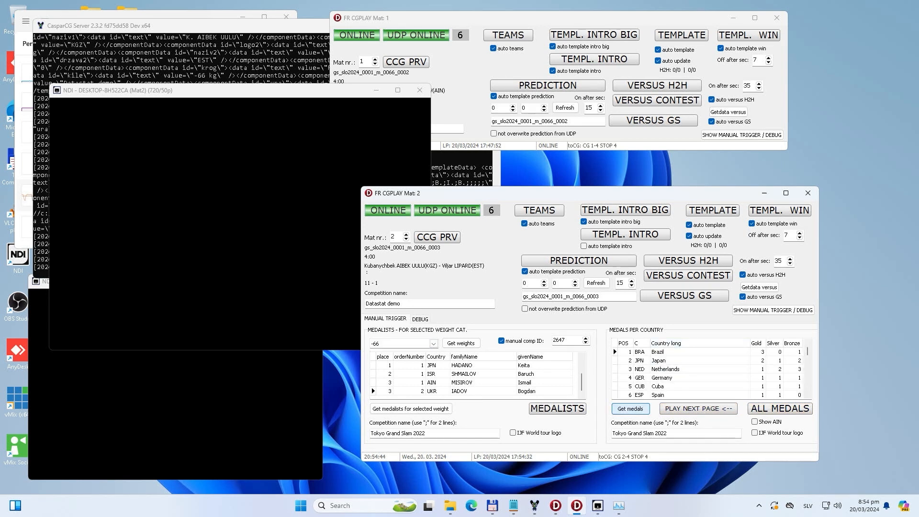
{"action": "left_click", "coordinate": [689, 369]}
{"action": "left_click", "coordinate": [689, 378]}
{"action": "left_click", "coordinate": [689, 360]}
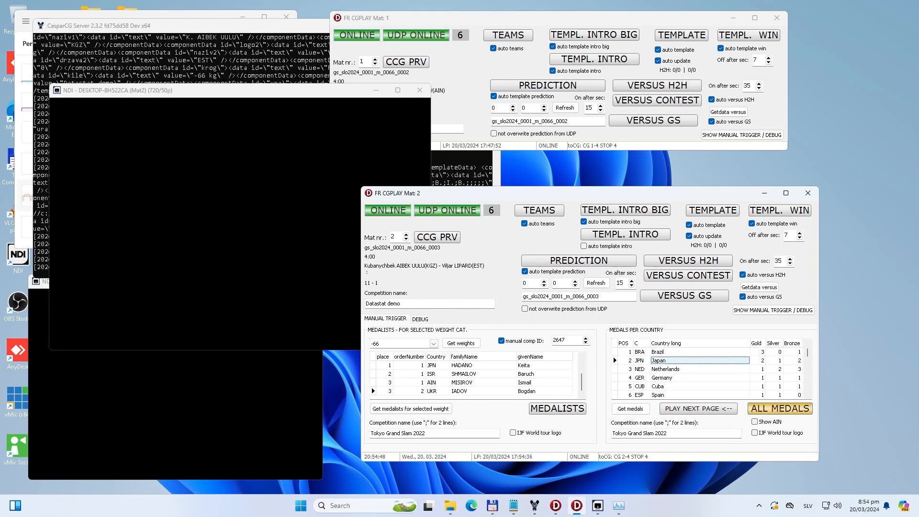
Step: Play the all-countries medals table on Mat 2 and advance through its pages until the graphic is cleared
{"action": "left_click", "coordinate": [780, 408]}
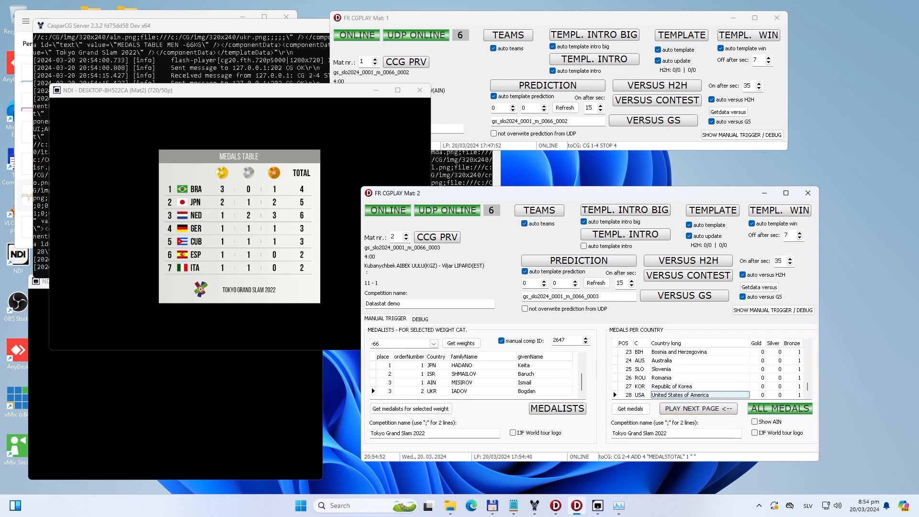
{"action": "left_click", "coordinate": [698, 408]}
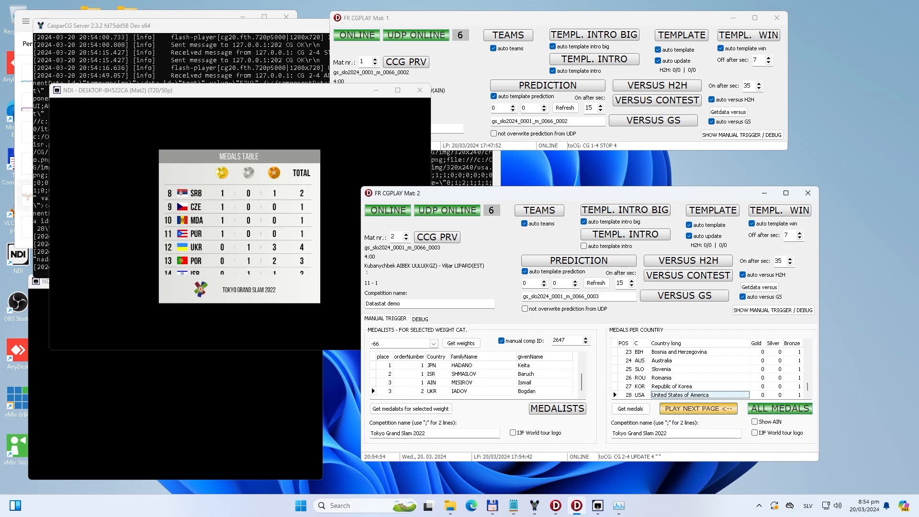
{"action": "left_click", "coordinate": [698, 408]}
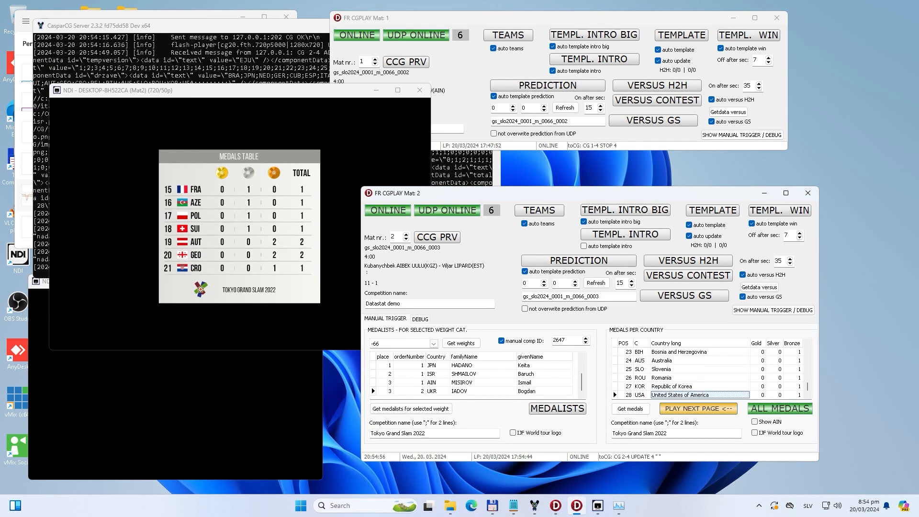
{"action": "left_click", "coordinate": [698, 408]}
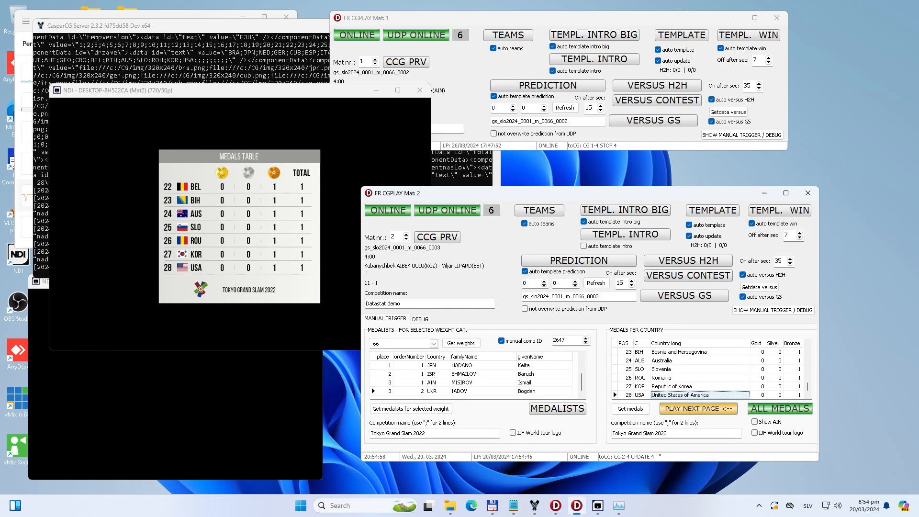
{"action": "left_click", "coordinate": [698, 409]}
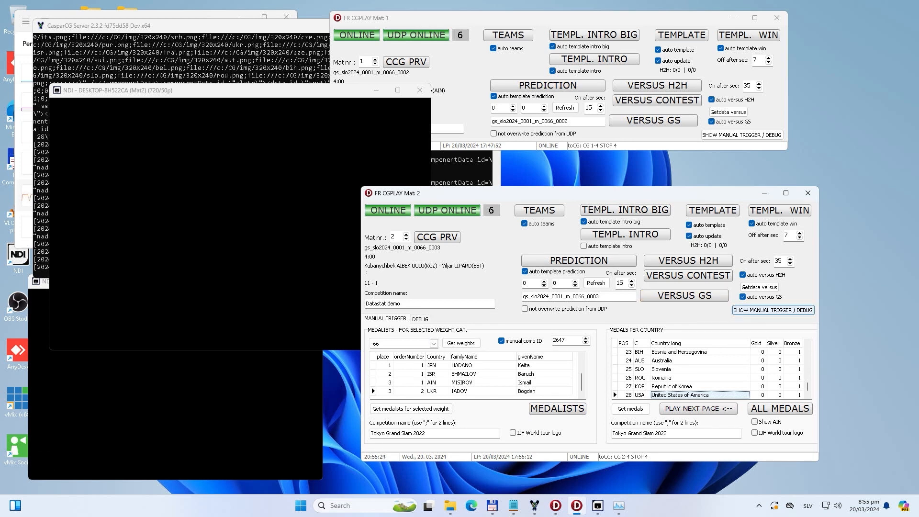
Step: Hide the manual trigger and debug section of Mat 2 and minimize the CasparCG Server console
{"action": "left_click", "coordinate": [773, 310]}
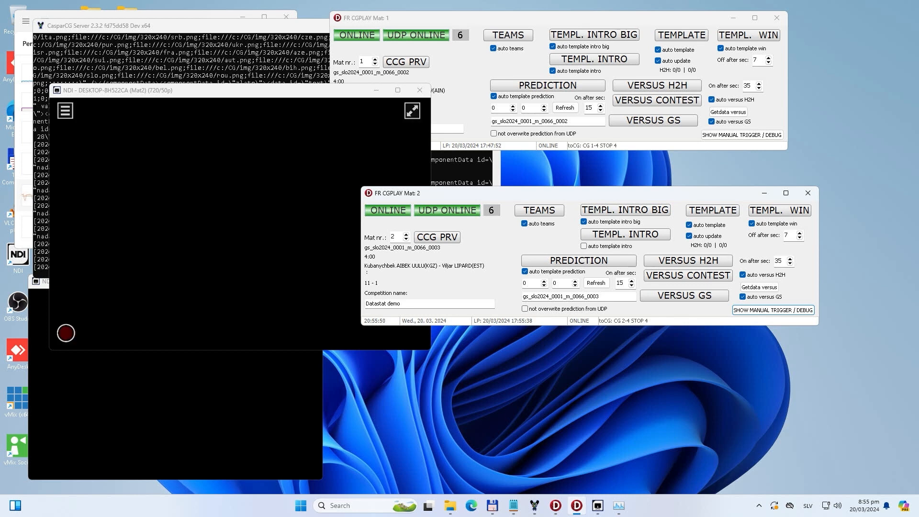
{"action": "left_click", "coordinate": [249, 26]}
{"action": "left_click", "coordinate": [447, 25]}
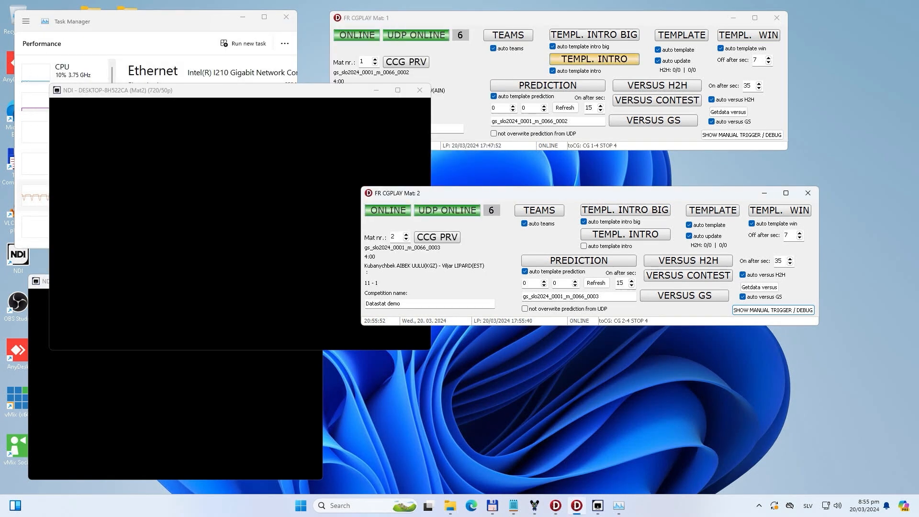
Step: Show the CPU performance graph in Task Manager and turn off auto template intro for Mat 1
{"action": "left_click", "coordinate": [191, 23]}
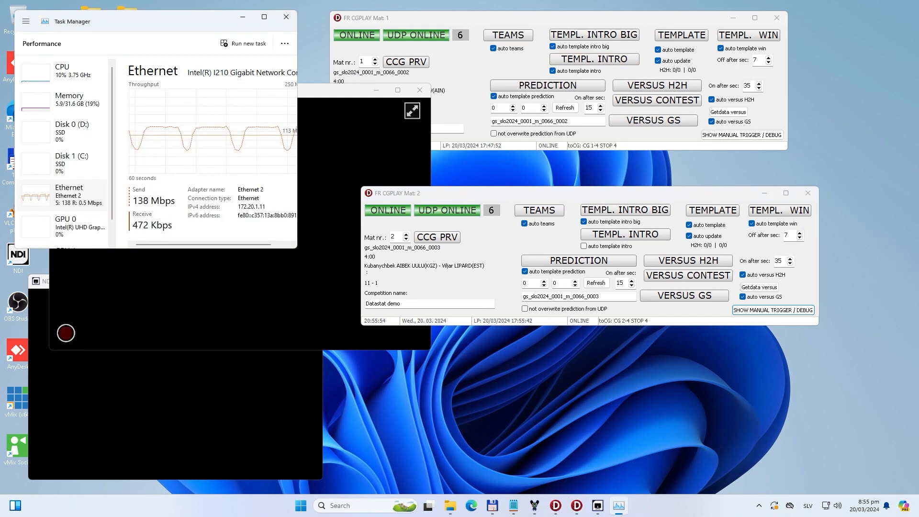
{"action": "left_click", "coordinate": [67, 73]}
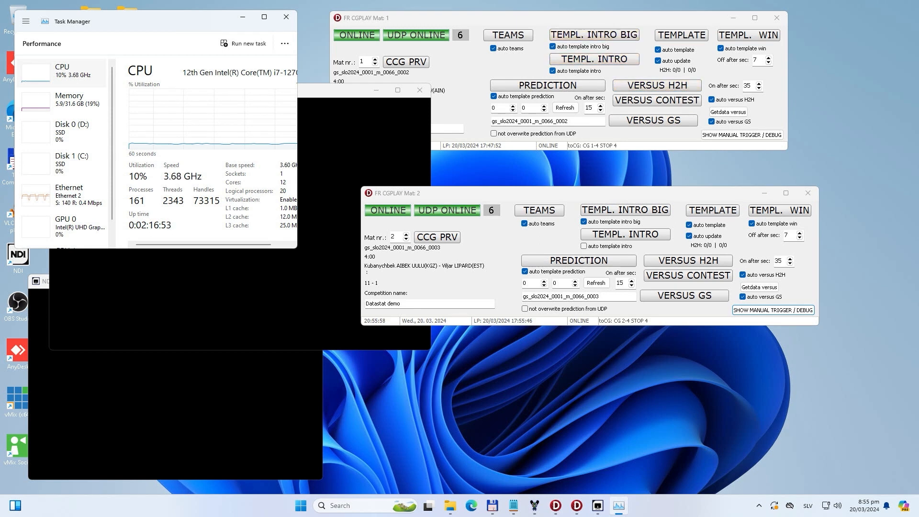
{"action": "left_click", "coordinate": [554, 70]}
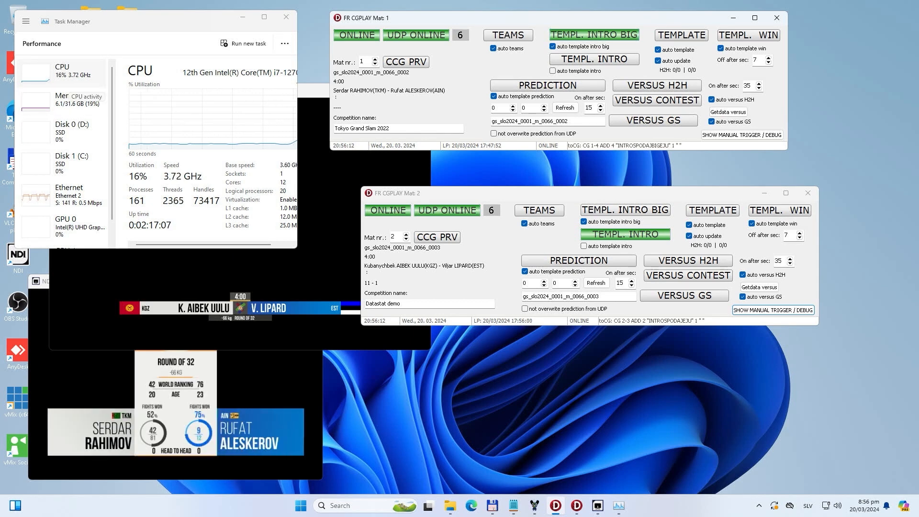
Step: Enlarge Task Manager, examine the CPU and NVIDIA T400 GPU load while both mats play intro graphics, and minimize it
{"action": "left_click", "coordinate": [68, 83]}
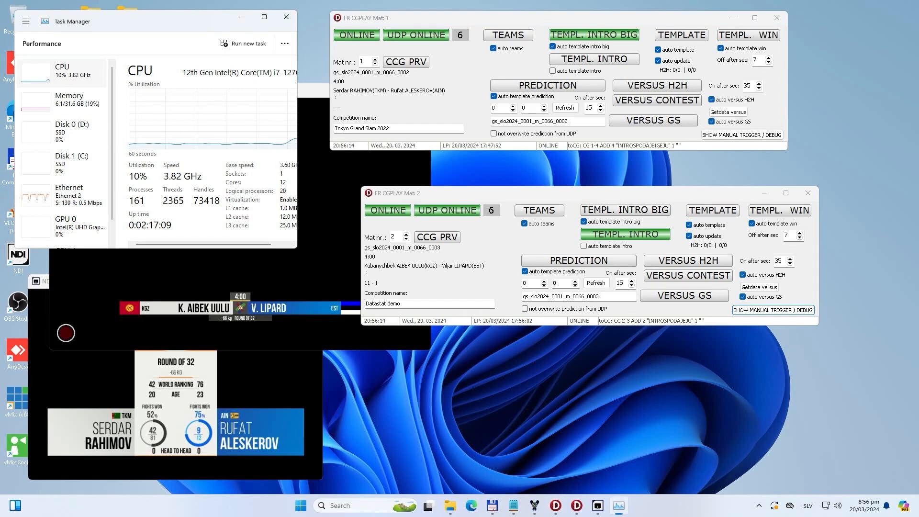
{"action": "left_click_drag", "start_coordinate": [297, 248], "coordinate": [429, 324]}
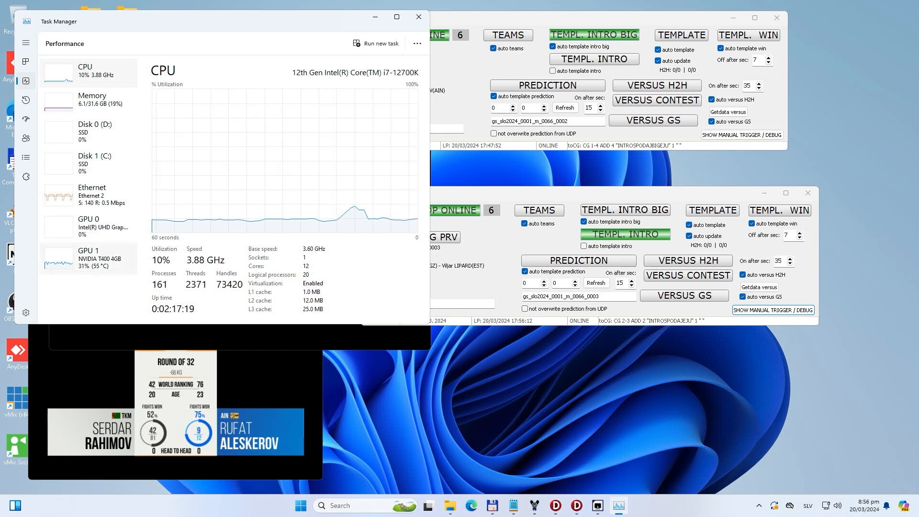
{"action": "left_click", "coordinate": [89, 258]}
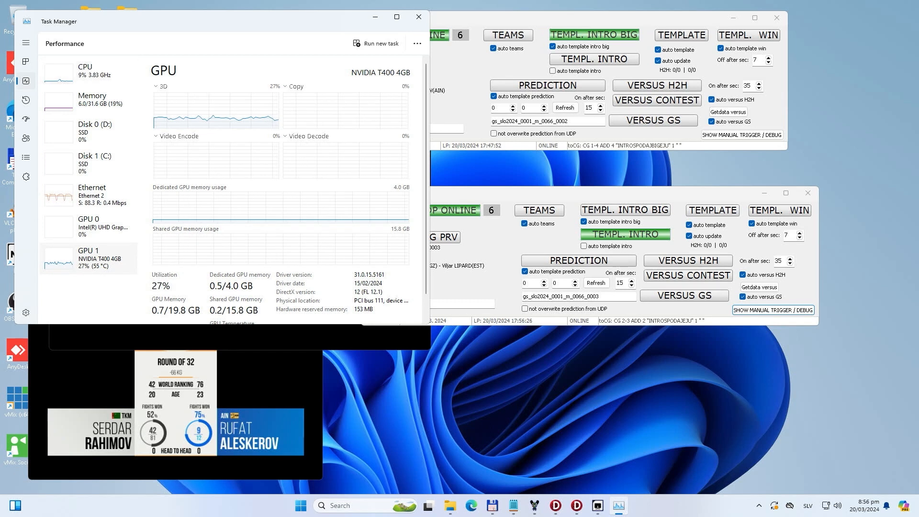
{"action": "left_click", "coordinate": [376, 16]}
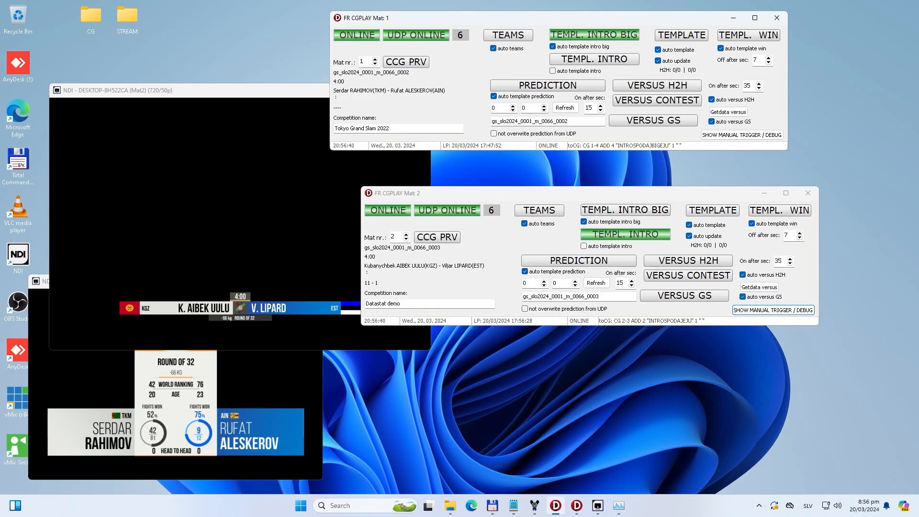
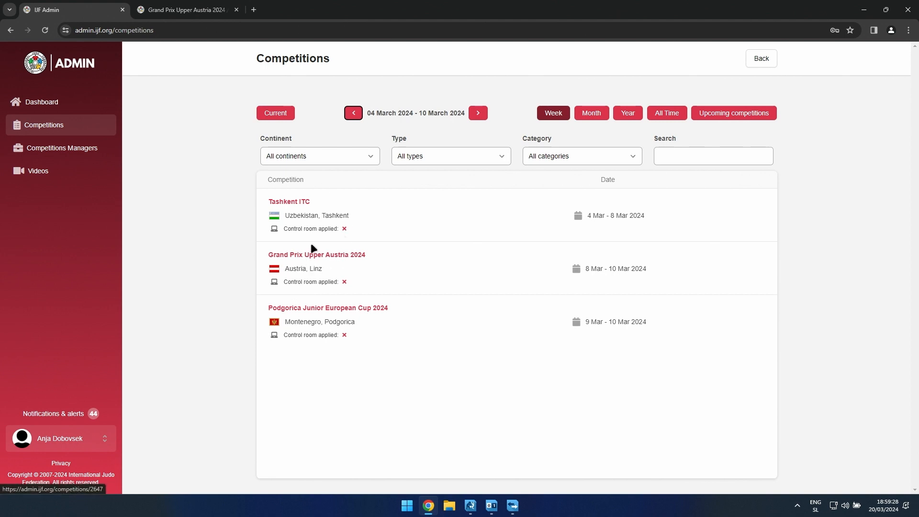
Step: Open the time blocks of Grand Prix Upper Austria 2024 and examine the Draw block and the 8 March Elimination Rounds block
{"action": "left_click", "coordinate": [345, 234]}
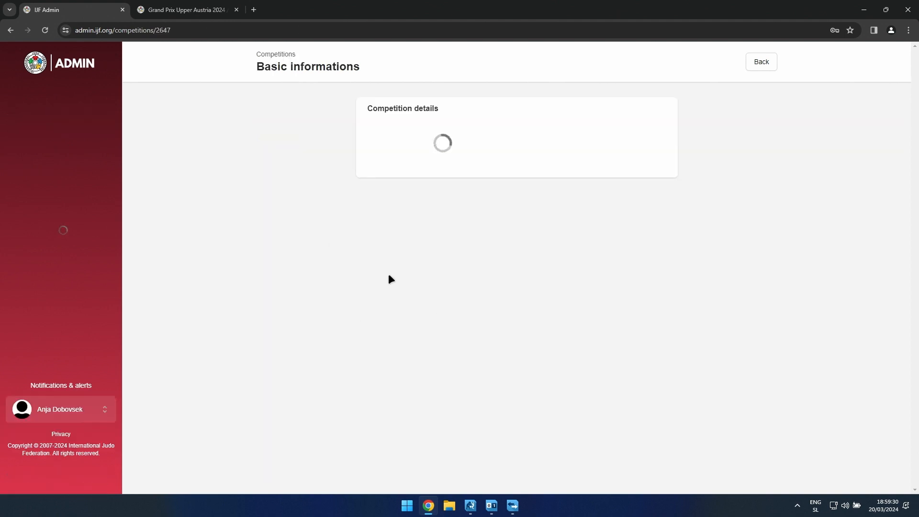
{"action": "left_click", "coordinate": [76, 213]}
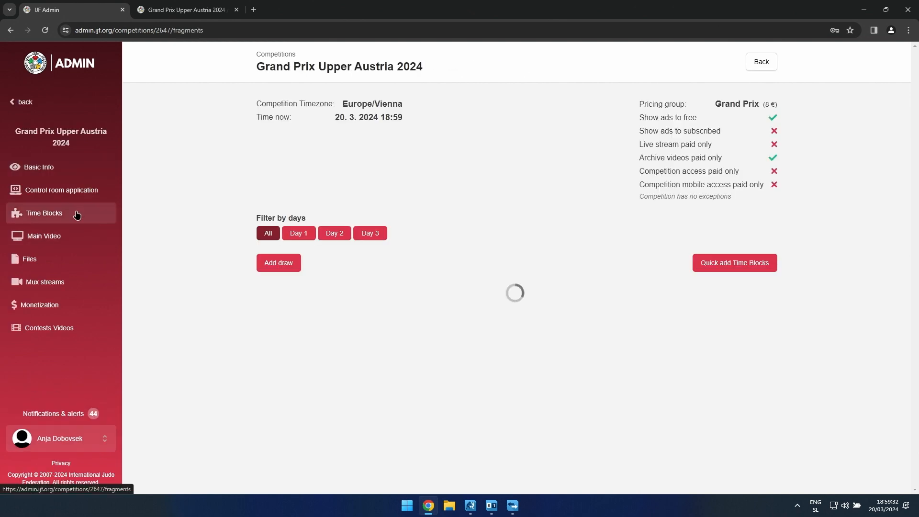
{"action": "scroll", "coordinate": [398, 334], "scroll_direction": "down", "scroll_amount": 3}
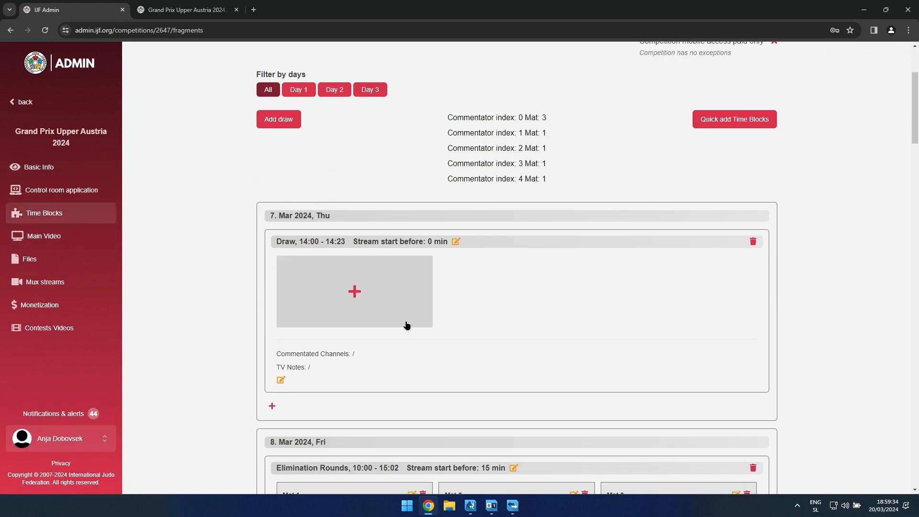
{"action": "scroll", "coordinate": [405, 378], "scroll_direction": "down", "scroll_amount": 4}
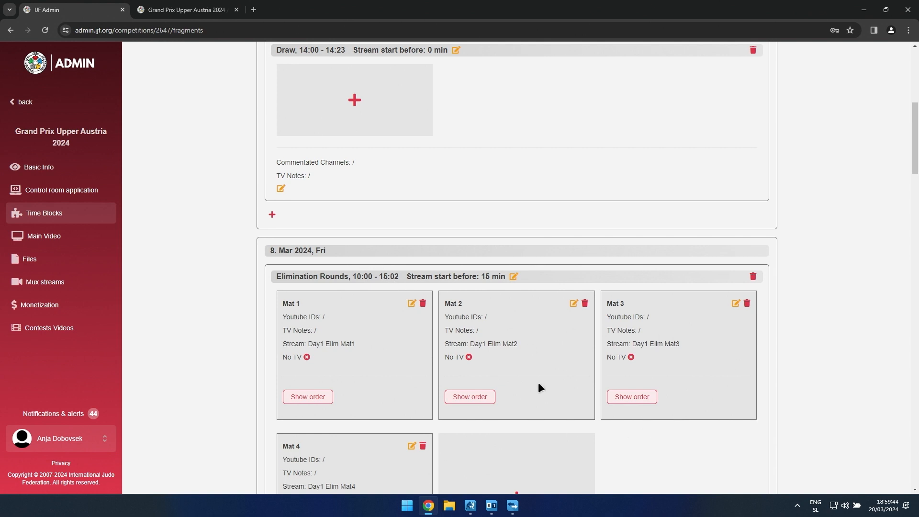
{"action": "scroll", "coordinate": [538, 378], "scroll_direction": "up", "scroll_amount": 3}
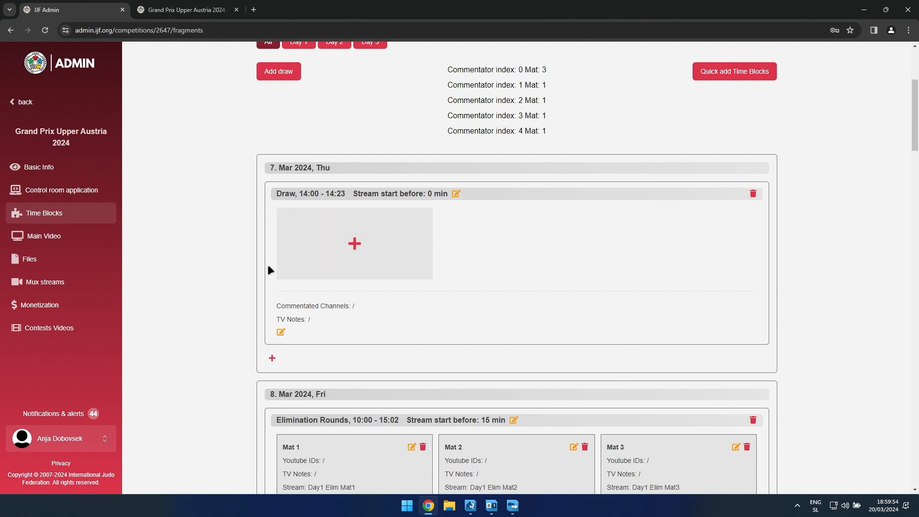
{"action": "scroll", "coordinate": [657, 367], "scroll_direction": "down", "scroll_amount": 3}
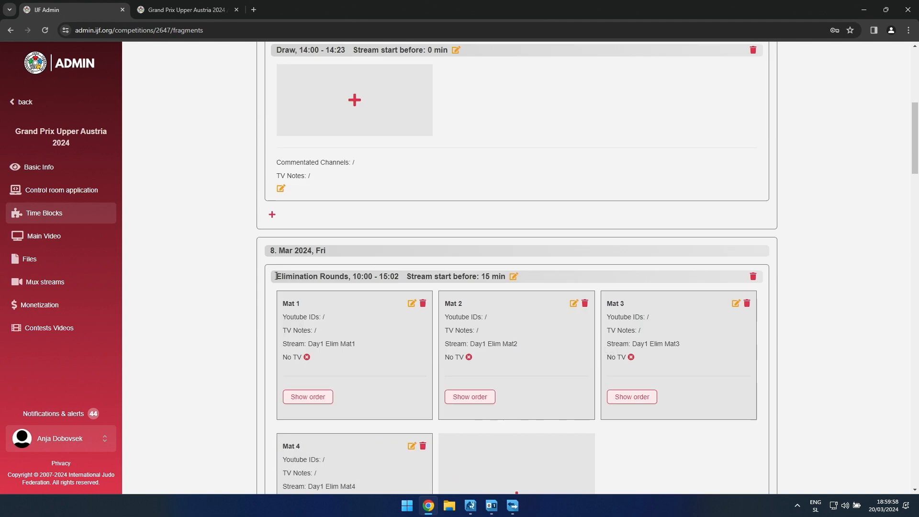
{"action": "left_click_drag", "start_coordinate": [275, 274], "coordinate": [398, 276]}
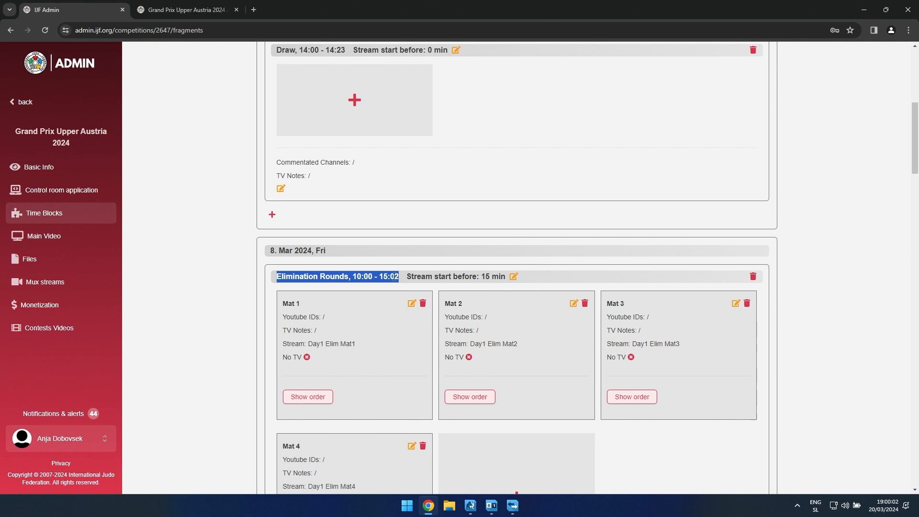
{"action": "left_click", "coordinate": [325, 276]}
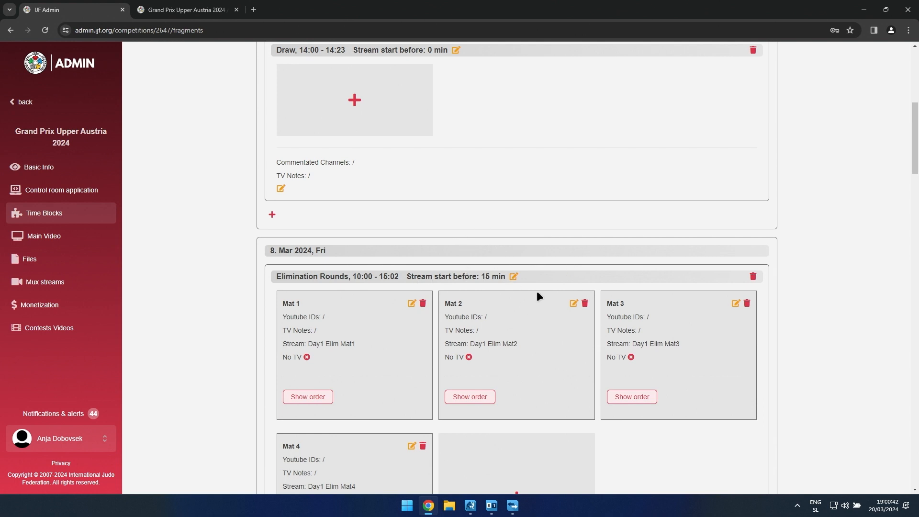
Step: Check the stream assignment of Mat 4 in the 8 March Elimination Rounds, keep Day1 Elim Mat4 and save it
{"action": "scroll", "coordinate": [430, 318], "scroll_direction": "down", "scroll_amount": 1}
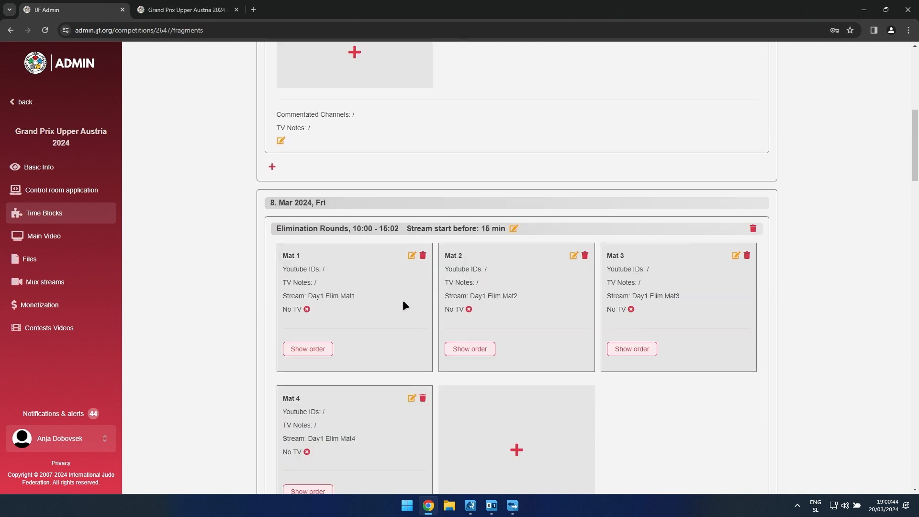
{"action": "scroll", "coordinate": [425, 419], "scroll_direction": "down", "scroll_amount": 1}
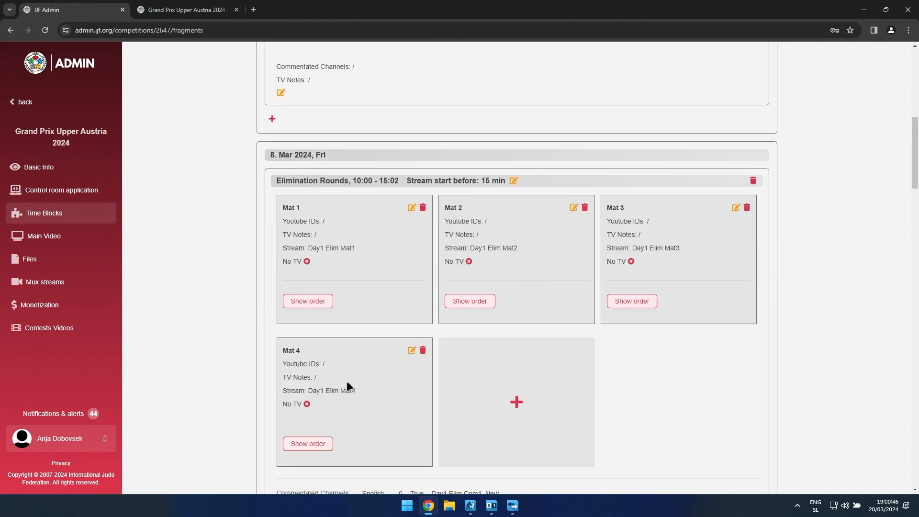
{"action": "left_click", "coordinate": [411, 351]}
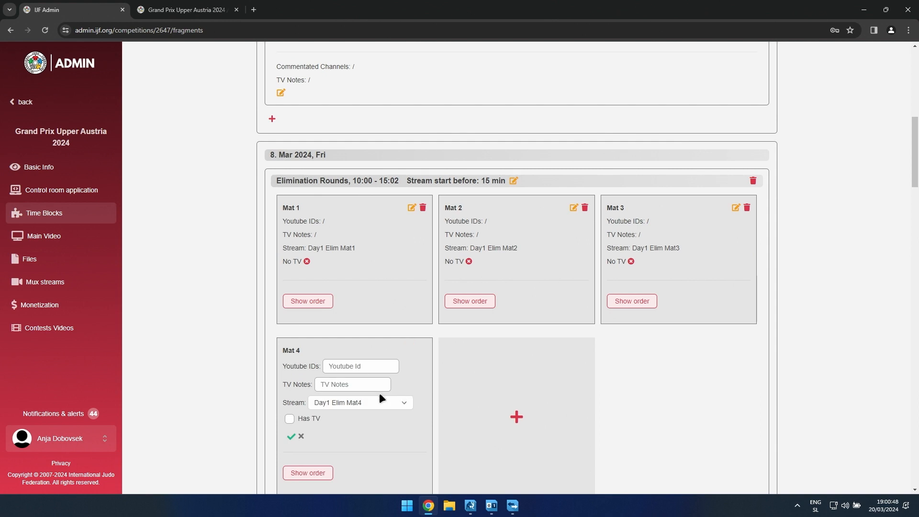
{"action": "left_click", "coordinate": [402, 403]}
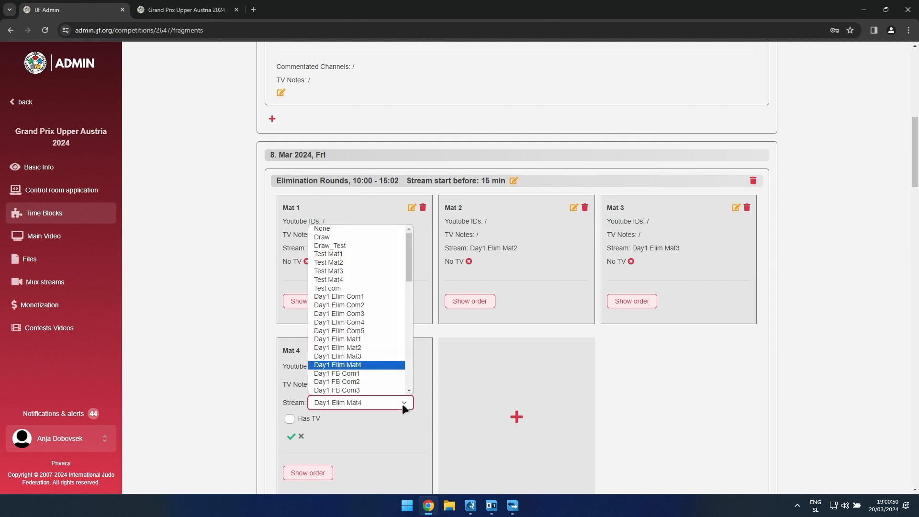
{"action": "left_click", "coordinate": [401, 403]}
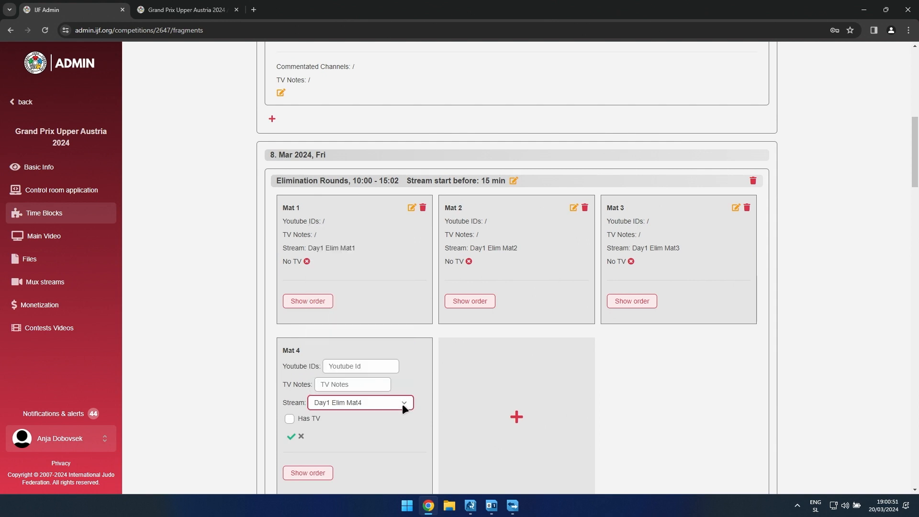
{"action": "left_click", "coordinate": [290, 436]}
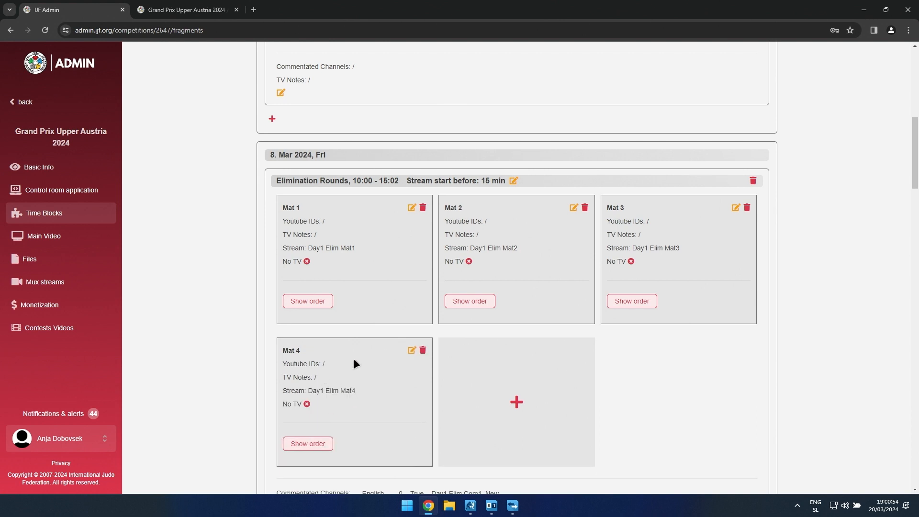
Step: Review the Grand Prix Upper Austria 2024 Mux streams, then return to its time blocks and view the elimination rounds' commentated channels
{"action": "left_click", "coordinate": [46, 283]}
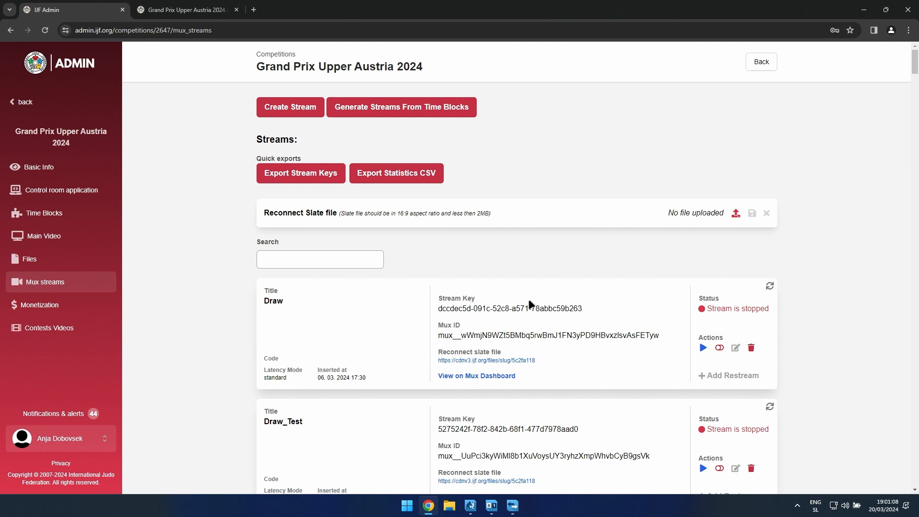
{"action": "scroll", "coordinate": [378, 316], "scroll_direction": "down", "scroll_amount": 7}
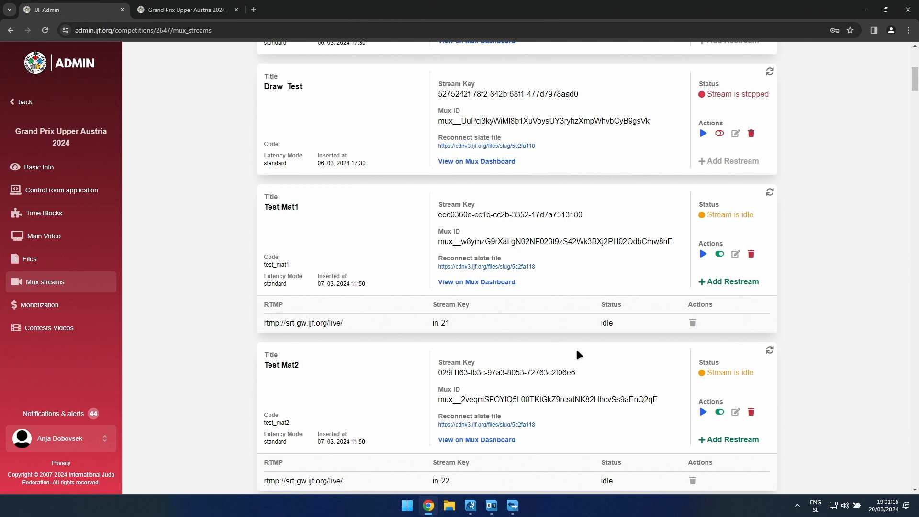
{"action": "left_click", "coordinate": [44, 213]}
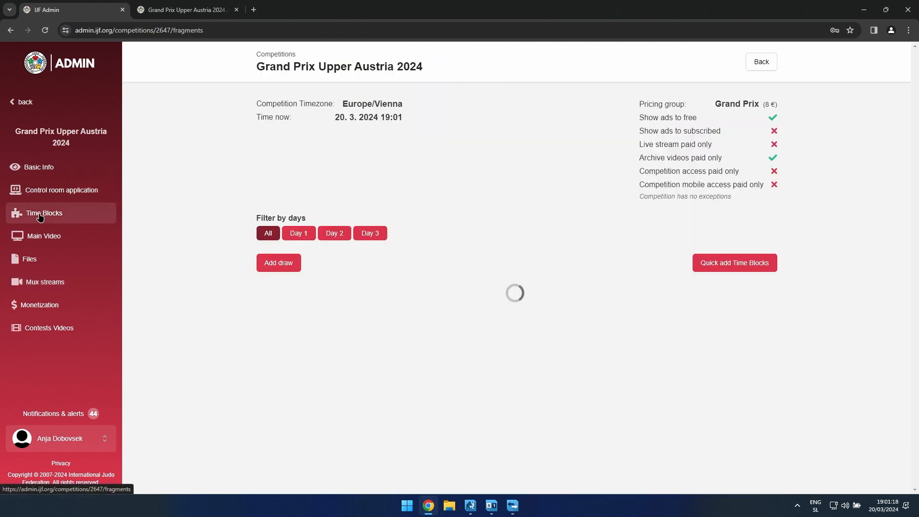
{"action": "scroll", "coordinate": [351, 281], "scroll_direction": "down", "scroll_amount": 13}
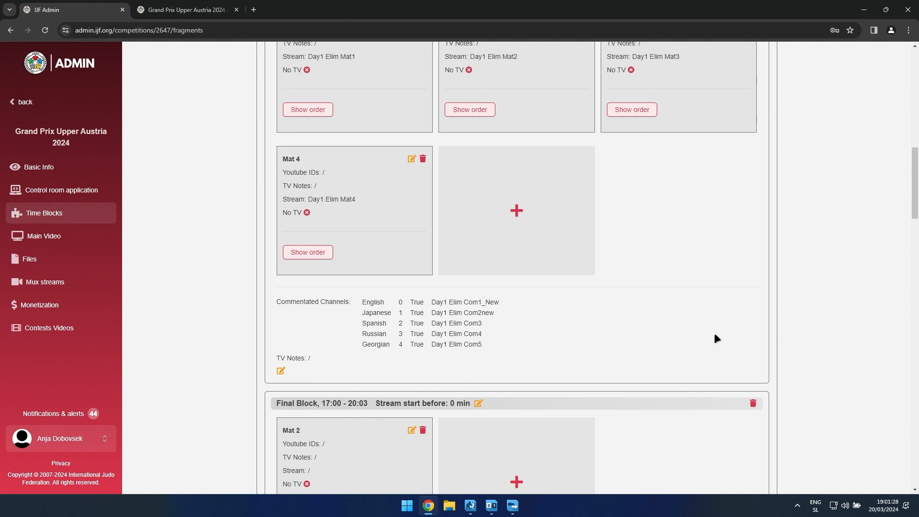
Step: Open Riga Senior European Cup 2024 from the week of 11–17 March 2024 and examine its draw and test Mux streams
{"action": "left_click", "coordinate": [21, 105]}
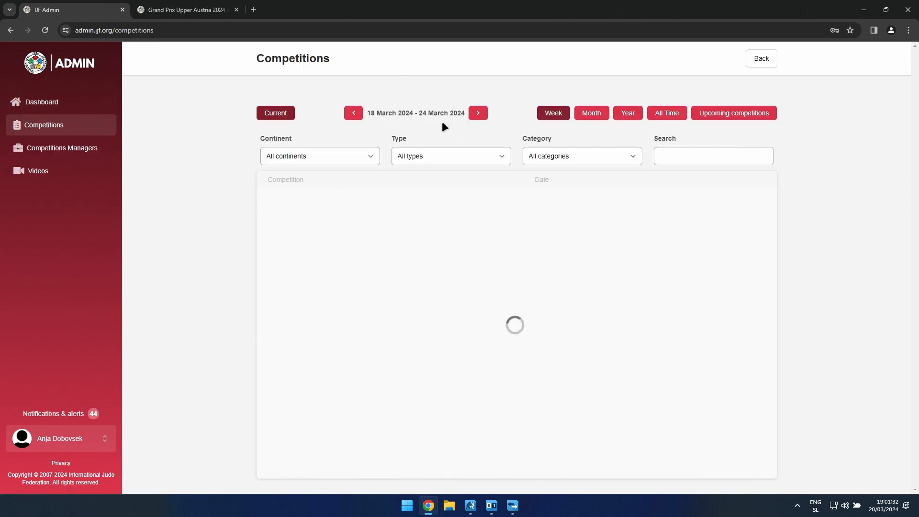
{"action": "left_click", "coordinate": [355, 115]}
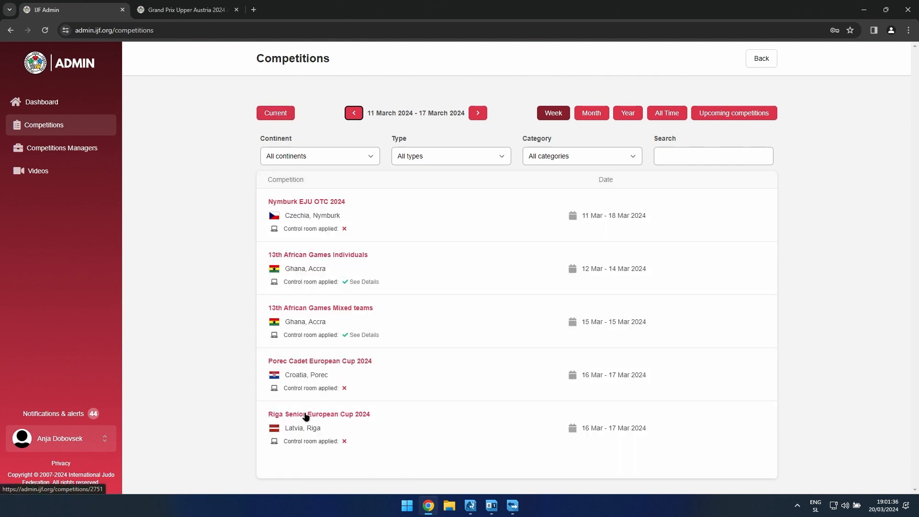
{"action": "left_click", "coordinate": [306, 414]}
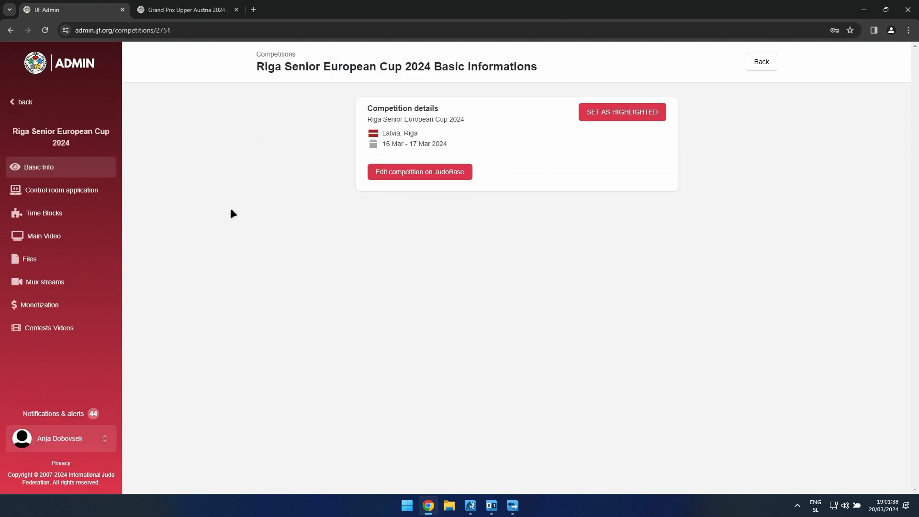
{"action": "left_click", "coordinate": [61, 282]}
{"action": "scroll", "coordinate": [687, 252], "scroll_direction": "down", "scroll_amount": 2}
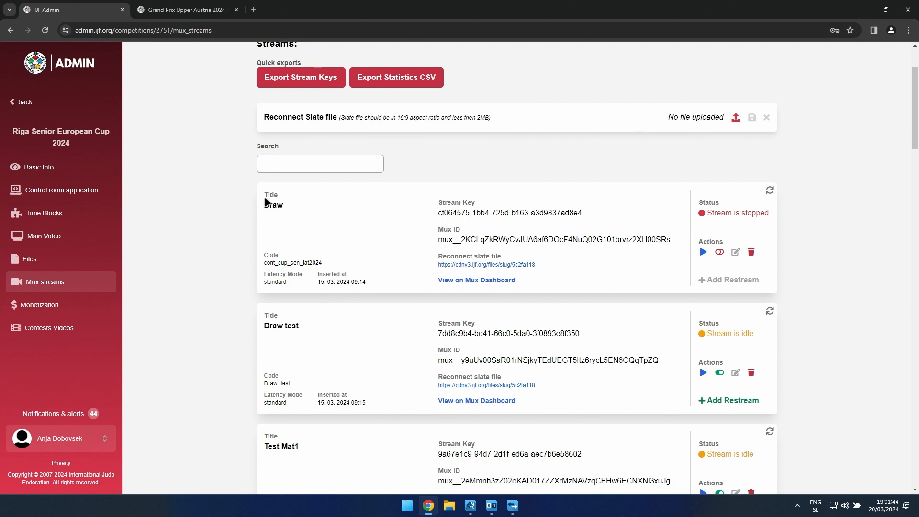
{"action": "scroll", "coordinate": [287, 330], "scroll_direction": "down", "scroll_amount": 2}
{"action": "scroll", "coordinate": [285, 377], "scroll_direction": "down", "scroll_amount": 2}
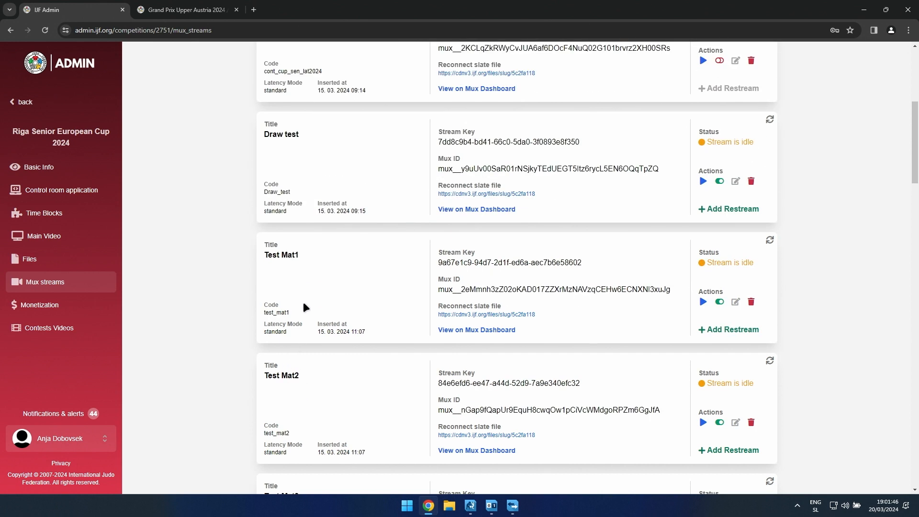
{"action": "scroll", "coordinate": [311, 311], "scroll_direction": "down", "scroll_amount": 2}
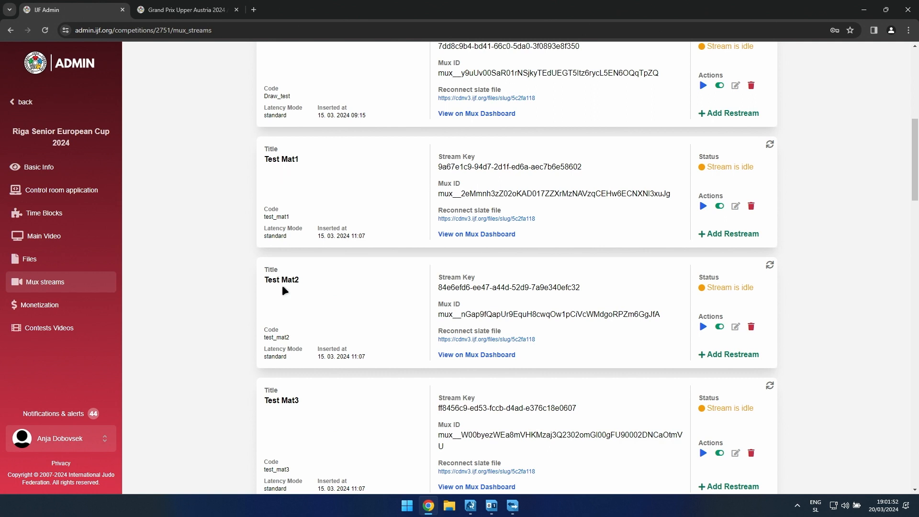
{"action": "scroll", "coordinate": [294, 259], "scroll_direction": "down", "scroll_amount": 4}
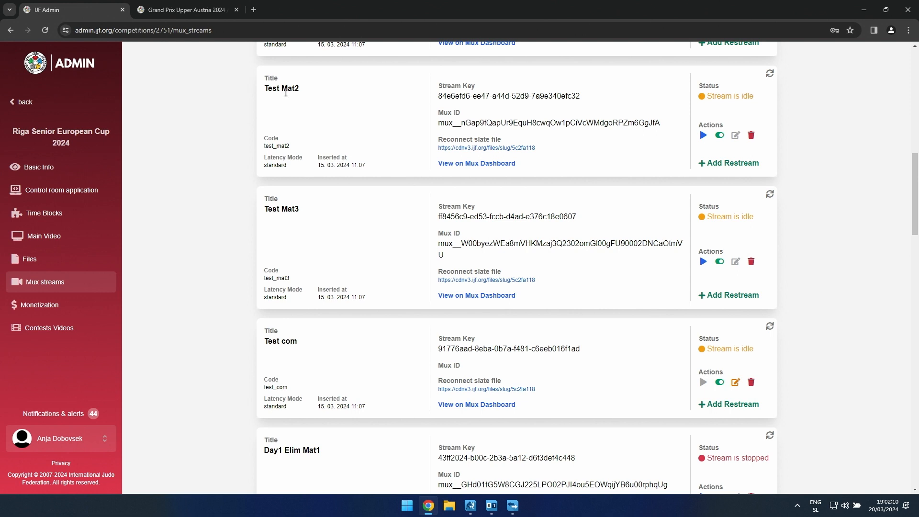
Step: Review the time blocks of Riga Senior European Cup 2024, including the Draw and the 16 March Elimination Rounds
{"action": "left_click", "coordinate": [48, 213]}
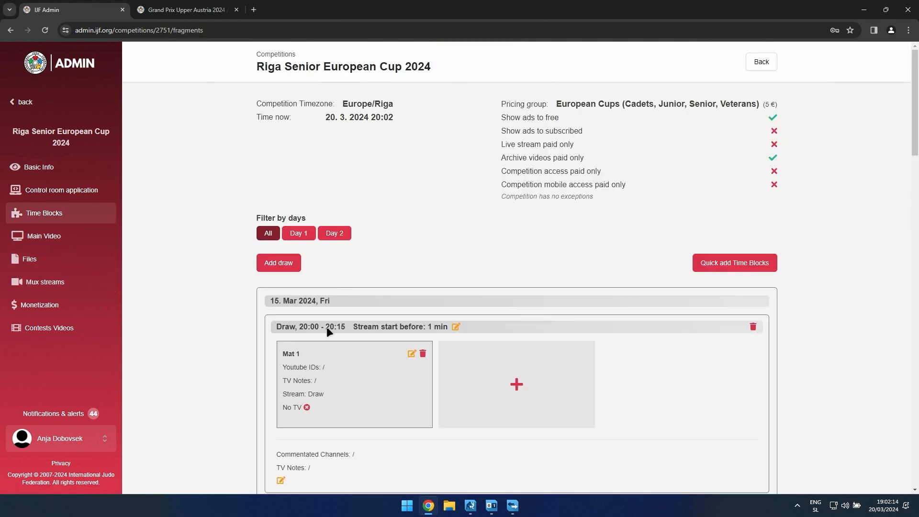
{"action": "scroll", "coordinate": [335, 335], "scroll_direction": "down", "scroll_amount": 8}
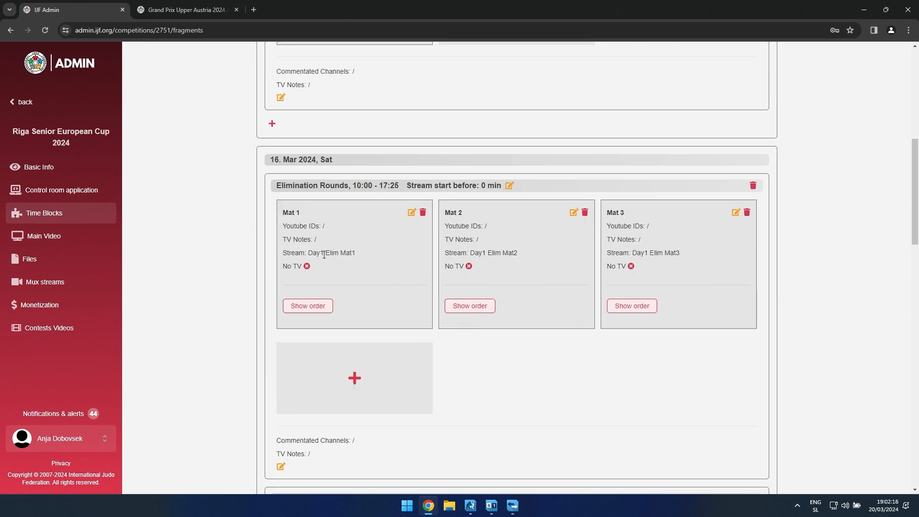
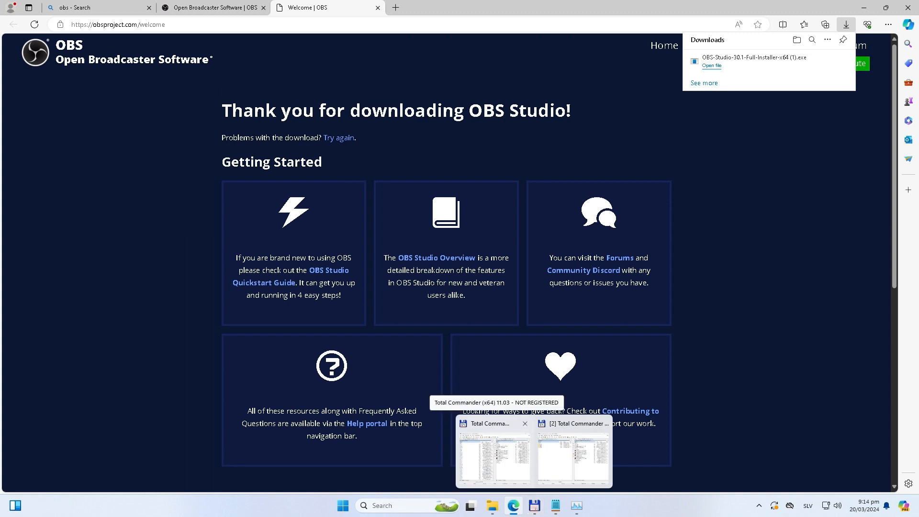
{"action": "left_click", "coordinate": [494, 457]}
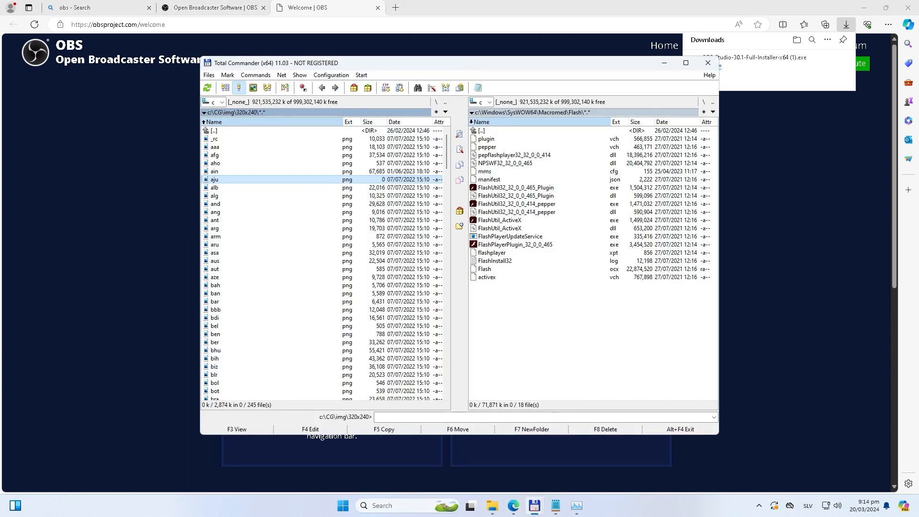
{"action": "double_click", "coordinate": [214, 131]}
{"action": "left_click", "coordinate": [213, 131]}
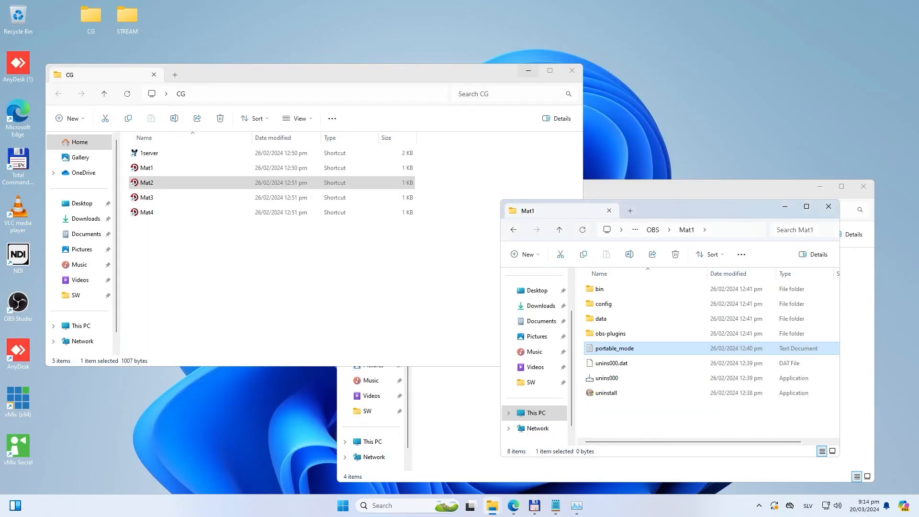
Step: Minimize the CG folder window and move the STREAM folder window to the upper-left area of the desktop
{"action": "left_click", "coordinate": [529, 70]}
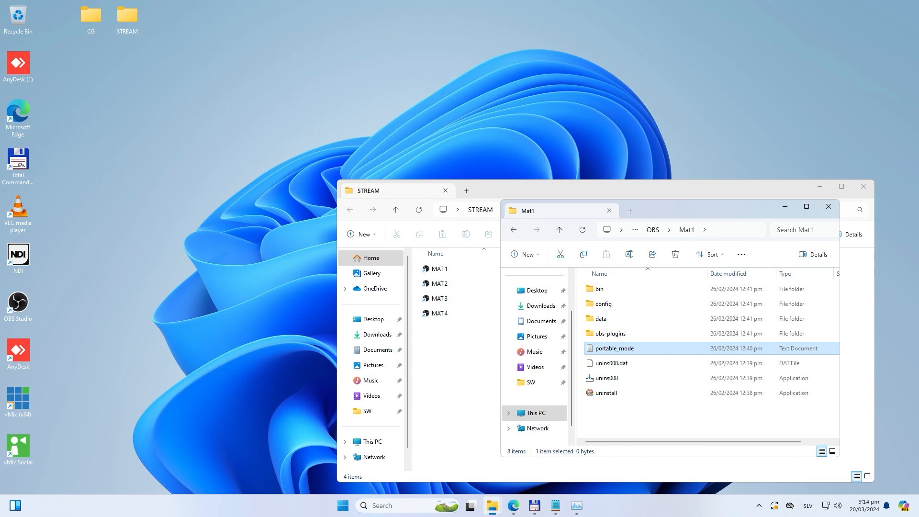
{"action": "left_click_drag", "start_coordinate": [488, 190], "coordinate": [192, 51]}
{"action": "mouse_move", "coordinate": [492, 506]}
{"action": "left_click", "coordinate": [534, 505]}
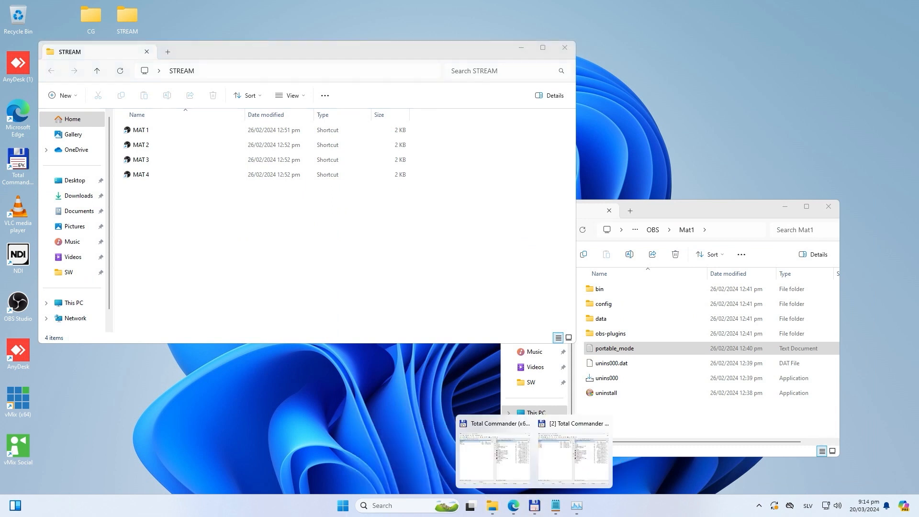
{"action": "left_click", "coordinate": [495, 454]}
{"action": "key", "text": "Tab"}
{"action": "key", "text": "Tab"}
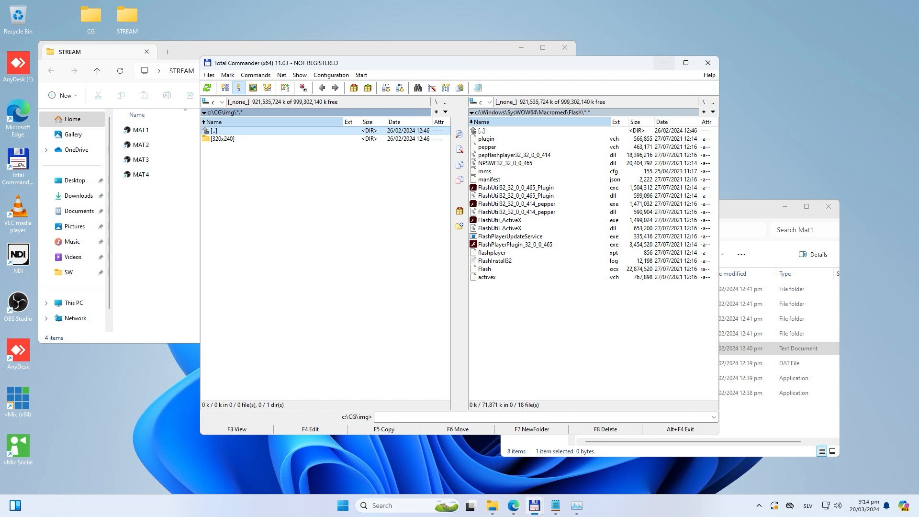
{"action": "left_click", "coordinate": [664, 63]}
Step: Browse from the STREAM window to the Mat1 folder inside OBS on Local Disk (C:) and select all its contents
{"action": "mouse_move", "coordinate": [492, 506]}
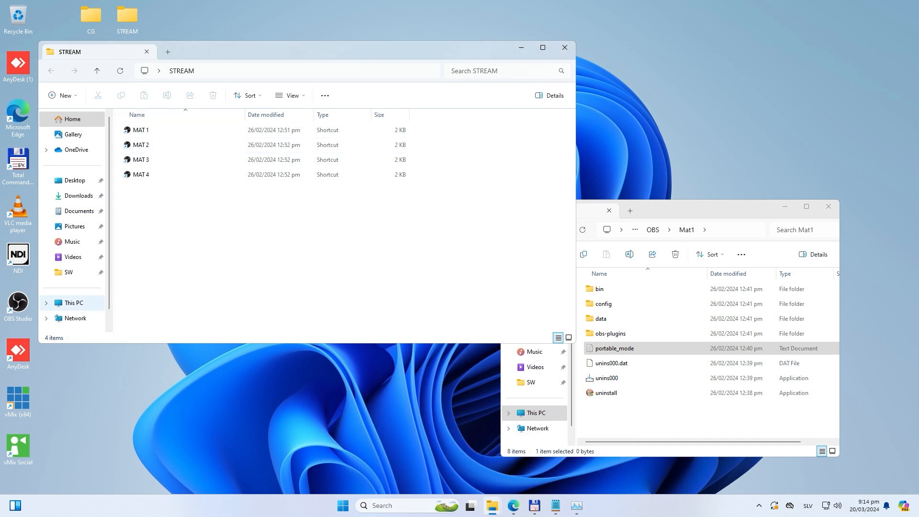
{"action": "left_click", "coordinate": [74, 303]}
{"action": "double_click", "coordinate": [153, 139]}
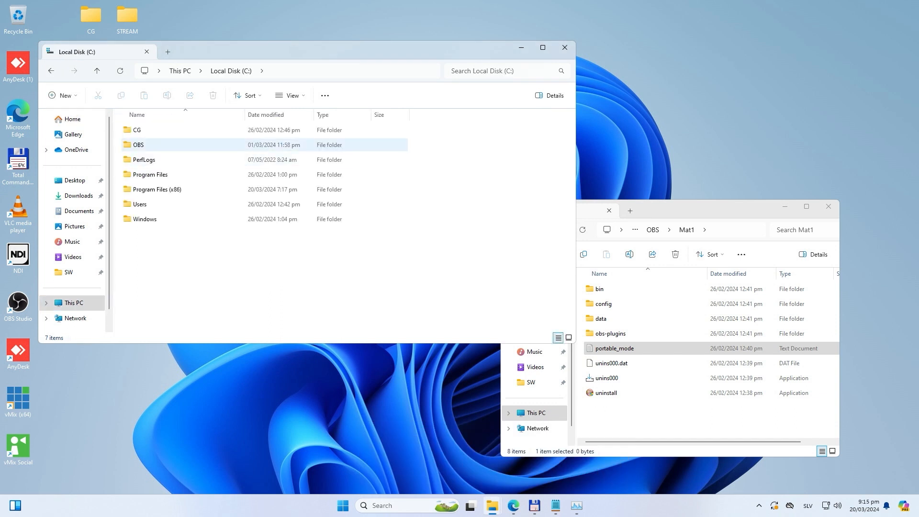
{"action": "double_click", "coordinate": [139, 144]}
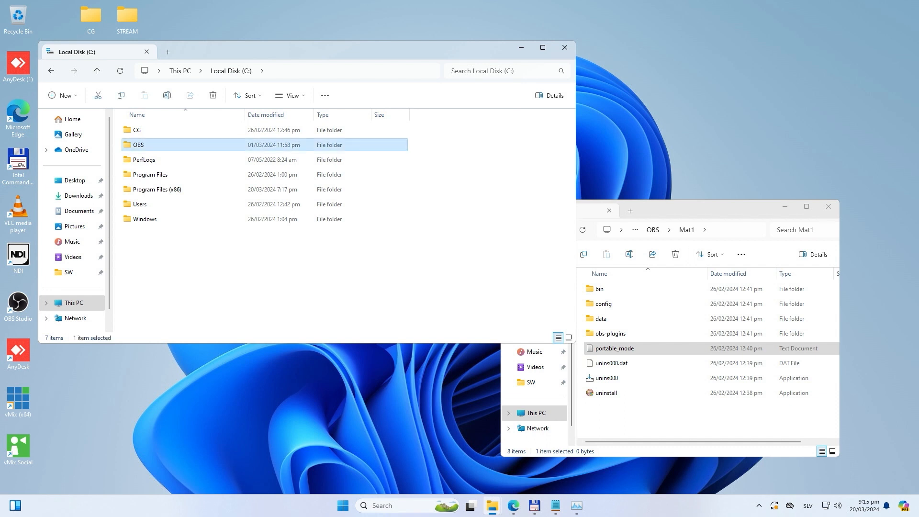
{"action": "mouse_move", "coordinate": [133, 137]}
{"action": "left_mouse_down"}
{"action": "mouse_move", "coordinate": [162, 187]}
{"action": "mouse_move", "coordinate": [130, 123]}
{"action": "left_mouse_up"}
{"action": "left_click", "coordinate": [201, 224]}
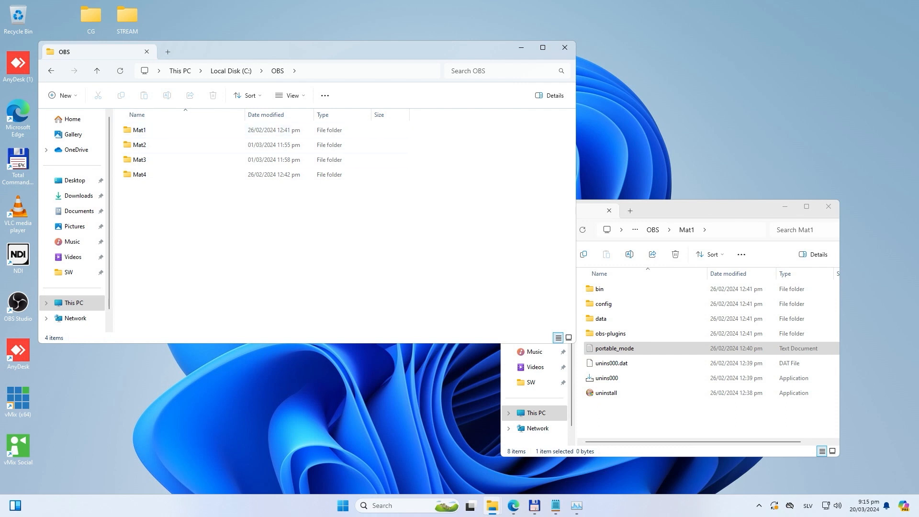
{"action": "double_click", "coordinate": [139, 130]}
{"action": "left_click_drag", "start_coordinate": [192, 267], "coordinate": [128, 120]}
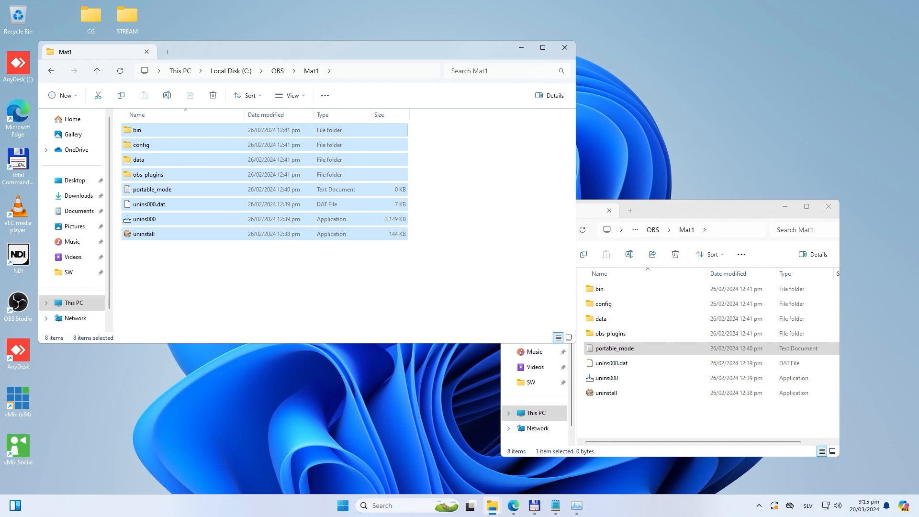
Step: Open a second File Explorer window and look through Program Files (x86) on the C: drive for the OBS installation
{"action": "key", "text": "ctrl+n"}
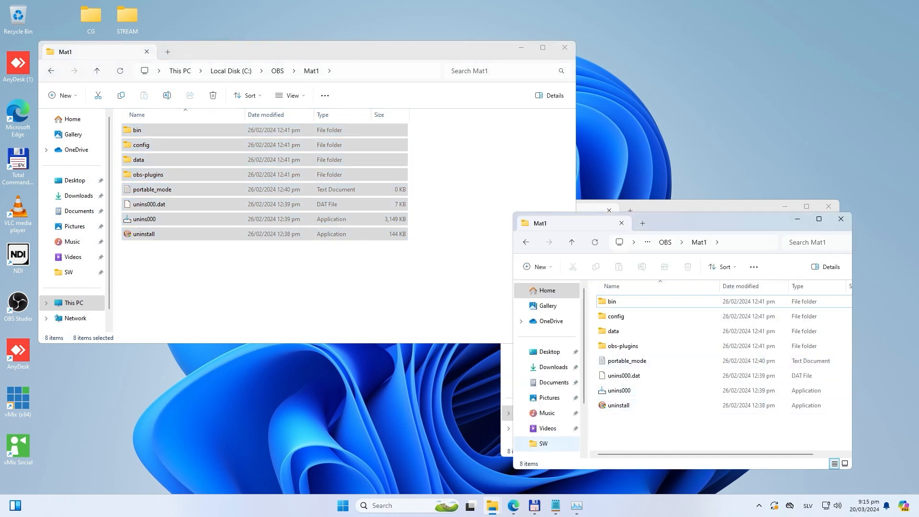
{"action": "scroll", "coordinate": [548, 374], "scroll_direction": "down", "scroll_amount": 3}
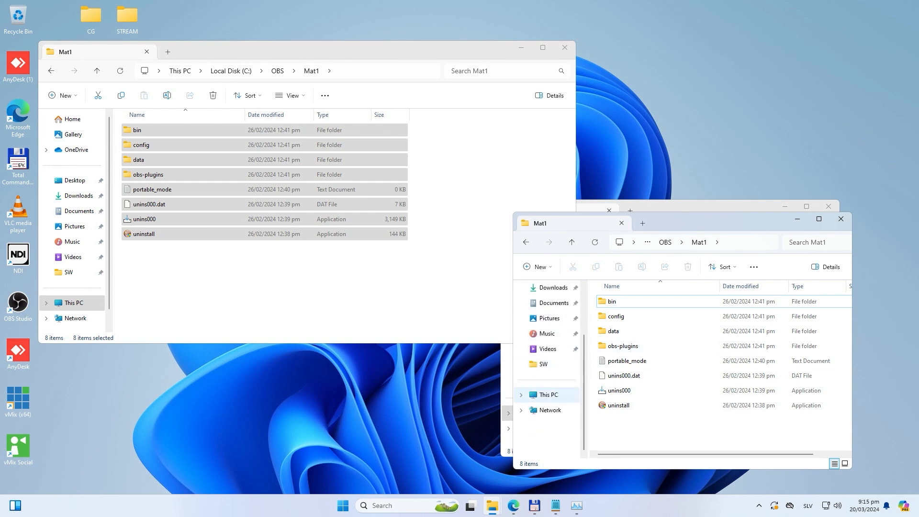
{"action": "left_click", "coordinate": [549, 395]}
{"action": "key", "text": "Return"}
{"action": "key", "text": "Down"}
{"action": "key", "text": "Down"}
{"action": "key", "text": "Down"}
{"action": "key", "text": "Return"}
{"action": "scroll", "coordinate": [636, 371], "scroll_direction": "down", "scroll_amount": 3}
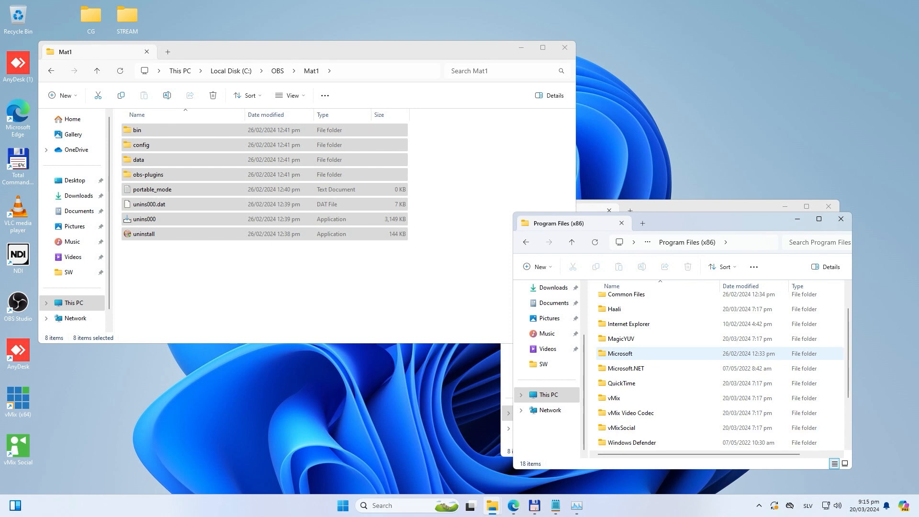
Step: Open the obs-studio folder in Program Files and select all its installation files
{"action": "key", "text": "BackSpace"}
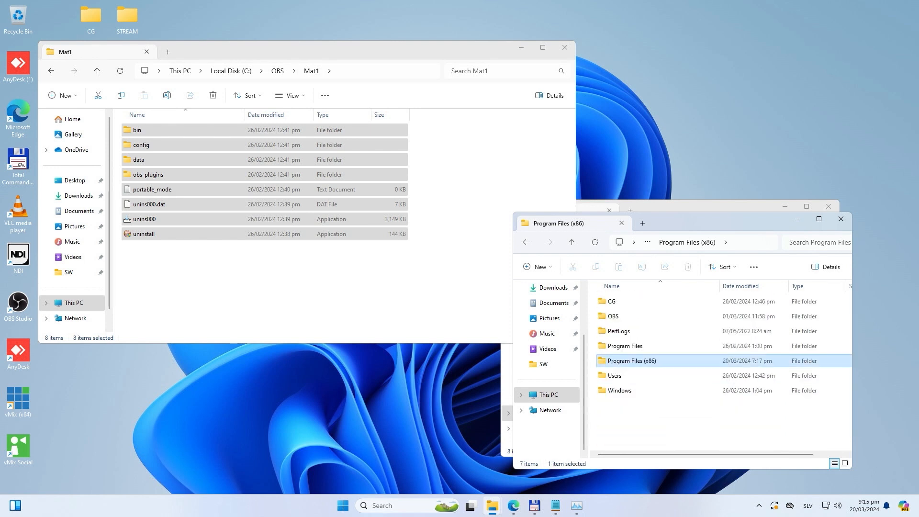
{"action": "key", "text": "Up"}
{"action": "key", "text": "Return"}
{"action": "scroll", "coordinate": [636, 390], "scroll_direction": "down", "scroll_amount": 3}
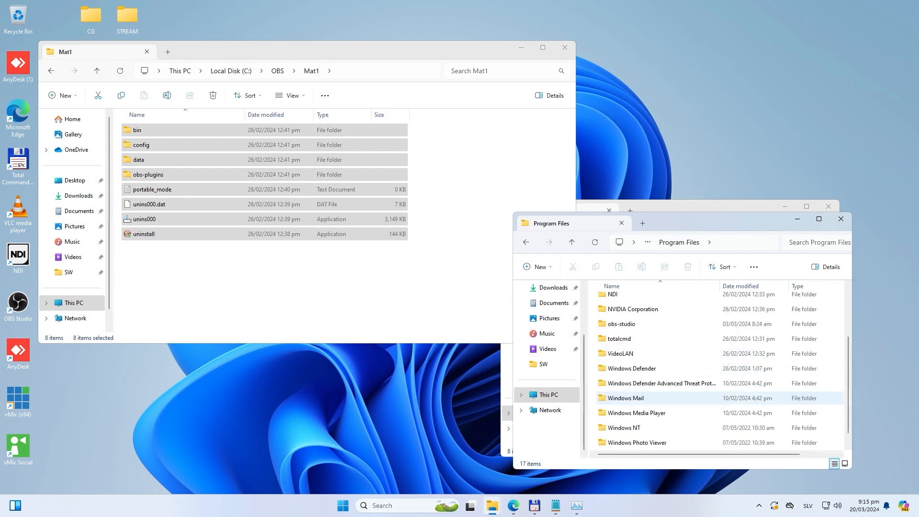
{"action": "scroll", "coordinate": [636, 375], "scroll_direction": "up", "scroll_amount": 3}
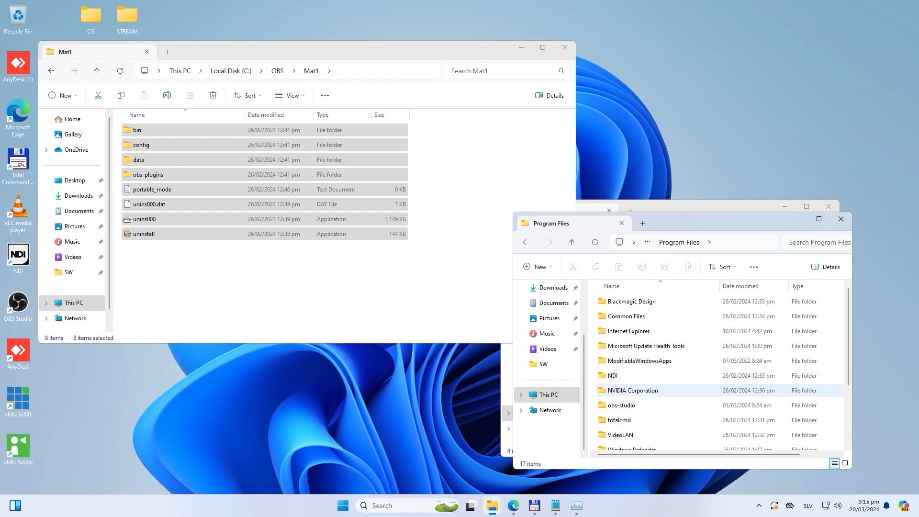
{"action": "double_click", "coordinate": [621, 405]}
{"action": "left_click_drag", "start_coordinate": [689, 407], "coordinate": [592, 293]}
{"action": "left_click_drag", "start_coordinate": [617, 331], "coordinate": [655, 333]}
Step: Show the mat folders inside OBS and review the contents of Mat1 before returning to the OBS folder
{"action": "left_click", "coordinate": [412, 282]}
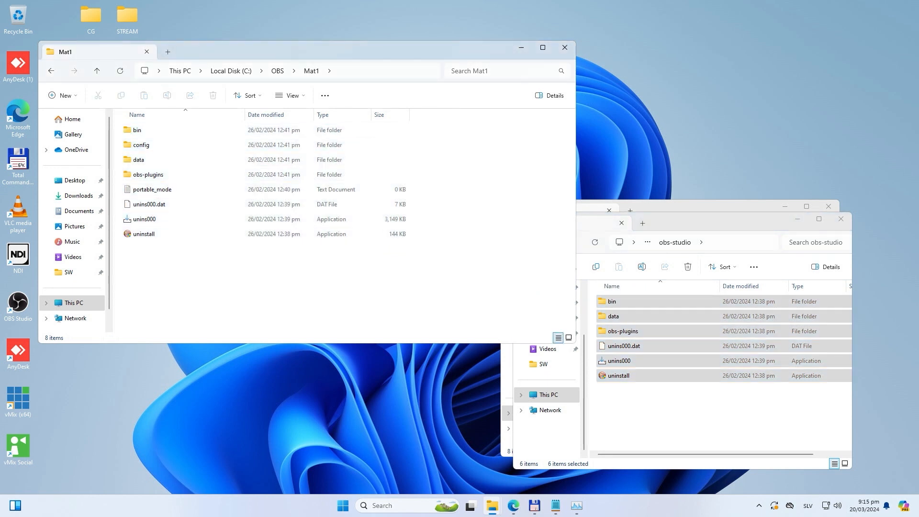
{"action": "left_click", "coordinate": [277, 71]}
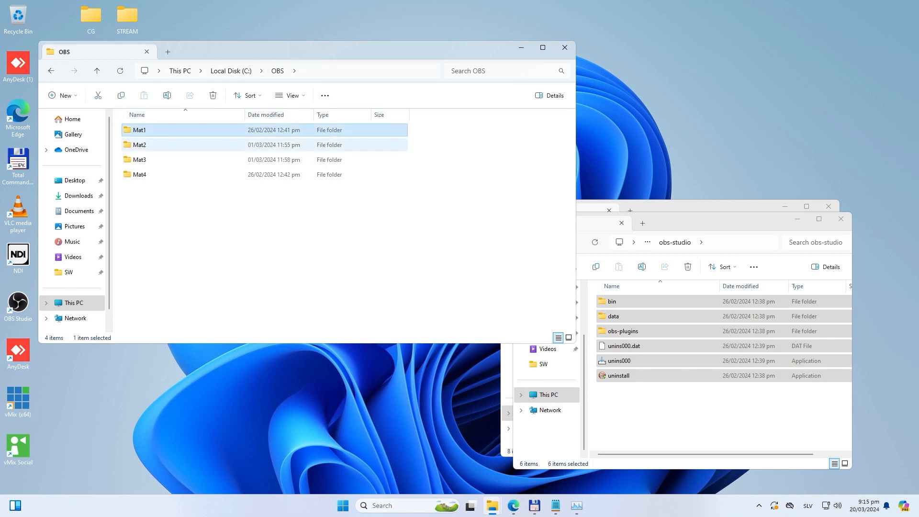
{"action": "mouse_move", "coordinate": [150, 196]}
{"action": "left_mouse_down"}
{"action": "mouse_move", "coordinate": [129, 120]}
{"action": "mouse_move", "coordinate": [153, 207]}
{"action": "left_mouse_up"}
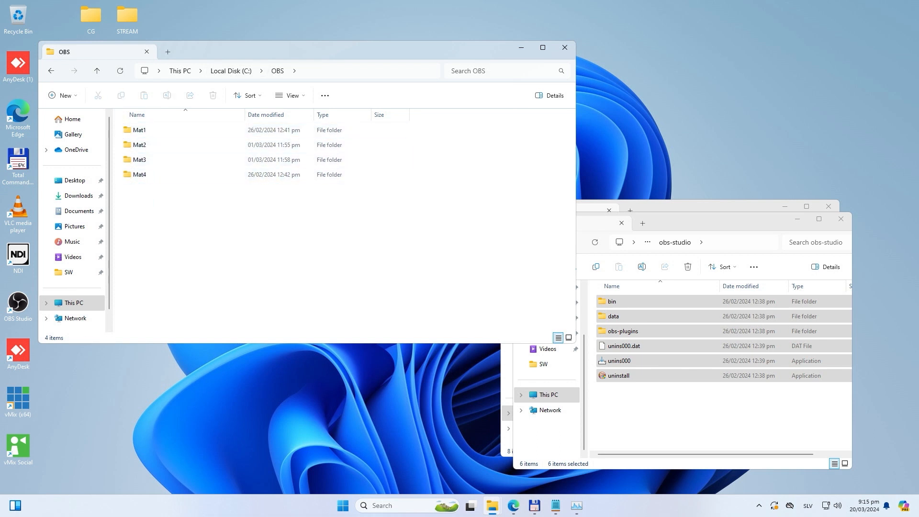
{"action": "double_click", "coordinate": [139, 130]}
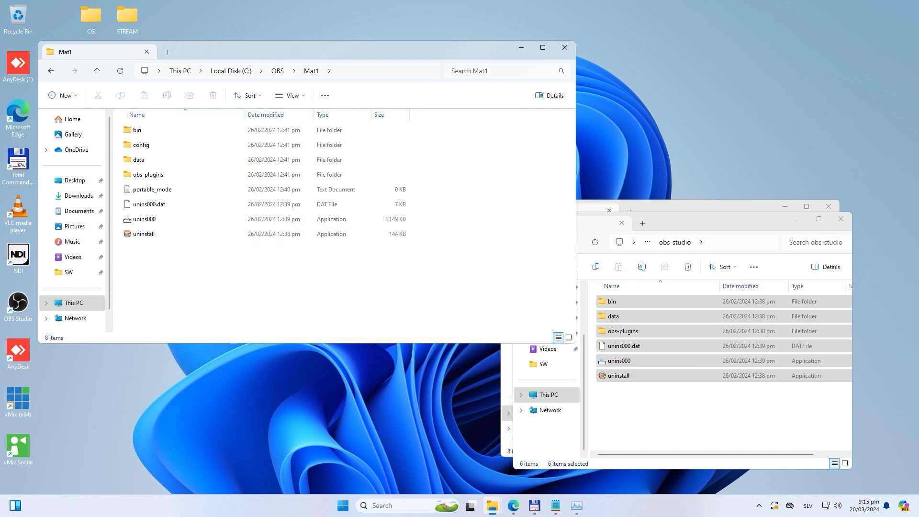
{"action": "left_click", "coordinate": [277, 70]}
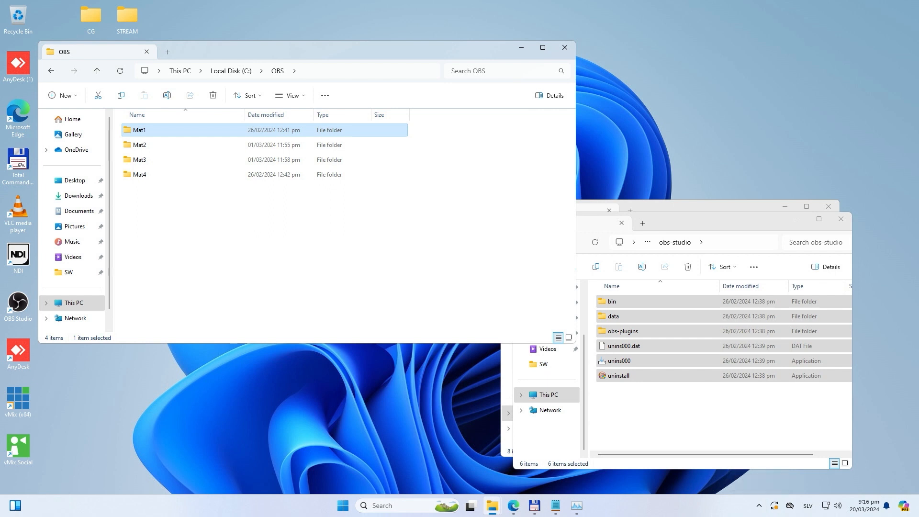
Step: Select the folders Mat1 to Mat4 in the OBS folder, then reopen Mat1
{"action": "left_click", "coordinate": [282, 215]}
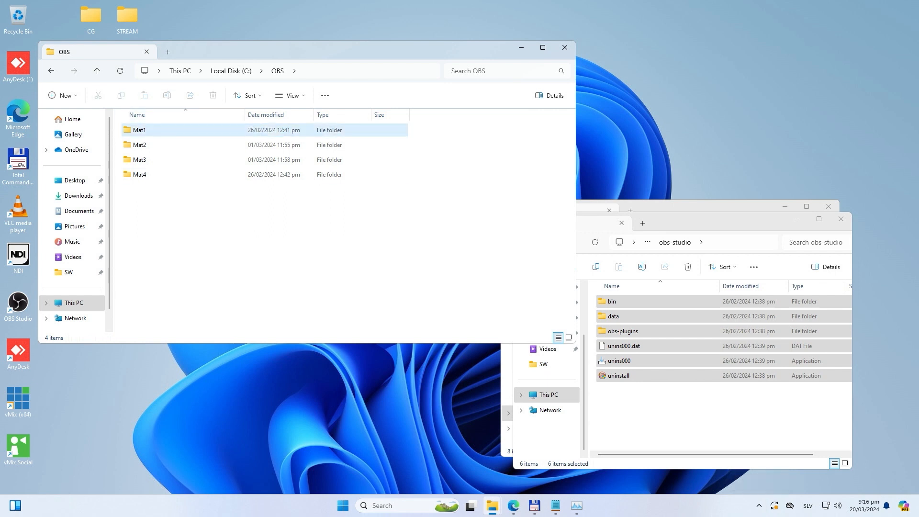
{"action": "left_click_drag", "start_coordinate": [233, 239], "coordinate": [141, 129]}
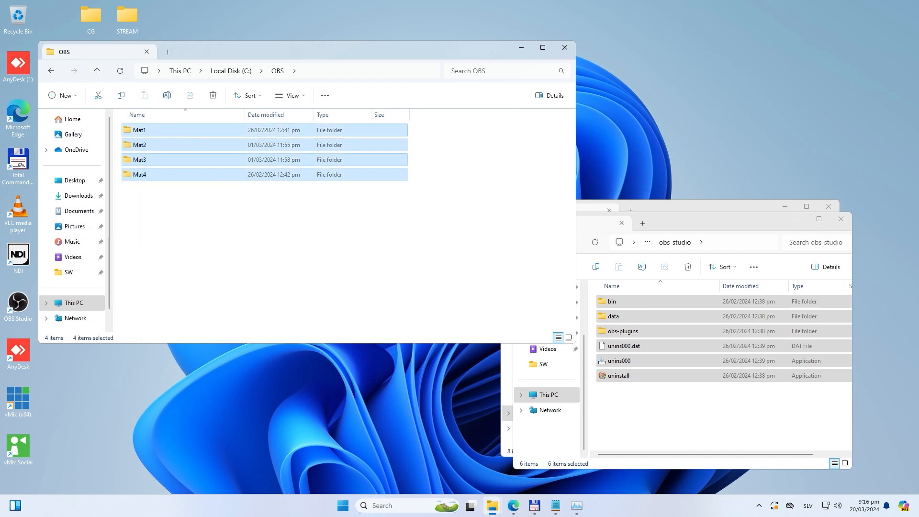
{"action": "left_click", "coordinate": [201, 145]}
{"action": "double_click", "coordinate": [143, 130]}
{"action": "left_click_drag", "start_coordinate": [164, 212], "coordinate": [161, 274]}
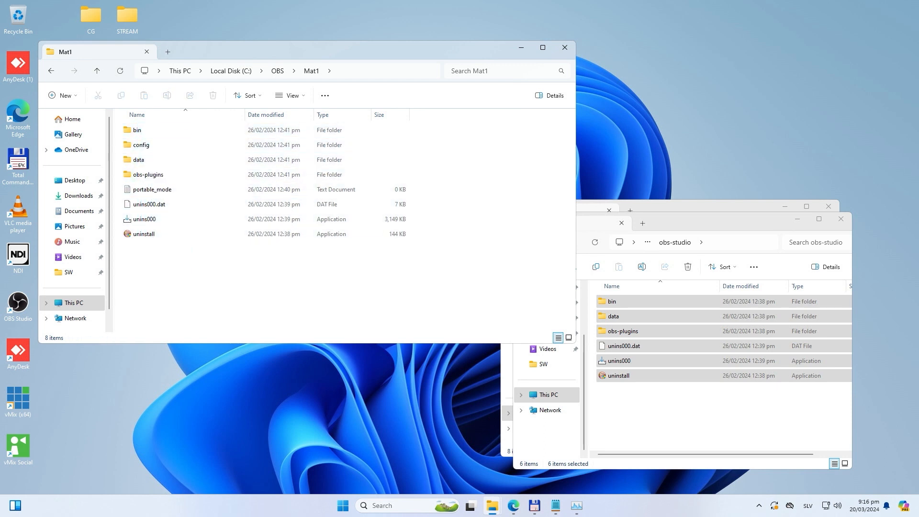
Step: Point out the portable_mode text file in Mat1 and open its name for editing, leaving the name as it is
{"action": "left_click", "coordinate": [153, 190]}
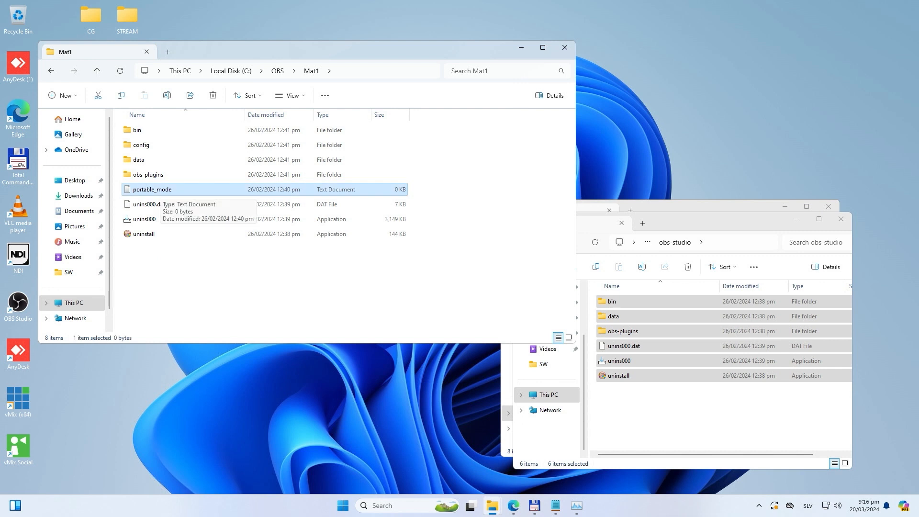
{"action": "left_click", "coordinate": [354, 70]}
{"action": "left_click_drag", "start_coordinate": [182, 70], "coordinate": [140, 70]}
{"action": "left_click", "coordinate": [268, 273]}
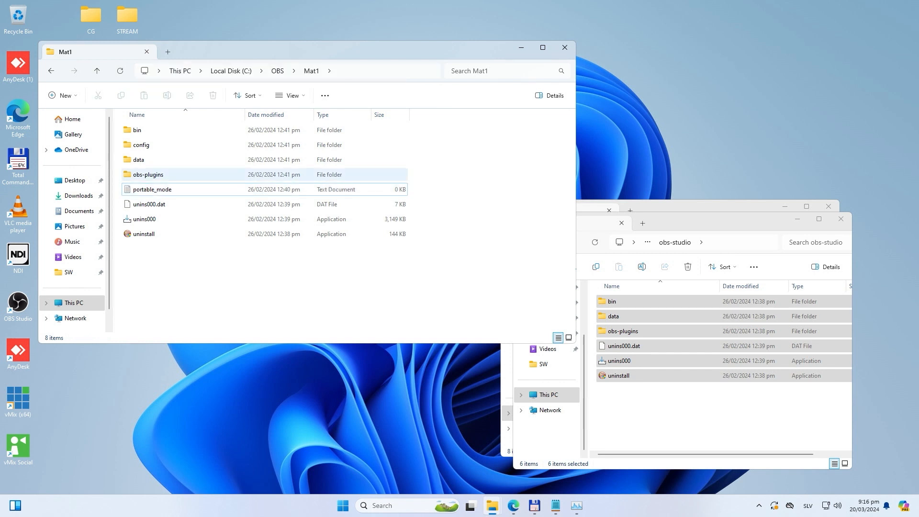
{"action": "left_click", "coordinate": [186, 189]}
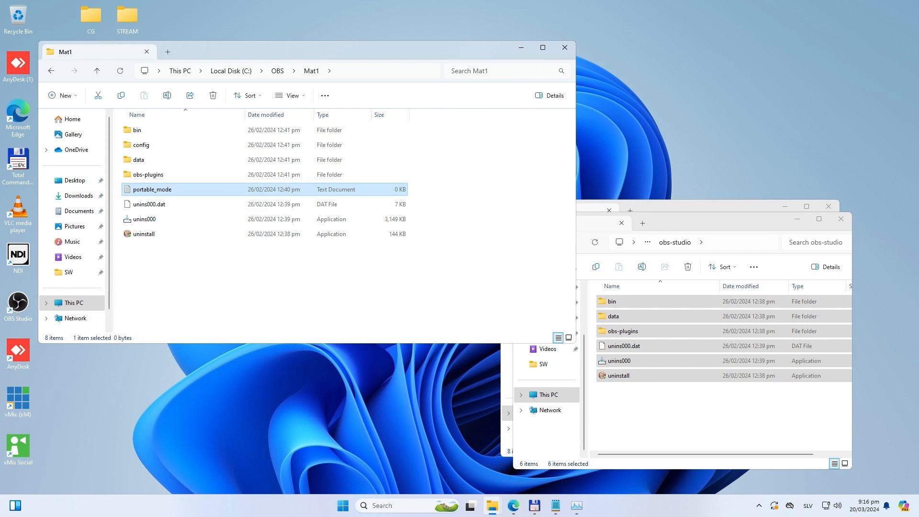
{"action": "key", "text": "F2"}
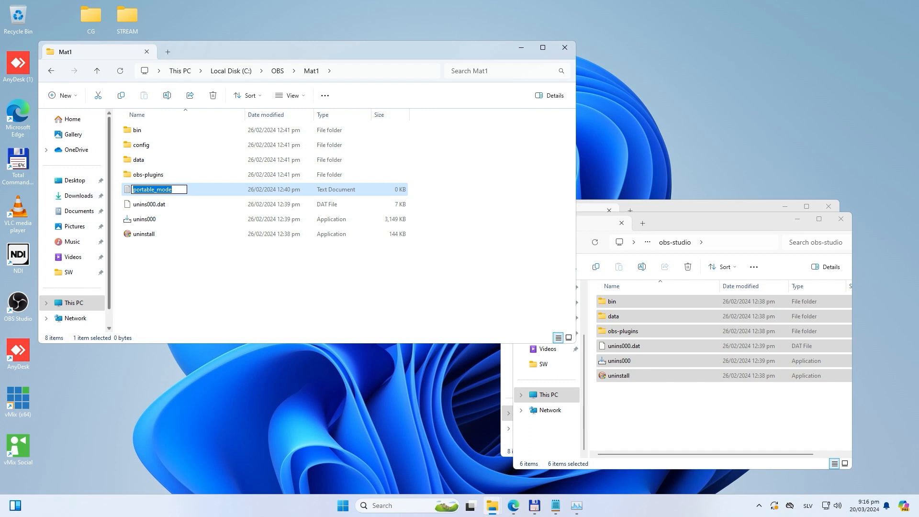
{"action": "left_click", "coordinate": [445, 150]}
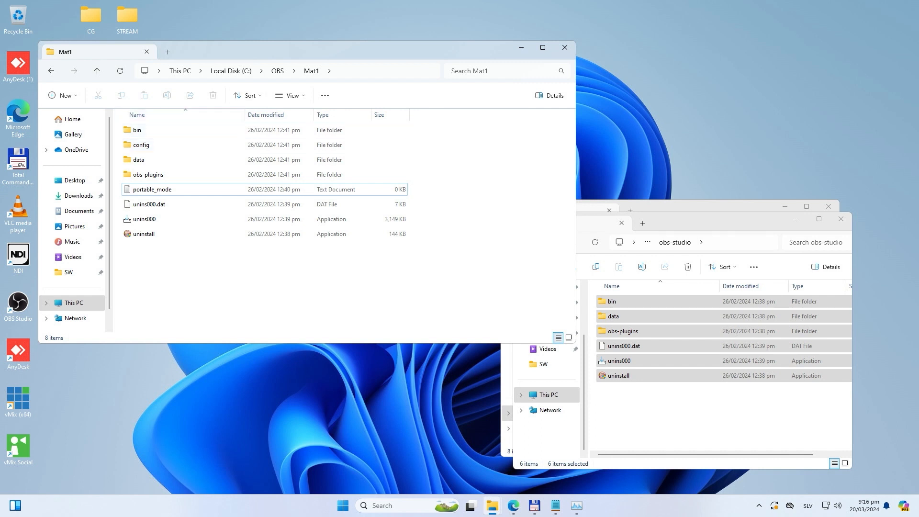
Step: Go up from obs-studio to Program Files and from Mat1 to the C: drive, then close the OBS folder window
{"action": "left_click", "coordinate": [704, 223]}
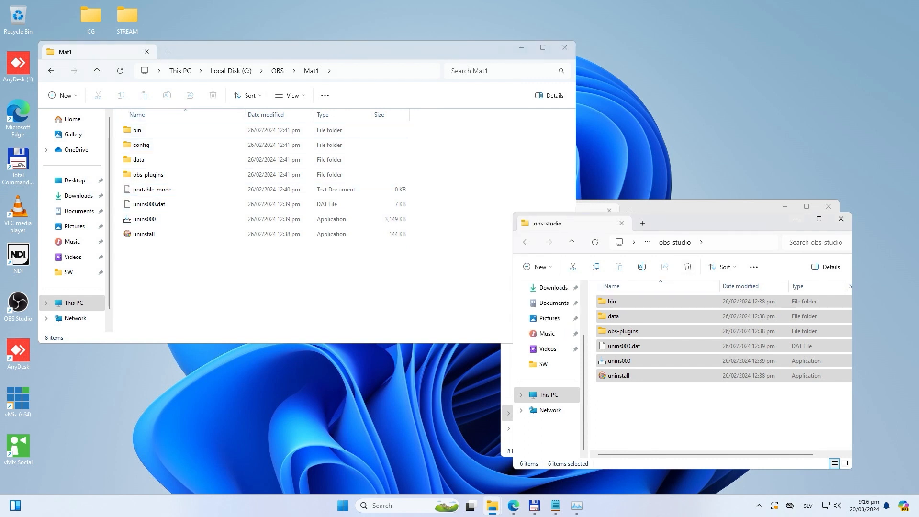
{"action": "left_click", "coordinate": [571, 242]}
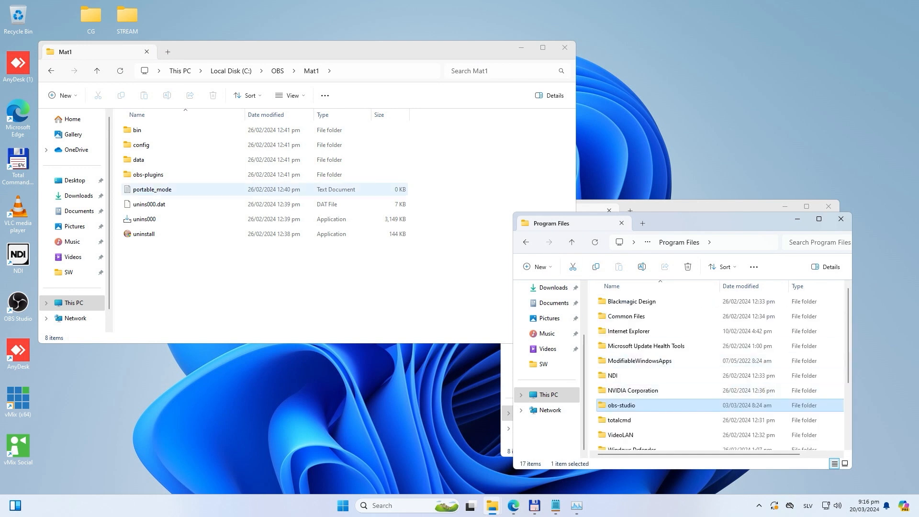
{"action": "left_click", "coordinate": [97, 71]}
{"action": "left_click", "coordinate": [98, 71]}
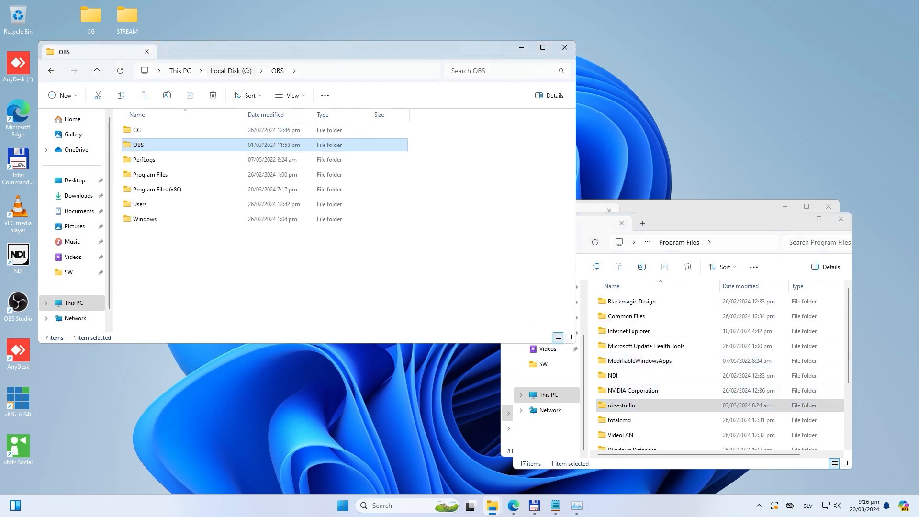
{"action": "left_click", "coordinate": [565, 47]}
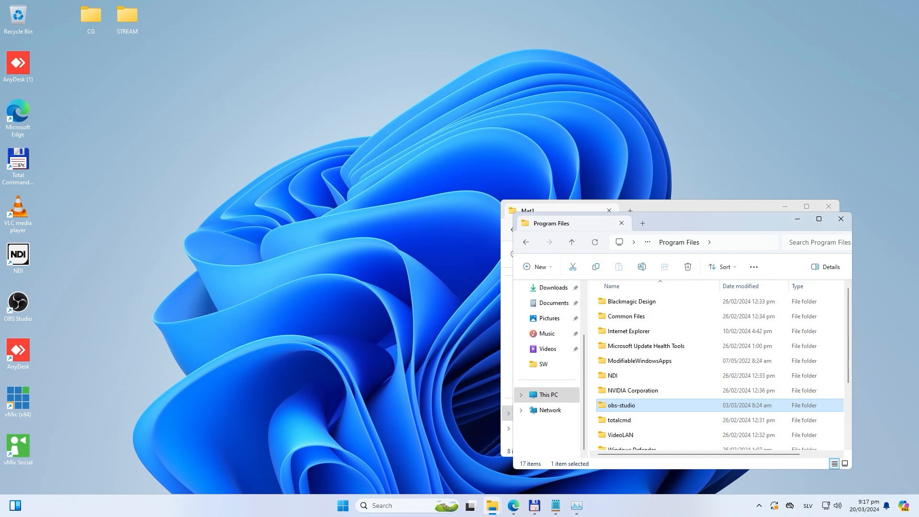
Step: Open the STREAM folder on the desktop and launch the MAT 1 portable OBS shortcut
{"action": "double_click", "coordinate": [127, 18]}
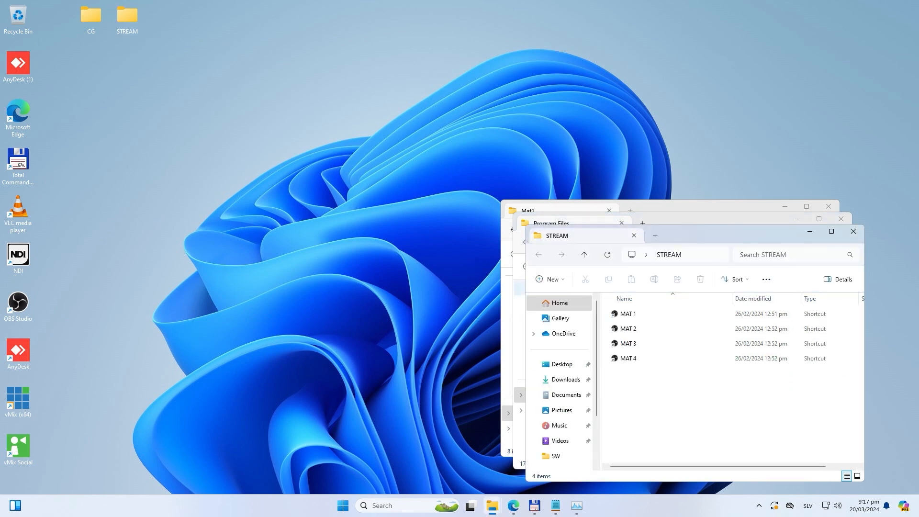
{"action": "left_click", "coordinate": [628, 314]}
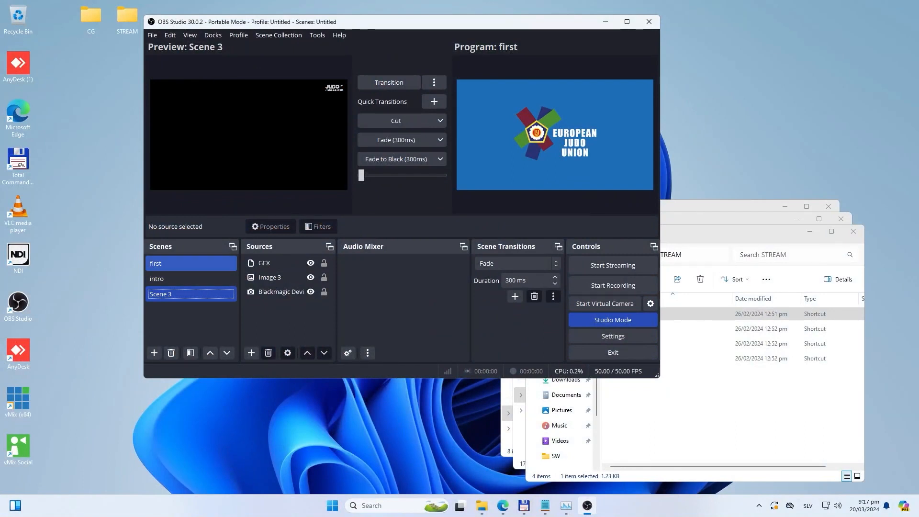
Step: Go through the scenes first, intro and Scene 3, ending on Scene 3 in the preview
{"action": "left_click", "coordinate": [191, 263]}
{"action": "left_click", "coordinate": [190, 279]}
{"action": "left_click", "coordinate": [190, 294]}
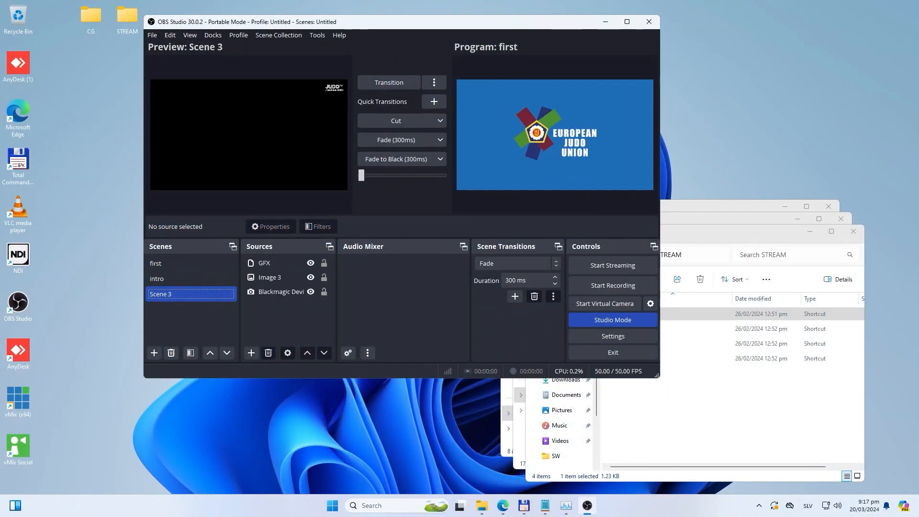
{"action": "left_click", "coordinate": [153, 353]}
{"action": "type", "text": "fdgsdfgsdfgsdfgsd"}
{"action": "left_click", "coordinate": [410, 215]}
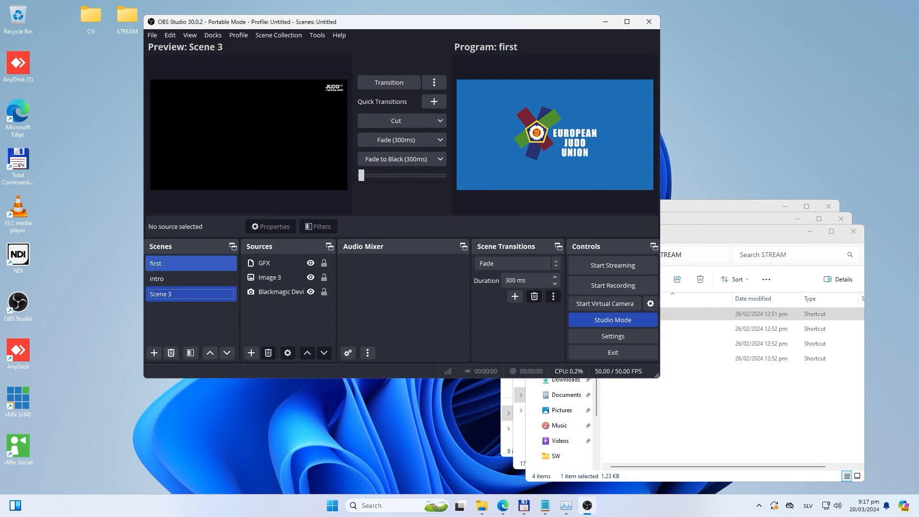
Step: Select the scene named first and turn off Studio Mode
{"action": "left_click", "coordinate": [186, 263]}
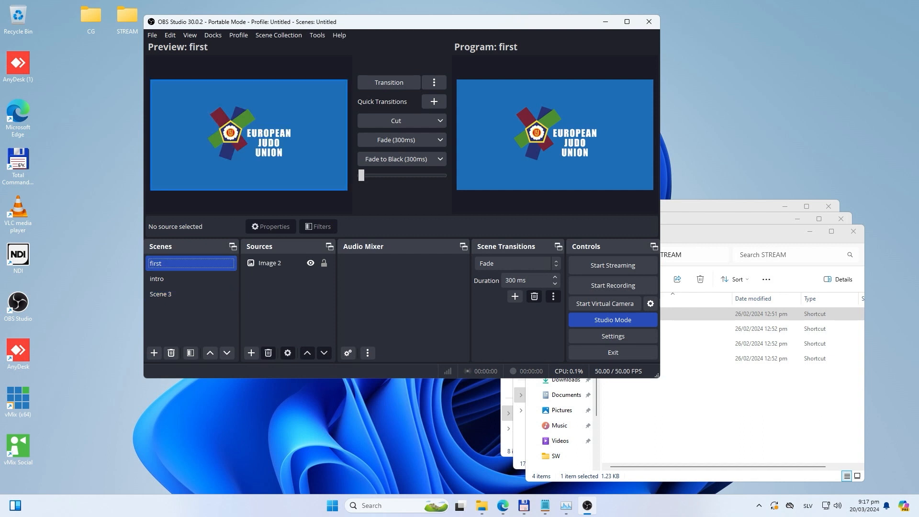
{"action": "left_click", "coordinate": [612, 319]}
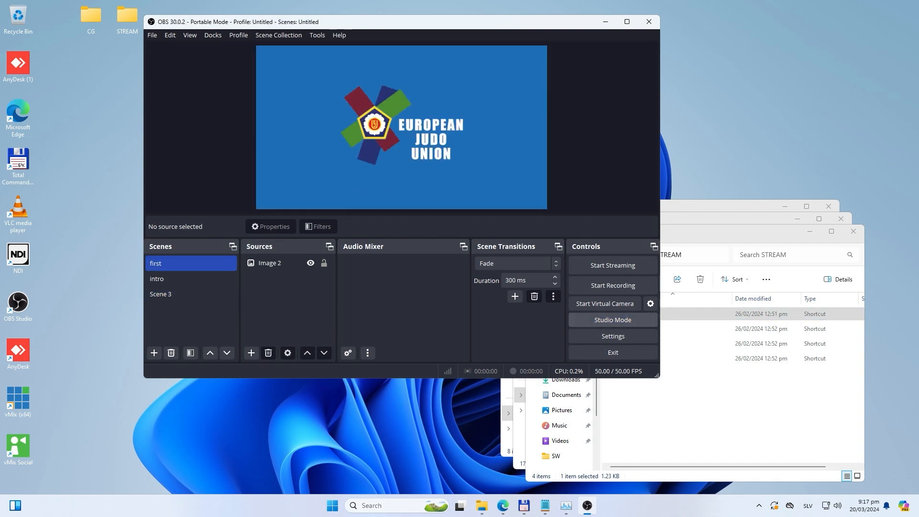
{"action": "key", "text": "F2"}
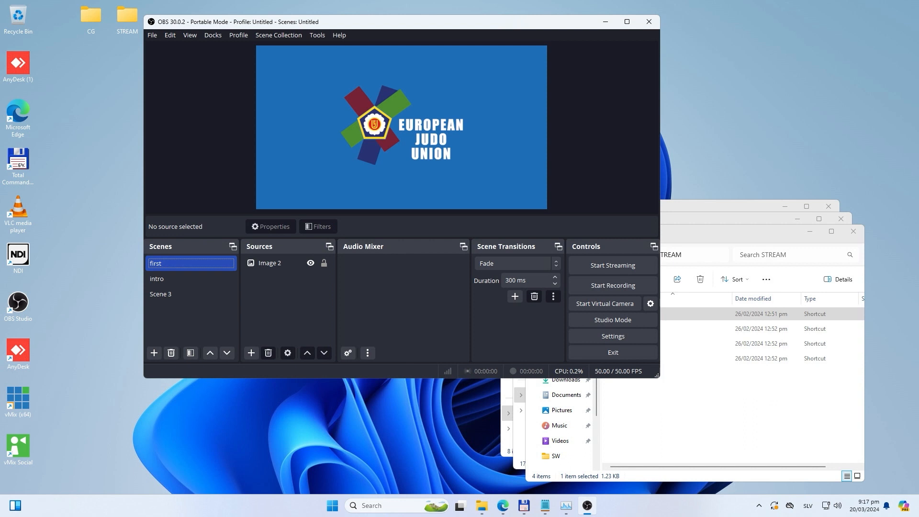
Step: Check the Image 2 source in the first scene, play the intro scene and switch to Scene 3
{"action": "left_click", "coordinate": [270, 263]}
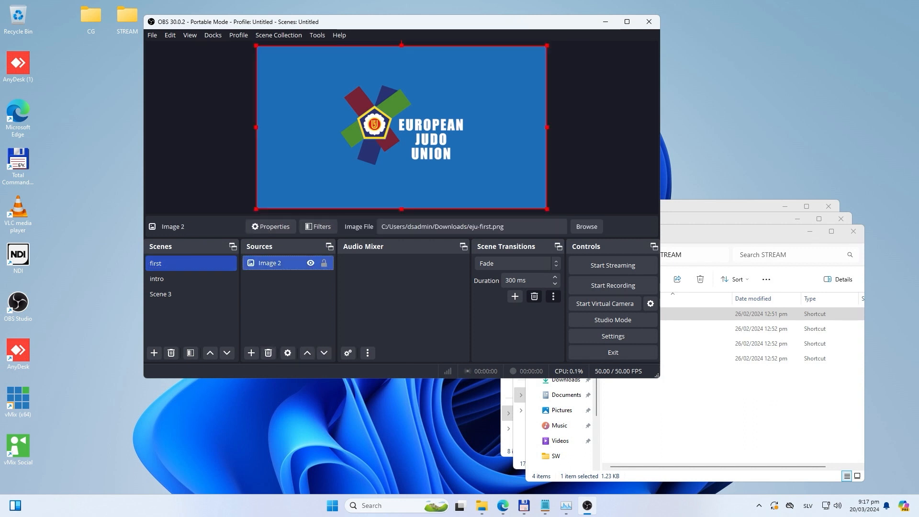
{"action": "left_click", "coordinate": [191, 279]}
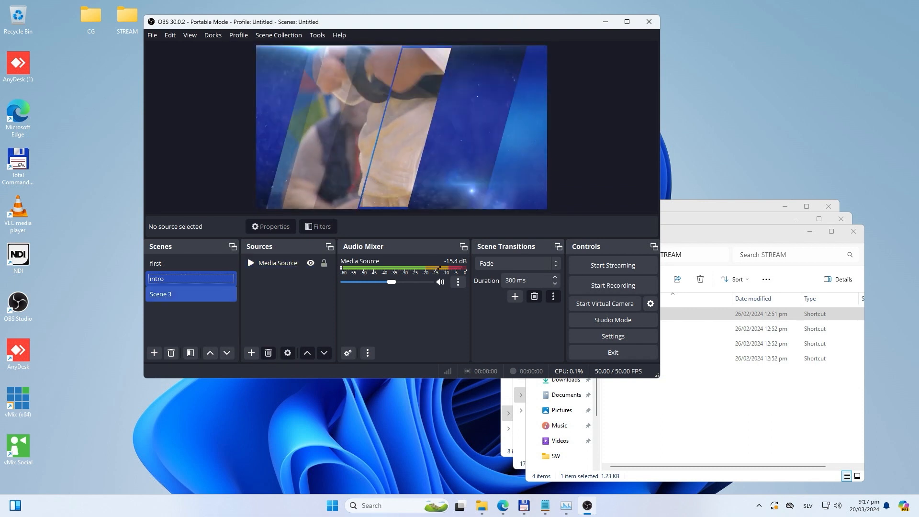
{"action": "left_click", "coordinate": [191, 294]}
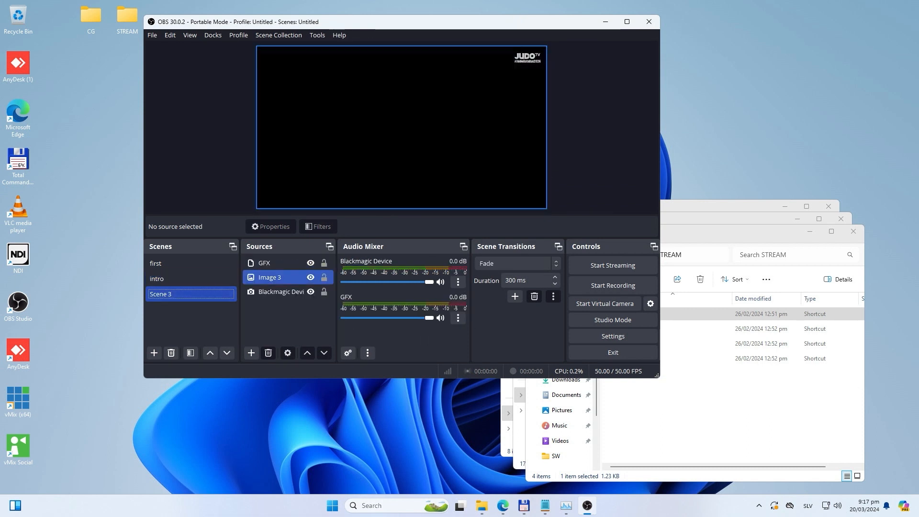
Step: Set the Blackmagic Device source in Scene 3 to the device DeckLink Quad (3)
{"action": "left_click", "coordinate": [280, 291]}
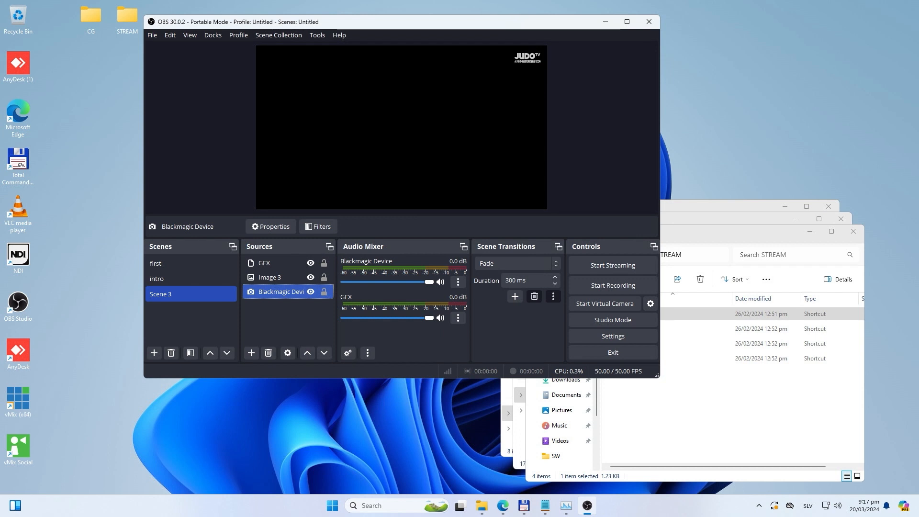
{"action": "double_click", "coordinate": [280, 291]}
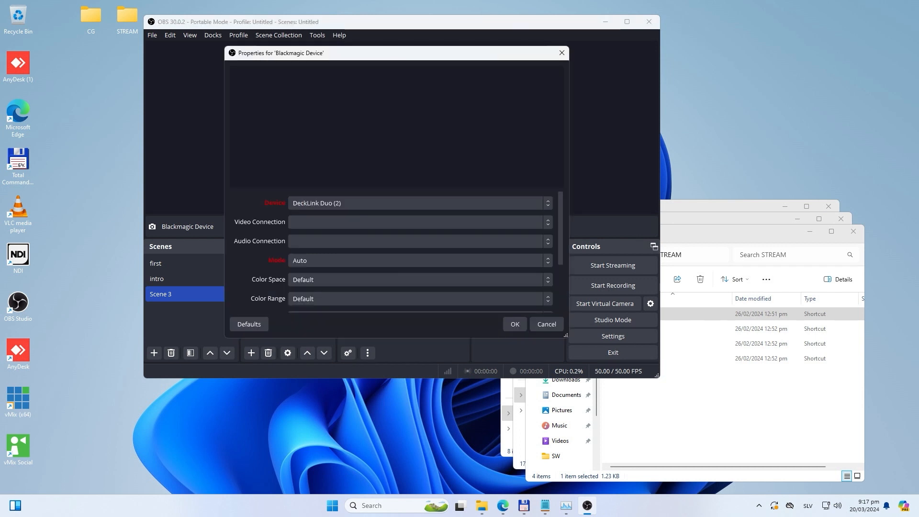
{"action": "left_click", "coordinate": [339, 203]}
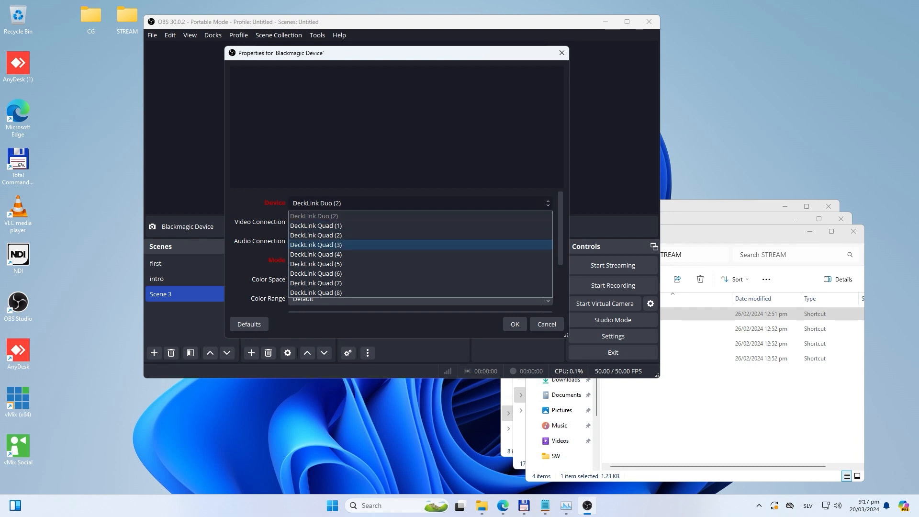
{"action": "left_click", "coordinate": [316, 244]}
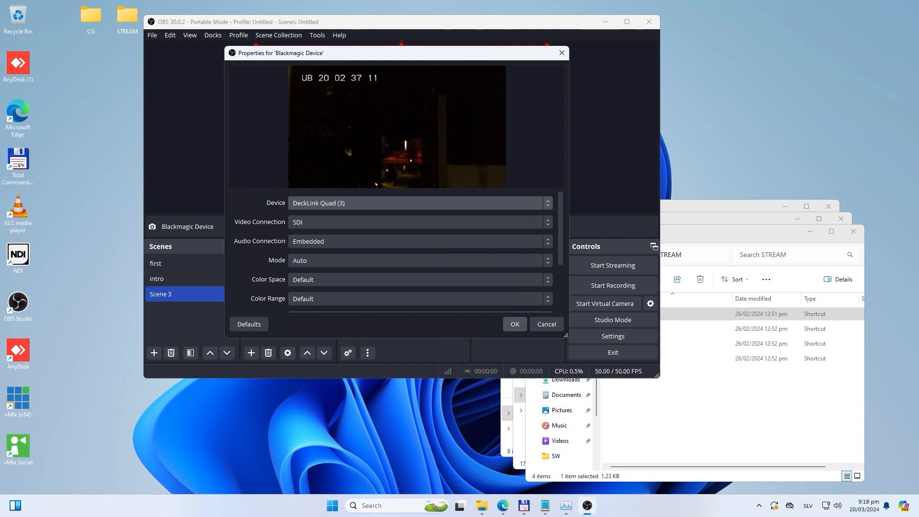
{"action": "left_click", "coordinate": [515, 324]}
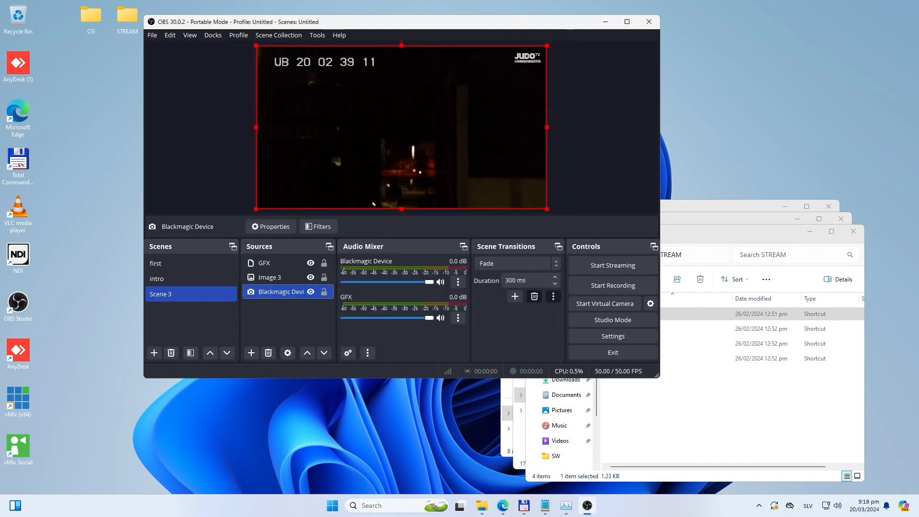
Step: Select the Image 3 watermark source and toggle its visibility off and on repeatedly, leaving it visible
{"action": "left_click", "coordinate": [270, 277]}
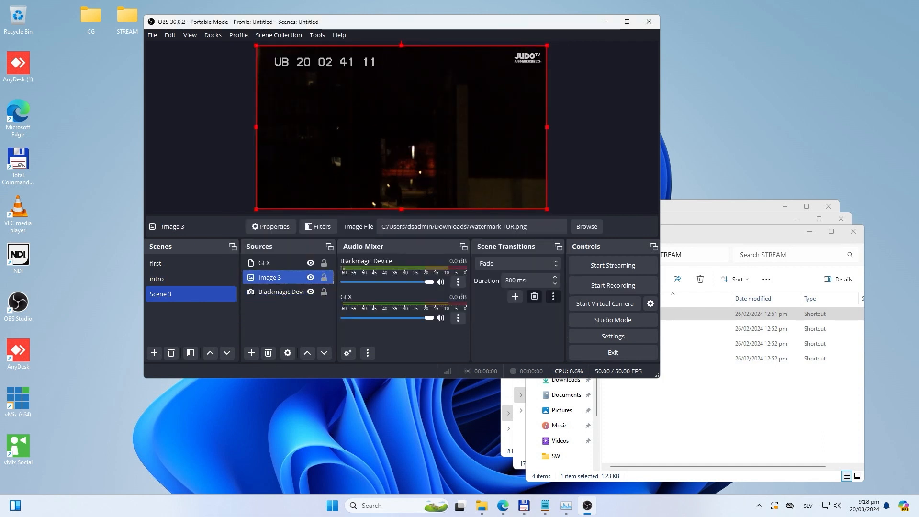
{"action": "left_click", "coordinate": [311, 277]}
{"action": "left_click", "coordinate": [310, 277]}
{"action": "left_click", "coordinate": [311, 277]}
{"action": "left_click", "coordinate": [310, 277]}
{"action": "left_click", "coordinate": [311, 277]}
{"action": "left_click", "coordinate": [310, 277]}
{"action": "left_click", "coordinate": [311, 277]}
{"action": "left_click", "coordinate": [310, 277]}
Step: Maximize the OBS window and inspect the GFX source's properties, closing them without changes
{"action": "left_click", "coordinate": [627, 22]}
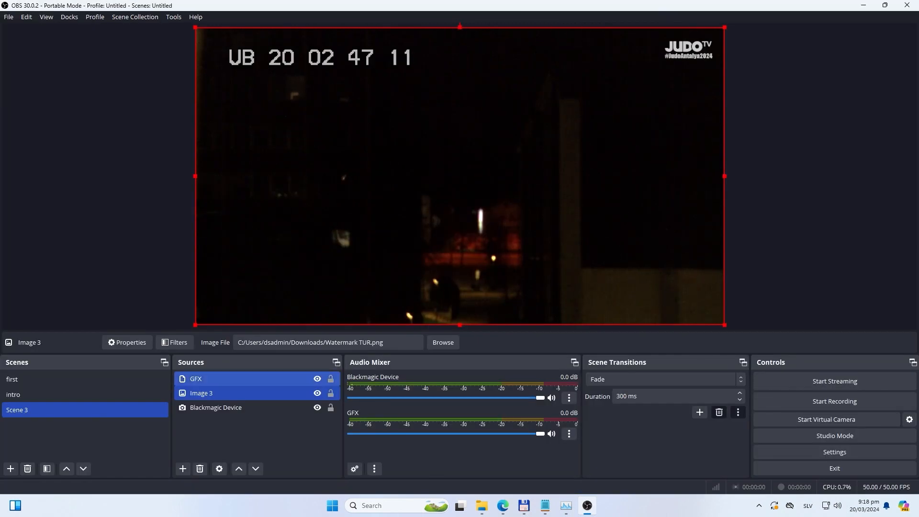
{"action": "left_click", "coordinate": [197, 378]}
{"action": "double_click", "coordinate": [196, 379]}
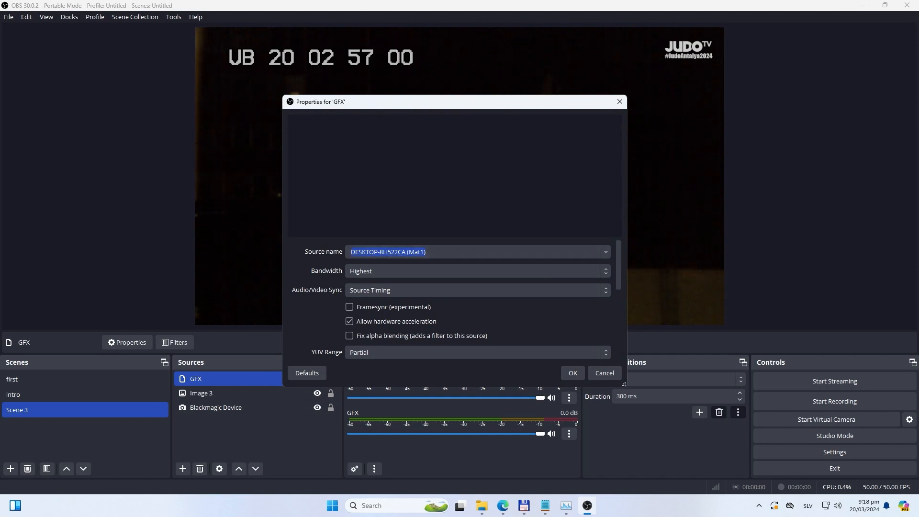
{"action": "left_click", "coordinate": [604, 373]}
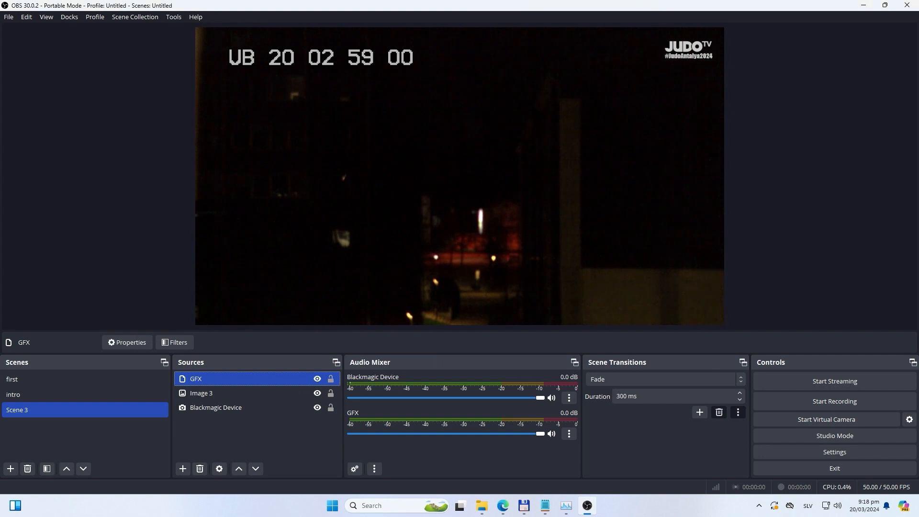
Step: Restore the OBS window's size, move it aside and bring the STREAM folder window forward
{"action": "left_click", "coordinate": [885, 5]}
{"action": "left_click_drag", "start_coordinate": [232, 26], "coordinate": [202, 43]}
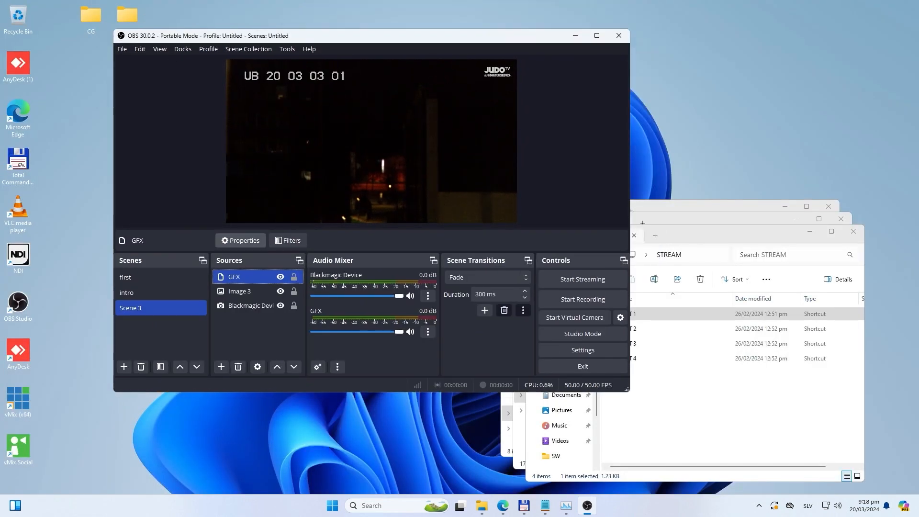
{"action": "left_click_drag", "start_coordinate": [424, 36], "coordinate": [363, 43]}
{"action": "left_click", "coordinate": [694, 383]}
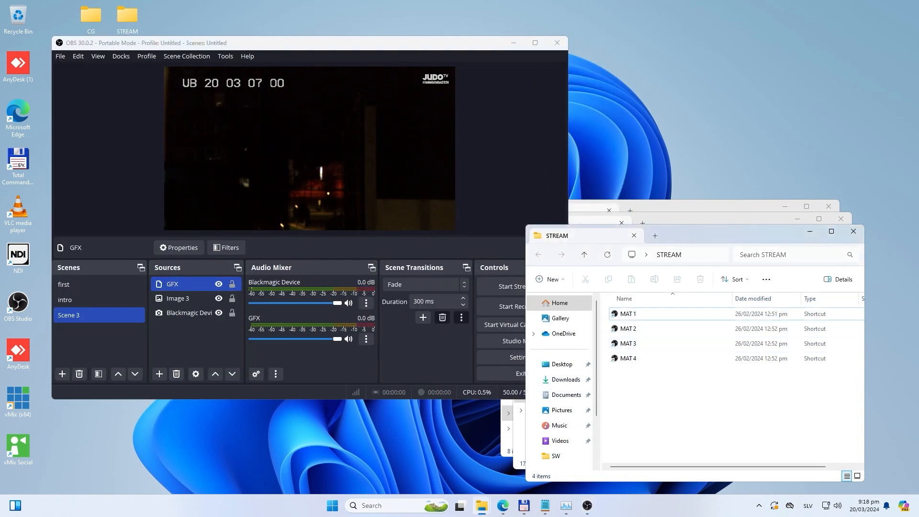
Step: Start 1server and Mat1 from the desktop's CG folder, minimizing the server console and moving the Mat1 client clear of the OBS preview
{"action": "left_click", "coordinate": [584, 254]}
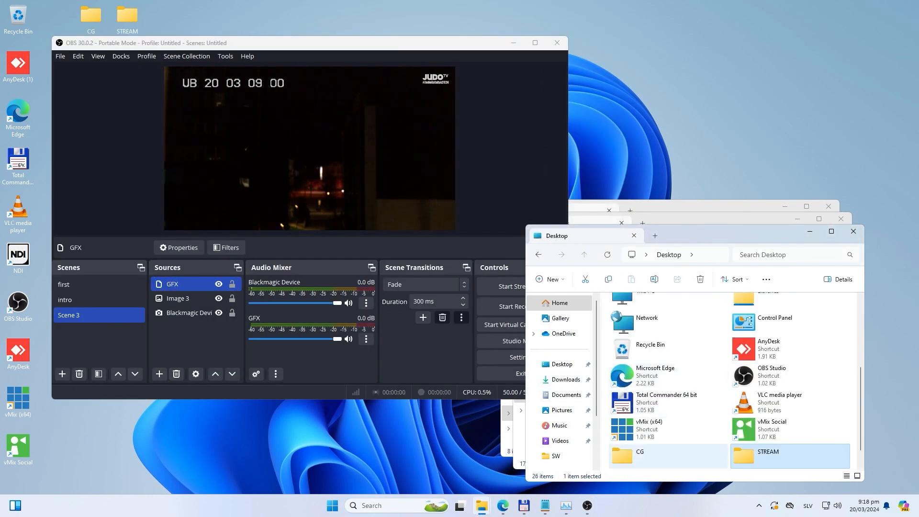
{"action": "double_click", "coordinate": [641, 454]}
{"action": "left_click", "coordinate": [629, 314]}
{"action": "double_click", "coordinate": [629, 314]}
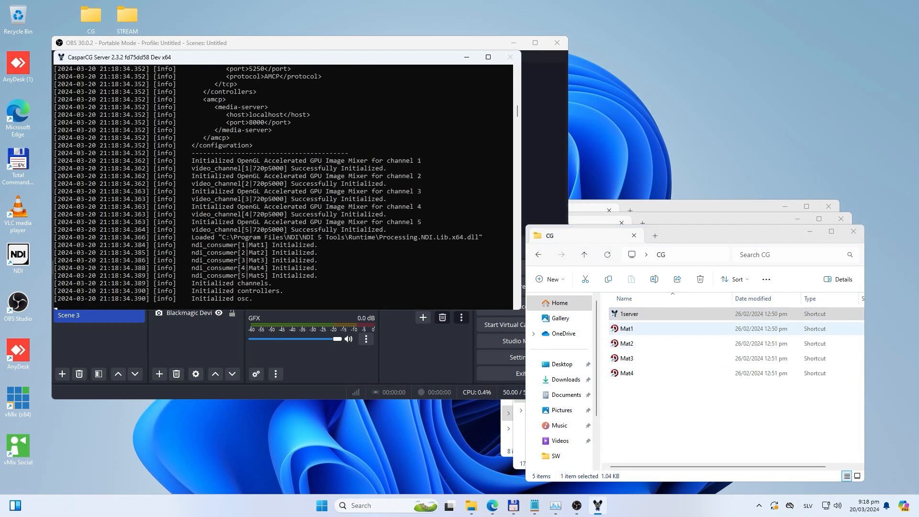
{"action": "left_click", "coordinate": [466, 57]}
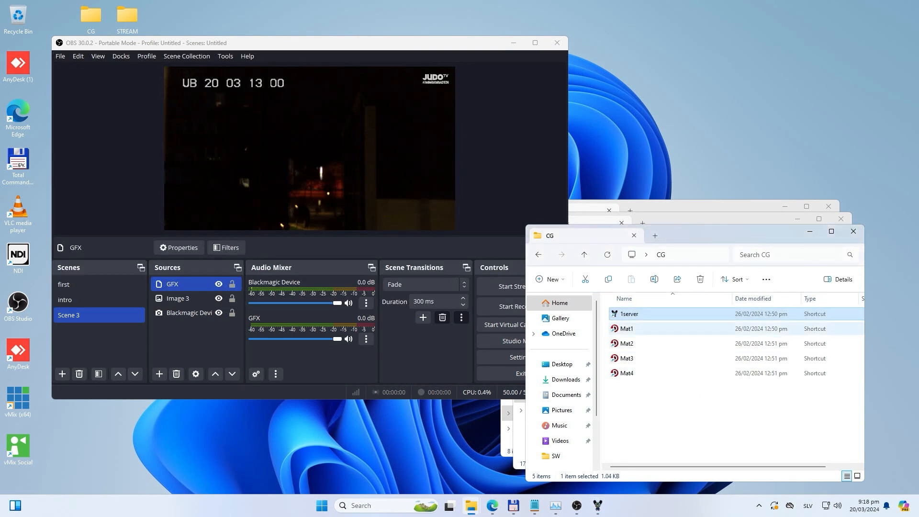
{"action": "double_click", "coordinate": [627, 328]}
{"action": "left_click_drag", "start_coordinate": [281, 121], "coordinate": [560, 50]}
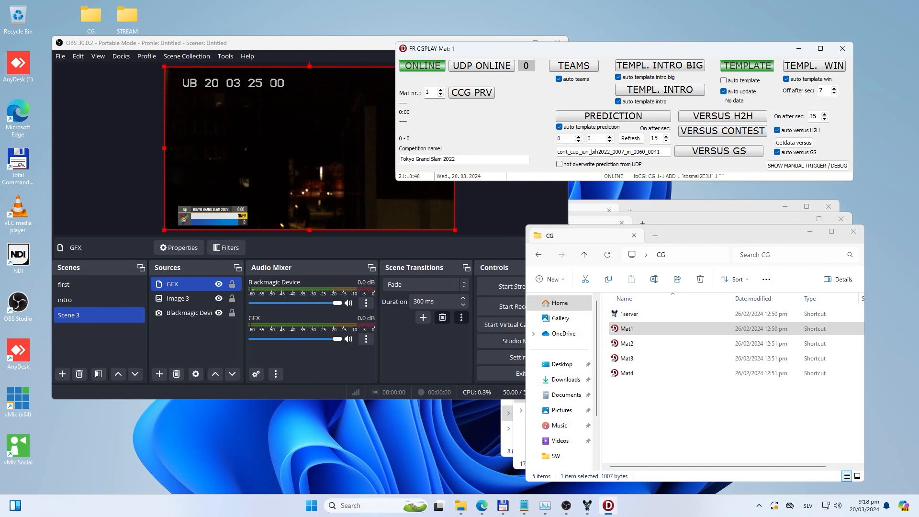
Step: Add a new Color Source with its default name and colour to Scene 3 in OBS
{"action": "left_click", "coordinate": [195, 340]}
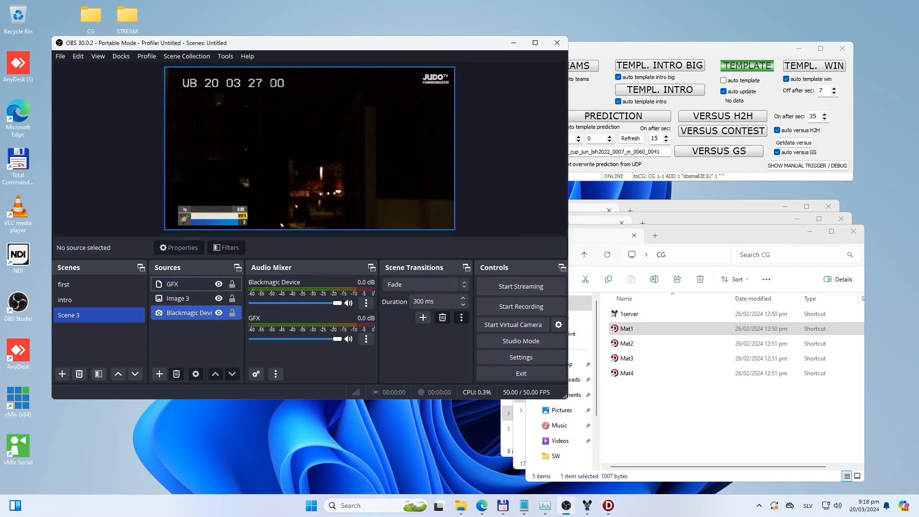
{"action": "left_click", "coordinate": [159, 374]}
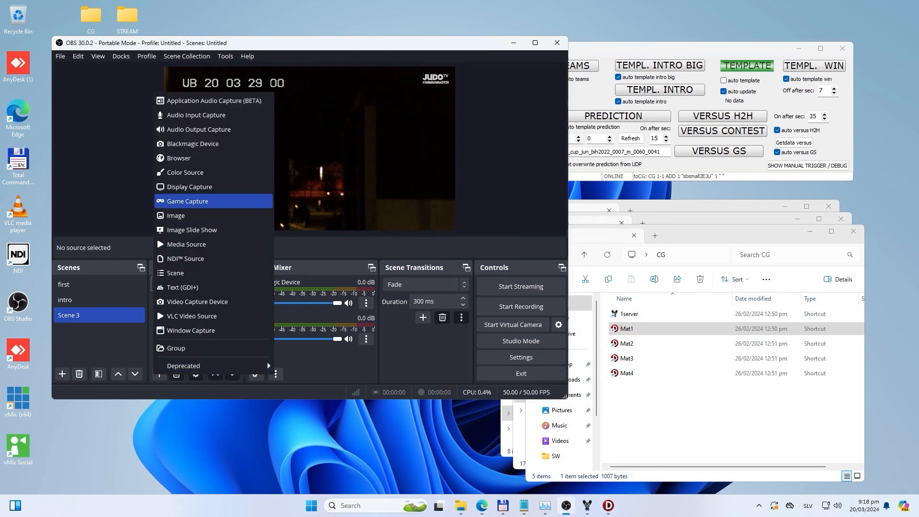
{"action": "left_click", "coordinate": [185, 172]}
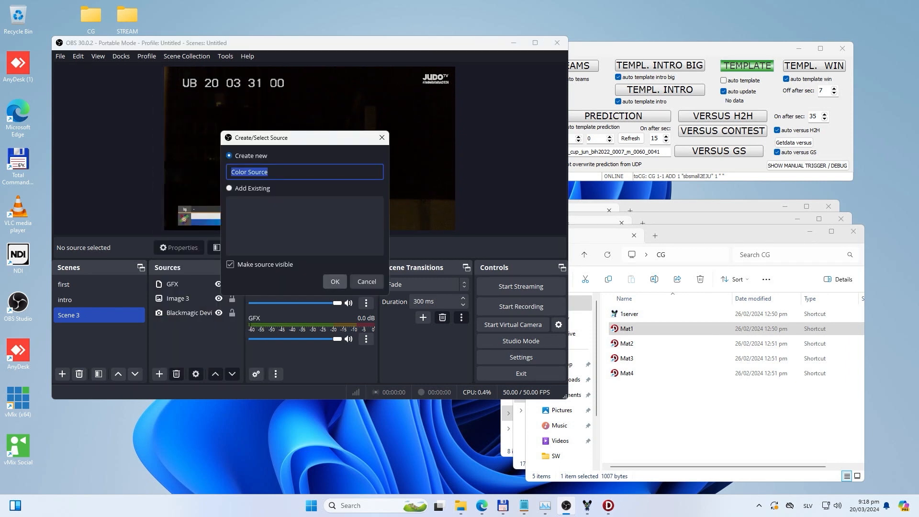
{"action": "left_click", "coordinate": [335, 281]}
{"action": "left_click", "coordinate": [423, 345]}
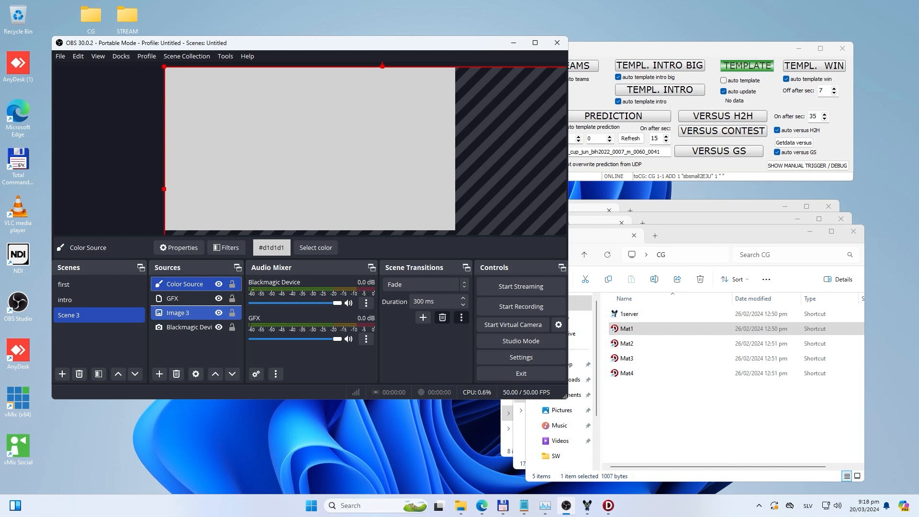
Step: Move the Color Source below GFX in the source order, maximize OBS and bring the Mat 1 CGPLAY window in front
{"action": "left_click_drag", "start_coordinate": [185, 285], "coordinate": [185, 303]}
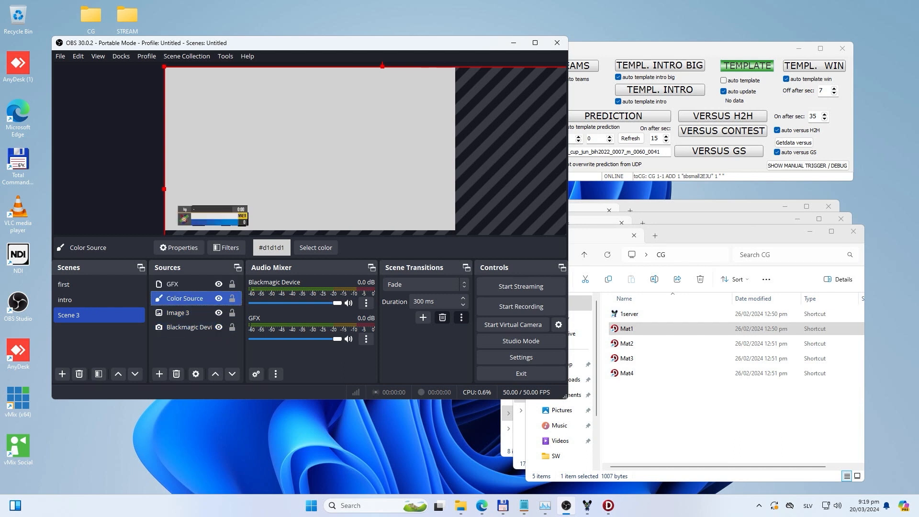
{"action": "left_click", "coordinate": [535, 43]}
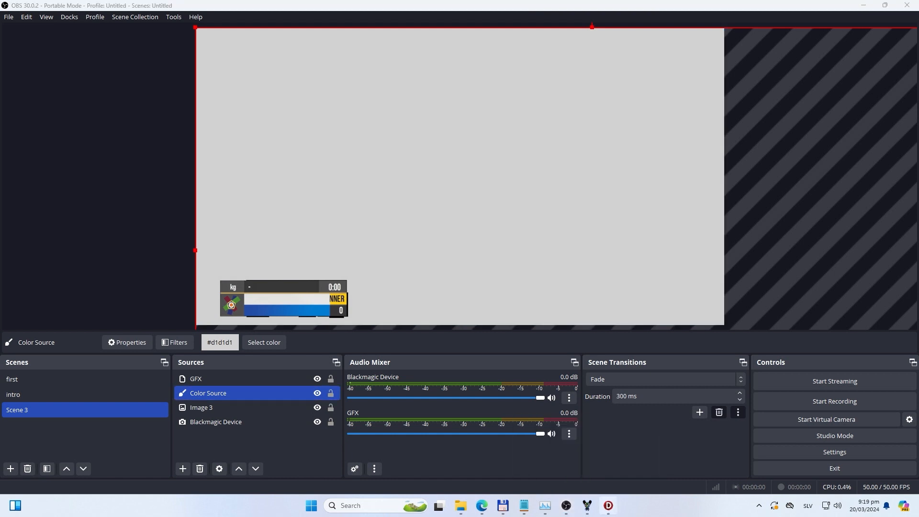
{"action": "left_click", "coordinate": [607, 505]}
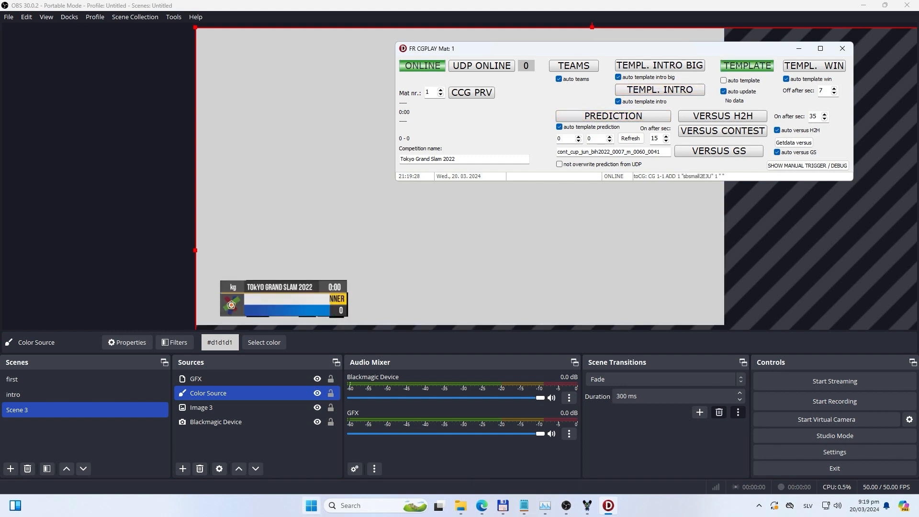
{"action": "left_click", "coordinate": [311, 505]}
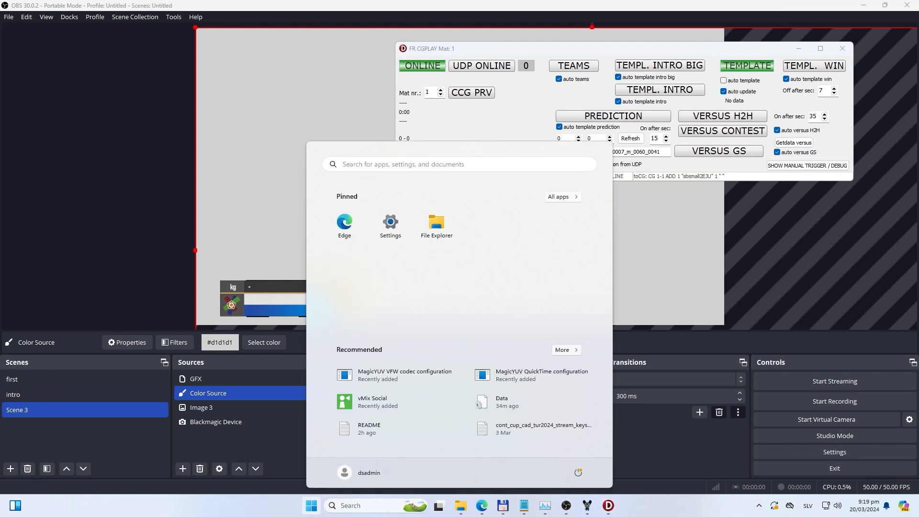
{"action": "type", "text": "clear t"}
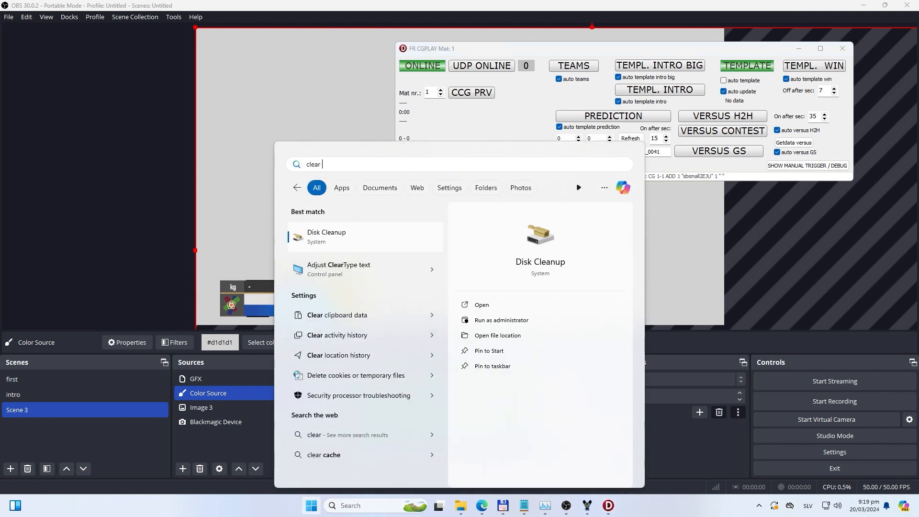
{"action": "key", "text": "BackSpace"}
{"action": "key", "text": "BackSpace"}
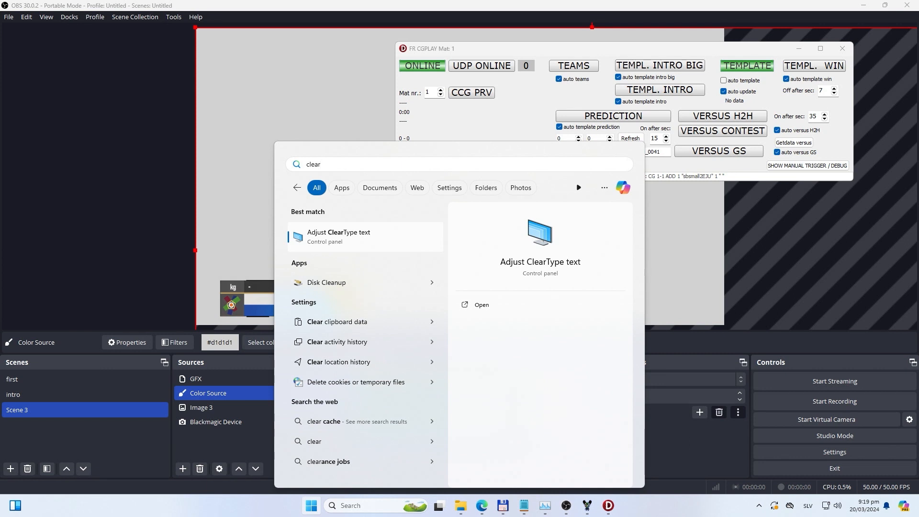
{"action": "key", "text": "Escape"}
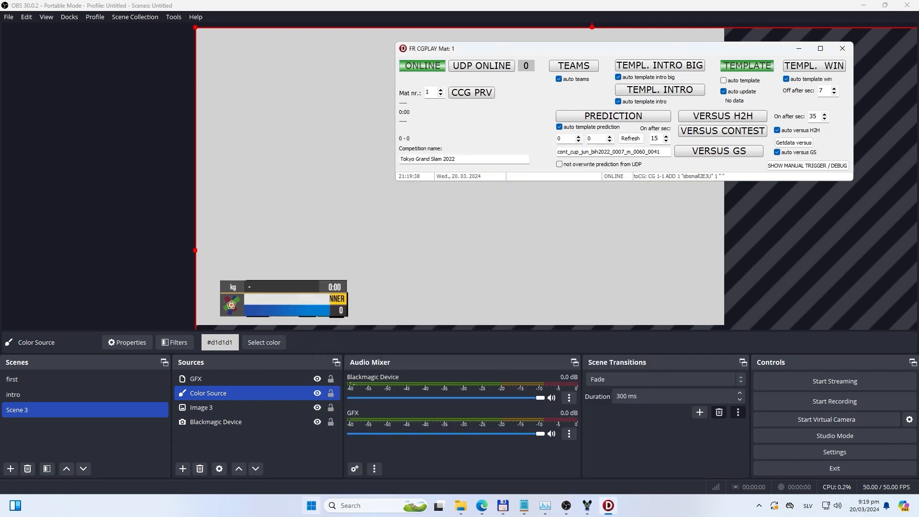
Step: Turn off smoothing of screen font edges in Windows' Performance Options and apply the change
{"action": "key", "text": "super"}
{"action": "type", "text": "perfo"}
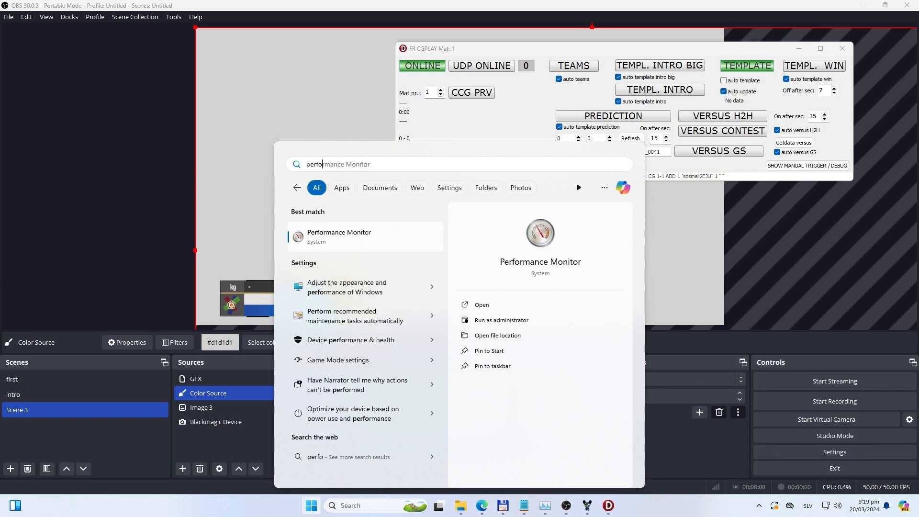
{"action": "key", "text": "Down"}
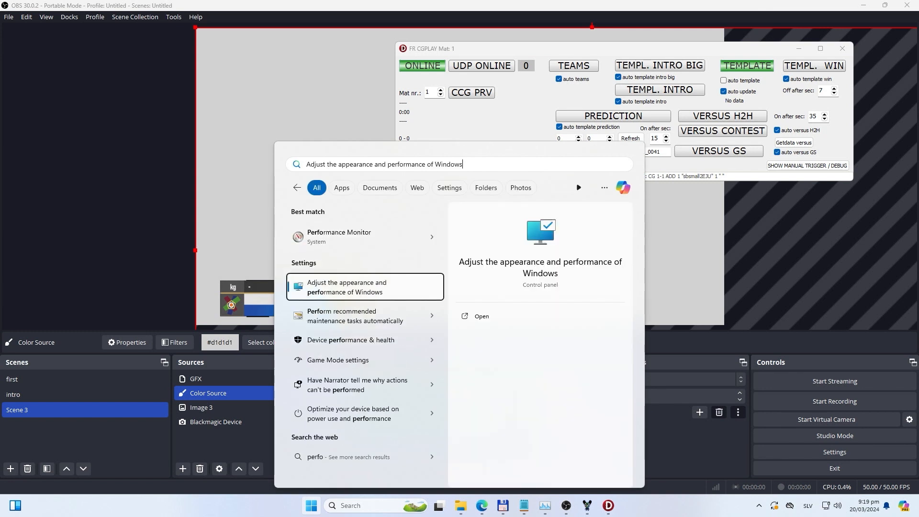
{"action": "key", "text": "Return"}
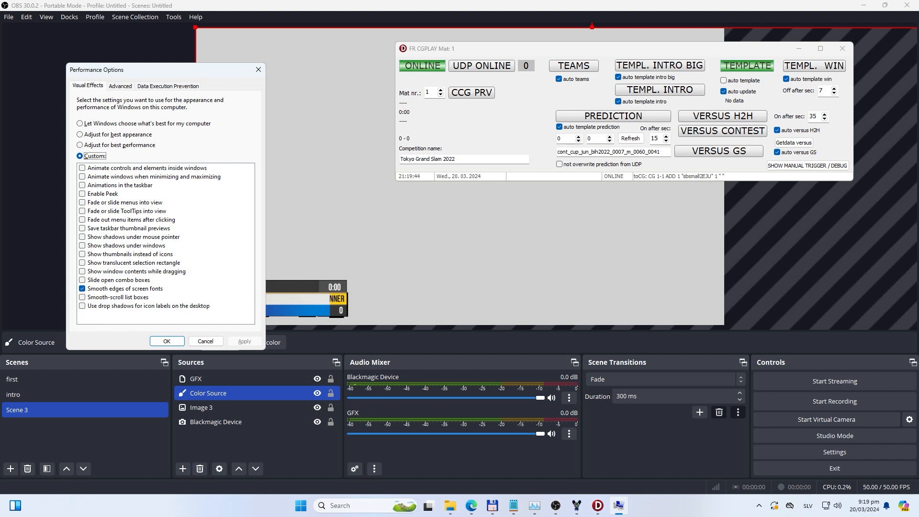
{"action": "left_click", "coordinate": [82, 289]}
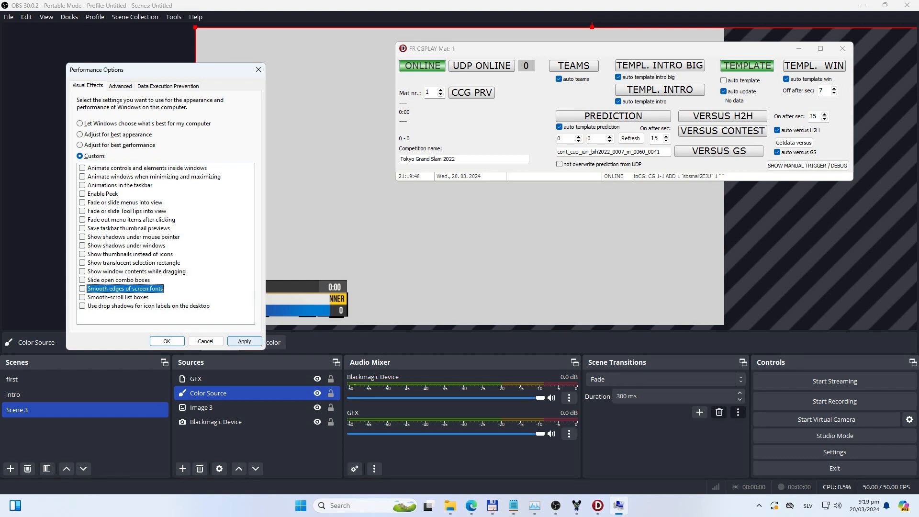
{"action": "left_click", "coordinate": [245, 342]}
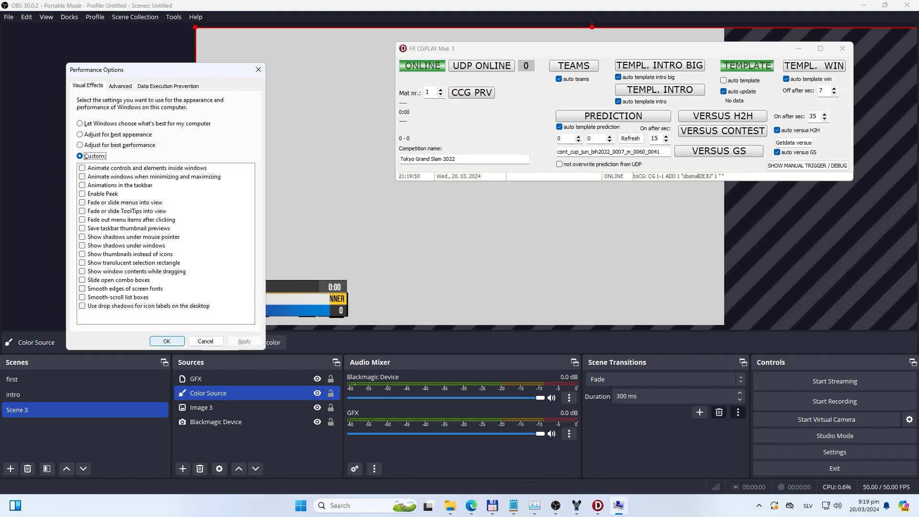
{"action": "key", "text": "Return"}
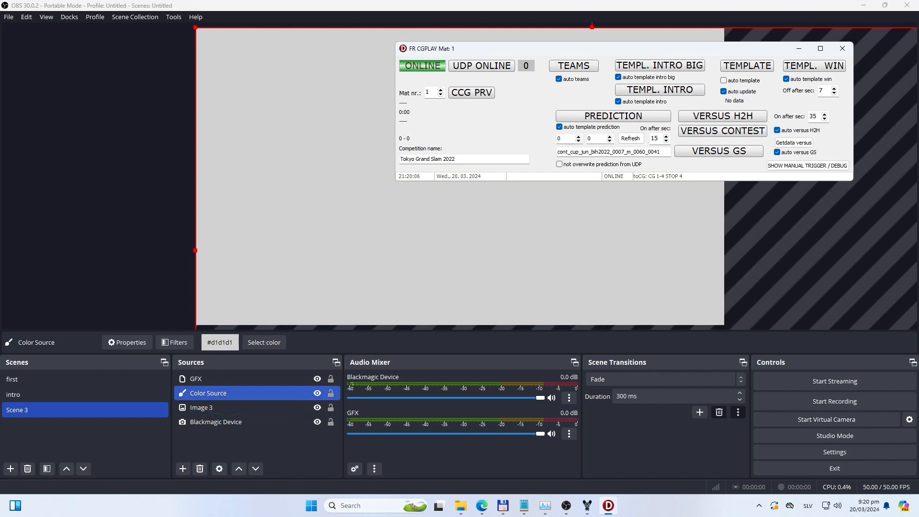
Step: Remove the Color Source from Scene 3 in OBS and restore OBS to a smaller window below the desktop folders
{"action": "left_click", "coordinate": [225, 394]}
{"action": "key", "text": "Delete"}
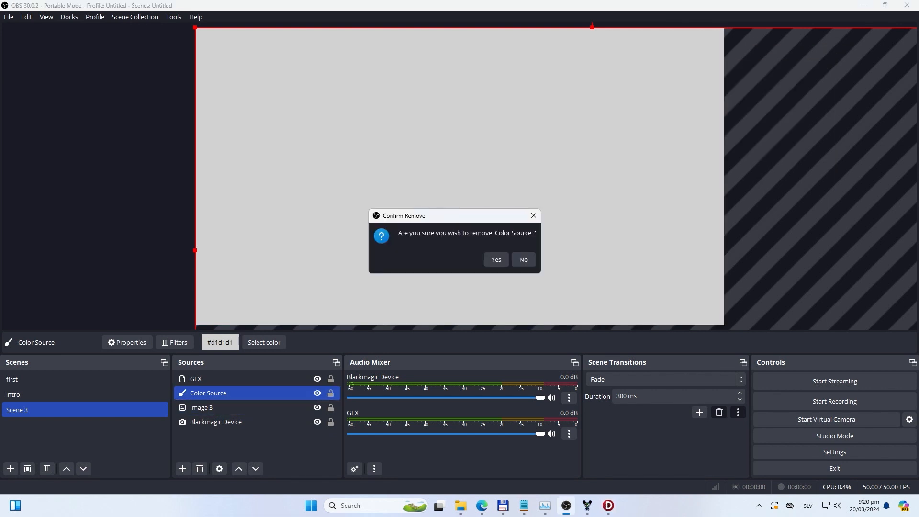
{"action": "left_click", "coordinate": [497, 260]}
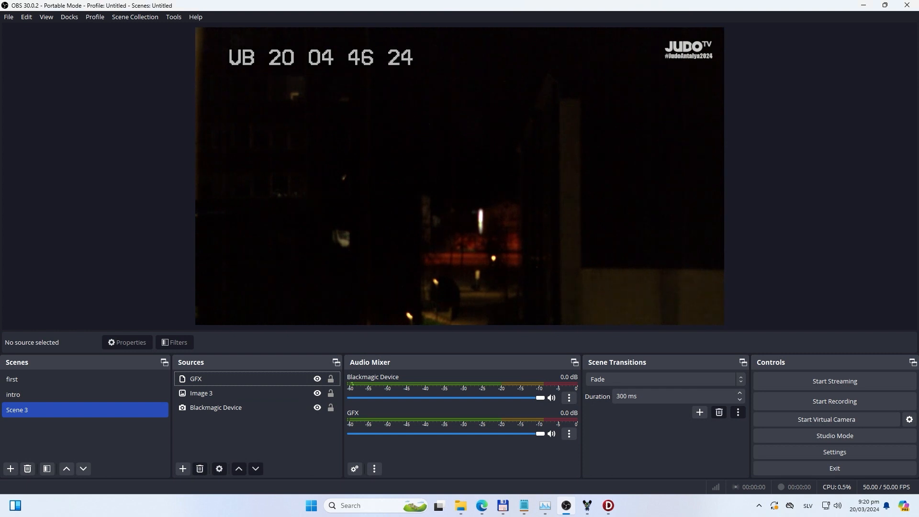
{"action": "double_click", "coordinate": [431, 6]}
{"action": "left_click_drag", "start_coordinate": [309, 43], "coordinate": [344, 102]}
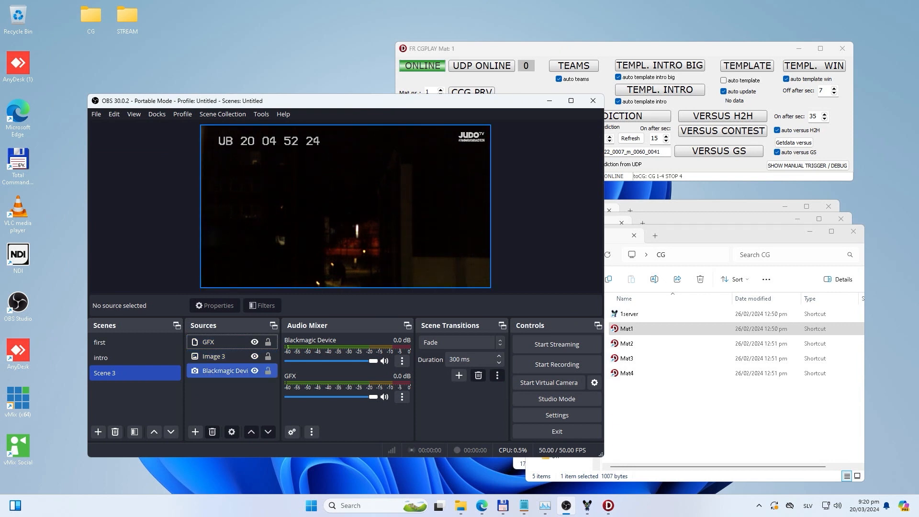
Step: Review the properties of the Blackmagic Device and GFX sources without changing them
{"action": "left_click", "coordinate": [225, 371]}
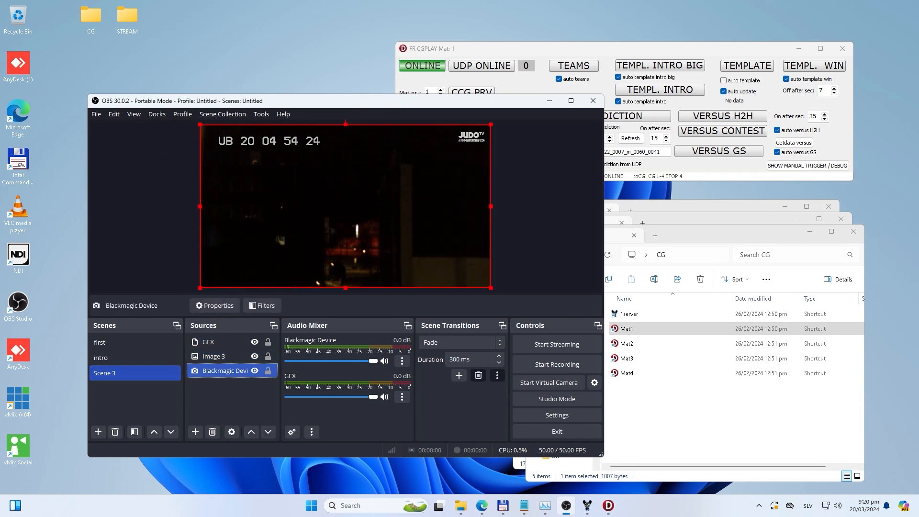
{"action": "double_click", "coordinate": [224, 370]}
{"action": "left_click", "coordinate": [507, 132]}
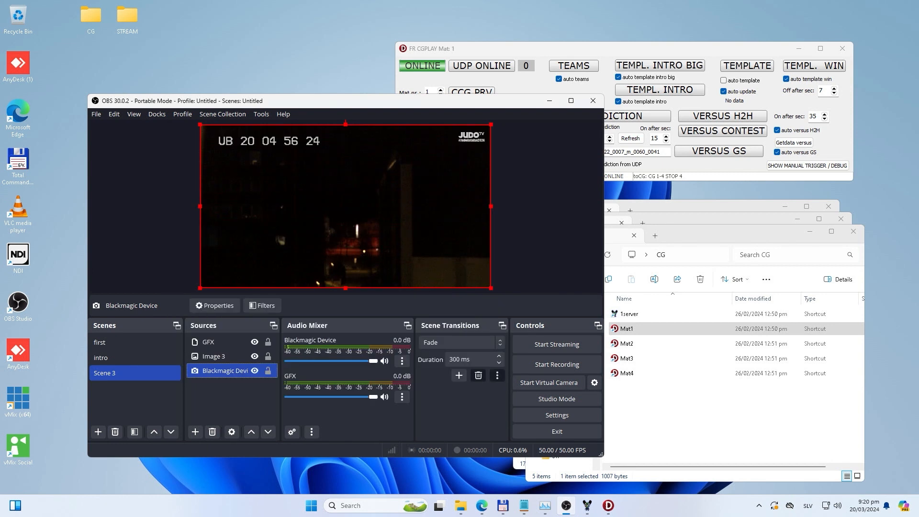
{"action": "left_click", "coordinate": [214, 356]}
{"action": "double_click", "coordinate": [208, 342]}
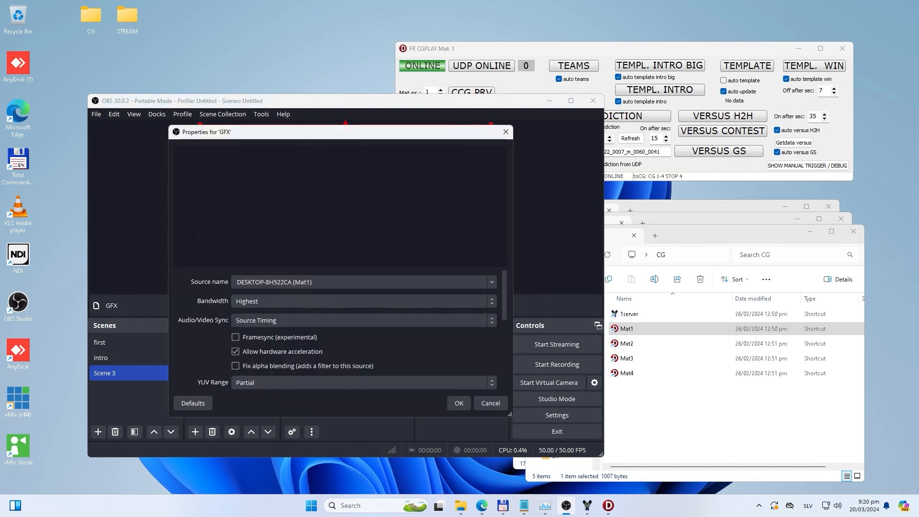
{"action": "left_click", "coordinate": [506, 131]}
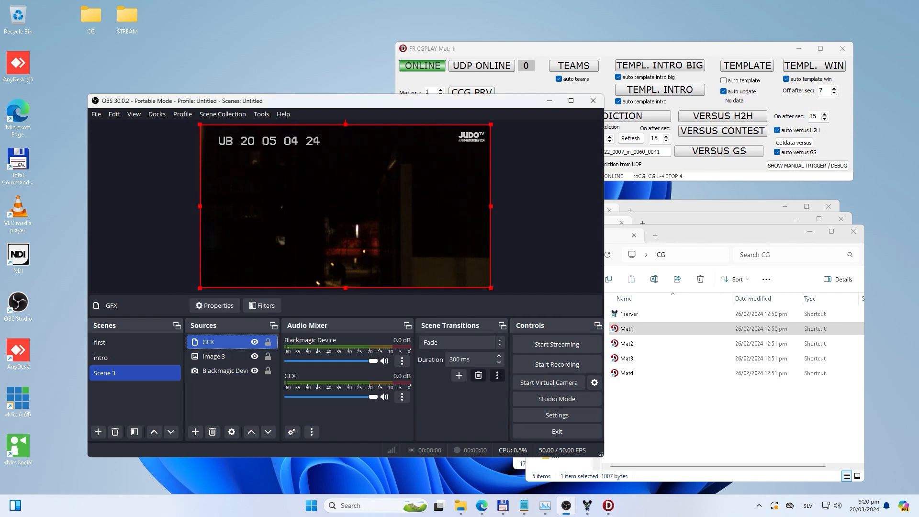
Step: Open the OBS Stream settings and examine the available services and the server address of the Custom service
{"action": "left_click_drag", "start_coordinate": [410, 100], "coordinate": [373, 136]}
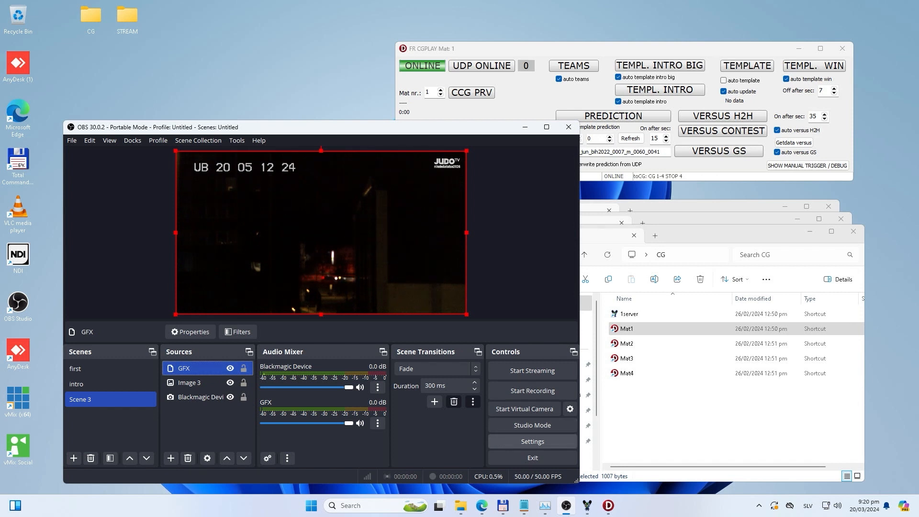
{"action": "left_click", "coordinate": [532, 441]}
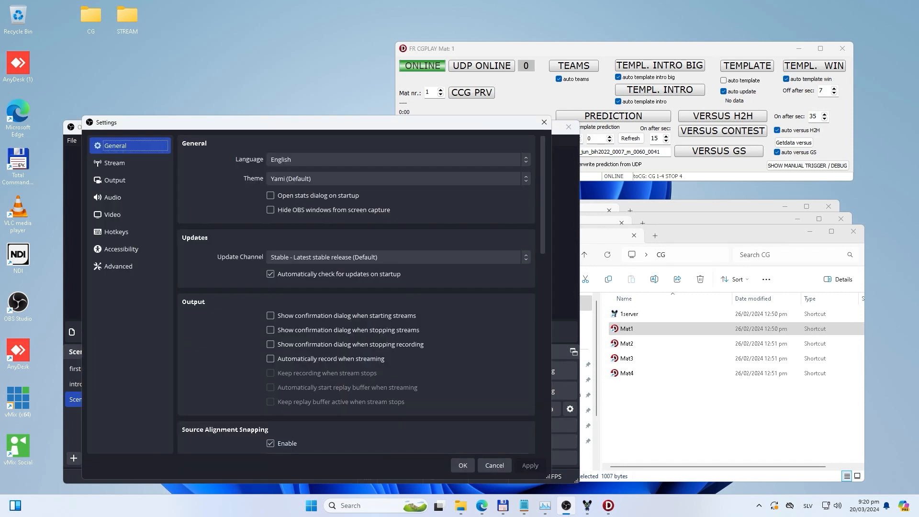
{"action": "left_click", "coordinate": [119, 163]}
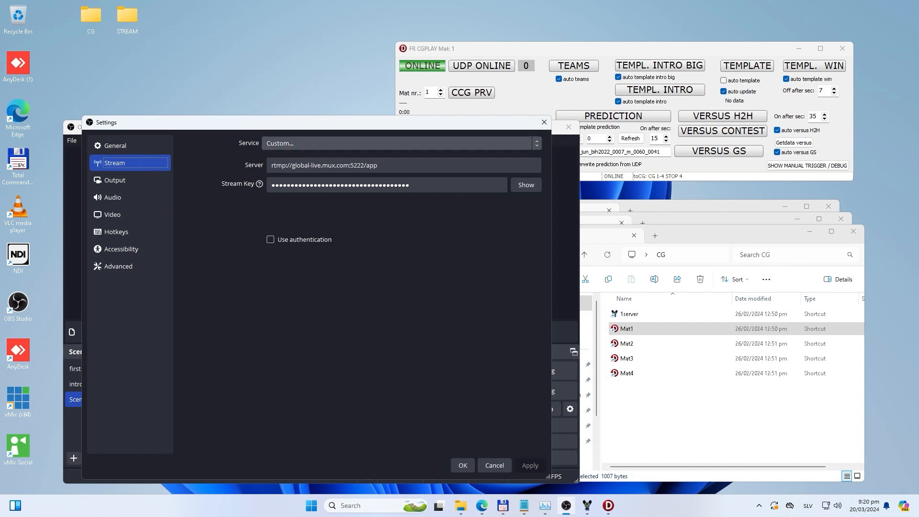
{"action": "left_click", "coordinate": [398, 143]}
{"action": "left_click", "coordinate": [277, 157]}
{"action": "left_click", "coordinate": [397, 143]}
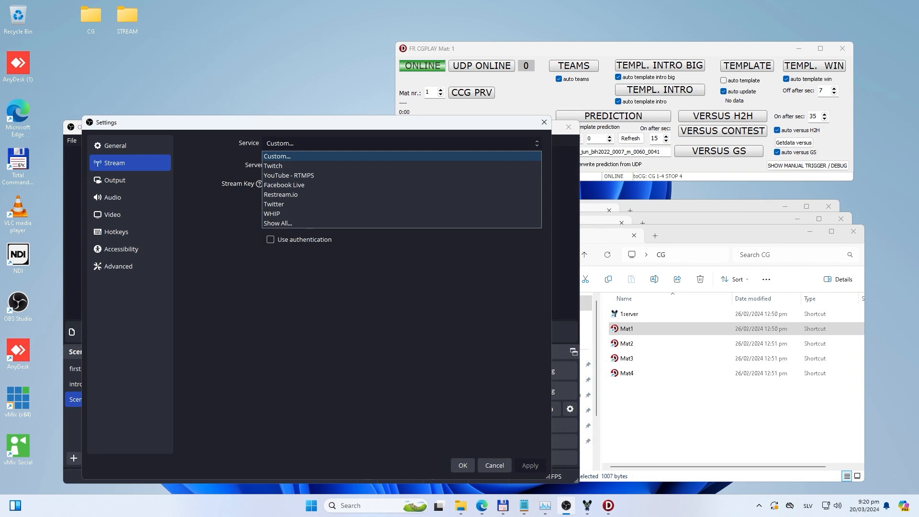
{"action": "left_click", "coordinate": [277, 157]}
{"action": "left_click_drag", "start_coordinate": [384, 165], "coordinate": [270, 165]}
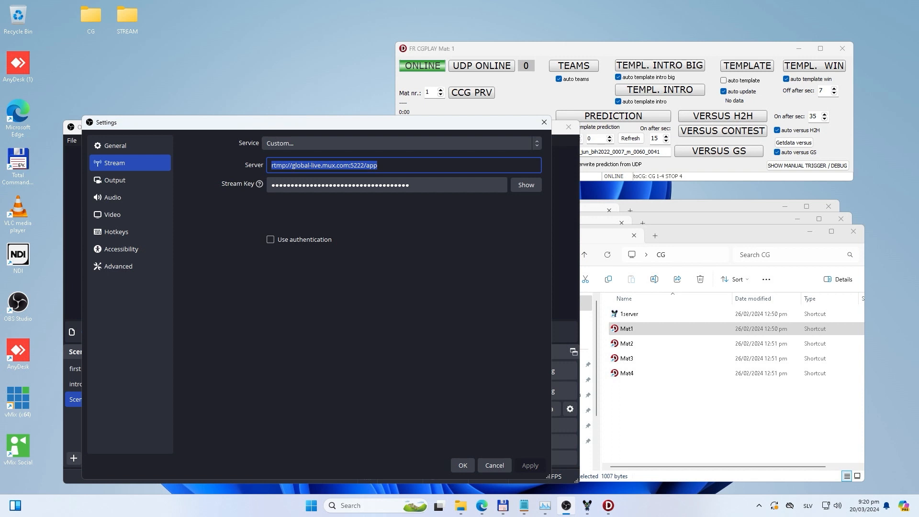
Step: Choose Mux from the full list of streaming services and set its server to Global (RTMP)
{"action": "left_click", "coordinate": [401, 143]}
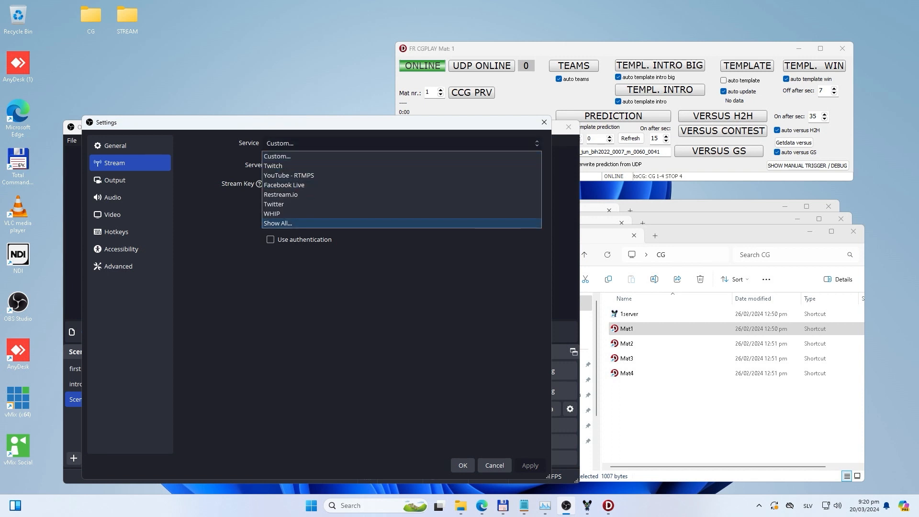
{"action": "left_click", "coordinate": [401, 223]}
{"action": "scroll", "coordinate": [401, 242], "scroll_direction": "down", "scroll_amount": 8}
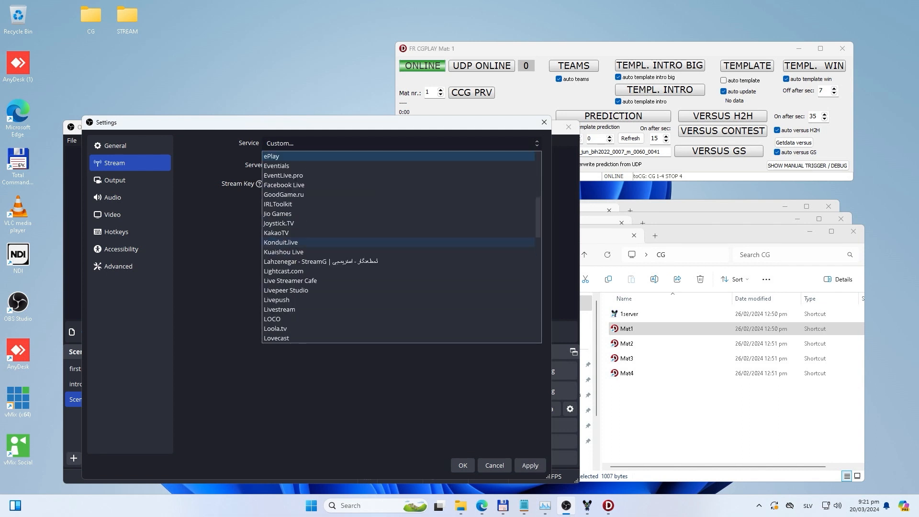
{"action": "scroll", "coordinate": [401, 276], "scroll_direction": "down", "scroll_amount": 3}
{"action": "left_click", "coordinate": [401, 280]}
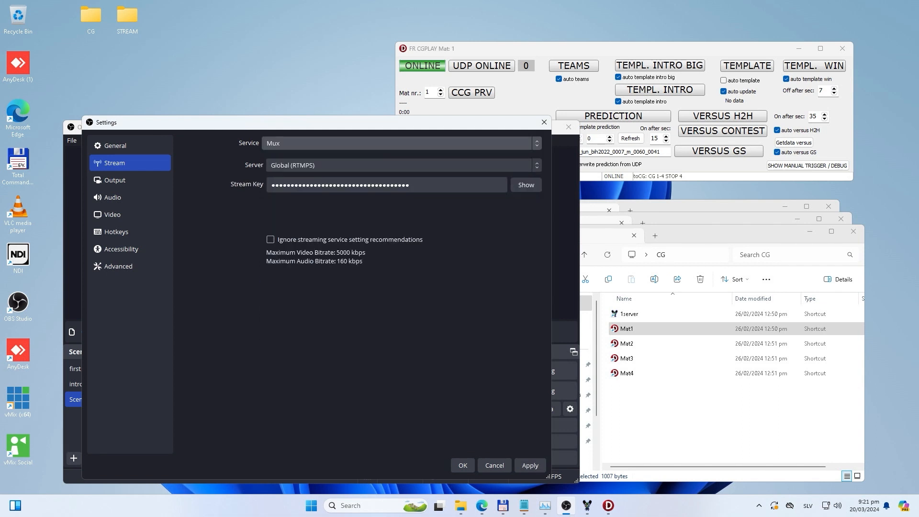
{"action": "left_click", "coordinate": [401, 165]}
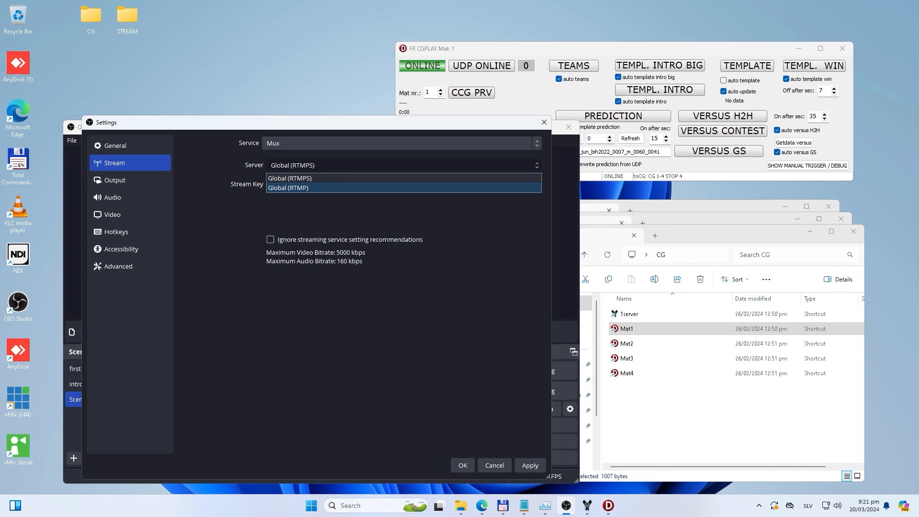
{"action": "key", "text": "Return"}
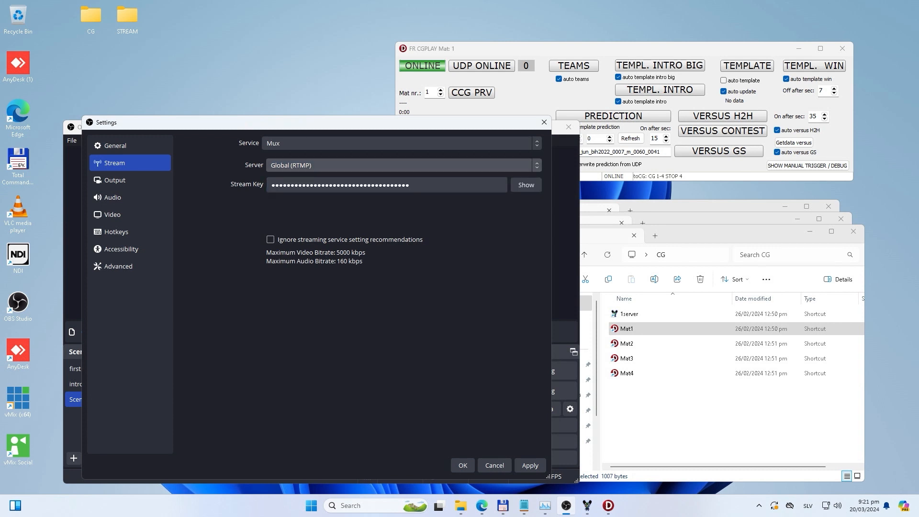
Step: Replace the stream key with the one kept in the Notepad note, show it in plain text and apply the settings
{"action": "mouse_move", "coordinate": [524, 505]}
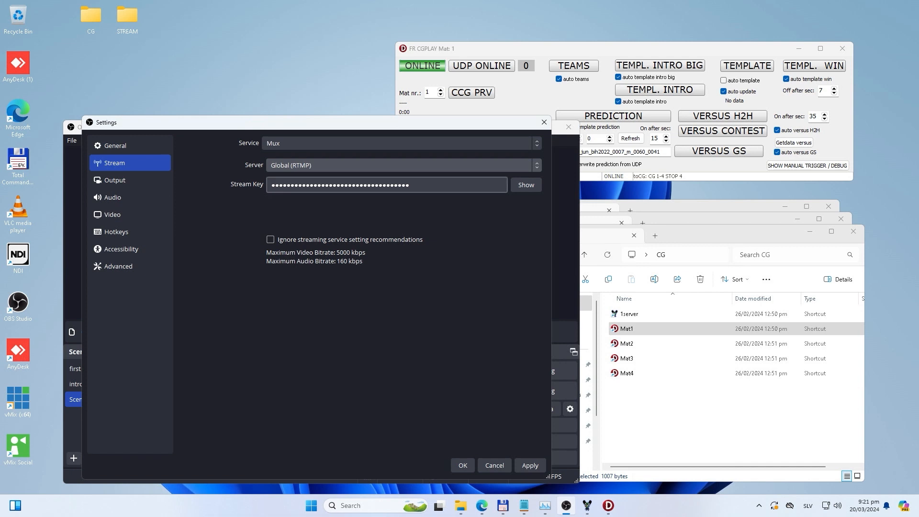
{"action": "left_click", "coordinate": [431, 185]}
{"action": "key", "text": "ctrl+a"}
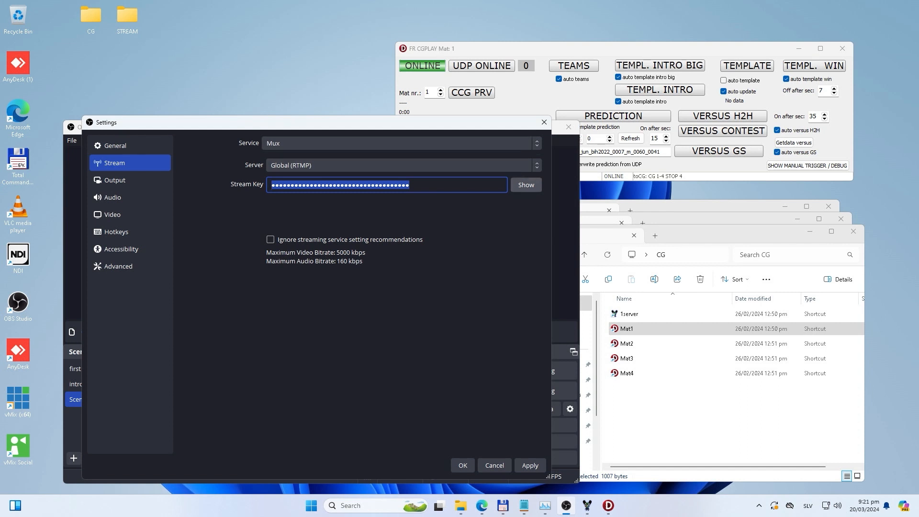
{"action": "left_click", "coordinate": [523, 505]}
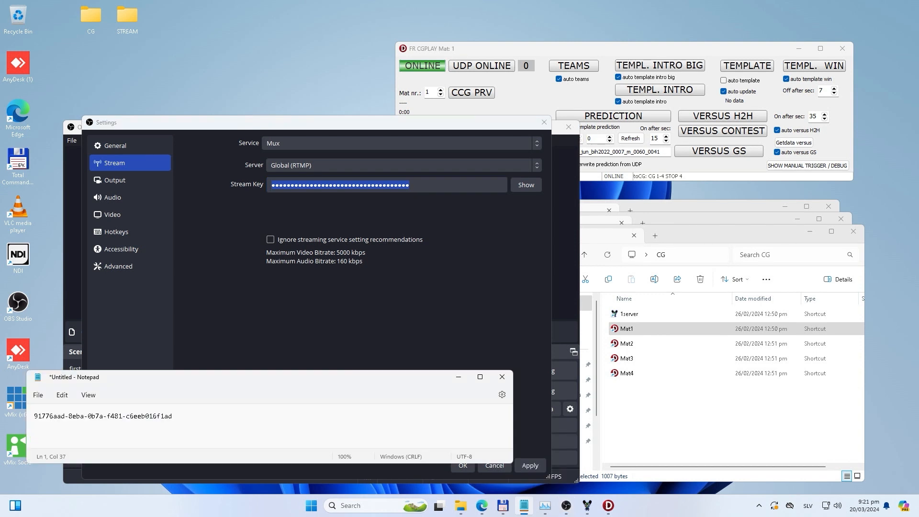
{"action": "key", "text": "ctrl+a"}
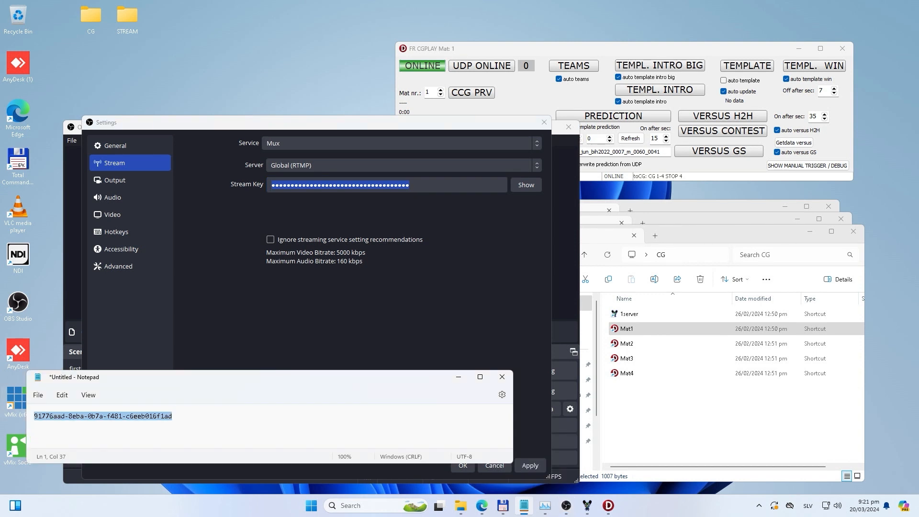
{"action": "left_click", "coordinate": [174, 416]}
{"action": "key", "text": "ctrl+a"}
{"action": "key", "text": "ctrl+c"}
{"action": "left_click", "coordinate": [526, 185]}
{"action": "left_click_drag", "start_coordinate": [412, 185], "coordinate": [225, 184]}
{"action": "key", "text": "ctrl+v"}
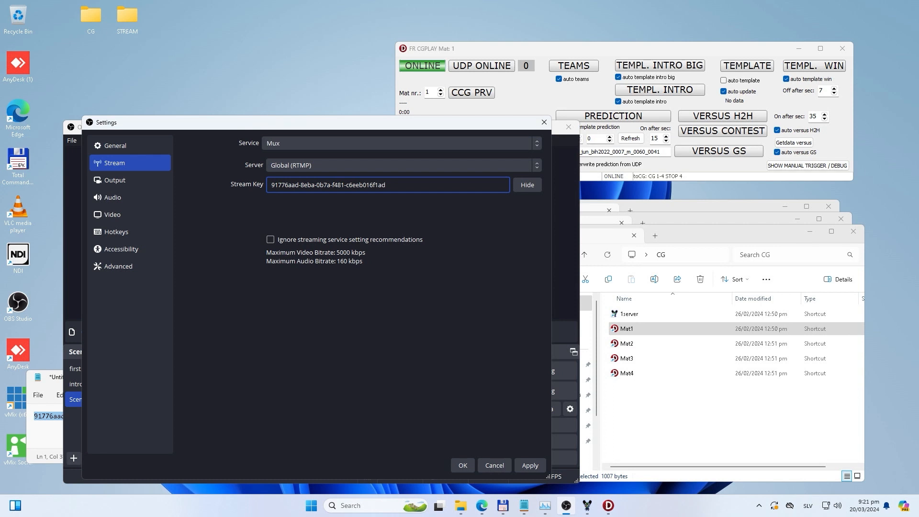
{"action": "left_click", "coordinate": [530, 465]}
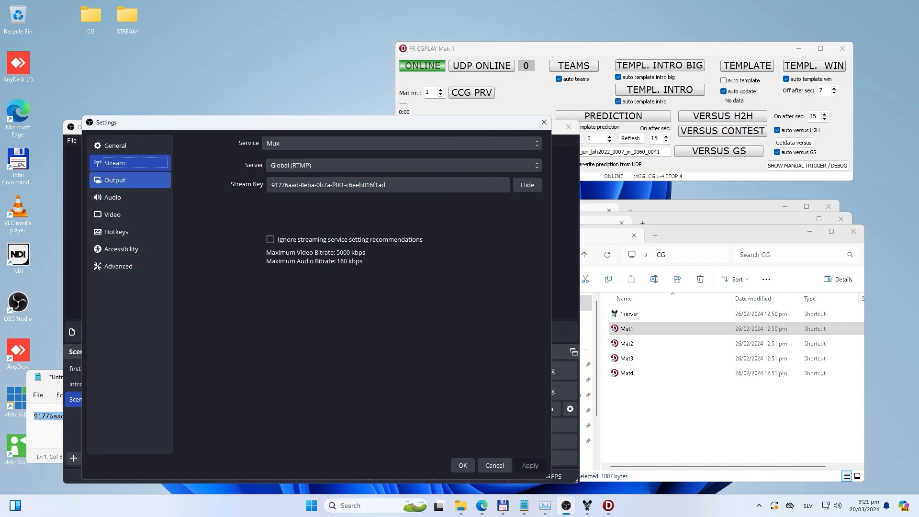
Step: Open the Output settings and keep the output mode on Simple
{"action": "left_click", "coordinate": [129, 180]}
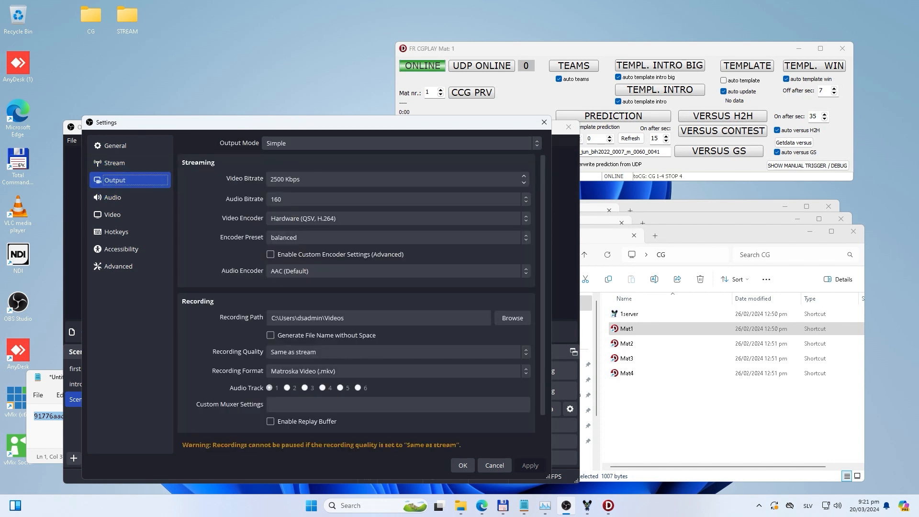
{"action": "left_click", "coordinate": [401, 143]}
{"action": "left_click", "coordinate": [401, 156]}
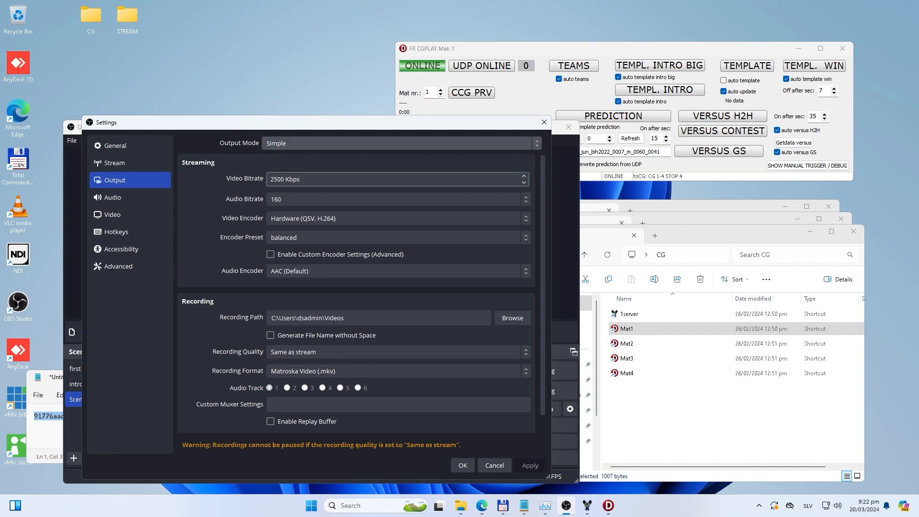
Step: Set the streaming video bitrate to 20000 Kbps
{"action": "left_click", "coordinate": [270, 179]}
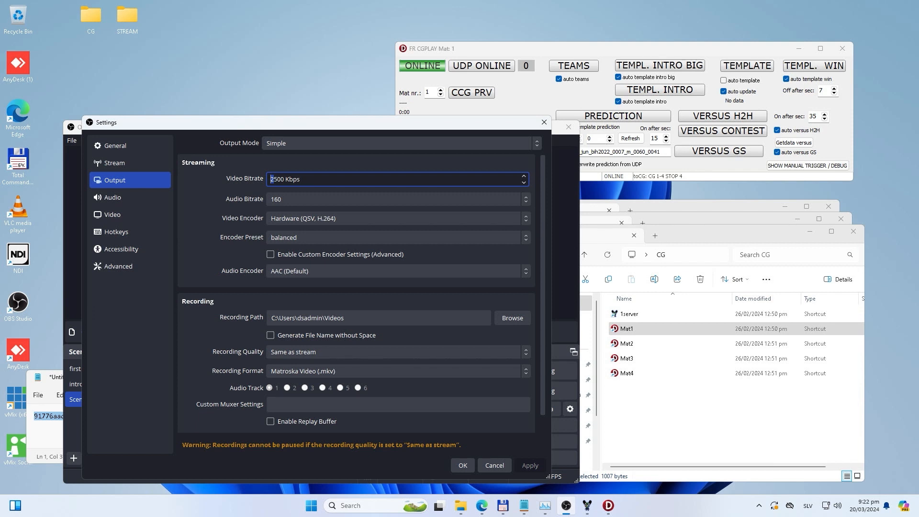
{"action": "left_click_drag", "start_coordinate": [277, 179], "coordinate": [270, 179]}
{"action": "type", "text": "200"}
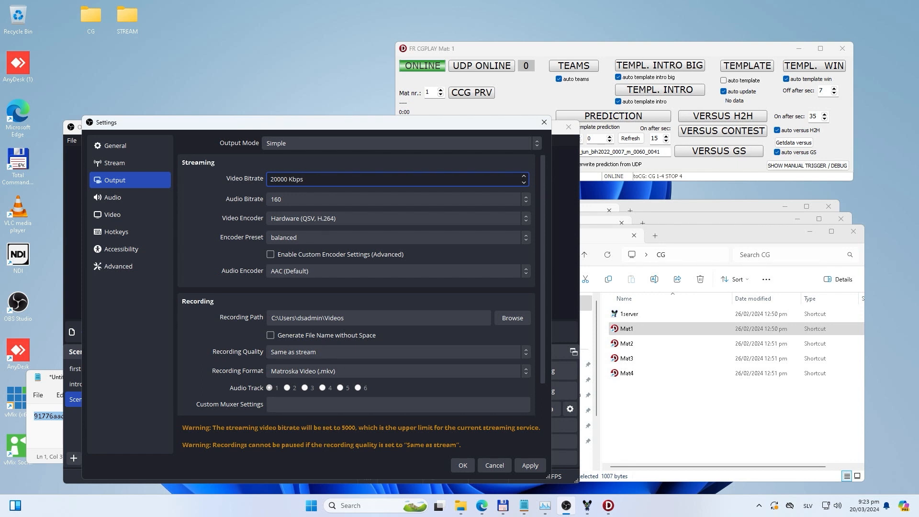
Step: Set the streaming video bitrate to 5000 Kbps
{"action": "key", "text": "BackSpace"}
{"action": "key", "text": "BackSpace"}
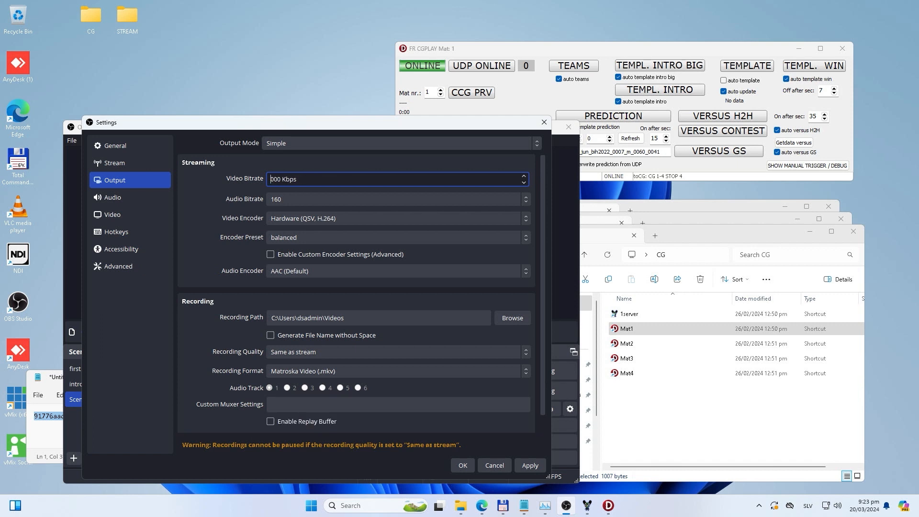
{"action": "type", "text": "2"}
{"action": "key", "text": "ctrl+a"}
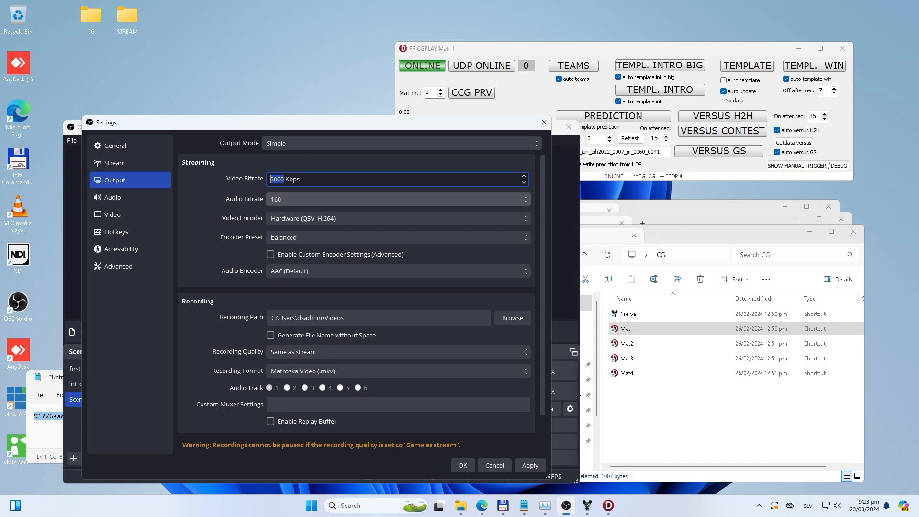
Step: Look through the available audio bitrates from 64 to 320 and keep 160
{"action": "left_click", "coordinate": [398, 199]}
{"action": "left_click", "coordinate": [397, 199]}
{"action": "left_click", "coordinate": [397, 199]}
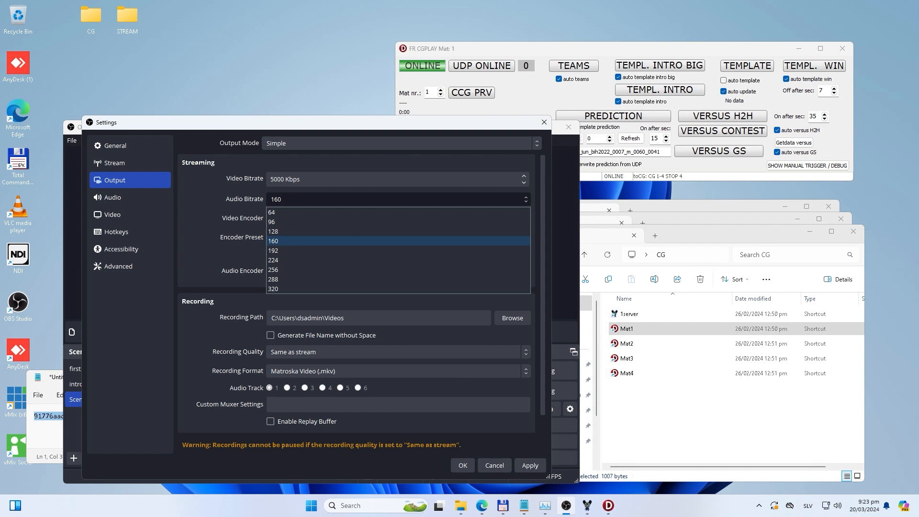
{"action": "key", "text": "Up"}
{"action": "key", "text": "Down"}
{"action": "key", "text": "Up"}
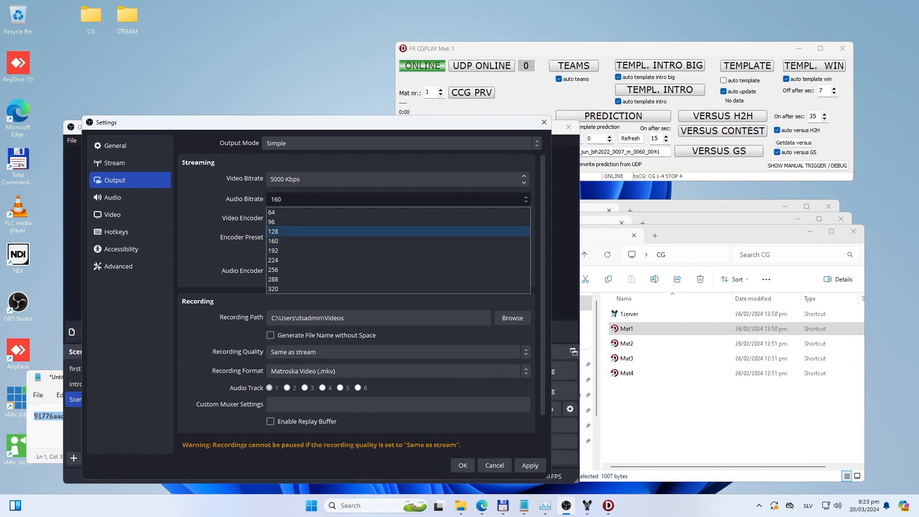
{"action": "key", "text": "Down"}
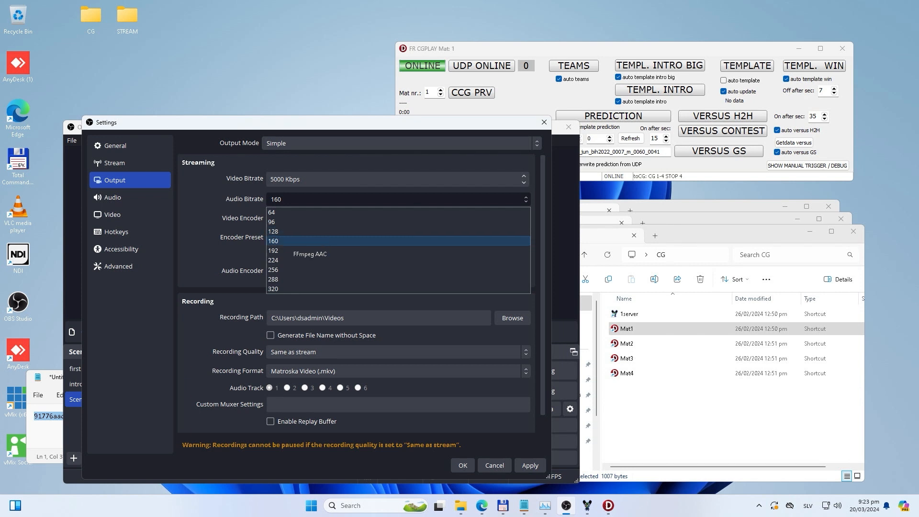
{"action": "key", "text": "Down"}
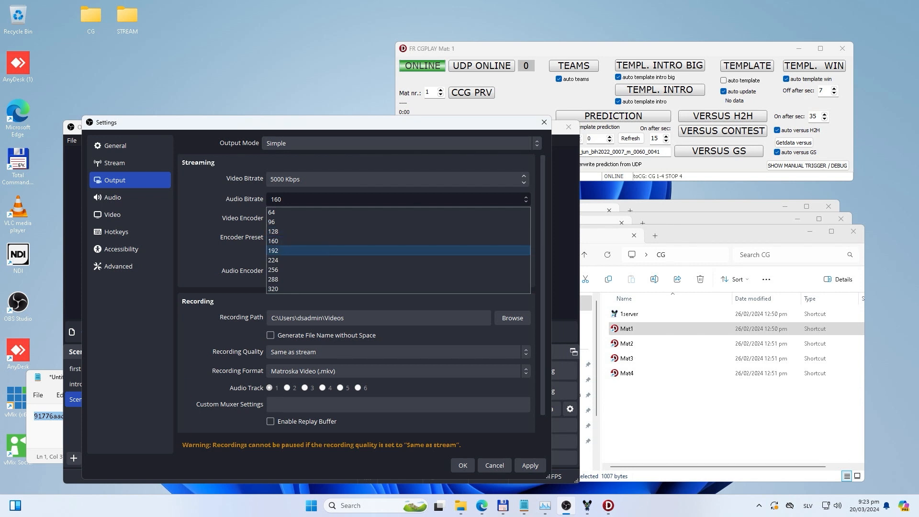
{"action": "key", "text": "Down"}
{"action": "key", "text": "Down"}
{"action": "key", "text": "Down"}
{"action": "key", "text": "Up"}
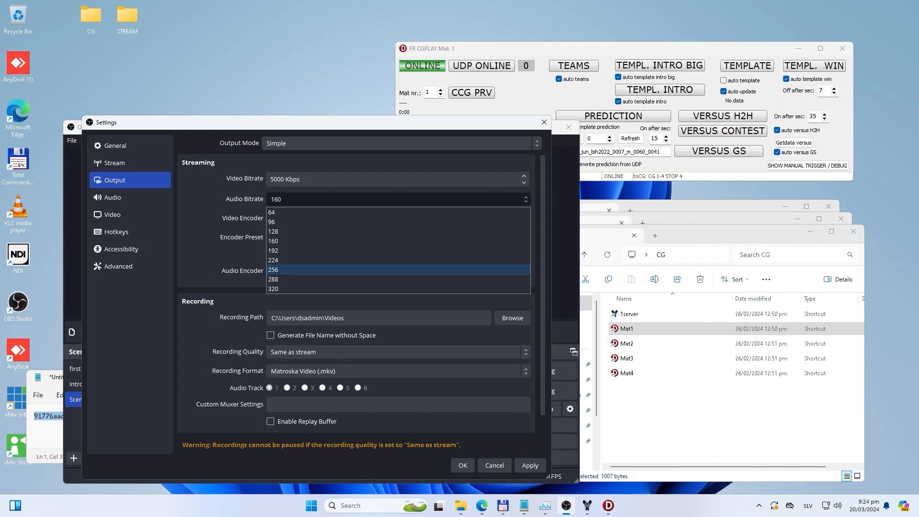
{"action": "left_click", "coordinate": [296, 241]}
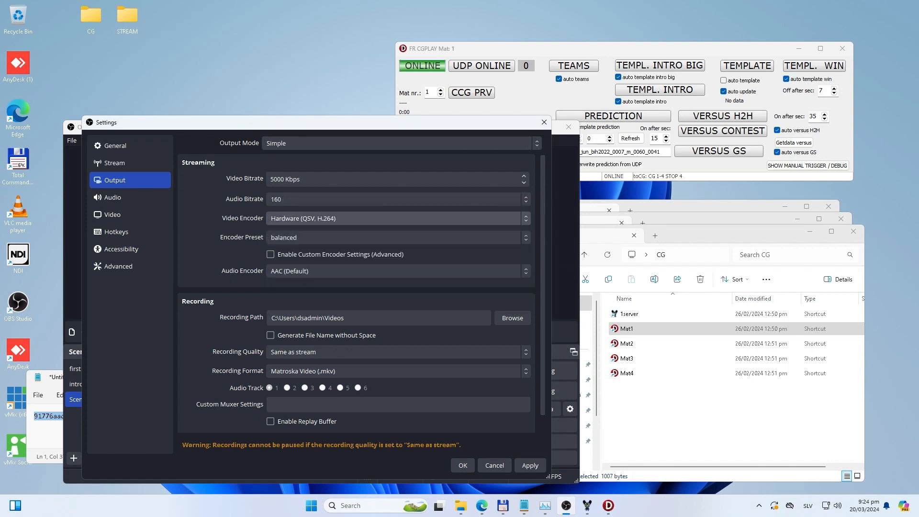
Step: Try Software (x264) and Hardware (QSV, H.264) as the streaming video encoder, and settle on Hardware (NVENC, H.264)
{"action": "left_click", "coordinate": [335, 218]}
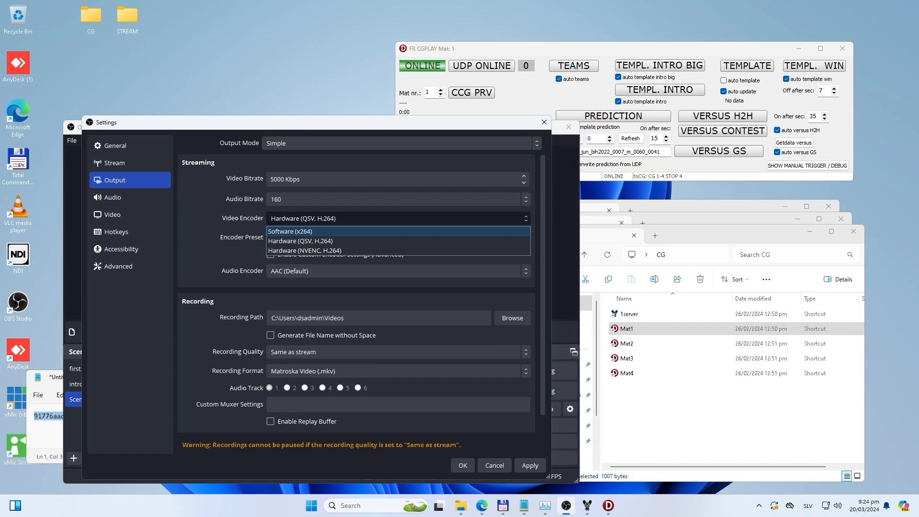
{"action": "key", "text": "Return"}
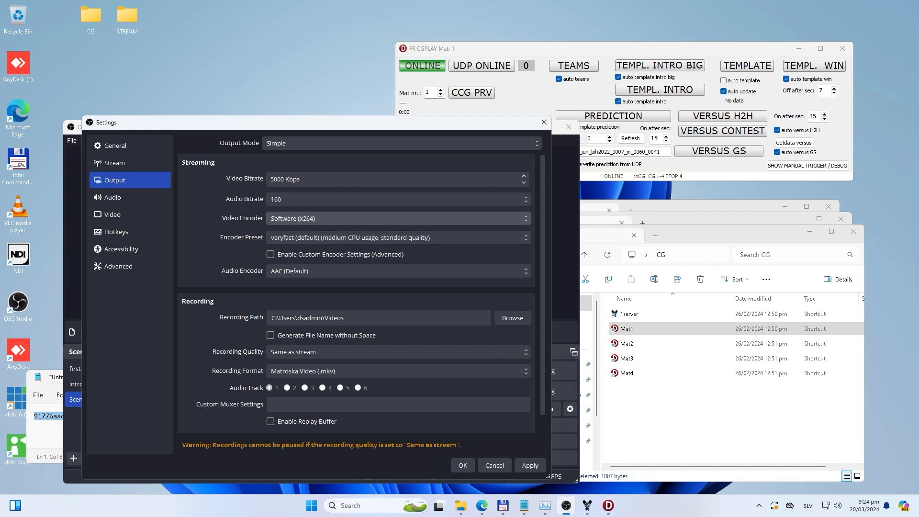
{"action": "left_click", "coordinate": [398, 218]}
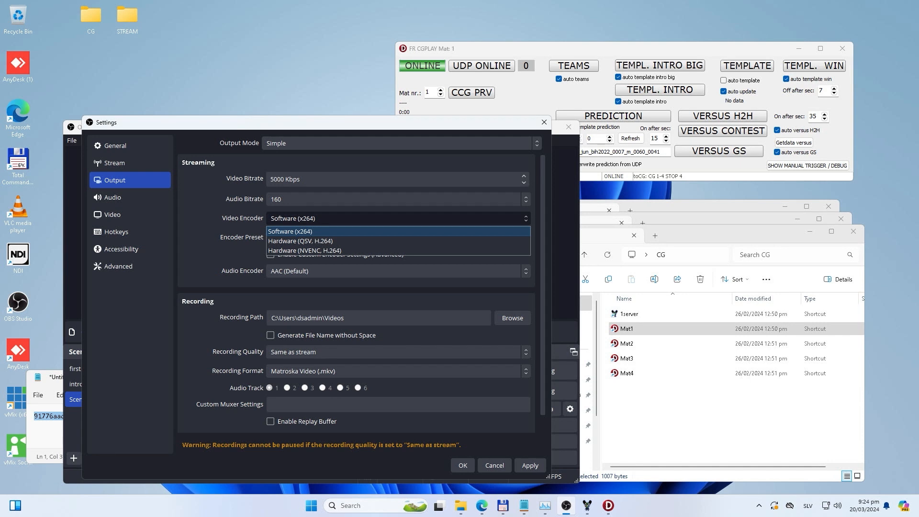
{"action": "key", "text": "Down"}
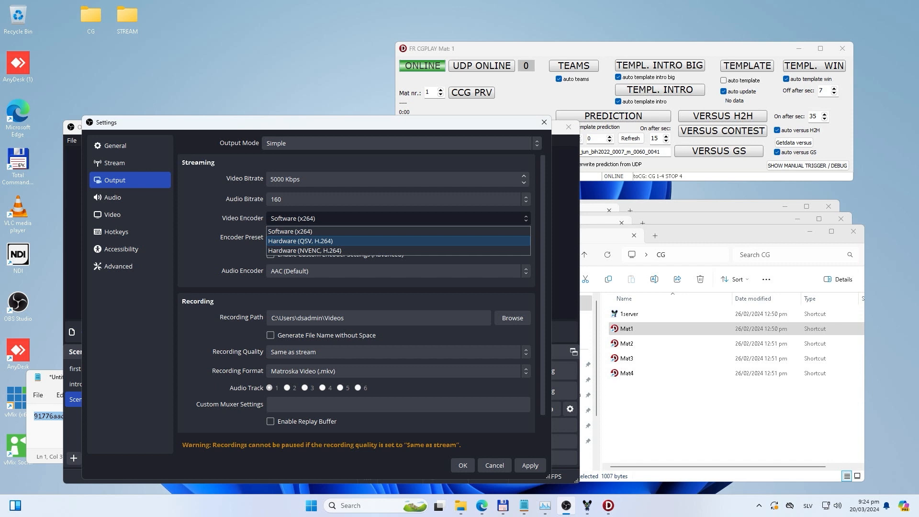
{"action": "key", "text": "Return"}
{"action": "key", "text": "alt+Down"}
{"action": "key", "text": "Down"}
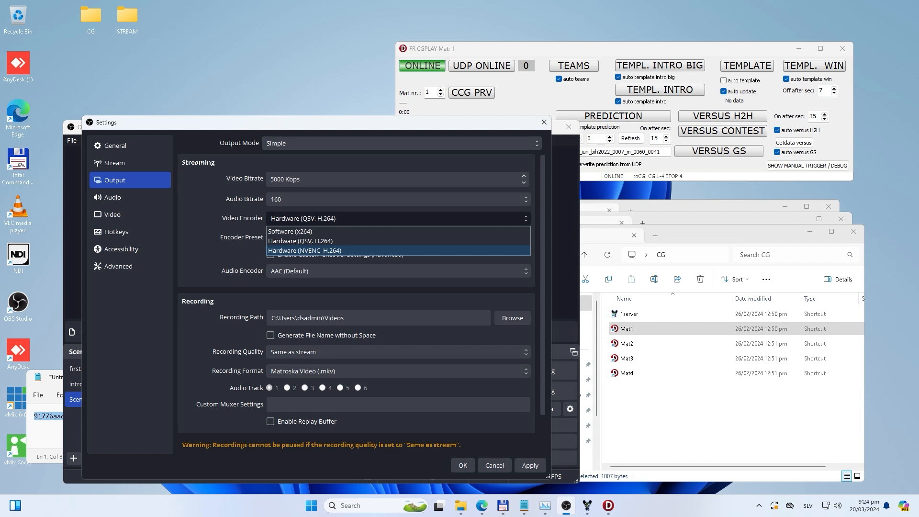
{"action": "key", "text": "Return"}
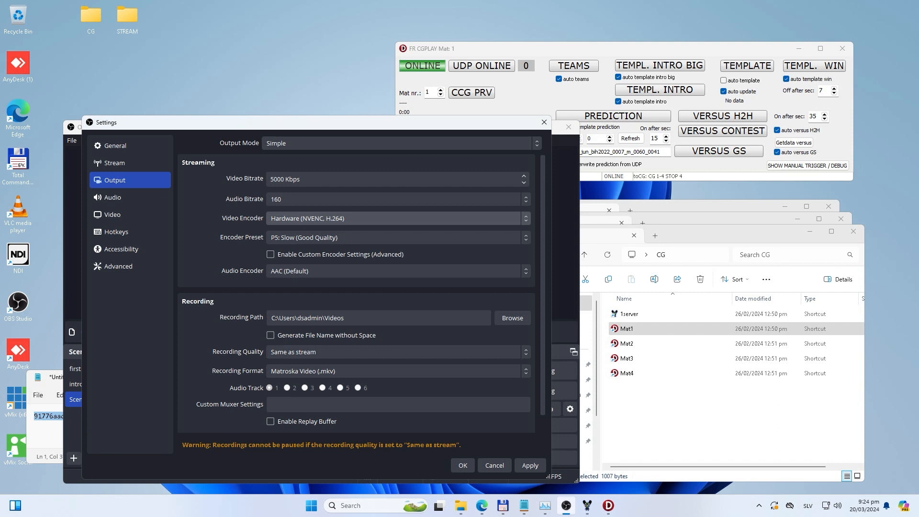
Step: Switch to Task Manager to examine the CPU performance, and return to the OBS settings
{"action": "left_click", "coordinate": [545, 505]}
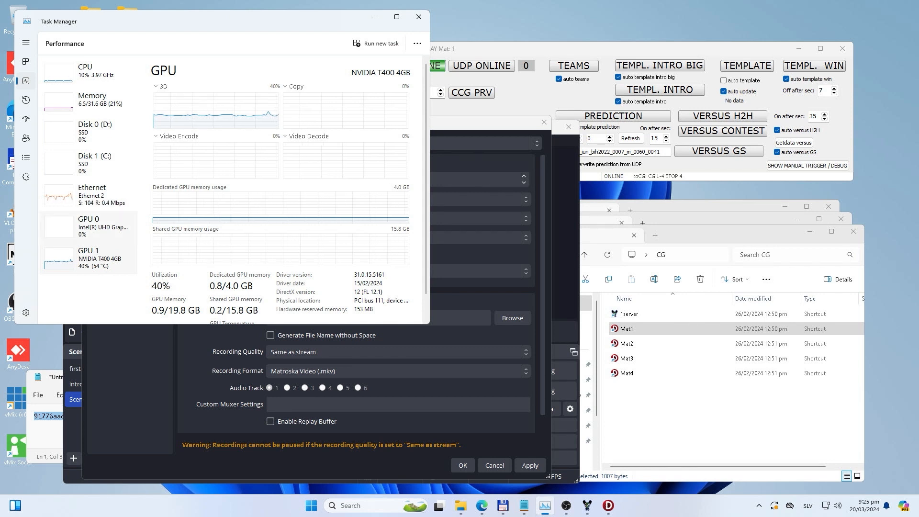
{"action": "left_click", "coordinate": [91, 71]}
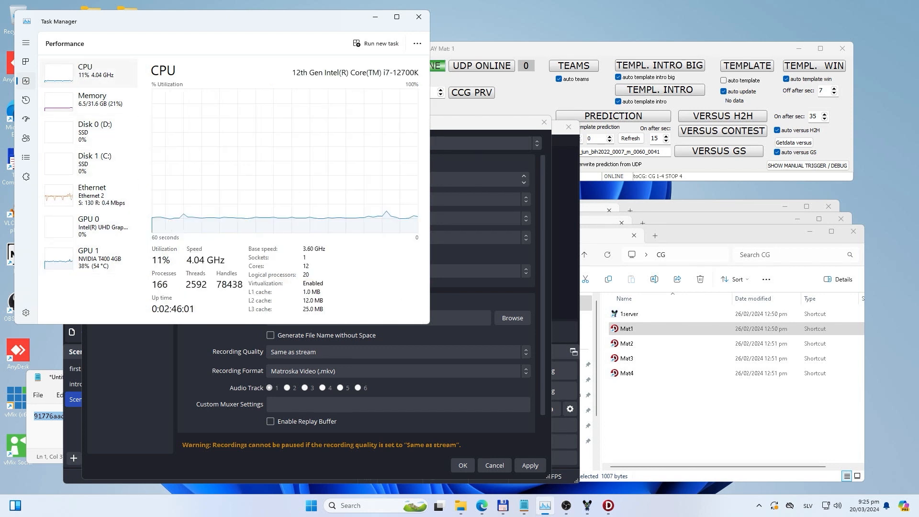
{"action": "left_click", "coordinate": [478, 123]}
Step: Keep the NVENC video encoder, set its preset to P3: Fast (Low Quality), and keep AAC (Default) as the audio encoder
{"action": "left_click", "coordinate": [398, 218]}
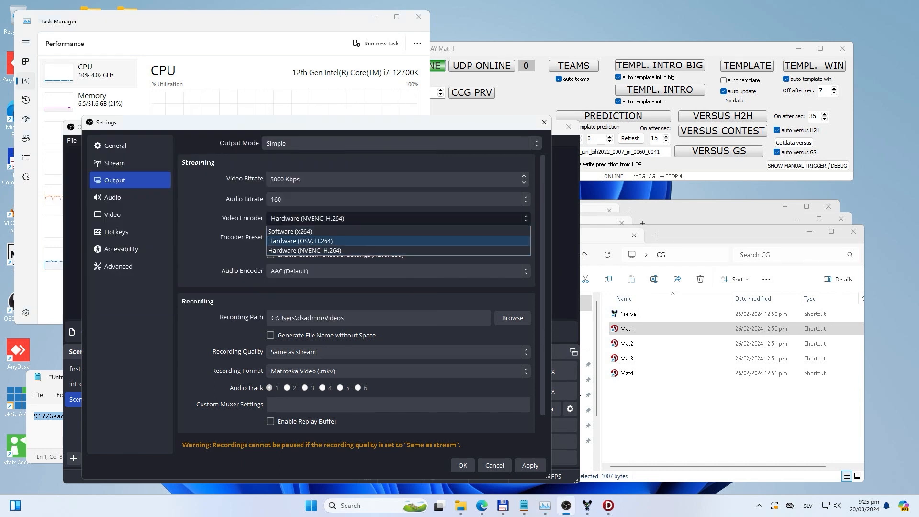
{"action": "left_click", "coordinate": [335, 251]}
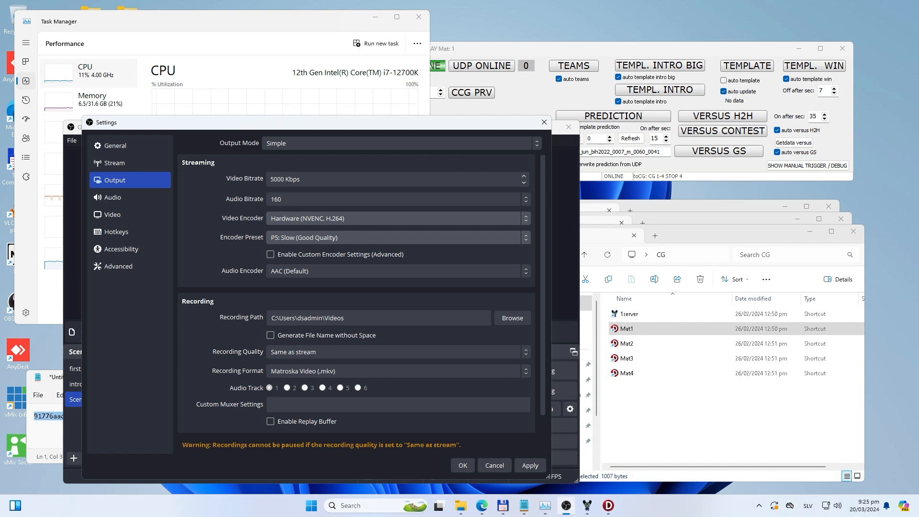
{"action": "left_click", "coordinate": [398, 237]}
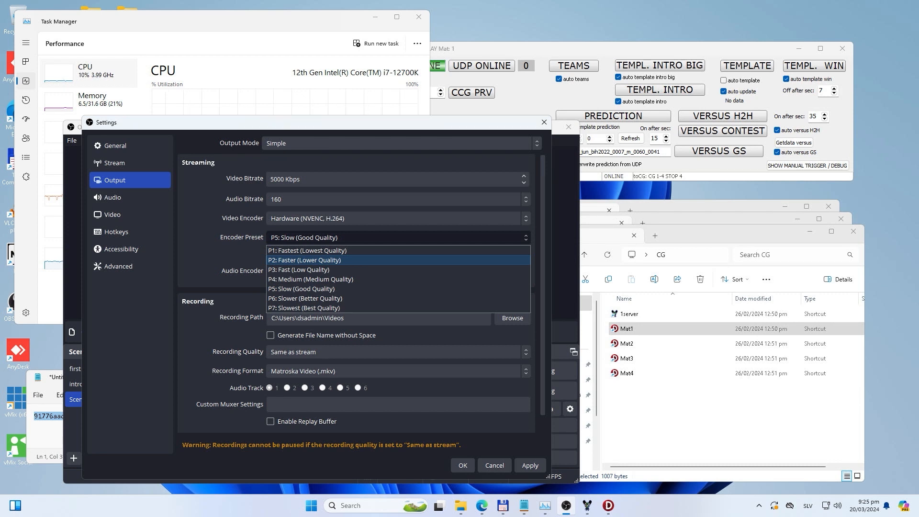
{"action": "key", "text": "Down"}
{"action": "key", "text": "Return"}
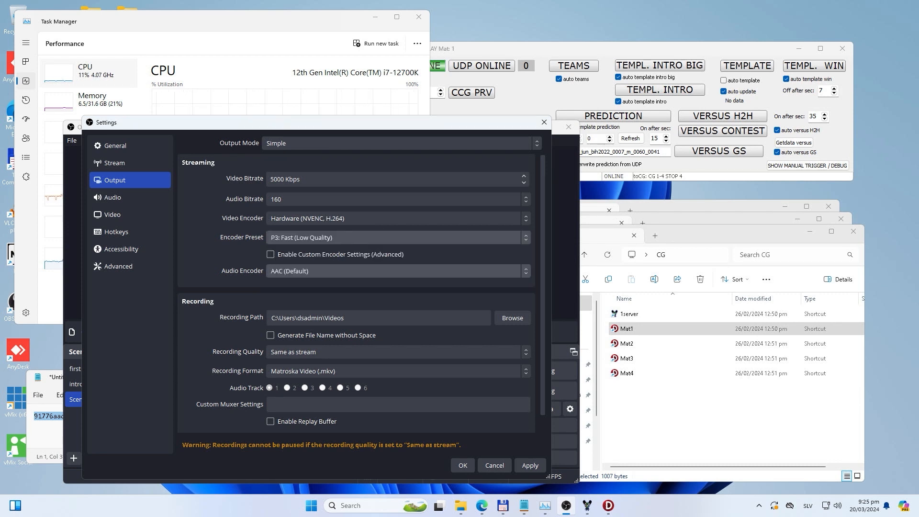
{"action": "left_click", "coordinate": [398, 270]}
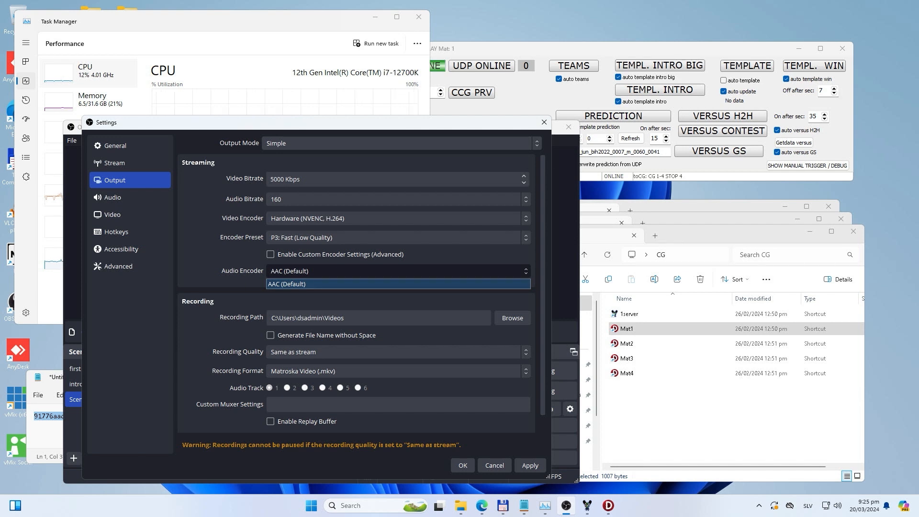
{"action": "key", "text": "Return"}
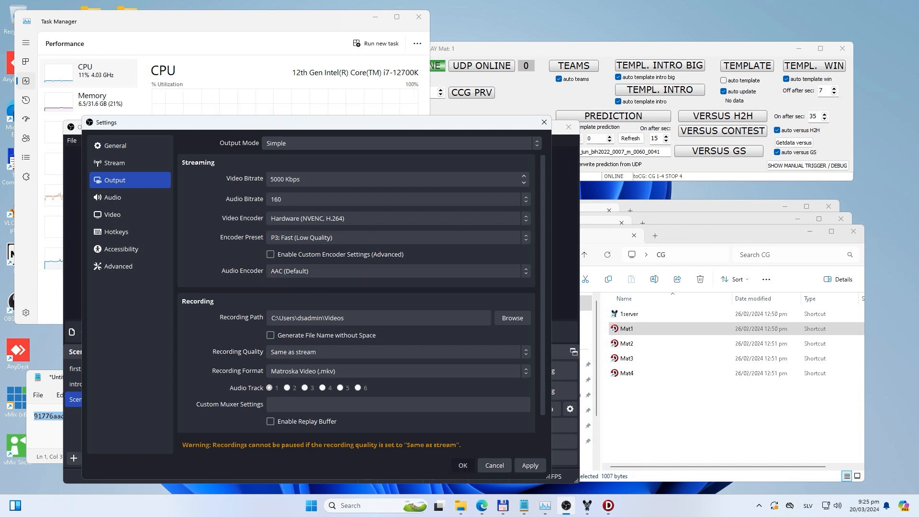
Step: Change the output mode to Advanced, choose NVIDIA NVENC H.264 as the streaming video encoder, and accept the settings
{"action": "left_click", "coordinate": [401, 143]}
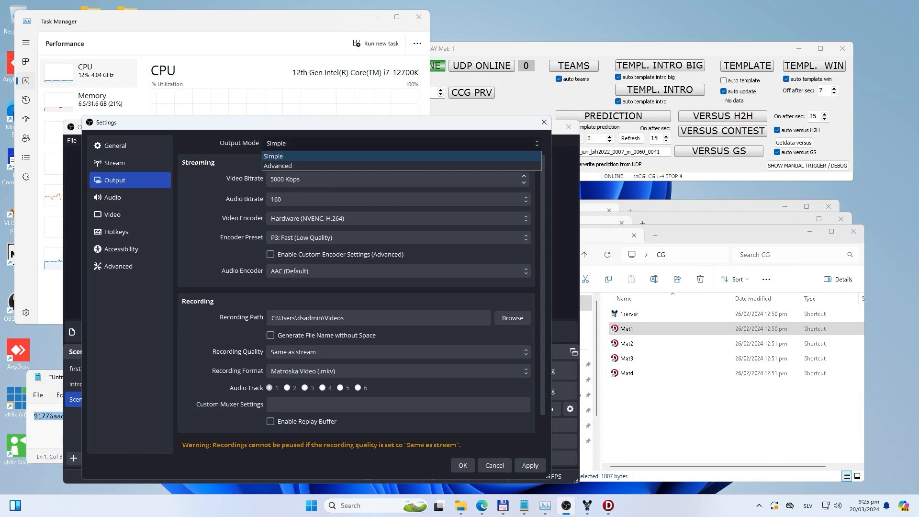
{"action": "key", "text": "Down"}
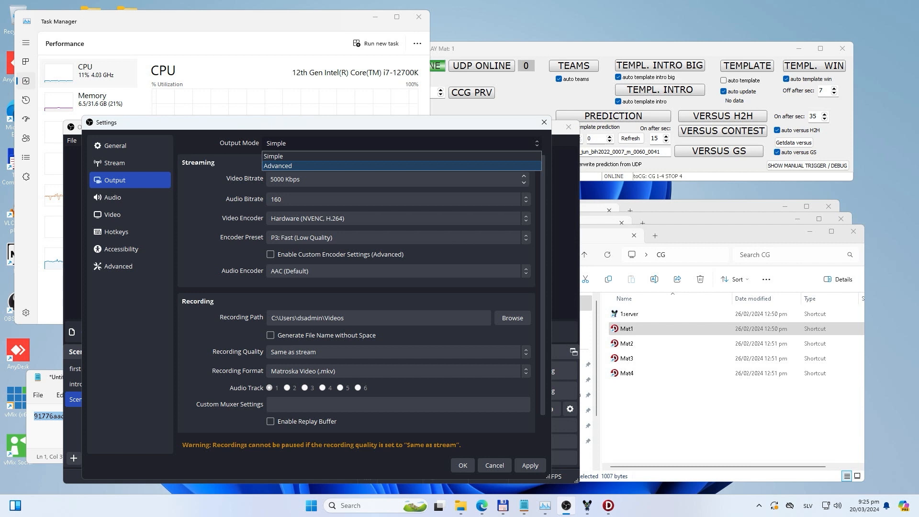
{"action": "key", "text": "Return"}
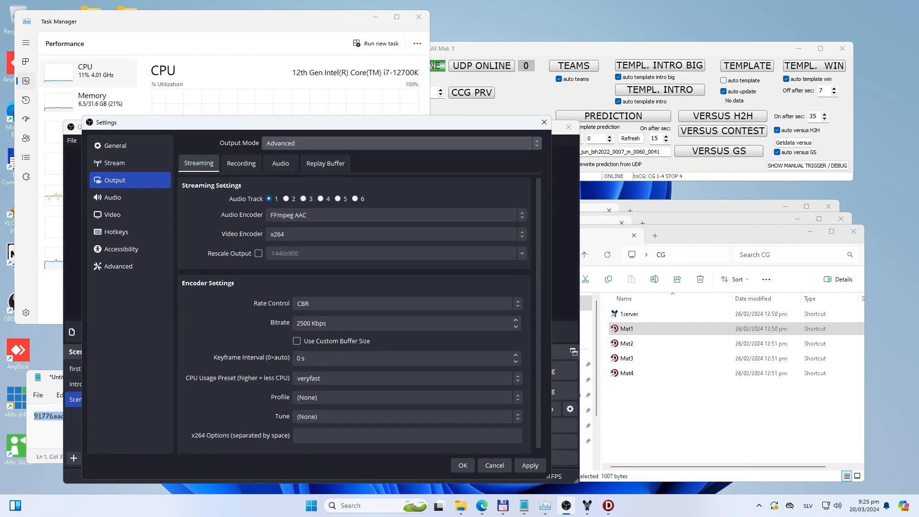
{"action": "left_click", "coordinate": [306, 234]}
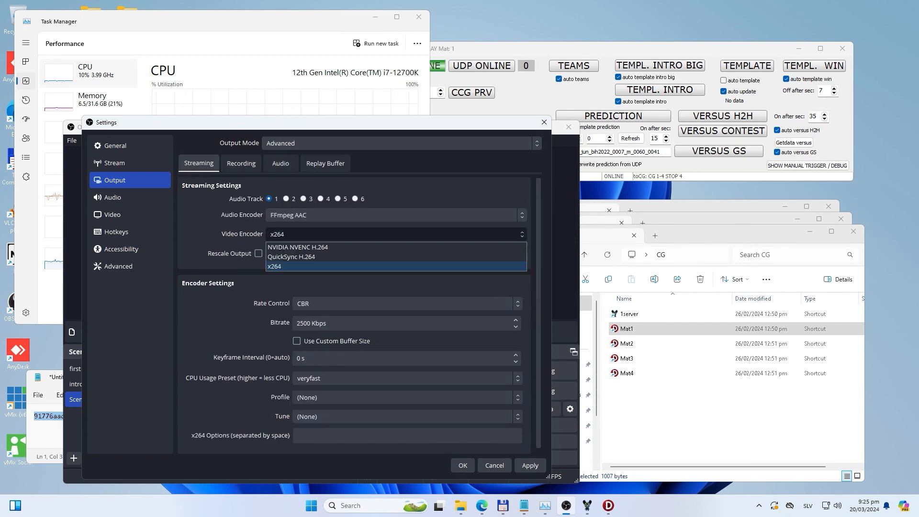
{"action": "key", "text": "Up"}
{"action": "key", "text": "Up"}
{"action": "key", "text": "Return"}
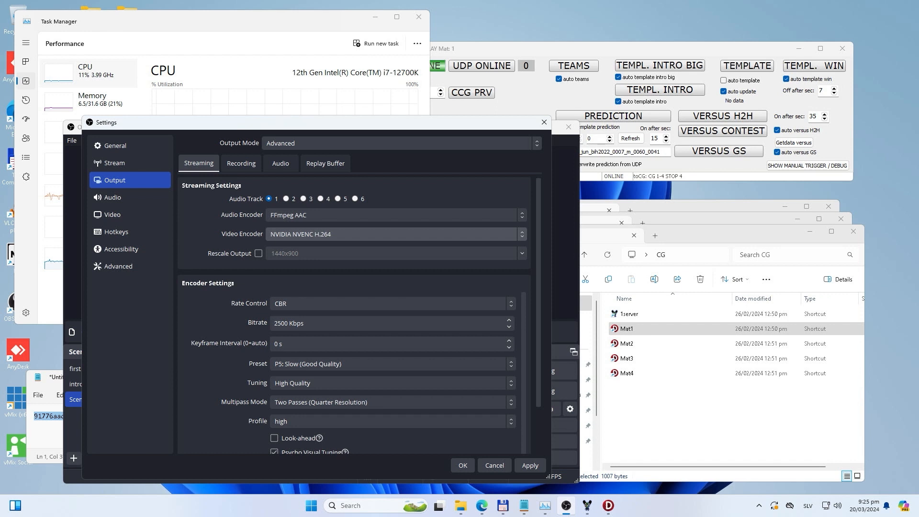
{"action": "left_click", "coordinate": [396, 234]}
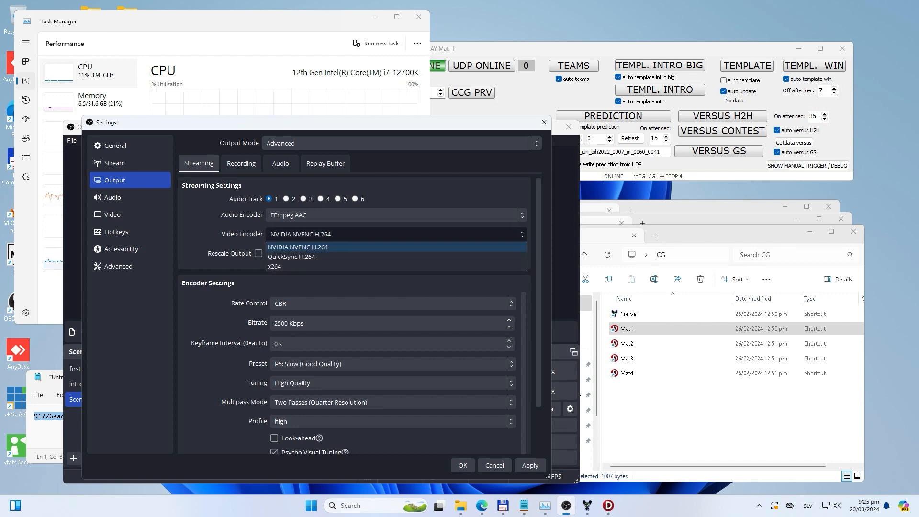
{"action": "left_click", "coordinate": [396, 234]}
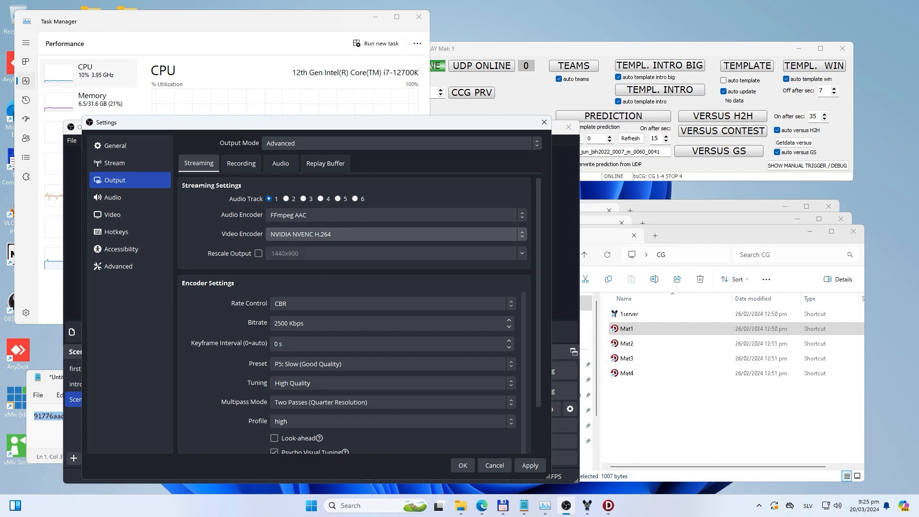
{"action": "key", "text": "Escape"}
{"action": "left_click", "coordinate": [368, 311]}
{"action": "left_click", "coordinate": [462, 465]}
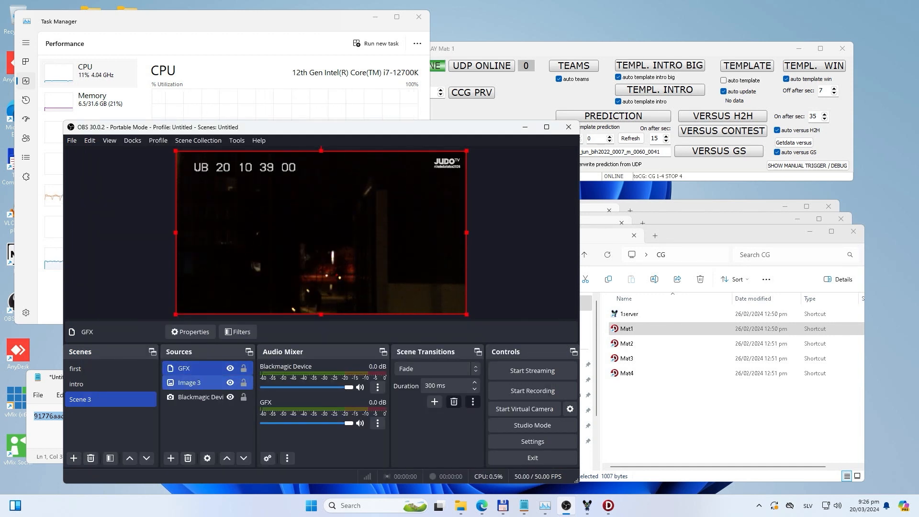
Step: Check the GFX source's NDI properties without changing them, and show the big intro template from the Mat 1 CGPLAY window
{"action": "left_click", "coordinate": [622, 48]}
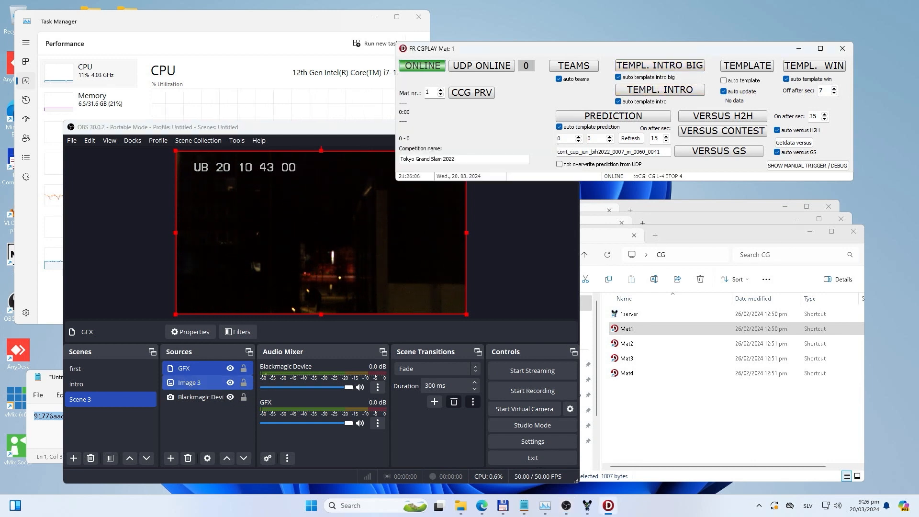
{"action": "left_click", "coordinate": [189, 382]}
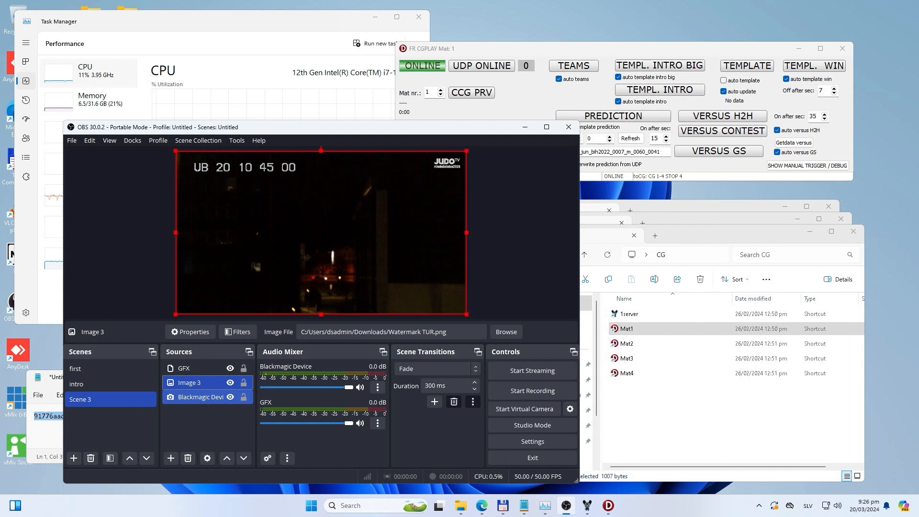
{"action": "double_click", "coordinate": [186, 368]}
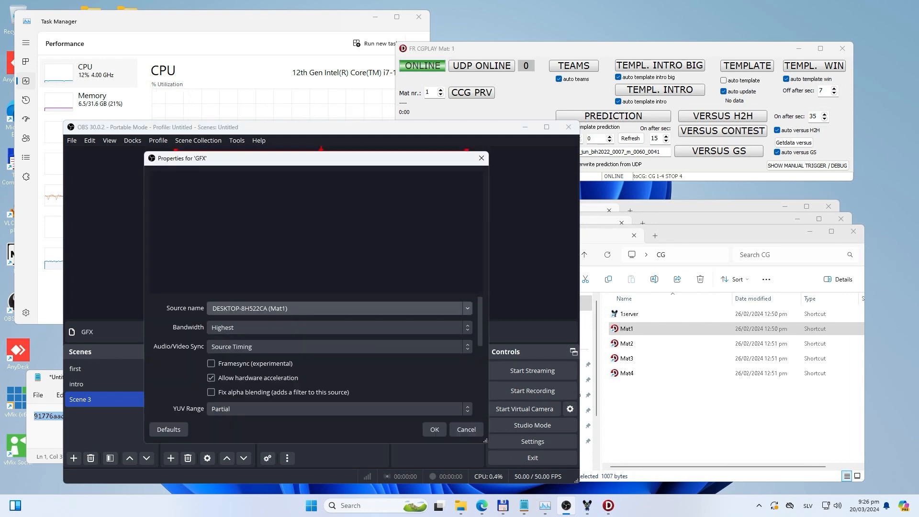
{"action": "left_click", "coordinate": [481, 158]}
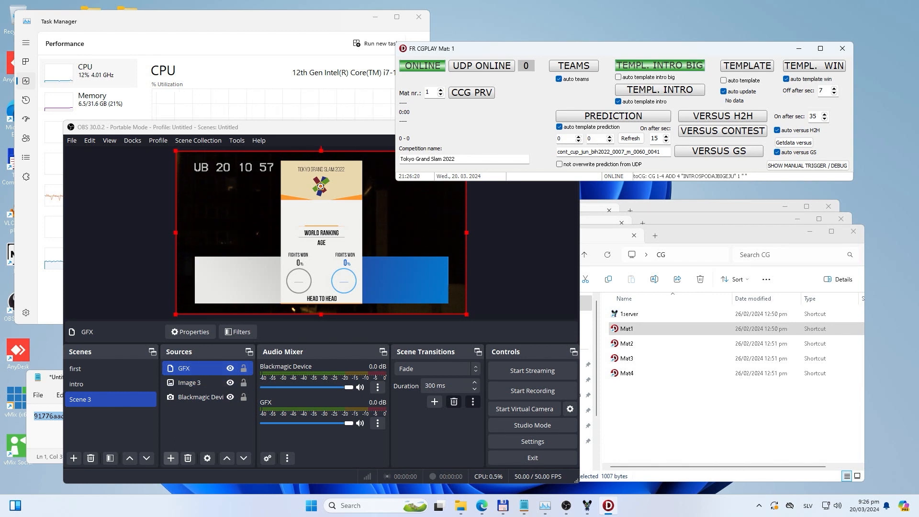
Step: Add an NDI source to Scene 3 receiving DESKTOP-8H522CA (Mat1), and hide it in the scene
{"action": "left_click", "coordinate": [171, 458]}
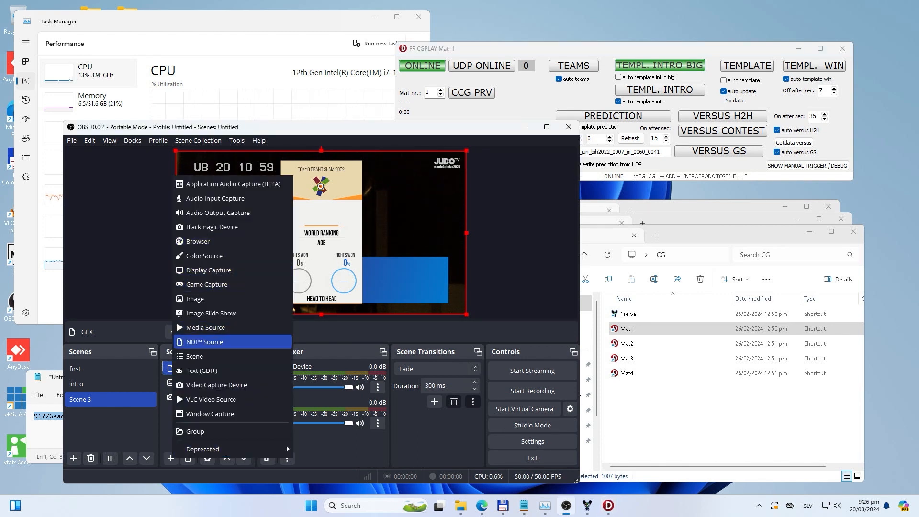
{"action": "left_click", "coordinate": [225, 342]}
{"action": "key", "text": "Return"}
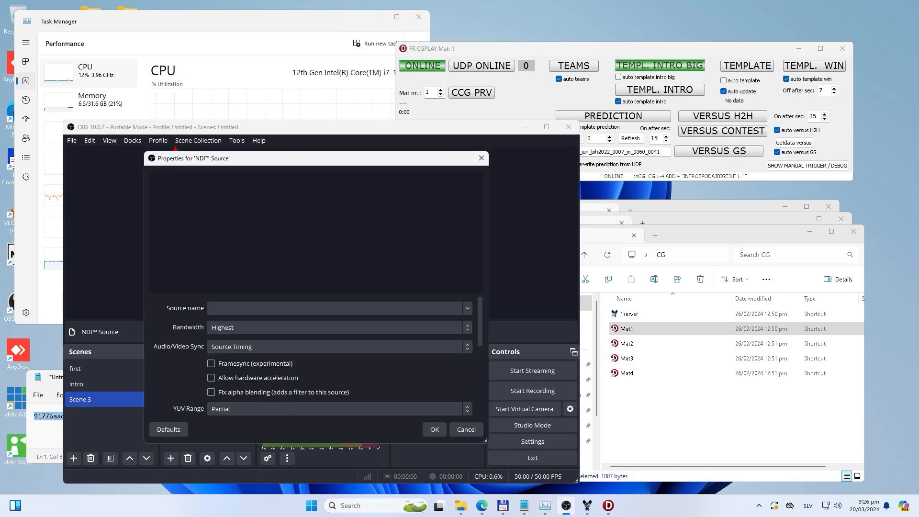
{"action": "left_click", "coordinate": [467, 308]}
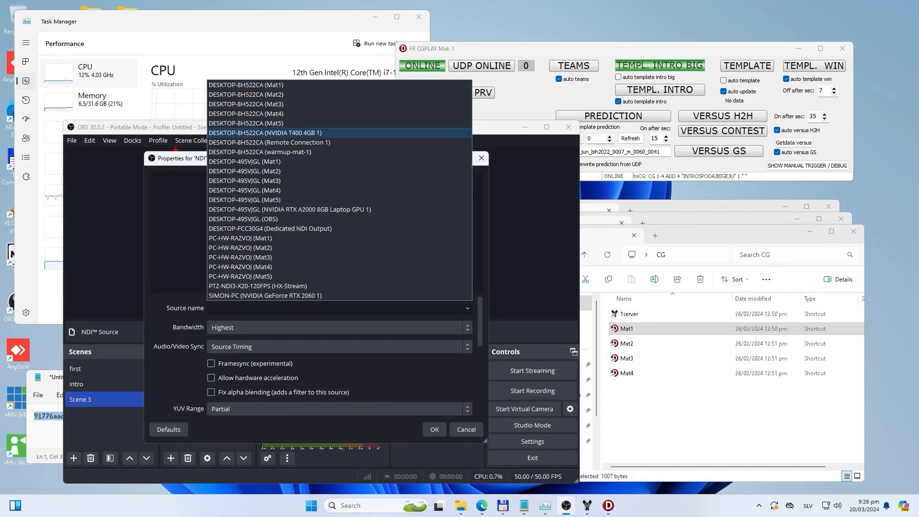
{"action": "left_click", "coordinate": [246, 85]}
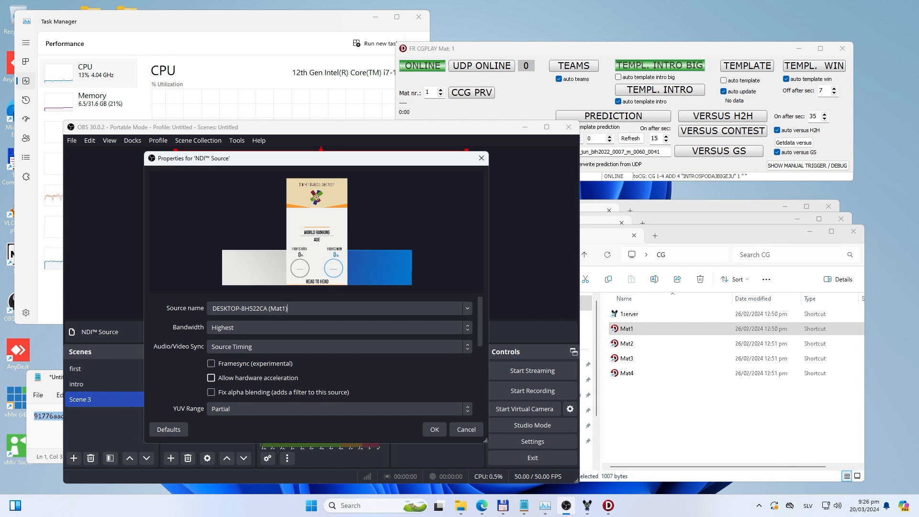
{"action": "left_click", "coordinate": [434, 429]}
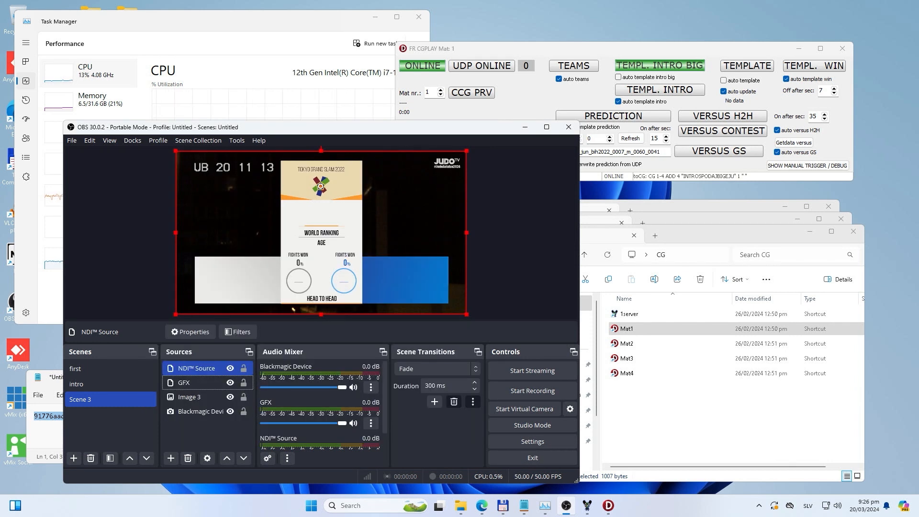
{"action": "left_click", "coordinate": [230, 368]}
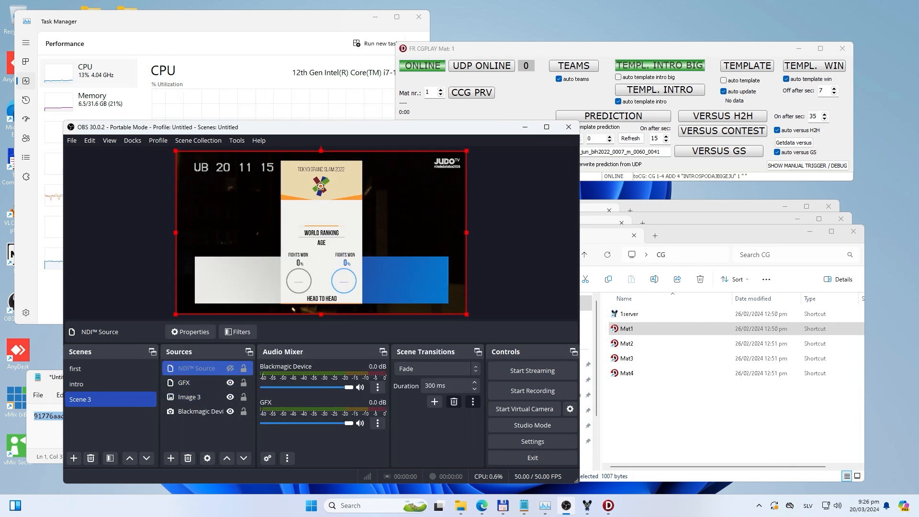
{"action": "left_click", "coordinate": [196, 369]}
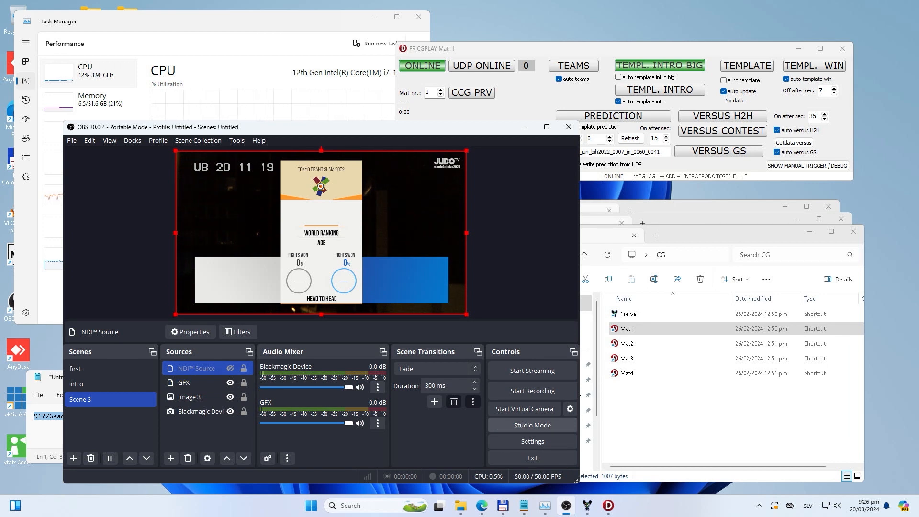
Step: Set both the base canvas and the scaled output resolution to 1920x1080 in the video settings, and accept them
{"action": "left_click", "coordinate": [532, 441]}
{"action": "left_click", "coordinate": [114, 163]}
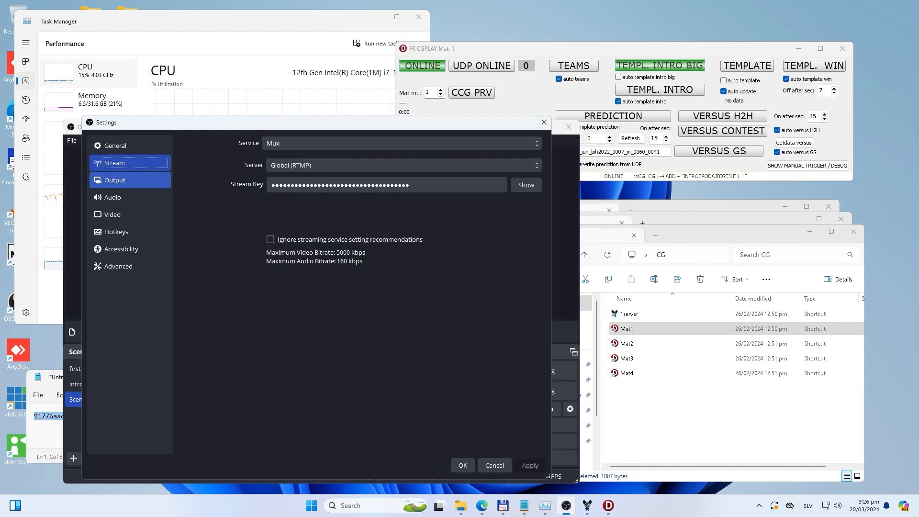
{"action": "left_click", "coordinate": [115, 179]}
{"action": "left_click", "coordinate": [113, 197]}
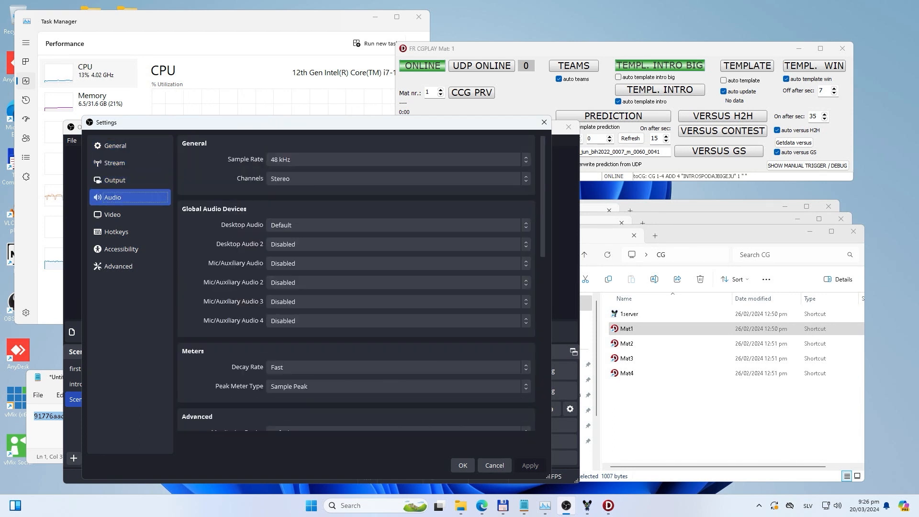
{"action": "left_click", "coordinate": [115, 215]}
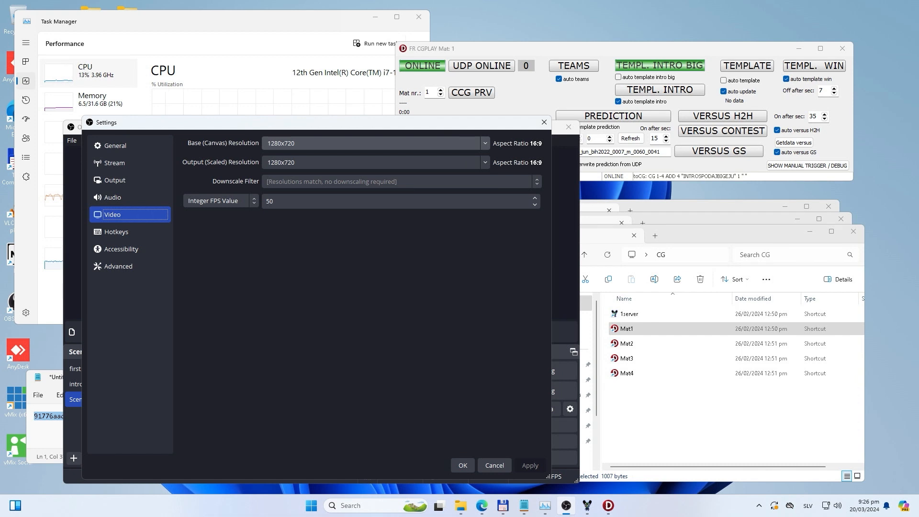
{"action": "key", "text": "Tab"}
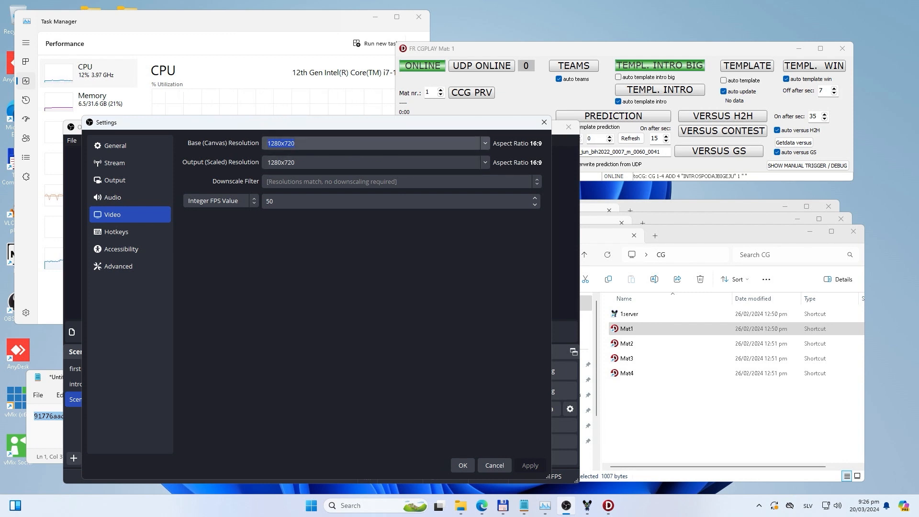
{"action": "left_click", "coordinate": [484, 143]}
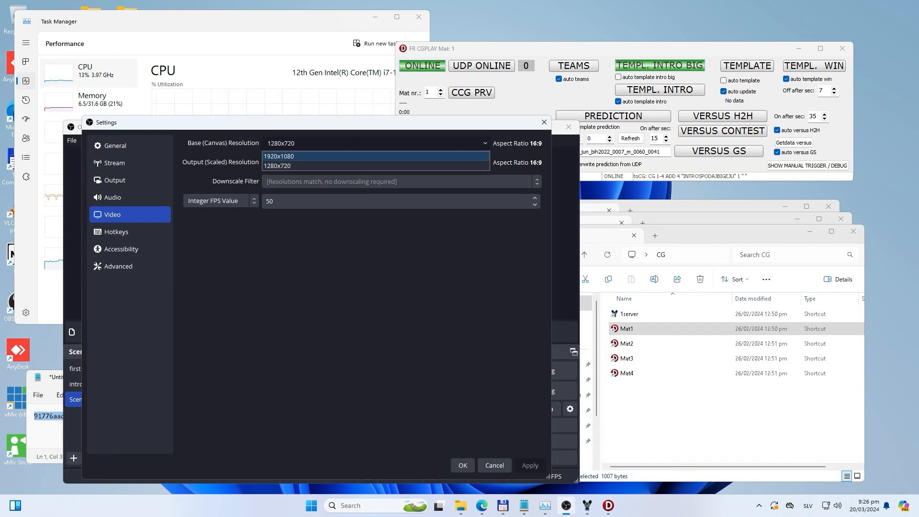
{"action": "left_click", "coordinate": [459, 156]}
{"action": "left_click", "coordinate": [485, 162]}
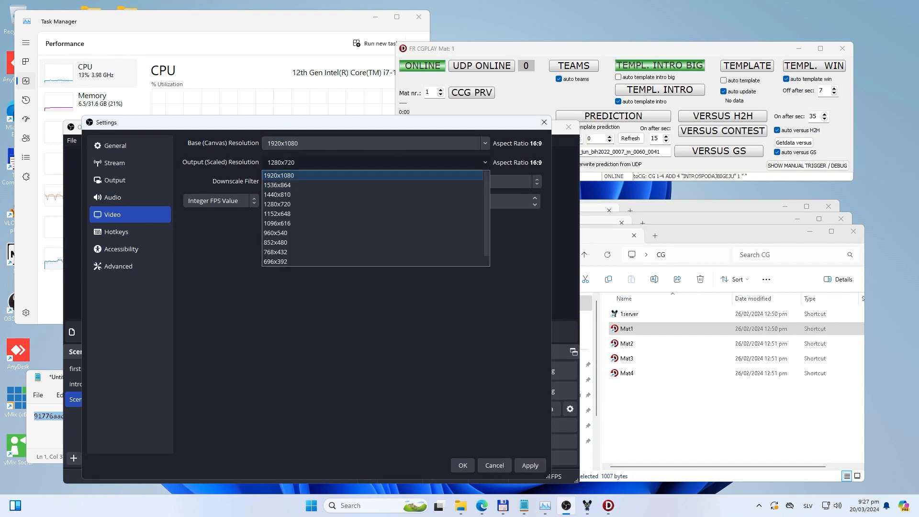
{"action": "left_click", "coordinate": [459, 176]}
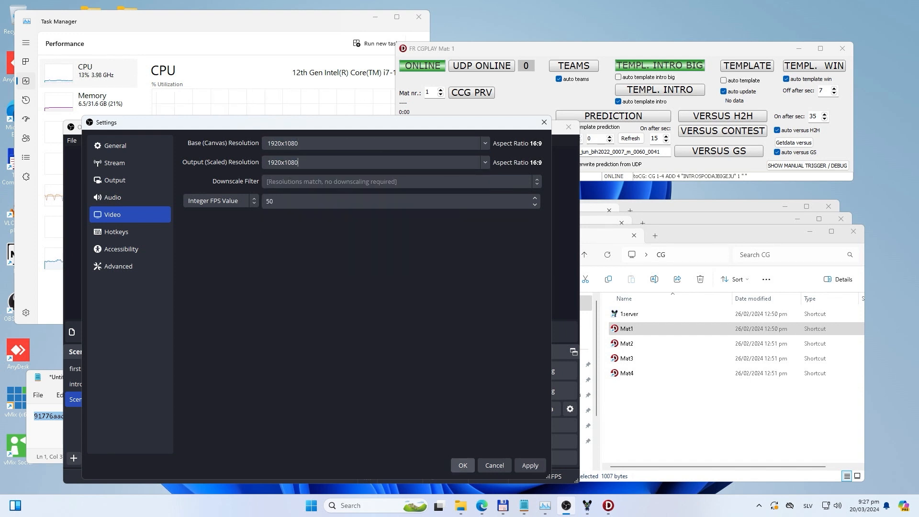
{"action": "left_click", "coordinate": [462, 465]}
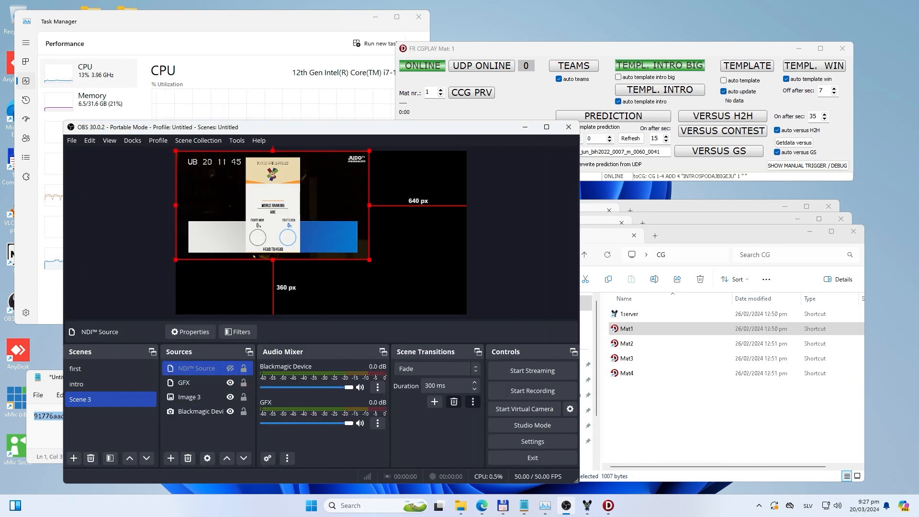
Step: Stretch the hidden NDI source to fill the canvas, and remove this source from Scene 3
{"action": "left_click", "coordinate": [207, 435]}
{"action": "left_click", "coordinate": [268, 225]}
{"action": "mouse_move", "coordinate": [268, 225]}
{"action": "left_mouse_down"}
{"action": "mouse_move", "coordinate": [306, 270]}
{"action": "mouse_move", "coordinate": [268, 225]}
{"action": "left_mouse_up"}
{"action": "left_click_drag", "start_coordinate": [368, 260], "coordinate": [466, 314]}
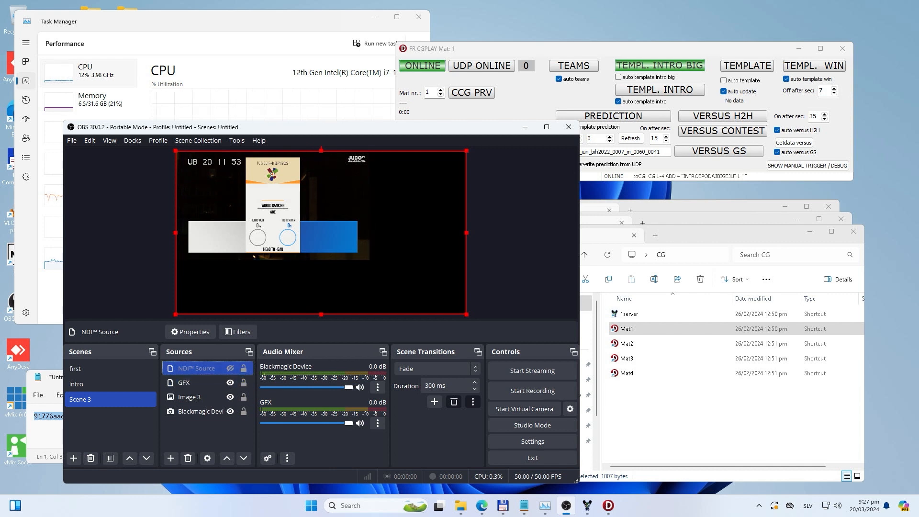
{"action": "left_click", "coordinate": [187, 458]}
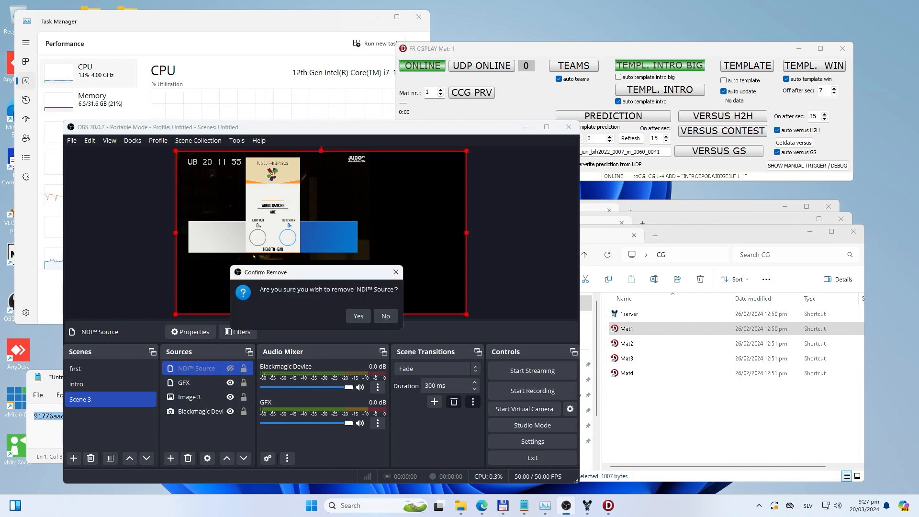
{"action": "left_click", "coordinate": [358, 315]}
Step: Fit the GFX source to the full canvas in Scene 3
{"action": "left_click", "coordinate": [254, 257]}
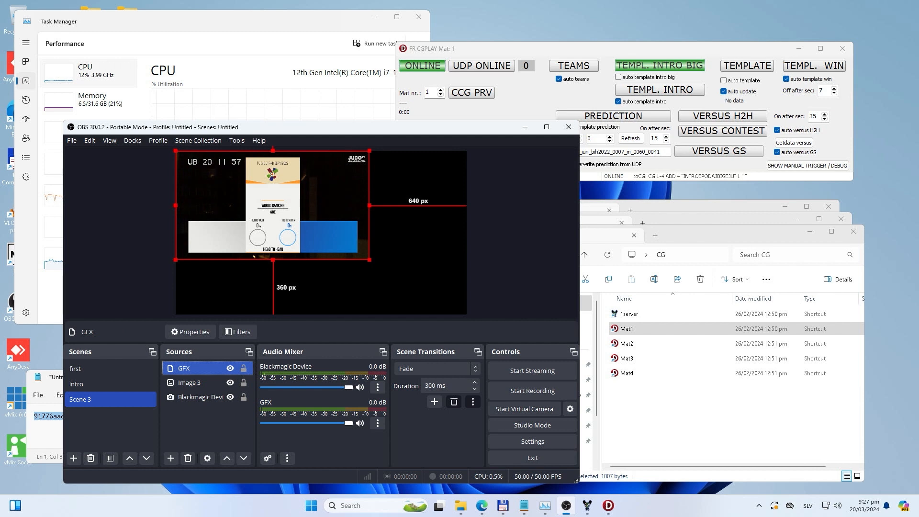
{"action": "right_click", "coordinate": [254, 256]}
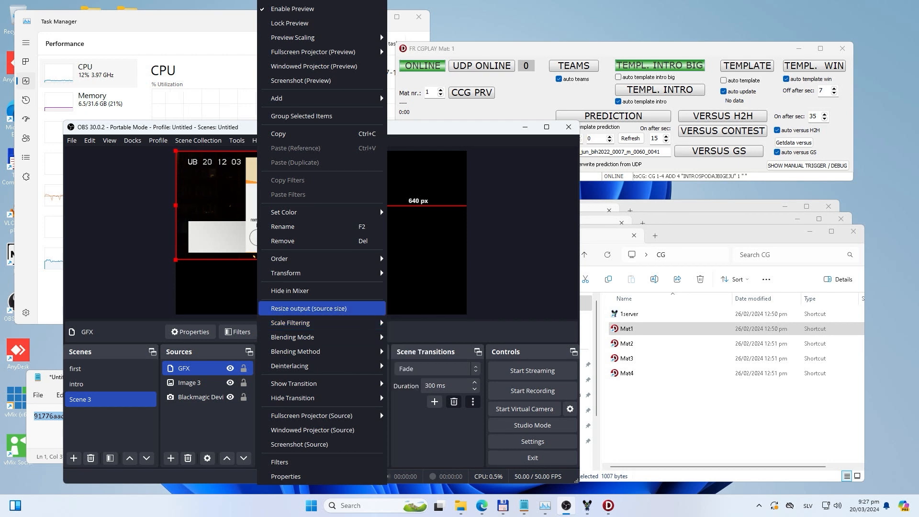
{"action": "mouse_move", "coordinate": [285, 273]}
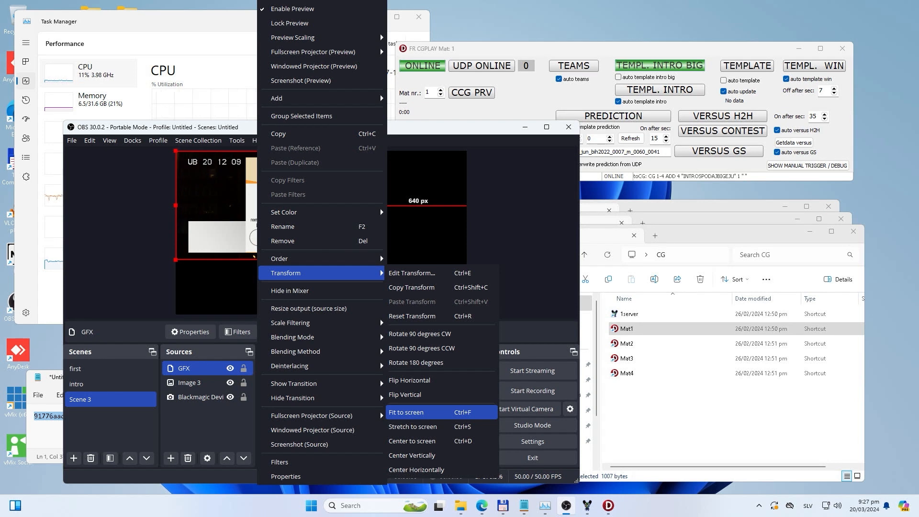
{"action": "key", "text": "Escape"}
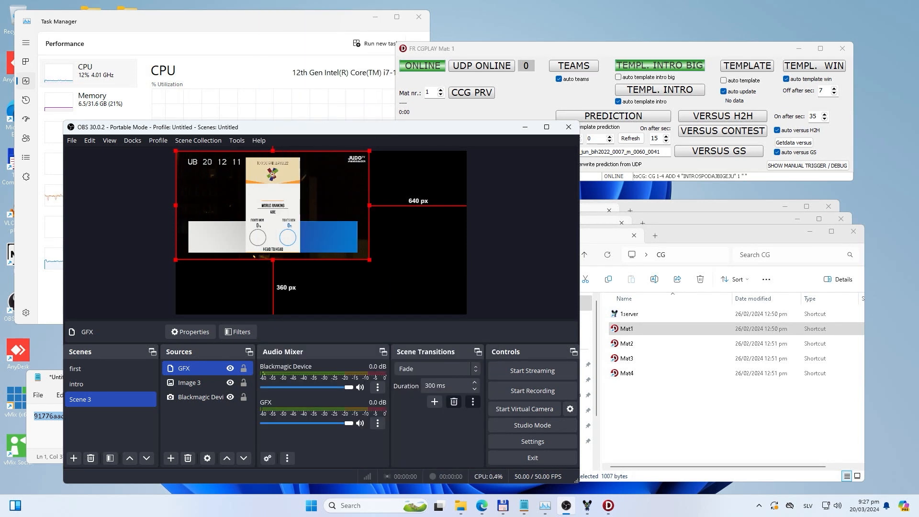
{"action": "key", "text": "ctrl+f"}
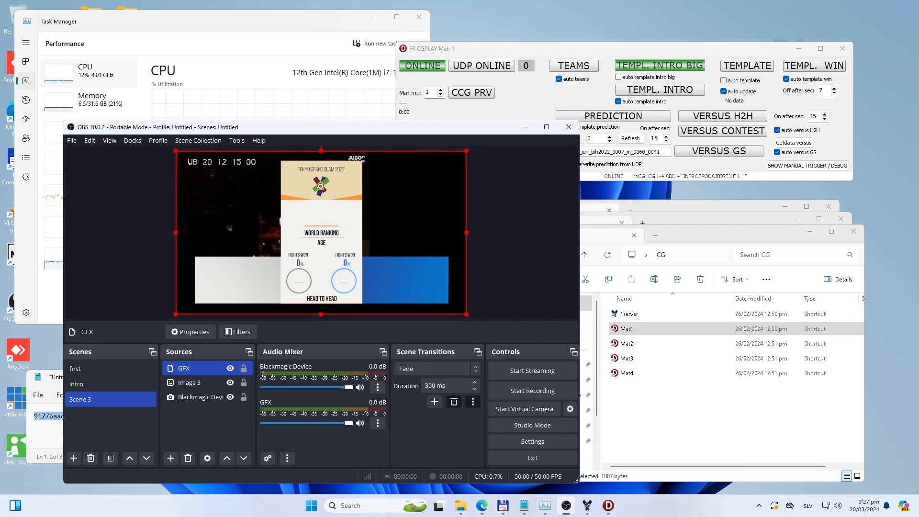
{"action": "key", "text": "ctrl+z"}
{"action": "left_click_drag", "start_coordinate": [285, 233], "coordinate": [466, 314]}
Step: Enlarge the Image 3 watermark and the Blackmagic Device source to fill the canvas
{"action": "left_click", "coordinate": [191, 382]}
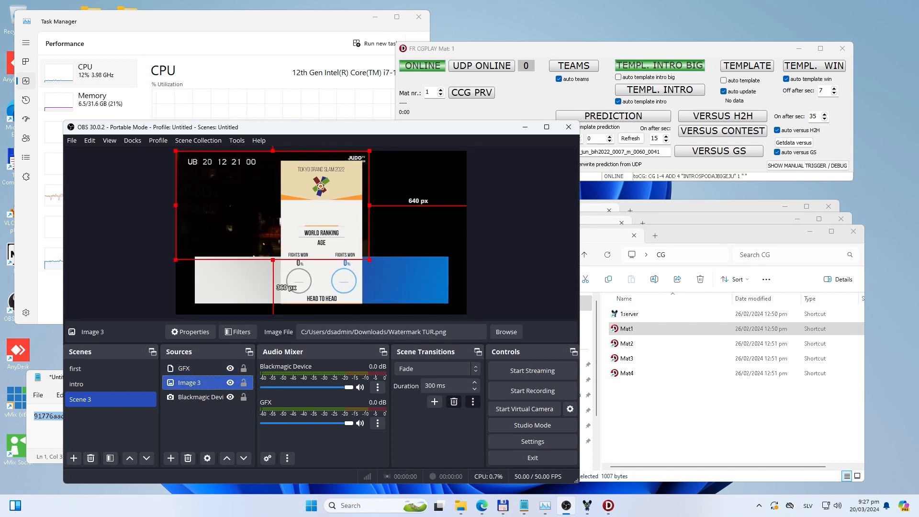
{"action": "left_click_drag", "start_coordinate": [370, 260], "coordinate": [467, 314]}
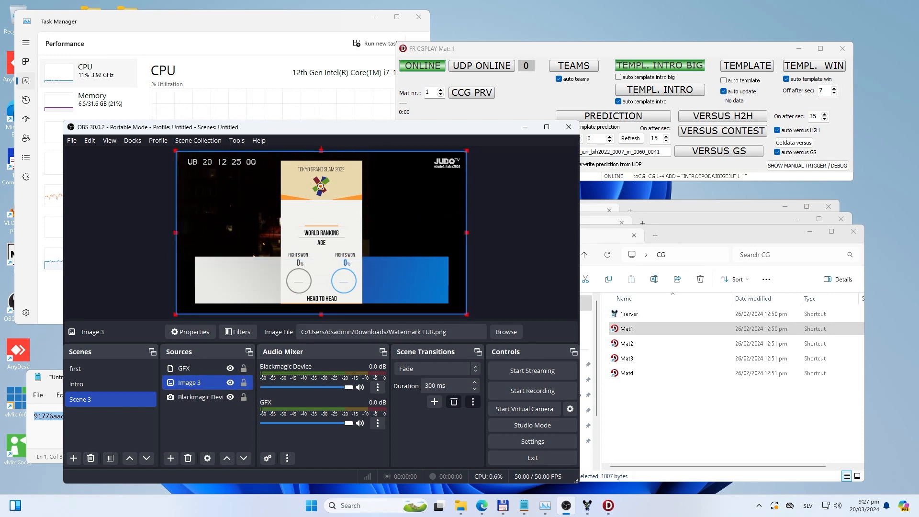
{"action": "left_click", "coordinate": [200, 396]}
{"action": "left_click_drag", "start_coordinate": [369, 259], "coordinate": [466, 314]}
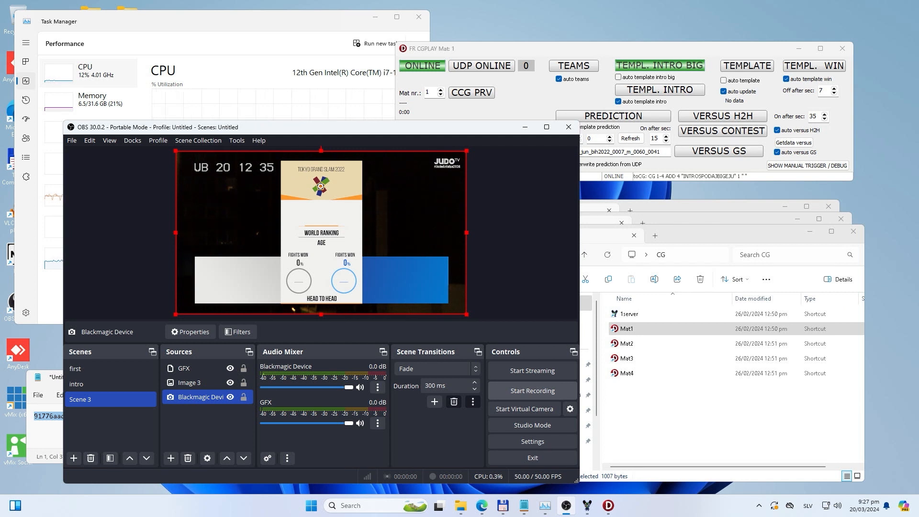
Step: Try to start recording, and switch the output mode to Simple with the Hardware (NVENC, H.264) video encoder
{"action": "left_click", "coordinate": [532, 391]}
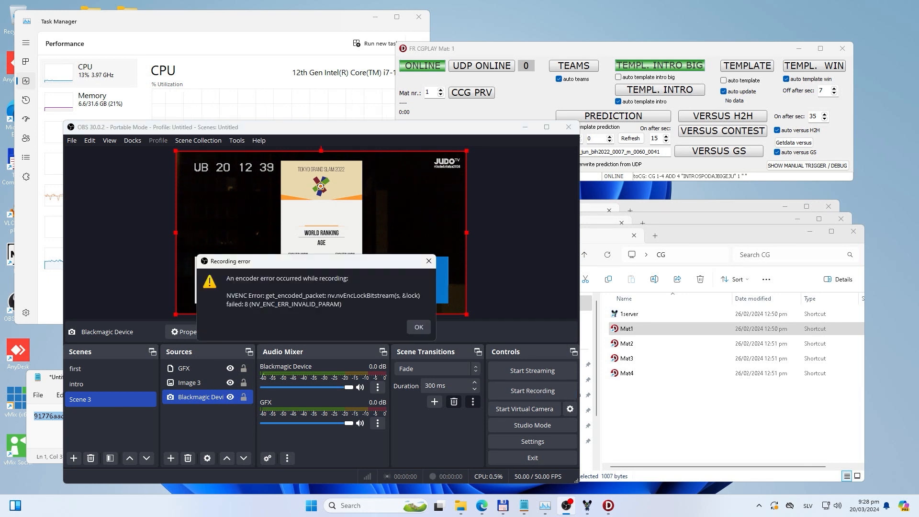
{"action": "left_click", "coordinate": [418, 327]}
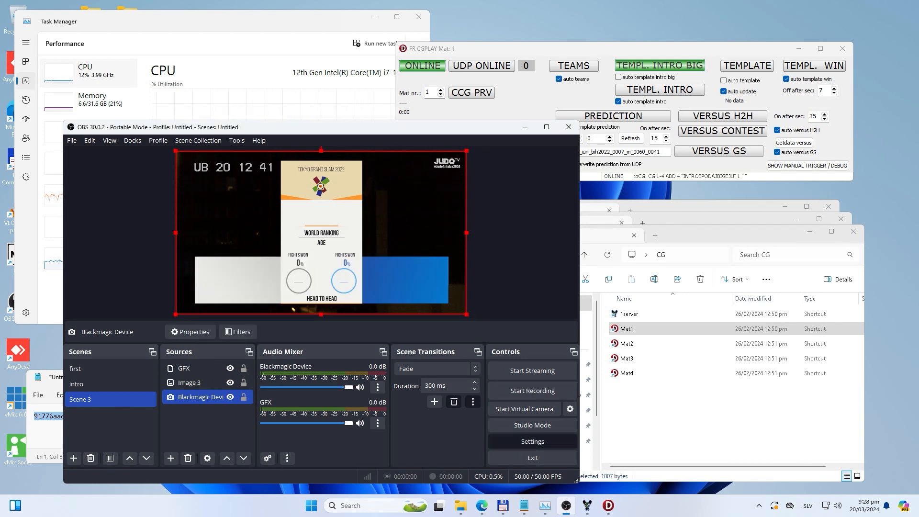
{"action": "left_click", "coordinate": [532, 441]}
{"action": "left_click", "coordinate": [115, 163]}
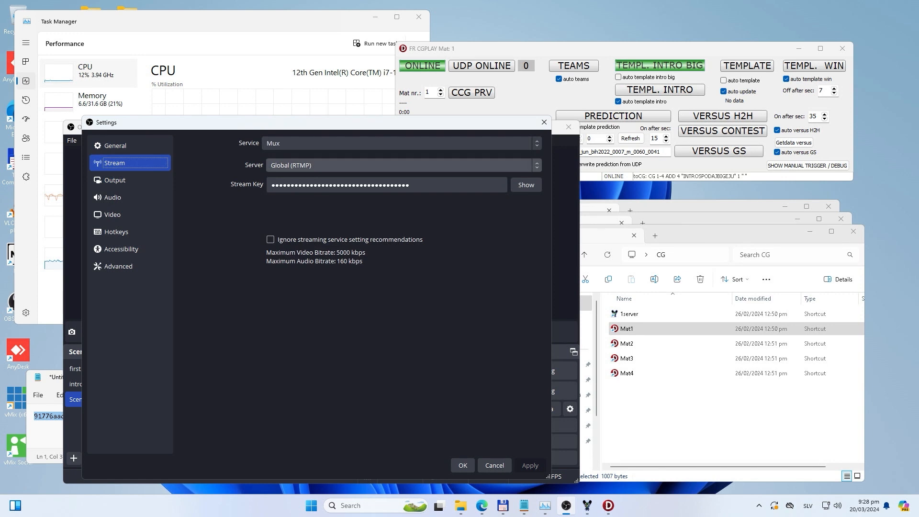
{"action": "left_click", "coordinate": [115, 181]}
{"action": "left_click", "coordinate": [344, 143]}
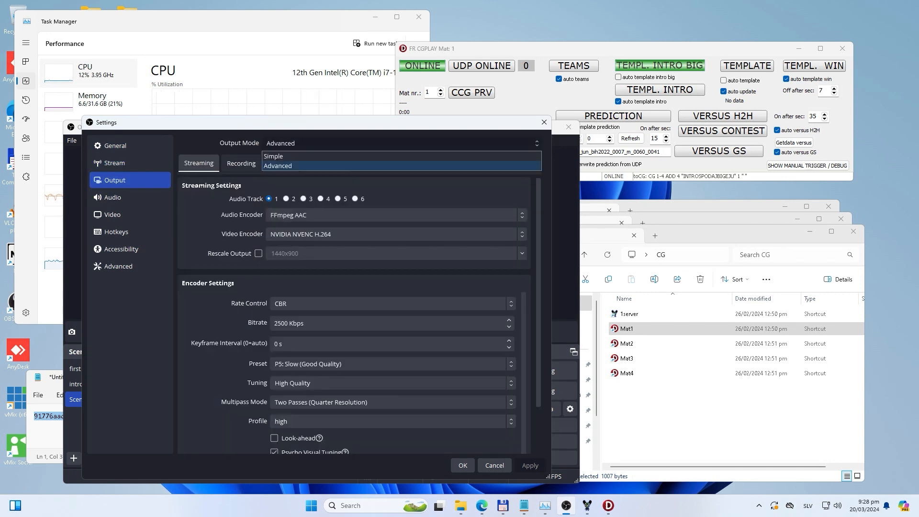
{"action": "left_click", "coordinate": [275, 156]}
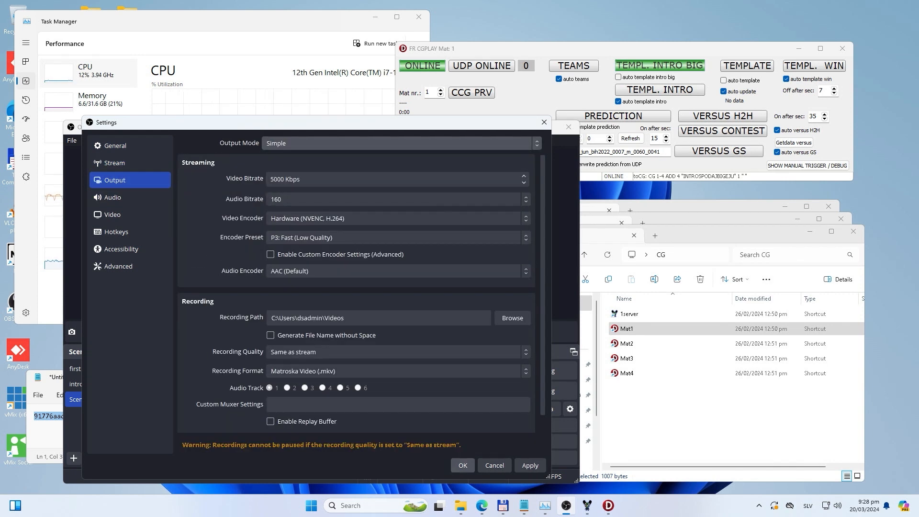
{"action": "left_click", "coordinate": [316, 218]}
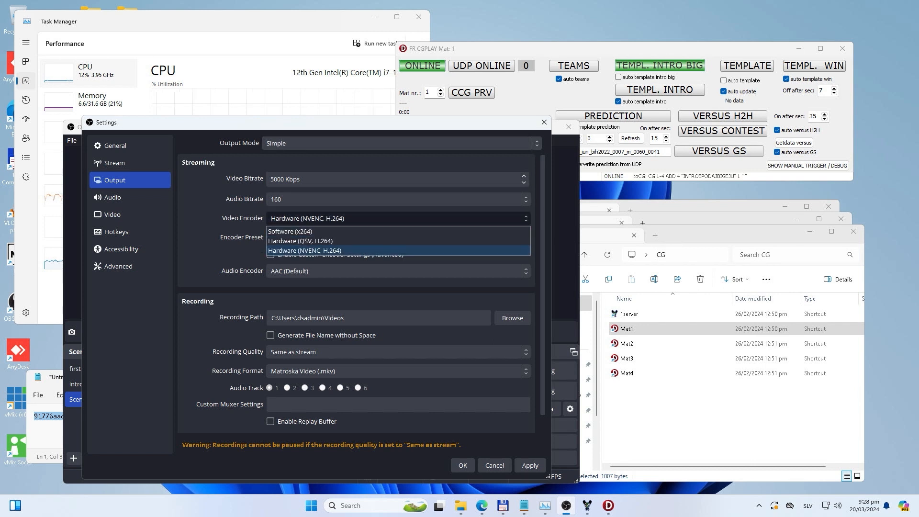
{"action": "left_click", "coordinate": [304, 250]}
{"action": "left_click", "coordinate": [462, 465]}
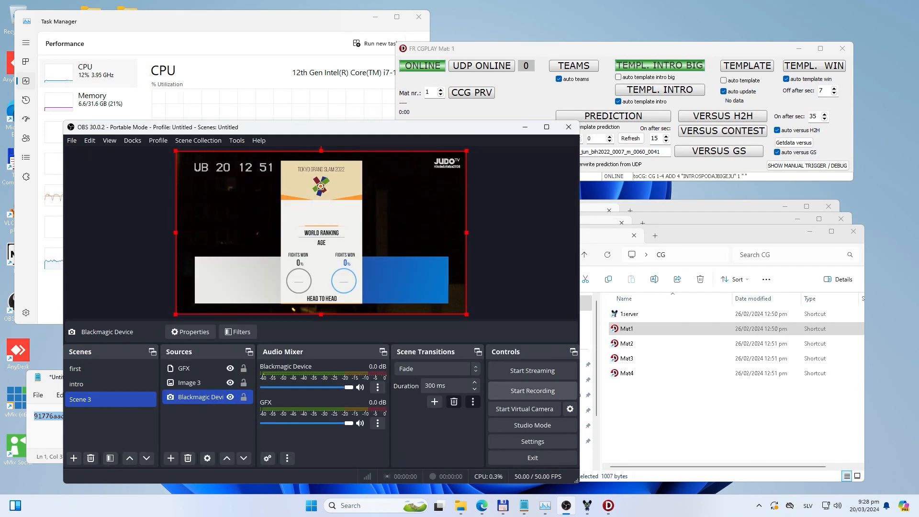
Step: Start streaming, and switch to the IJF Admin Mux streams page to check the Test com stream's status
{"action": "left_click", "coordinate": [532, 371]}
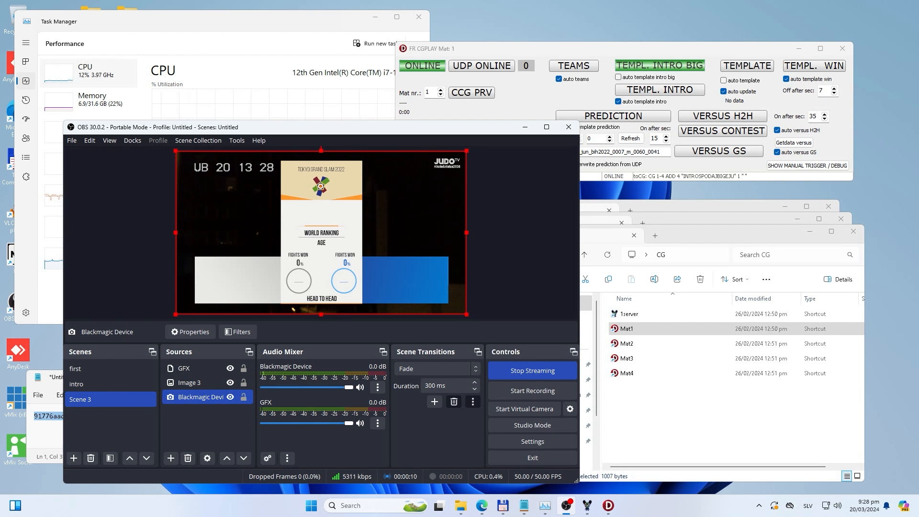
{"action": "mouse_move", "coordinate": [286, 128]}
{"action": "left_mouse_down"}
{"action": "mouse_move", "coordinate": [289, 110]}
{"action": "mouse_move", "coordinate": [289, 149]}
{"action": "mouse_move", "coordinate": [289, 133]}
{"action": "left_mouse_up"}
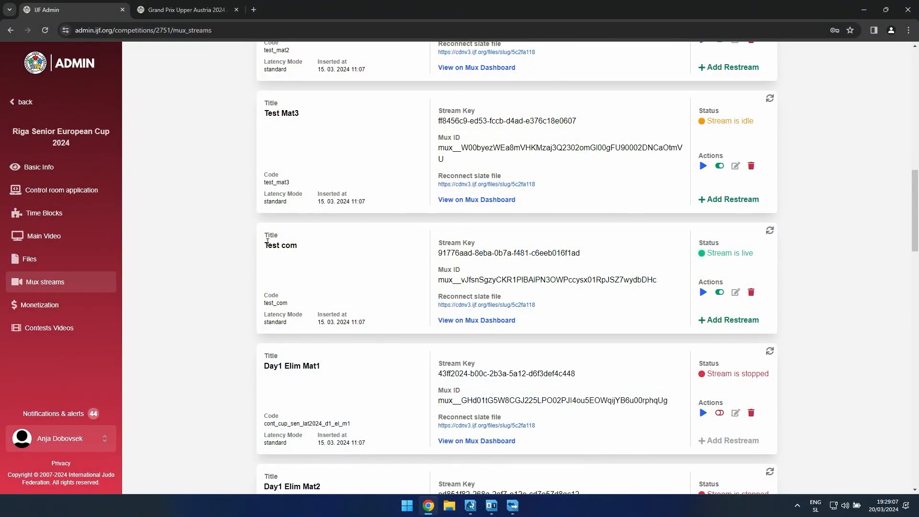
{"action": "left_click_drag", "start_coordinate": [267, 242], "coordinate": [264, 245]}
{"action": "left_click_drag", "start_coordinate": [697, 252], "coordinate": [762, 253]}
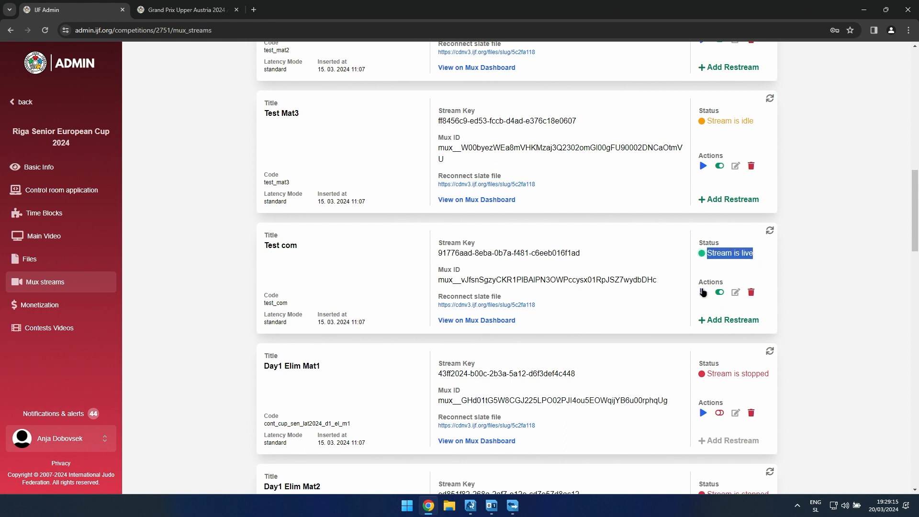
Step: Open the Test com stream's video preview to examine the live picture and the player's sound control
{"action": "left_click", "coordinate": [703, 292]}
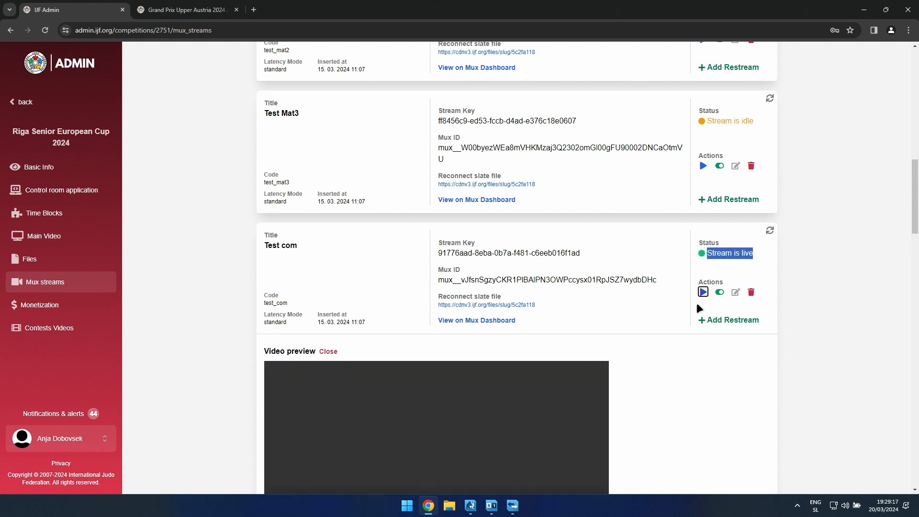
{"action": "scroll", "coordinate": [665, 355], "scroll_direction": "down", "scroll_amount": 5}
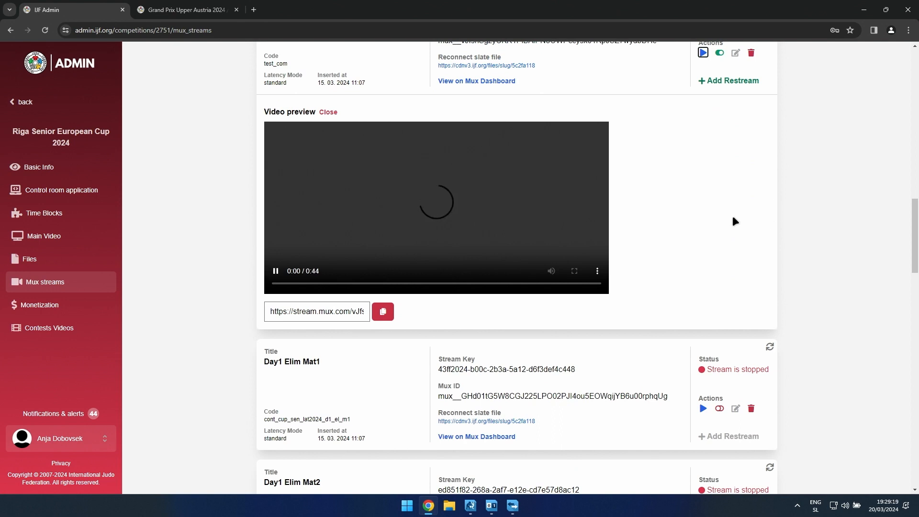
{"action": "scroll", "coordinate": [736, 222], "scroll_direction": "up", "scroll_amount": 1}
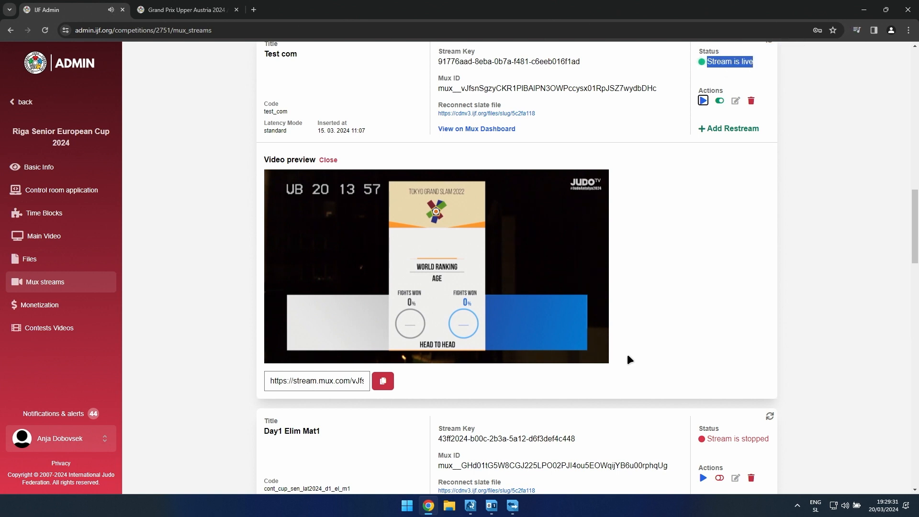
{"action": "mouse_move", "coordinate": [551, 341]}
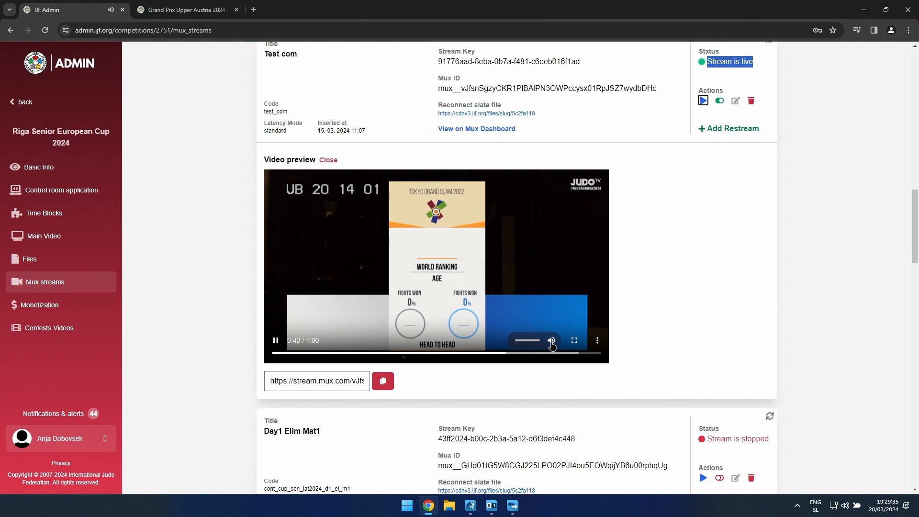
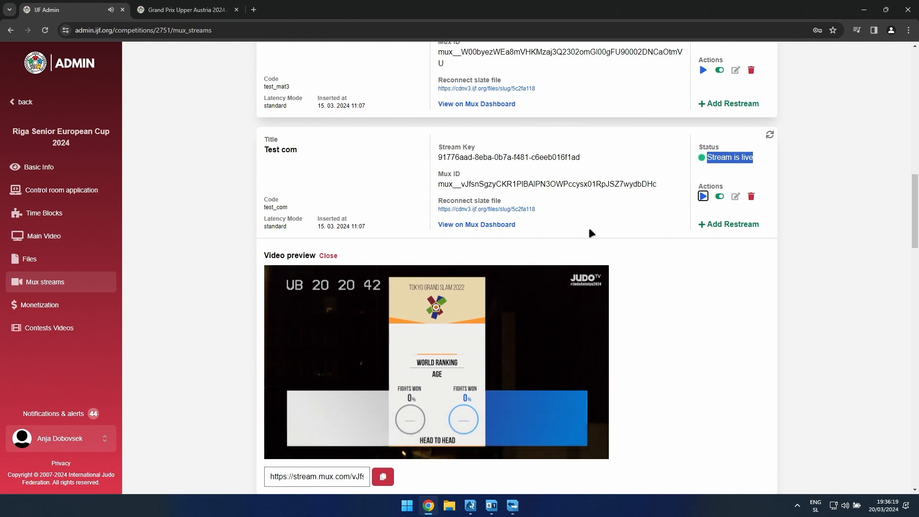
Step: Open the new stream form to view its latency mode options, and close it without creating a stream
{"action": "scroll", "coordinate": [590, 226], "scroll_direction": "up", "scroll_amount": 2}
{"action": "scroll", "coordinate": [234, 160], "scroll_direction": "up", "scroll_amount": 5}
{"action": "scroll", "coordinate": [234, 160], "scroll_direction": "up", "scroll_amount": 8}
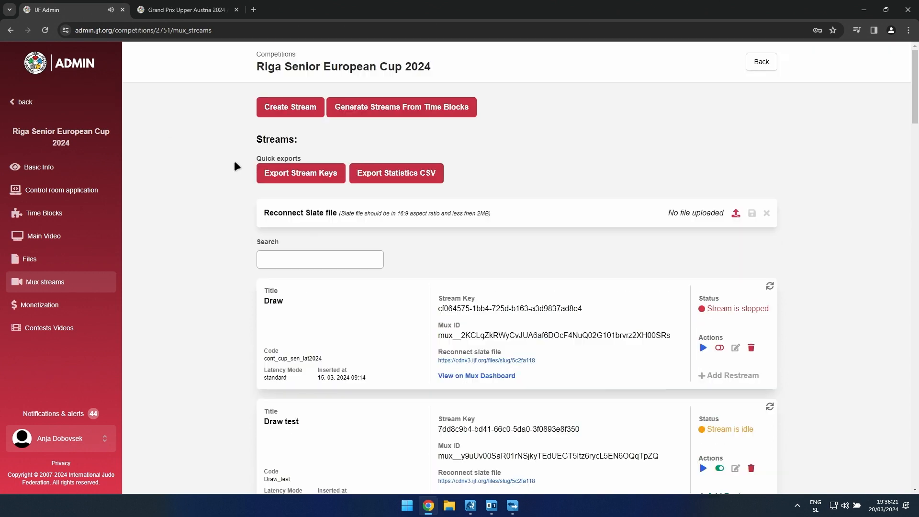
{"action": "left_click", "coordinate": [306, 108]}
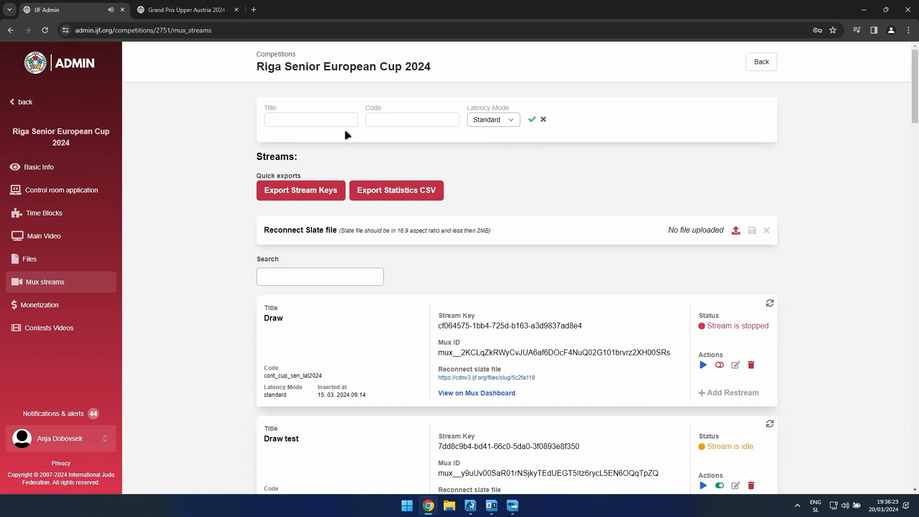
{"action": "left_click", "coordinate": [490, 120]}
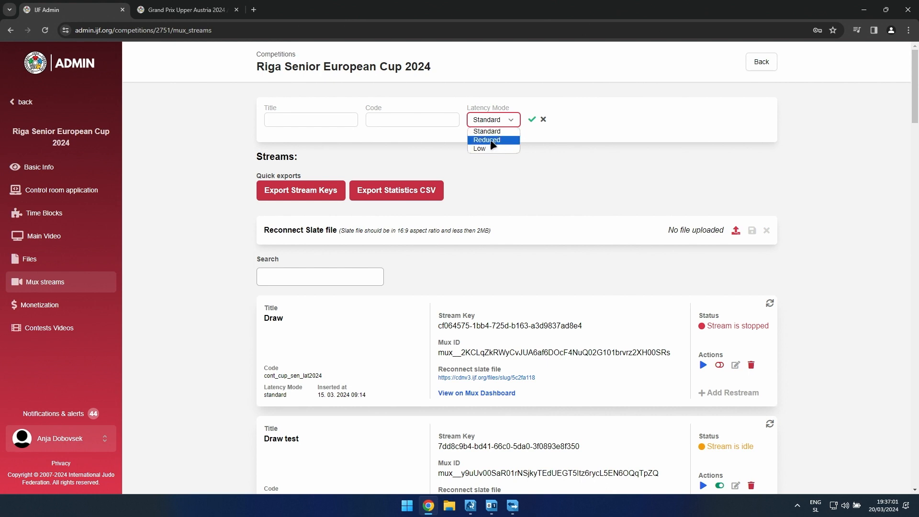
{"action": "left_click", "coordinate": [544, 120]}
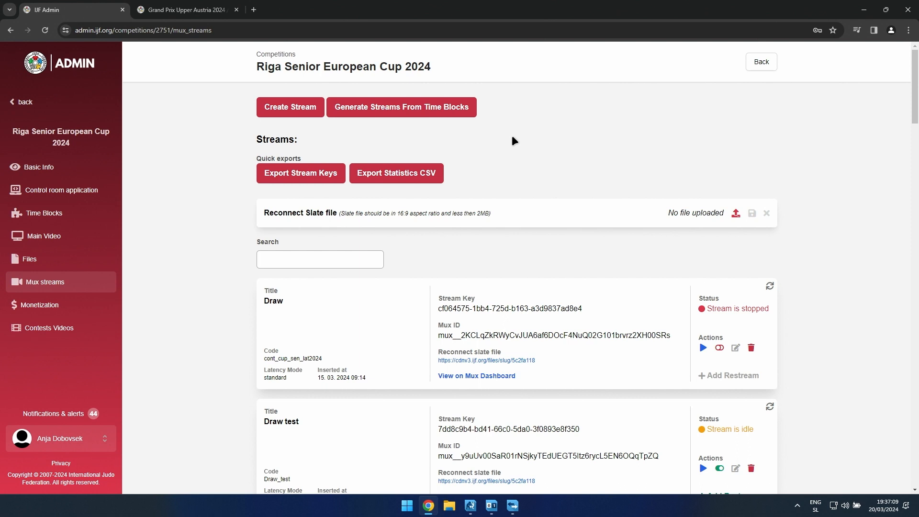
Step: Bring up the disable warning for the Test com stream and dismiss it without disabling the stream
{"action": "scroll", "coordinate": [766, 345], "scroll_direction": "down", "scroll_amount": 20}
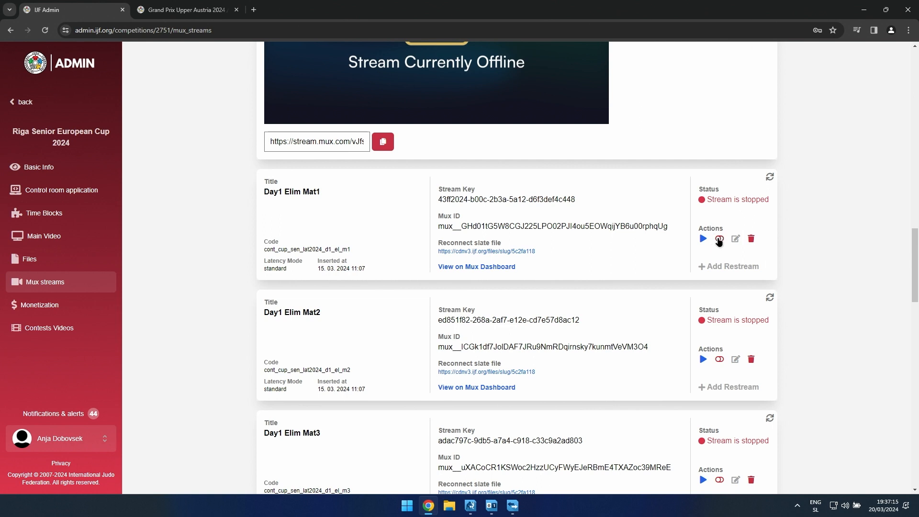
{"action": "scroll", "coordinate": [719, 240], "scroll_direction": "up", "scroll_amount": 5}
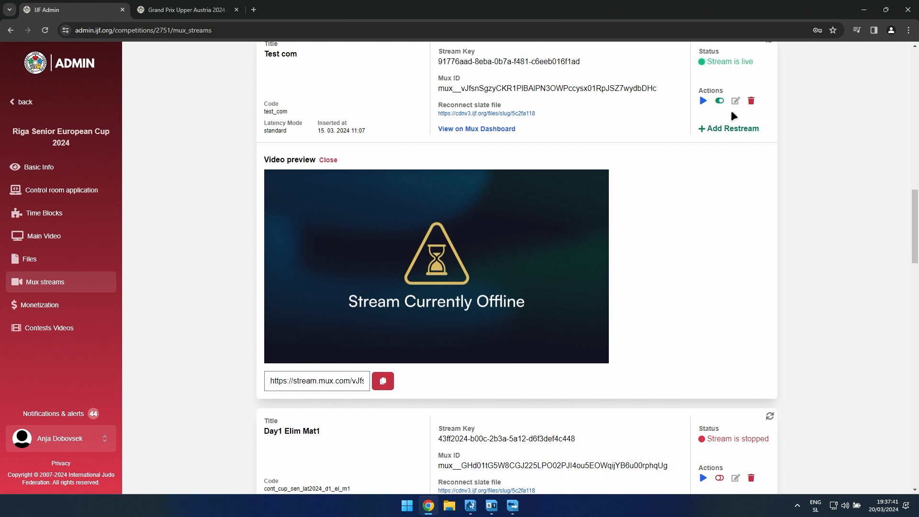
{"action": "left_click", "coordinate": [716, 101]}
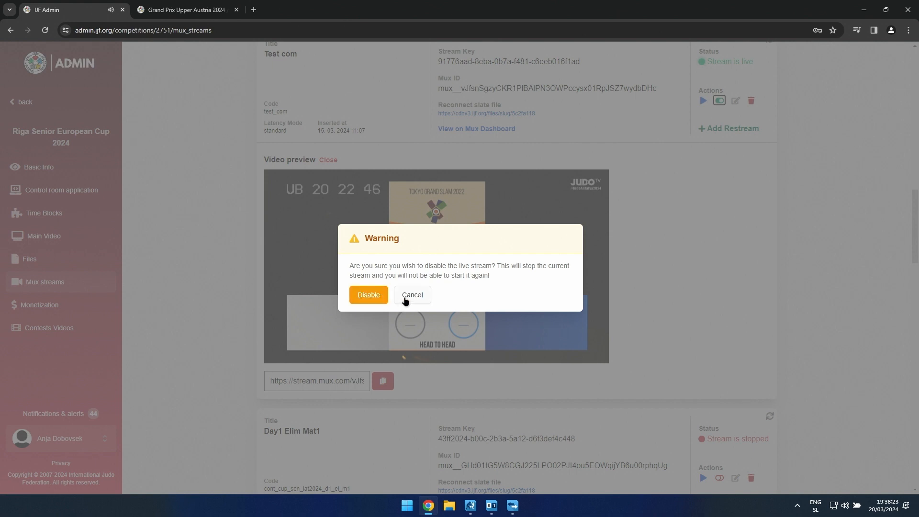
{"action": "left_click", "coordinate": [407, 299]}
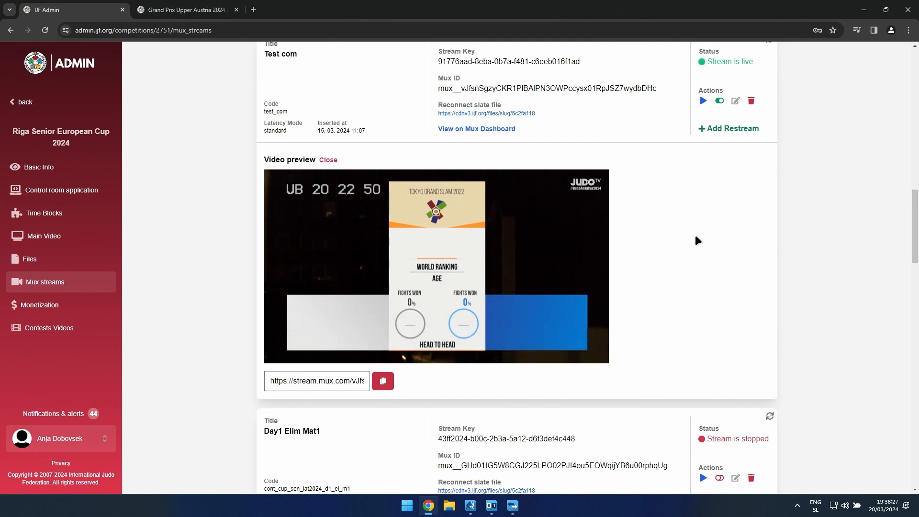
Step: Look through the Mux stream list from the test streams to the Day1 and Day2 elimination and final block streams
{"action": "scroll", "coordinate": [747, 263], "scroll_direction": "up", "scroll_amount": 9}
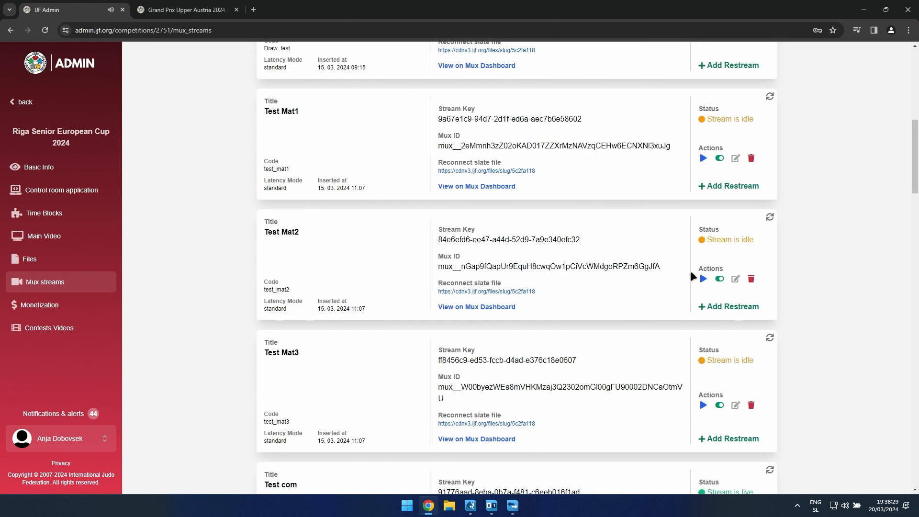
{"action": "scroll", "coordinate": [691, 270], "scroll_direction": "down", "scroll_amount": 16}
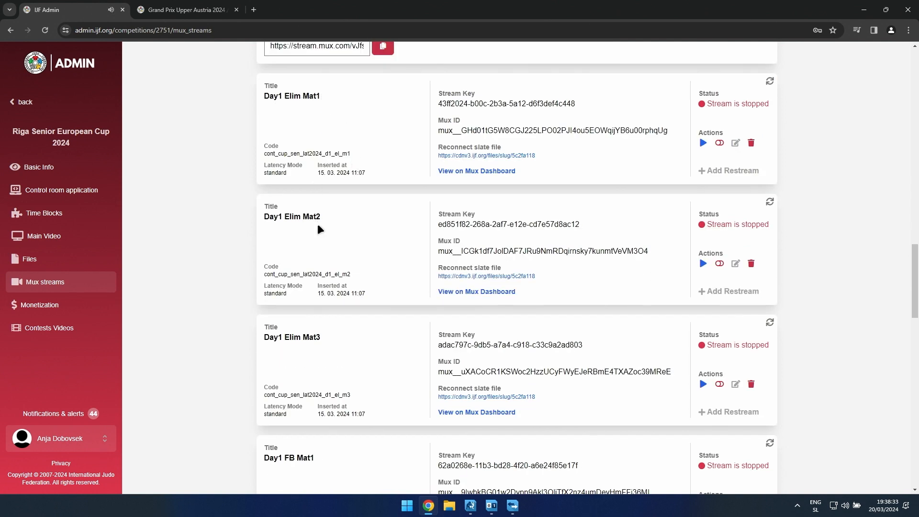
{"action": "scroll", "coordinate": [324, 286], "scroll_direction": "down", "scroll_amount": 3}
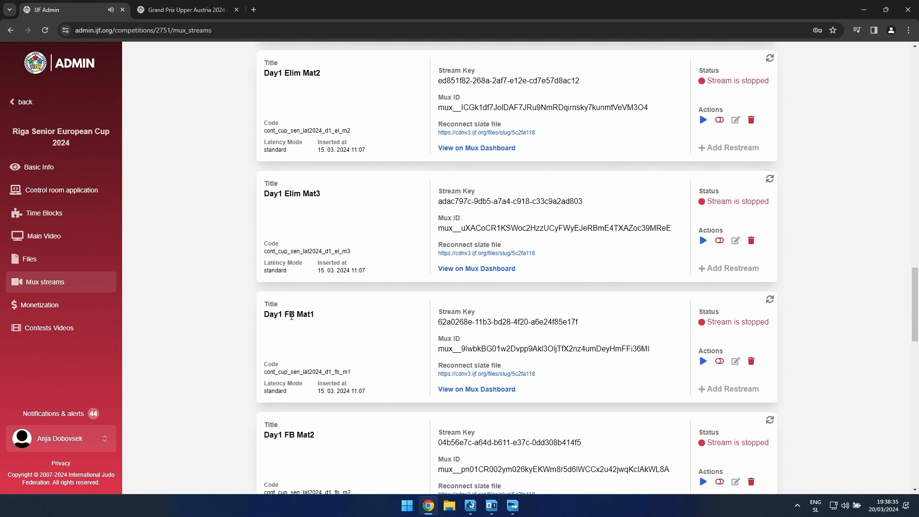
{"action": "scroll", "coordinate": [315, 314], "scroll_direction": "down", "scroll_amount": 3}
{"action": "scroll", "coordinate": [309, 383], "scroll_direction": "down", "scroll_amount": 2}
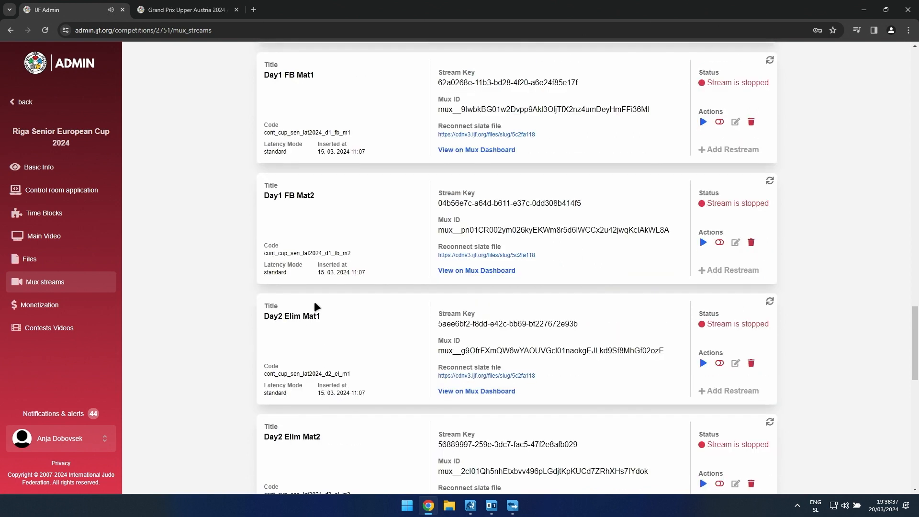
{"action": "scroll", "coordinate": [341, 304], "scroll_direction": "down", "scroll_amount": 1}
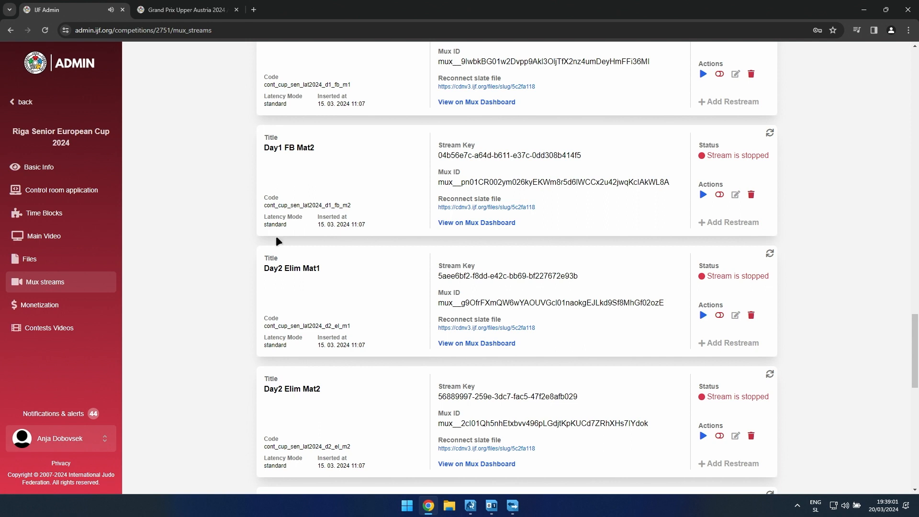
Step: Open the competition's time blocks, filter them to Day 1, and check the end times of the Elimination Rounds and Final Block
{"action": "left_click", "coordinate": [43, 212]}
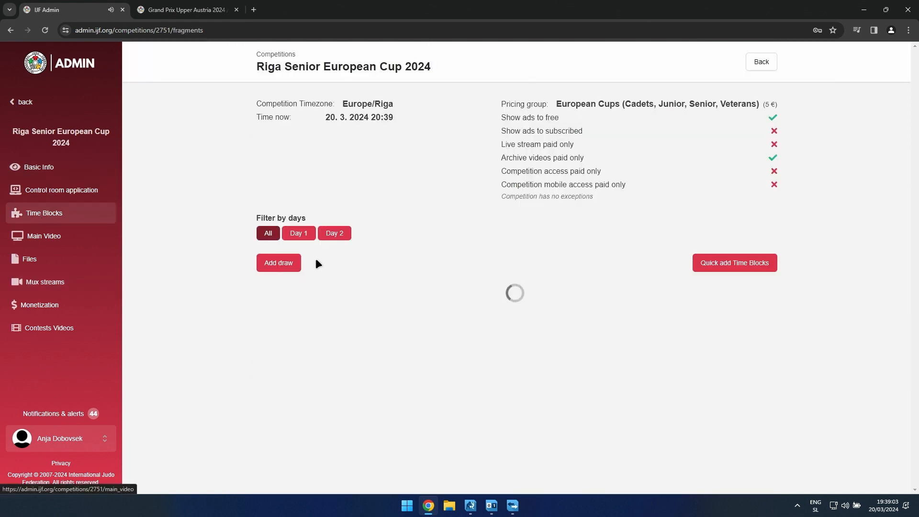
{"action": "left_click", "coordinate": [300, 233]}
{"action": "scroll", "coordinate": [383, 306], "scroll_direction": "down", "scroll_amount": 3}
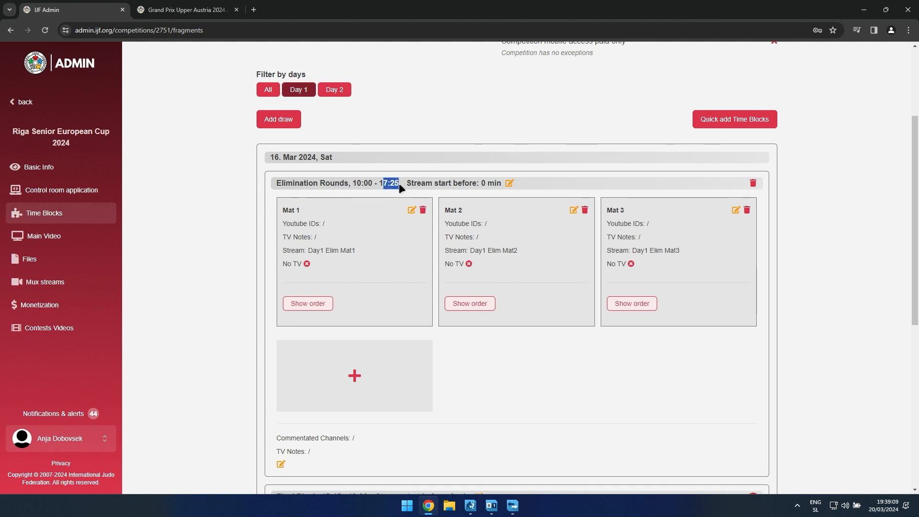
{"action": "scroll", "coordinate": [399, 184], "scroll_direction": "down", "scroll_amount": 6}
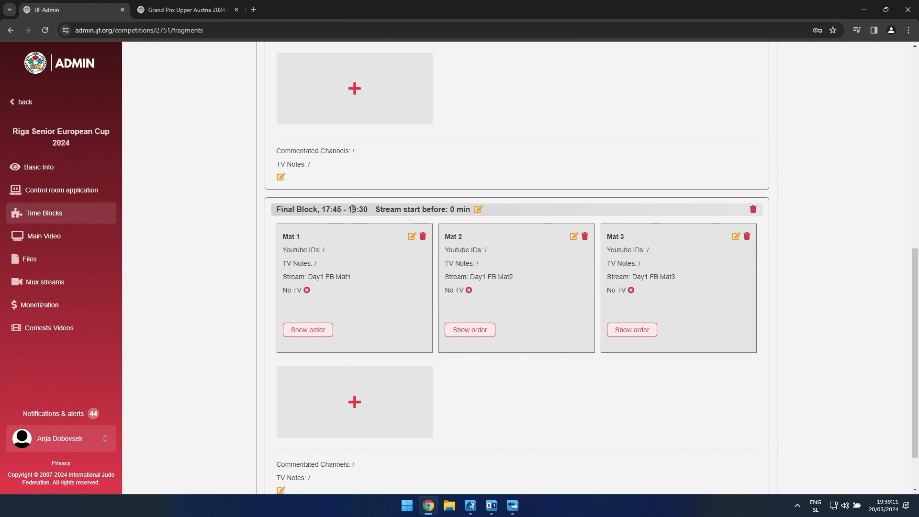
{"action": "left_click_drag", "start_coordinate": [349, 206], "coordinate": [368, 208]}
{"action": "scroll", "coordinate": [366, 220], "scroll_direction": "down", "scroll_amount": 1}
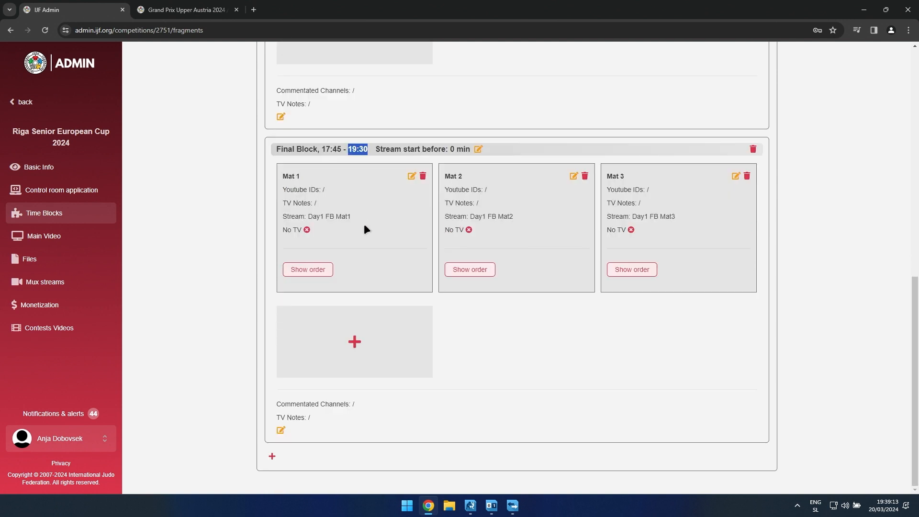
Step: Filter the time blocks to Day 2 and check the times of the Elimination Rounds and Final Block
{"action": "scroll", "coordinate": [363, 223], "scroll_direction": "up", "scroll_amount": 10}
{"action": "left_click", "coordinate": [335, 233]}
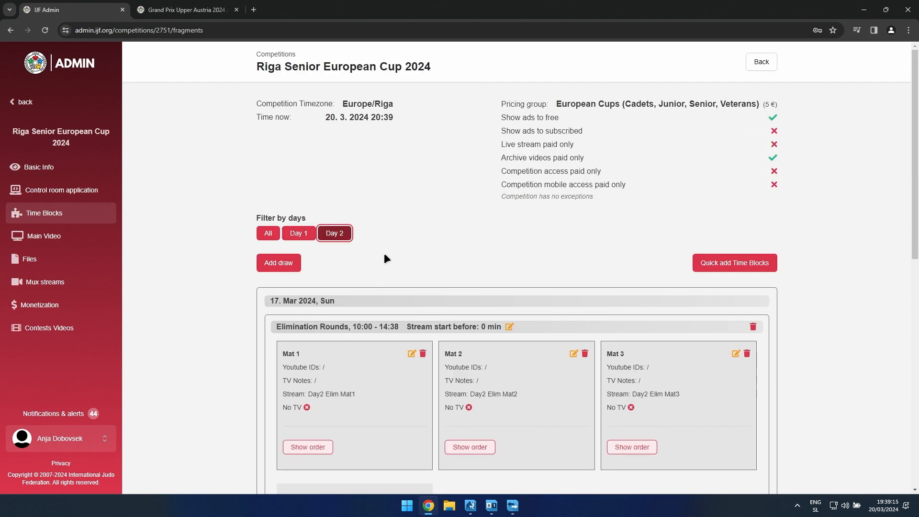
{"action": "scroll", "coordinate": [383, 253], "scroll_direction": "down", "scroll_amount": 3}
{"action": "left_click_drag", "start_coordinate": [379, 183], "coordinate": [399, 183]}
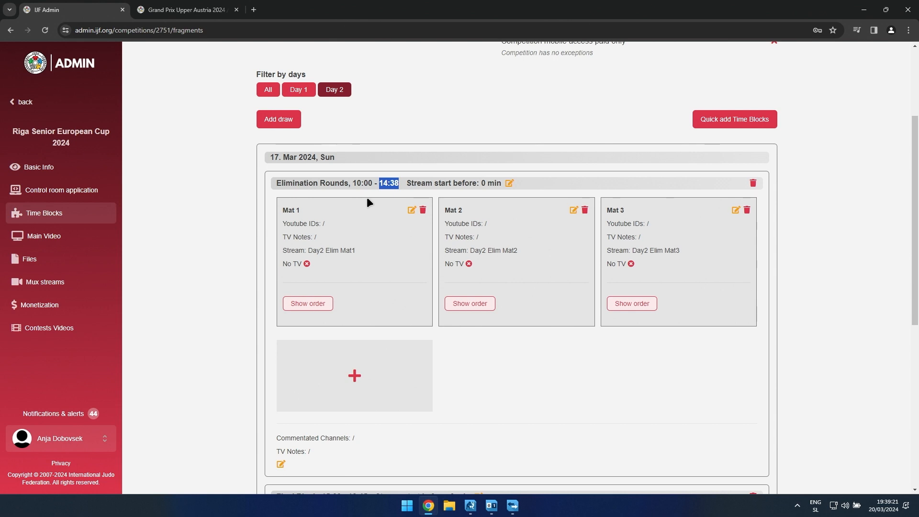
{"action": "scroll", "coordinate": [440, 288], "scroll_direction": "down", "scroll_amount": 7}
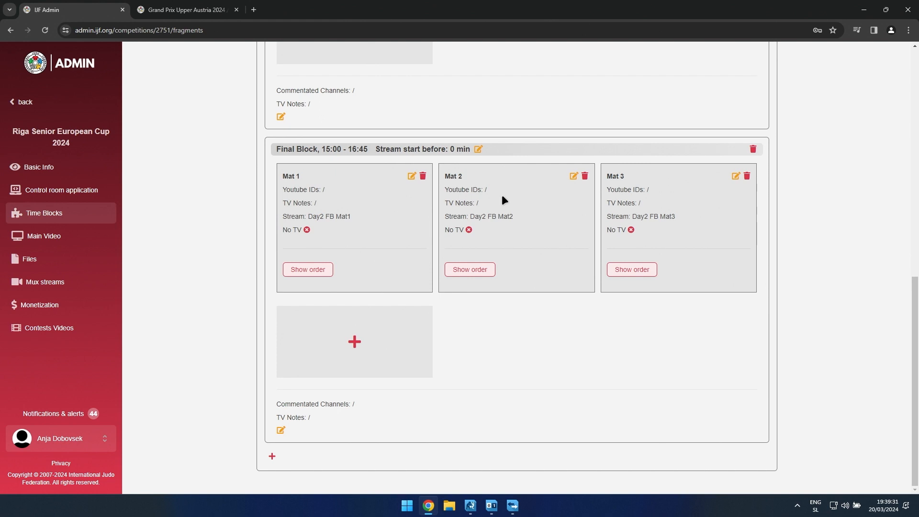
{"action": "scroll", "coordinate": [681, 359], "scroll_direction": "up", "scroll_amount": 15}
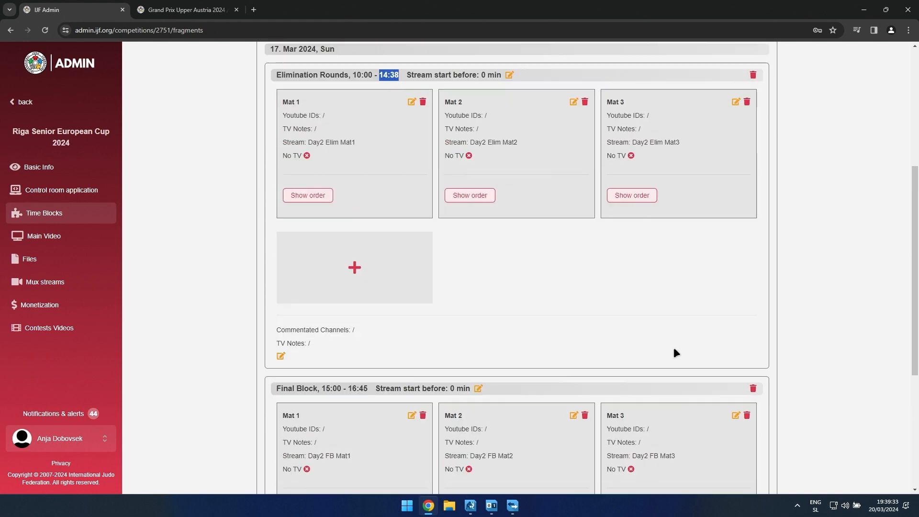
{"action": "left_click", "coordinate": [361, 176]}
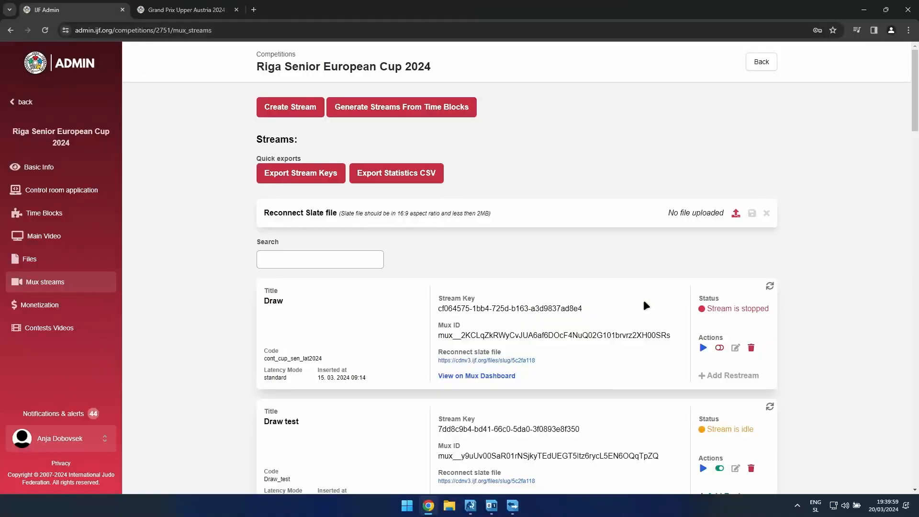
Step: On the Mux streams page, reopen the Test com stream's video preview and jump to the live end of the playback
{"action": "scroll", "coordinate": [645, 304], "scroll_direction": "down", "scroll_amount": 2}
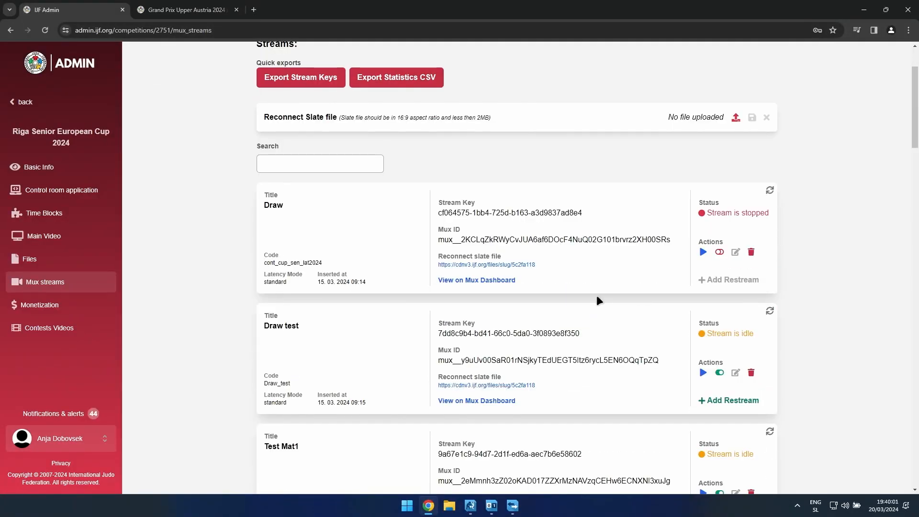
{"action": "scroll", "coordinate": [597, 295], "scroll_direction": "up", "scroll_amount": 2}
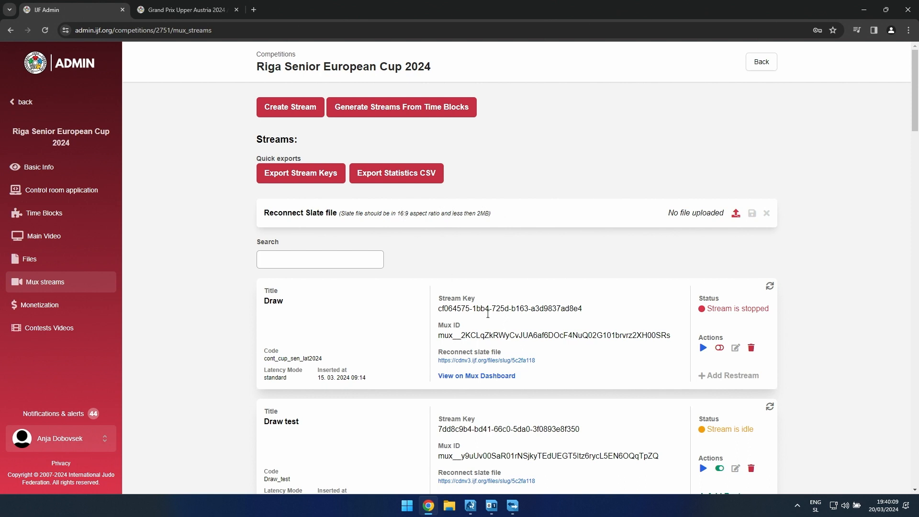
{"action": "scroll", "coordinate": [453, 271], "scroll_direction": "down", "scroll_amount": 10}
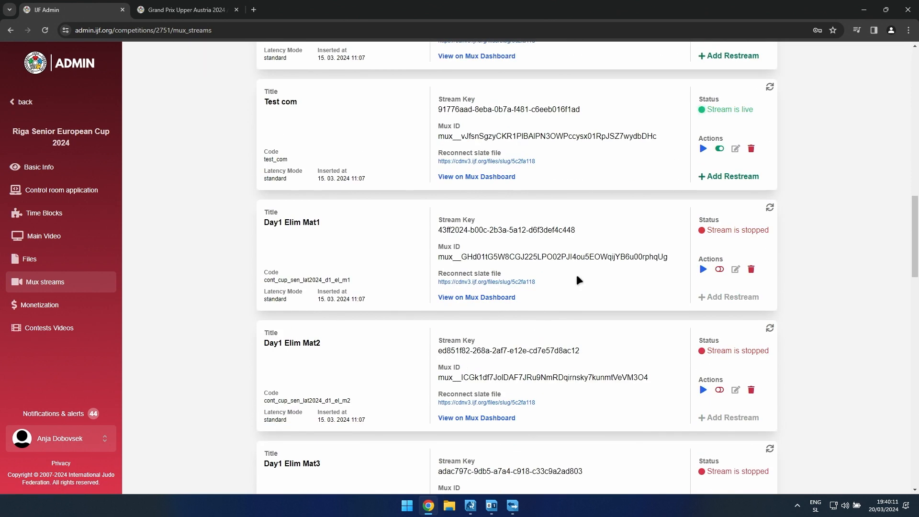
{"action": "left_click", "coordinate": [703, 148]}
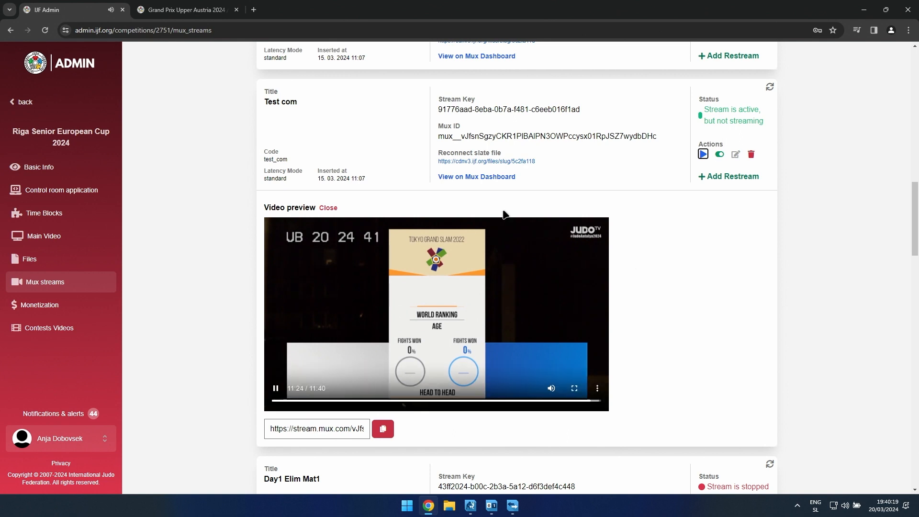
{"action": "left_click", "coordinate": [594, 401]}
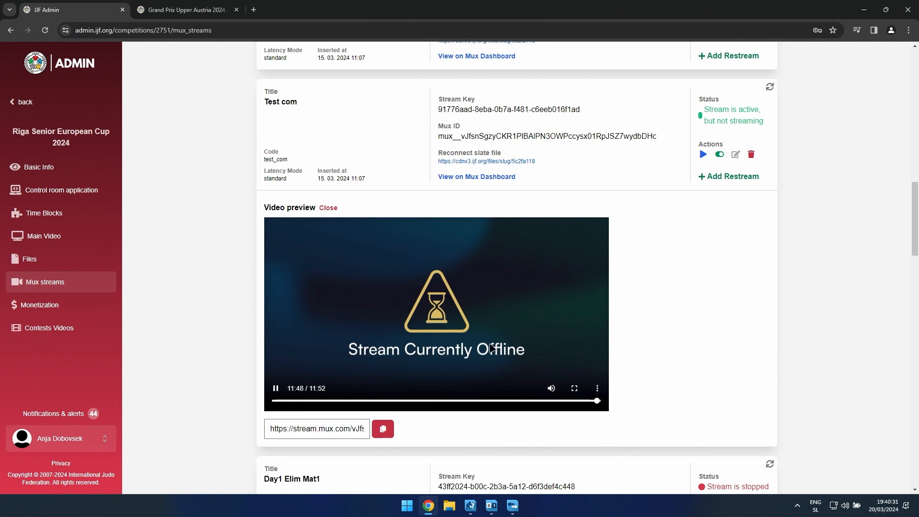
{"action": "scroll", "coordinate": [489, 343], "scroll_direction": "up", "scroll_amount": 15}
{"action": "scroll", "coordinate": [522, 199], "scroll_direction": "up", "scroll_amount": 3}
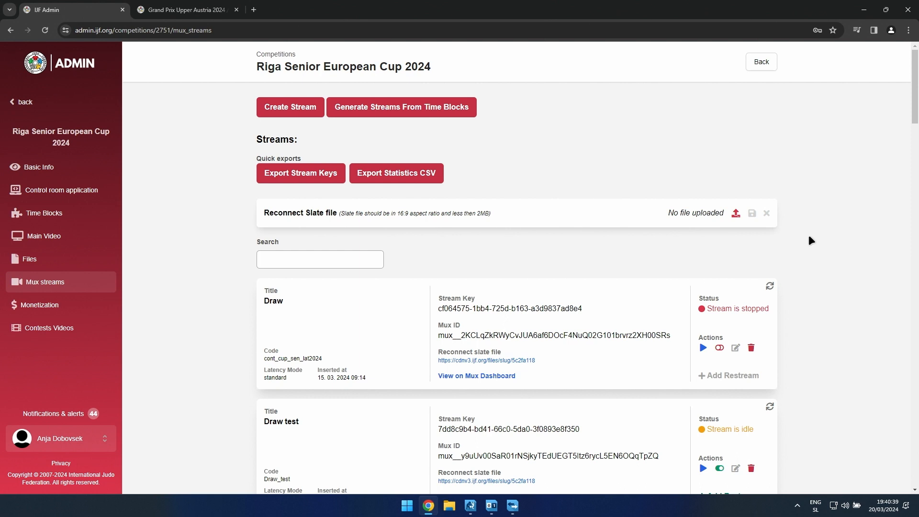
{"action": "scroll", "coordinate": [809, 236], "scroll_direction": "down", "scroll_amount": 12}
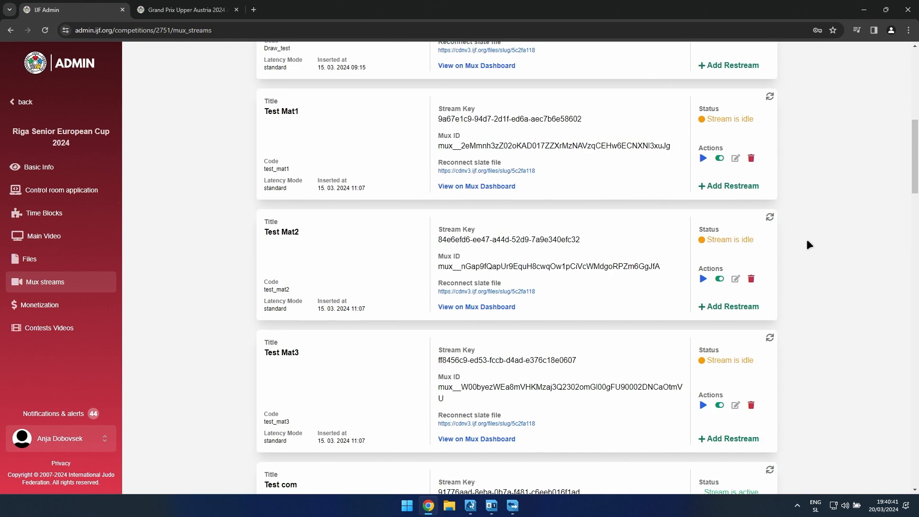
{"action": "scroll", "coordinate": [808, 244], "scroll_direction": "down", "scroll_amount": 6}
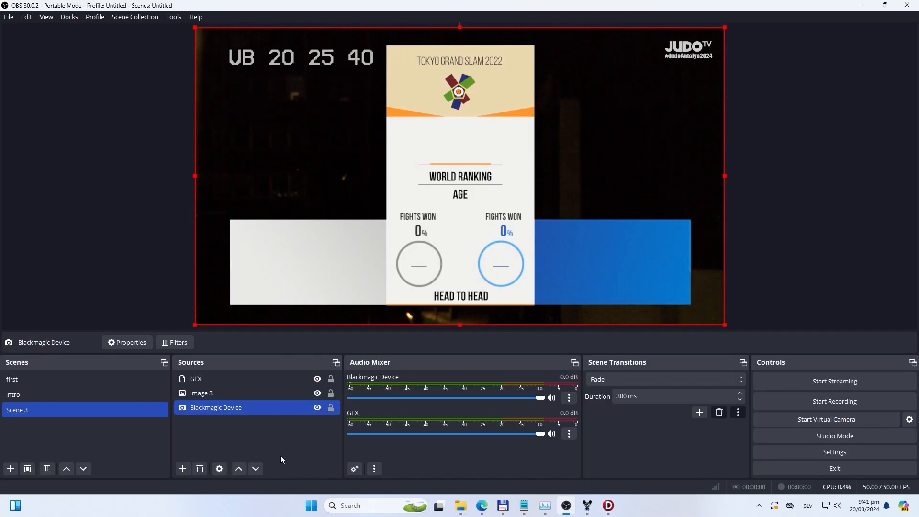
Step: In OBS Studio, switch to the scene named first and enlarge its Image 2 source to fill the canvas
{"action": "left_click", "coordinate": [230, 379]}
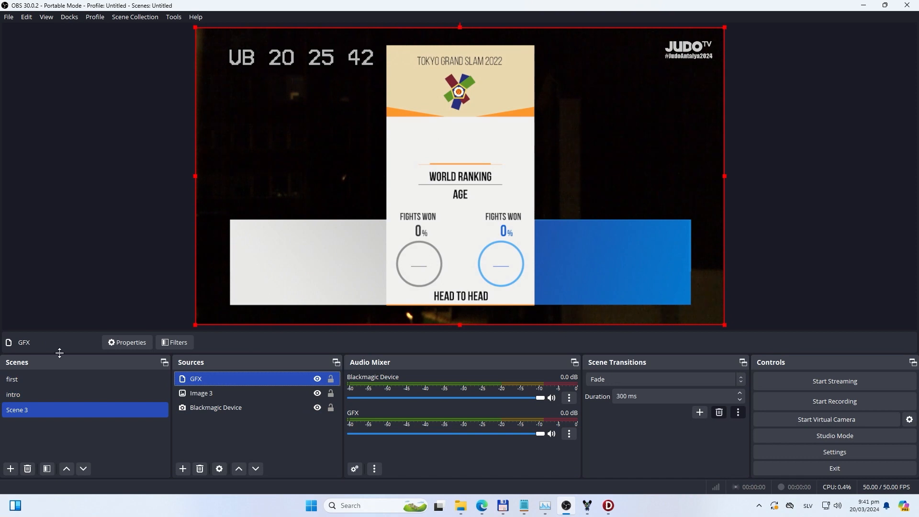
{"action": "left_click", "coordinate": [53, 385]}
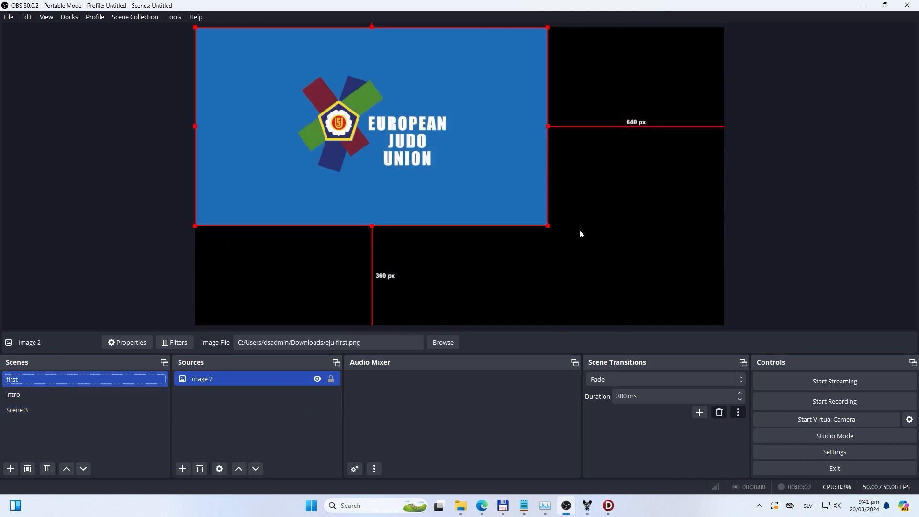
{"action": "left_click_drag", "start_coordinate": [548, 228], "coordinate": [472, 216]}
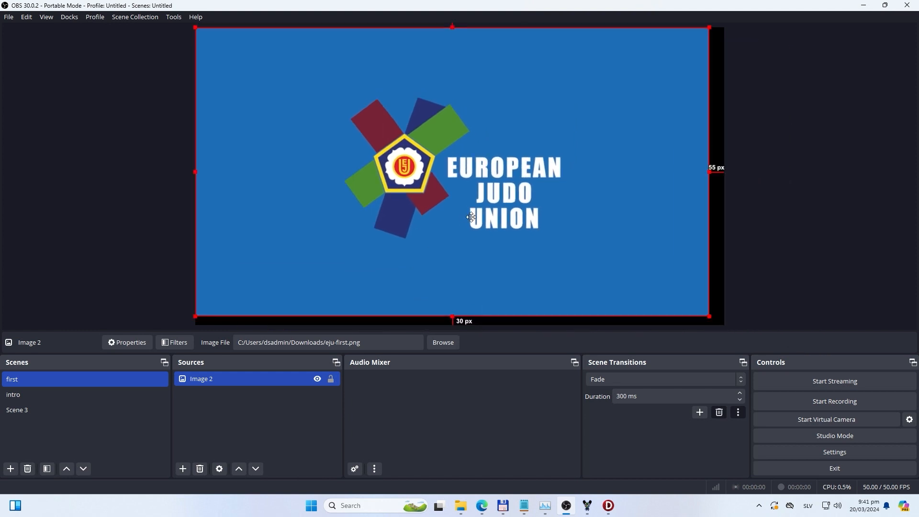
{"action": "left_click_drag", "start_coordinate": [711, 316], "coordinate": [725, 325]}
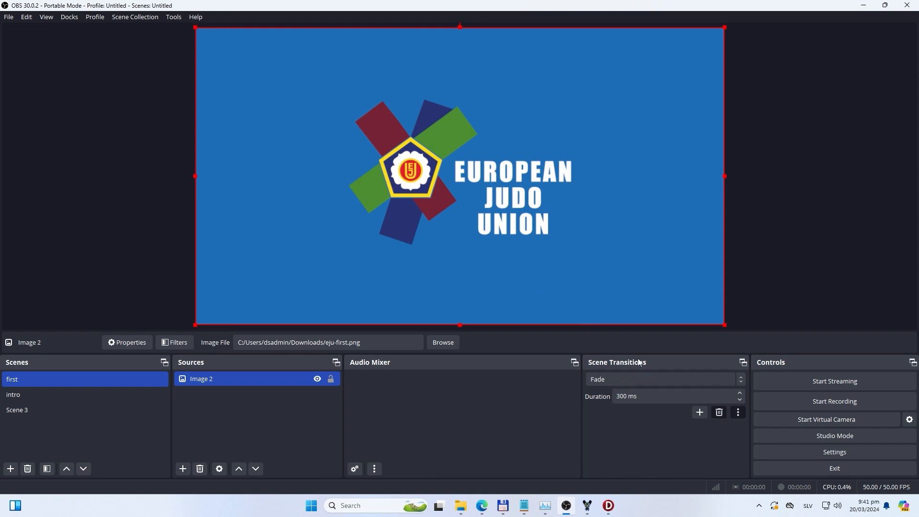
Step: Switch to the intro scene and enlarge its Media Source to fill the canvas
{"action": "left_click", "coordinate": [88, 397]}
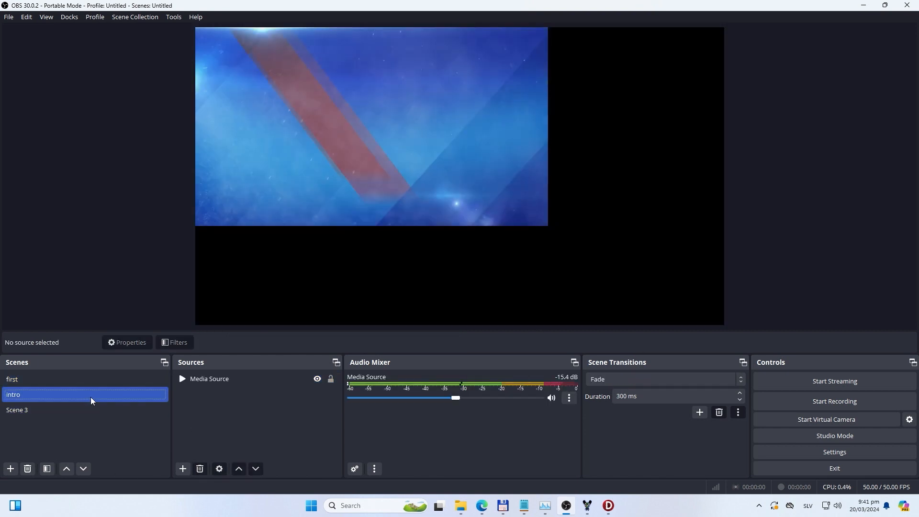
{"action": "left_click_drag", "start_coordinate": [547, 224], "coordinate": [708, 325]}
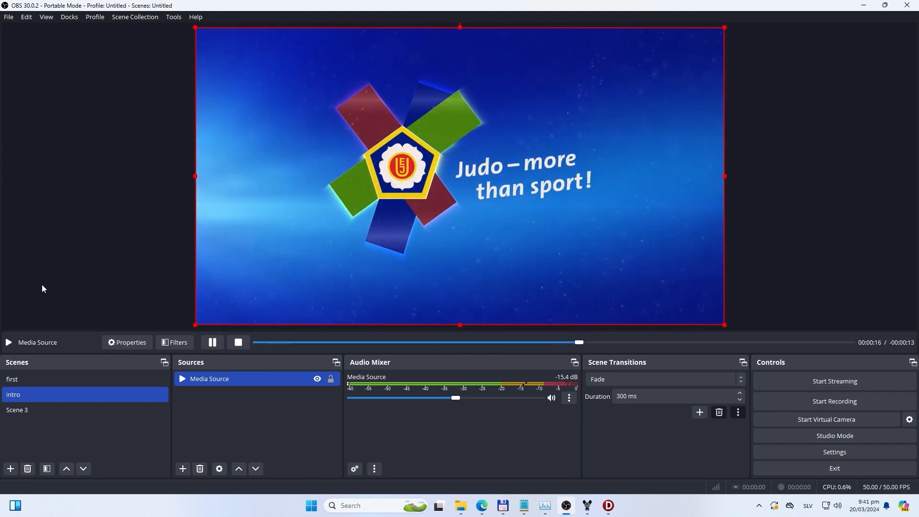
Step: Open the OBS settings and review the Mux stream service setup and the output video bitrate
{"action": "left_click", "coordinate": [835, 452]}
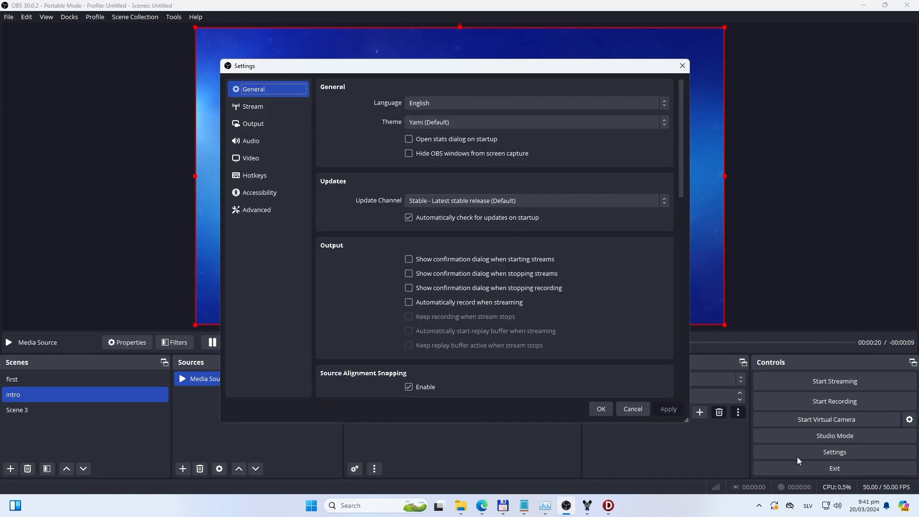
{"action": "left_click", "coordinate": [260, 108]}
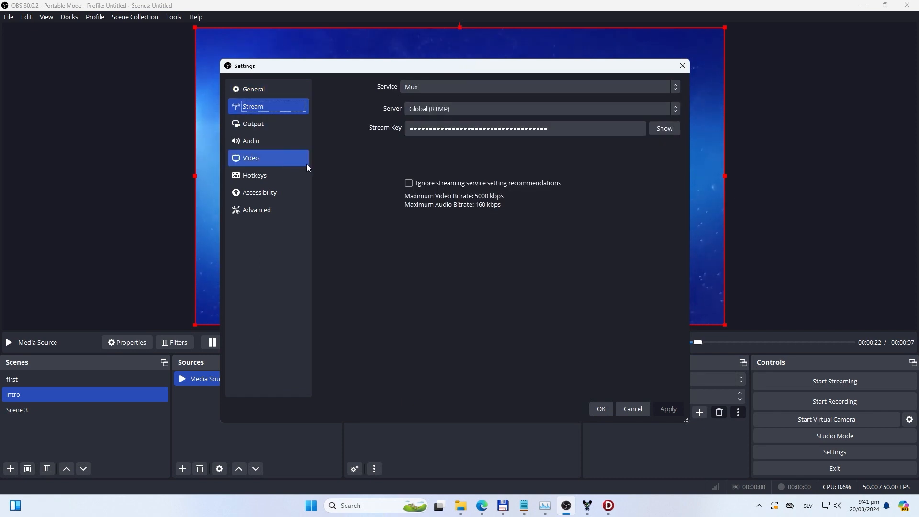
{"action": "left_click", "coordinate": [280, 121]}
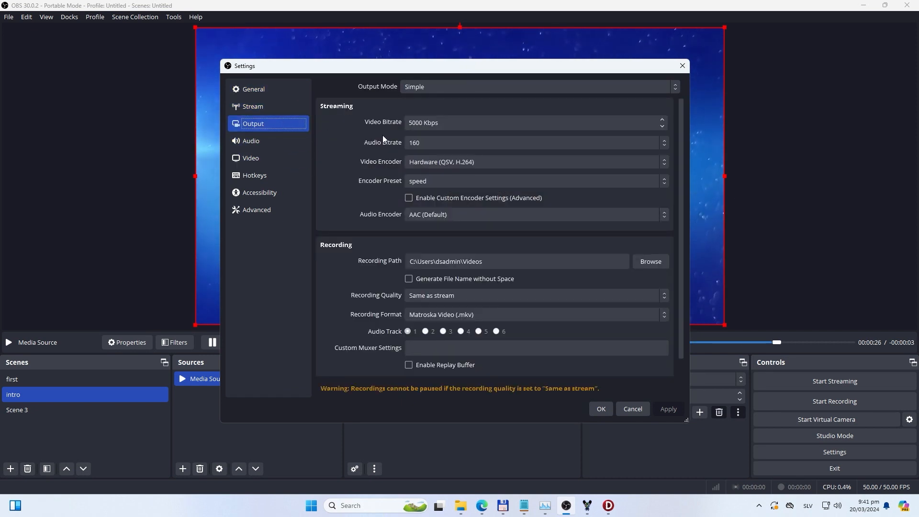
{"action": "triple_click", "coordinate": [418, 120]}
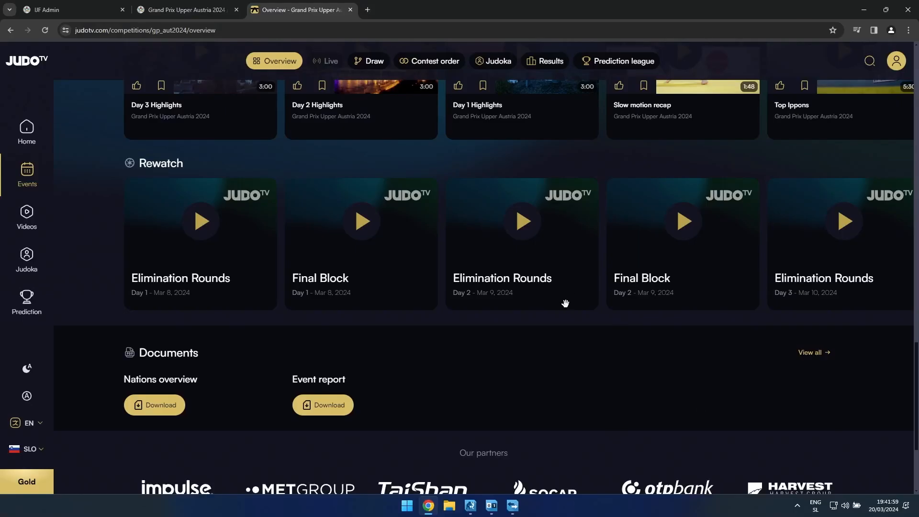
Step: On JudoTV in the browser, open the Day 1 Elimination Rounds rewatch and skip forward past the countdown into the opening video
{"action": "left_click", "coordinate": [199, 217]}
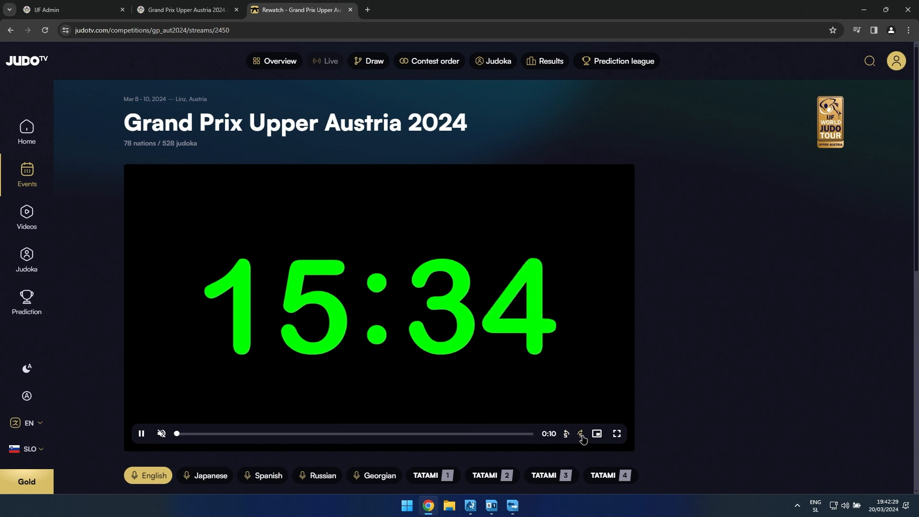
{"action": "left_click", "coordinate": [581, 435]}
{"action": "left_click", "coordinate": [581, 436]}
{"action": "left_click", "coordinate": [581, 435]}
{"action": "left_click", "coordinate": [581, 436]}
{"action": "left_click", "coordinate": [580, 435]}
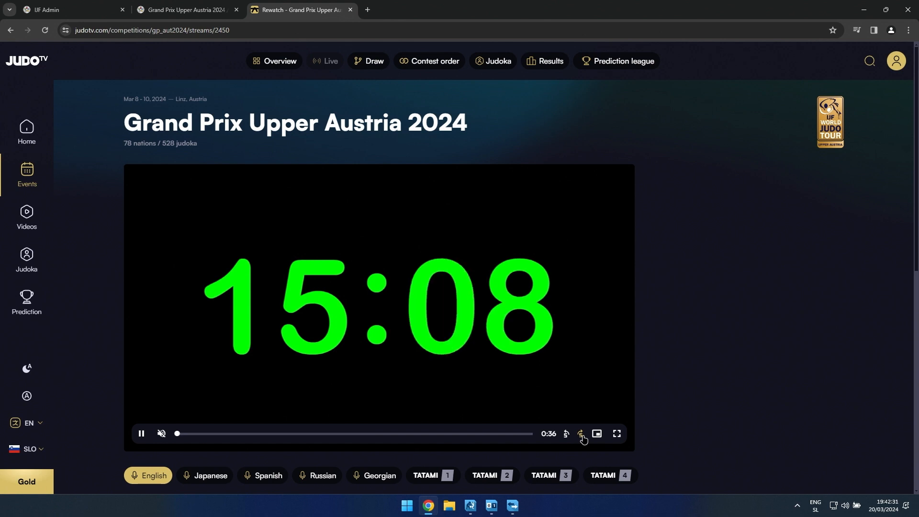
{"action": "left_click", "coordinate": [581, 436]}
{"action": "left_click", "coordinate": [581, 435]}
{"action": "left_click", "coordinate": [581, 436]}
{"action": "left_click", "coordinate": [581, 436]}
{"action": "left_click", "coordinate": [581, 435]}
{"action": "left_click", "coordinate": [581, 435]}
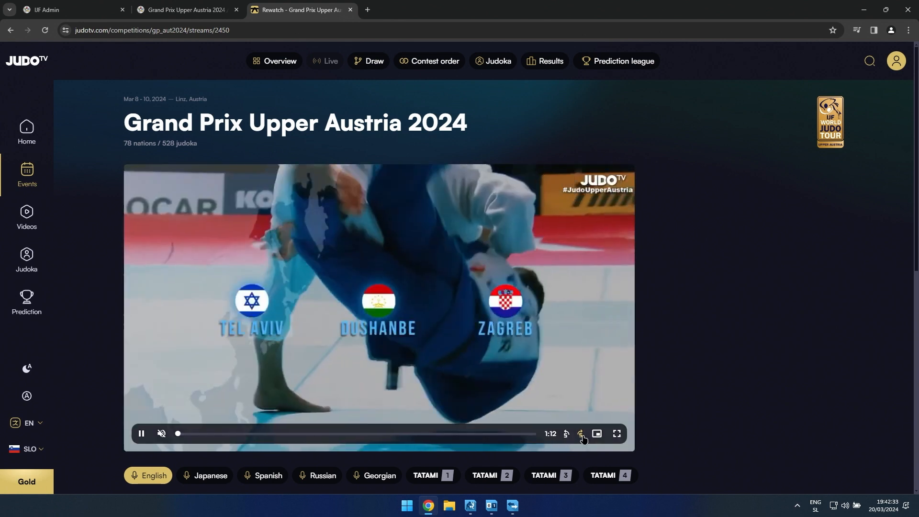
{"action": "left_click", "coordinate": [580, 435]}
{"action": "left_click", "coordinate": [581, 436]}
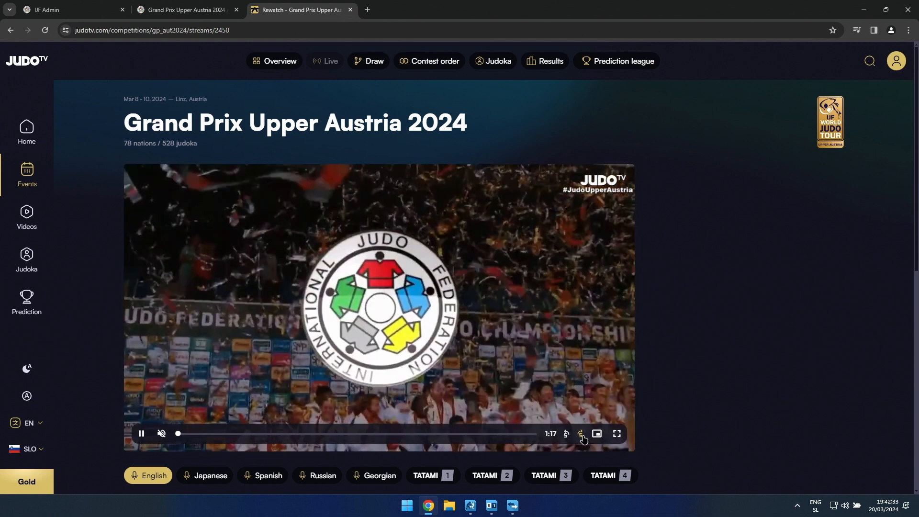
{"action": "left_click", "coordinate": [581, 436]}
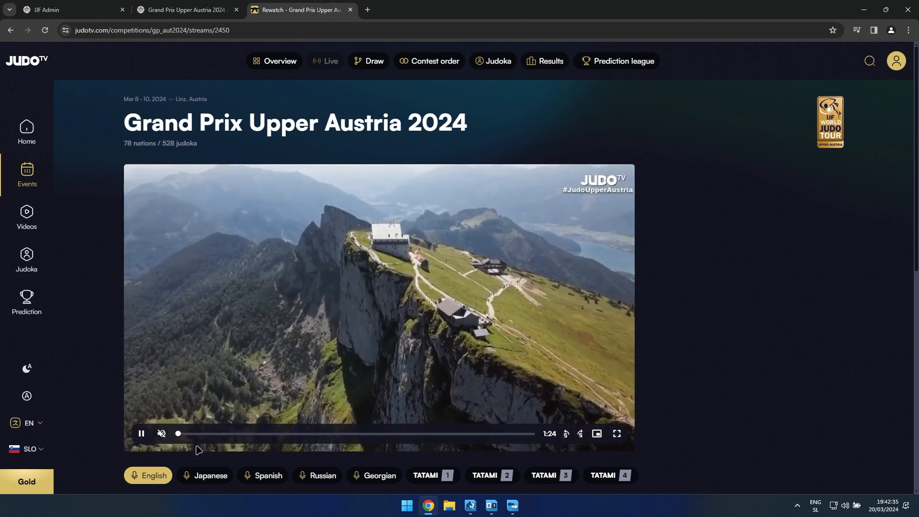
Step: Seek through the Day 1 Elimination Rounds recording to the presenter segment near its end, at about 5:12
{"action": "mouse_move", "coordinate": [178, 436]}
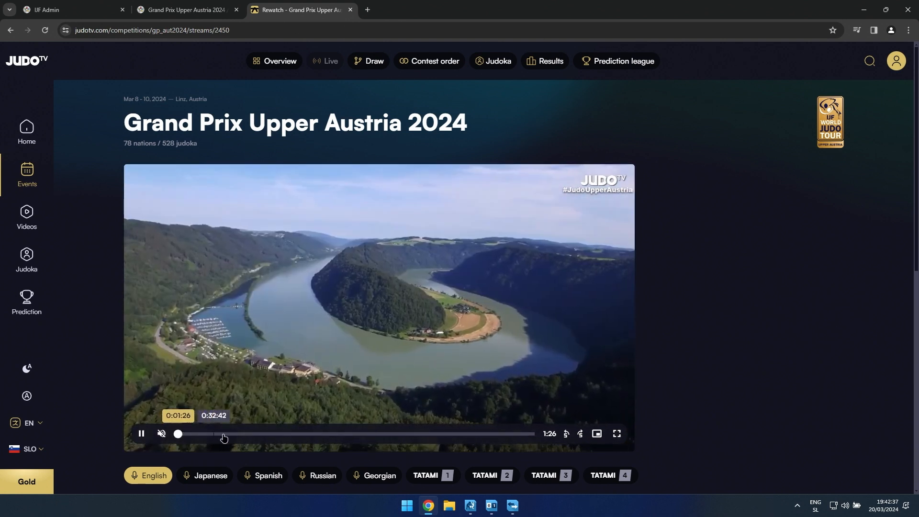
{"action": "left_click_drag", "start_coordinate": [178, 433], "coordinate": [238, 434]}
{"action": "left_click", "coordinate": [525, 436]}
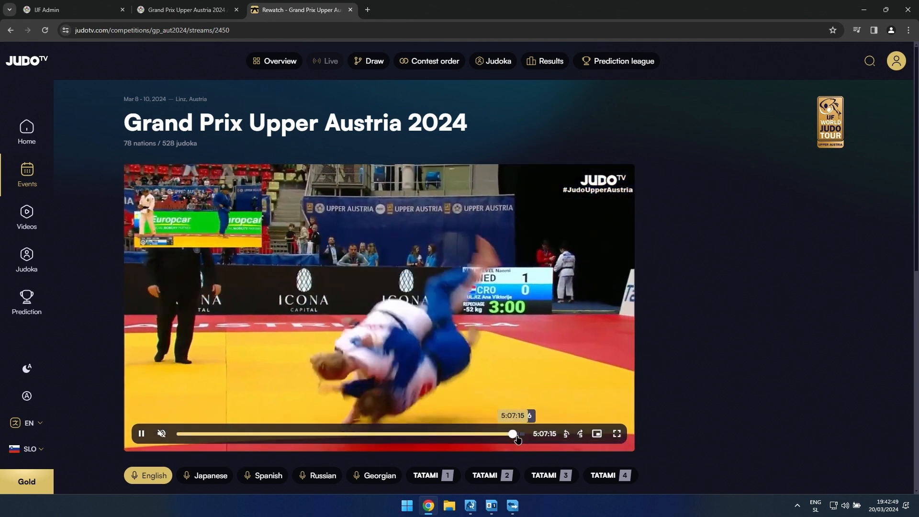
{"action": "left_click", "coordinate": [514, 436]}
{"action": "left_click", "coordinate": [517, 435]}
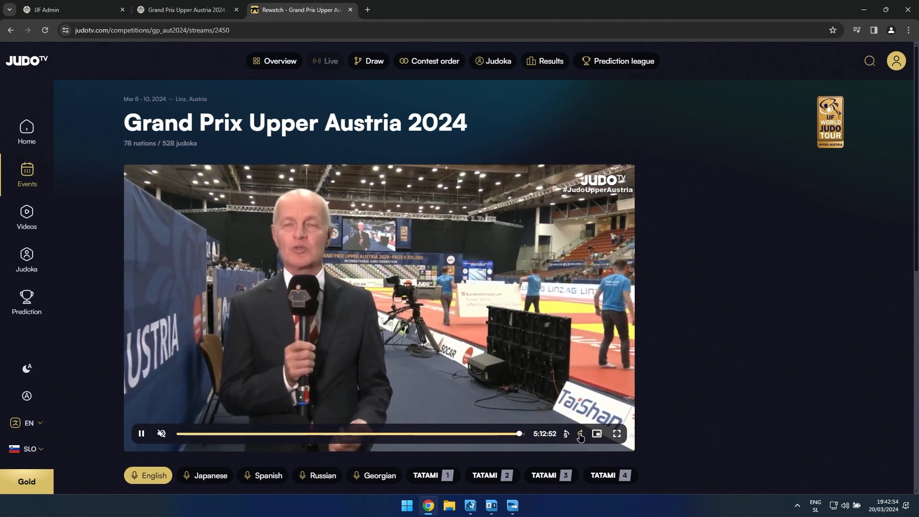
Step: Skip forward through the presenters' closing talk and jump to the end of the recording to view its closing graphic
{"action": "left_click", "coordinate": [579, 435]}
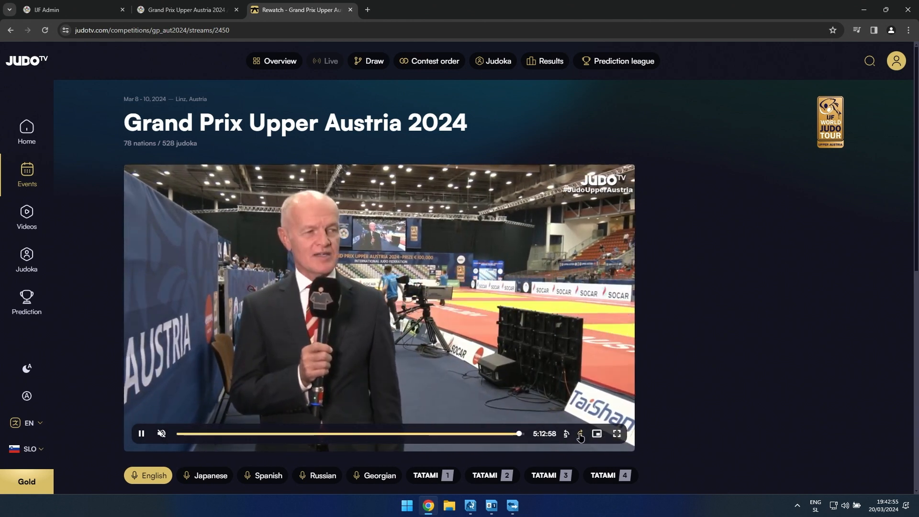
{"action": "left_click", "coordinate": [580, 434]}
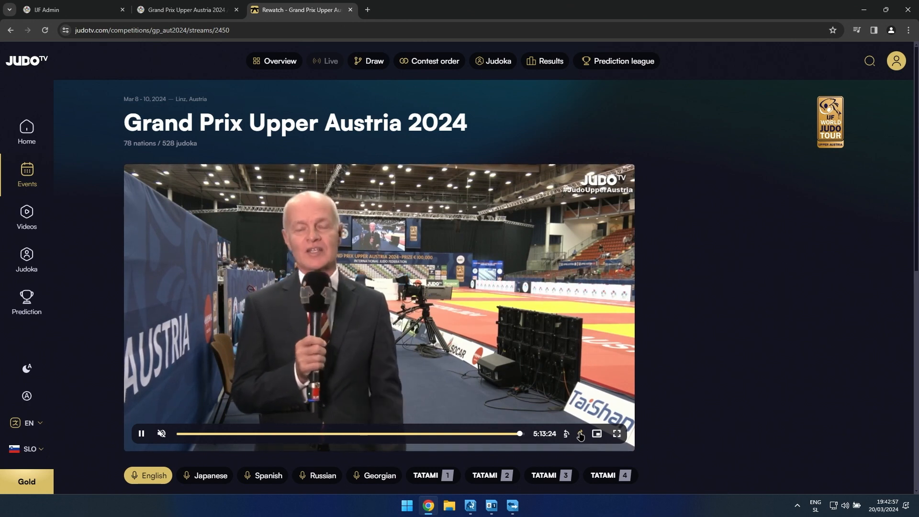
{"action": "left_click", "coordinate": [580, 435]}
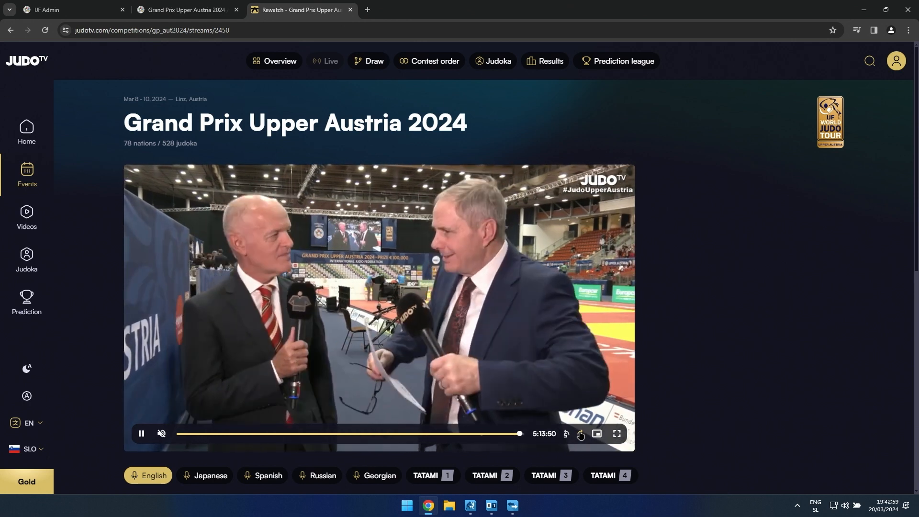
{"action": "left_click", "coordinate": [580, 436]}
{"action": "left_click", "coordinate": [580, 434]}
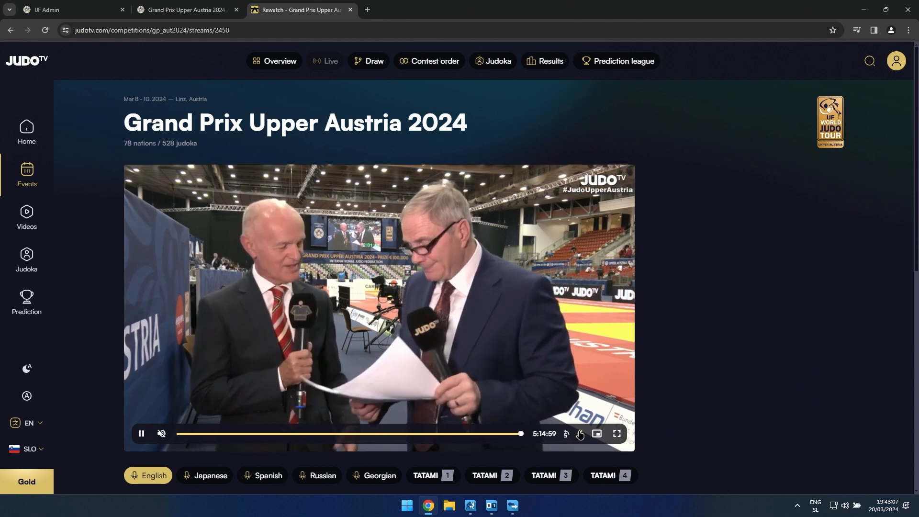
{"action": "left_click", "coordinate": [578, 434]}
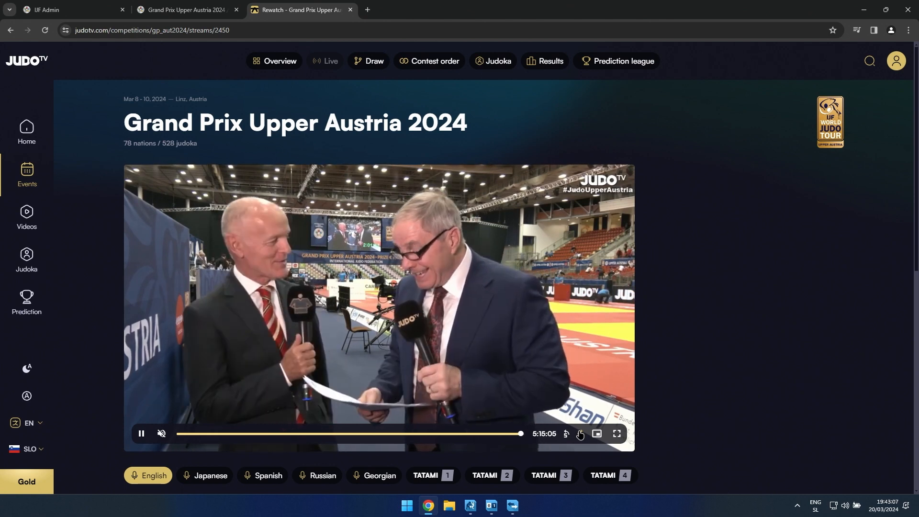
{"action": "left_click", "coordinate": [579, 434]}
{"action": "left_click", "coordinate": [580, 435]}
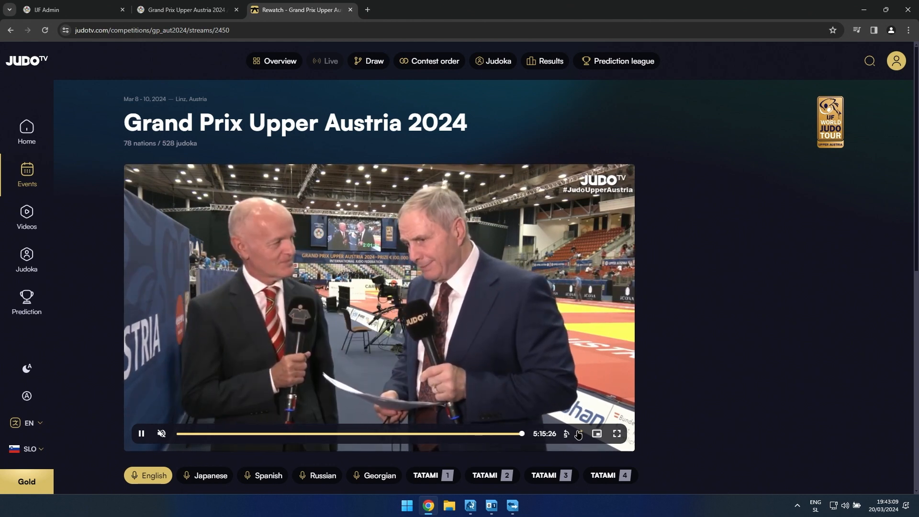
{"action": "left_click", "coordinate": [579, 435]}
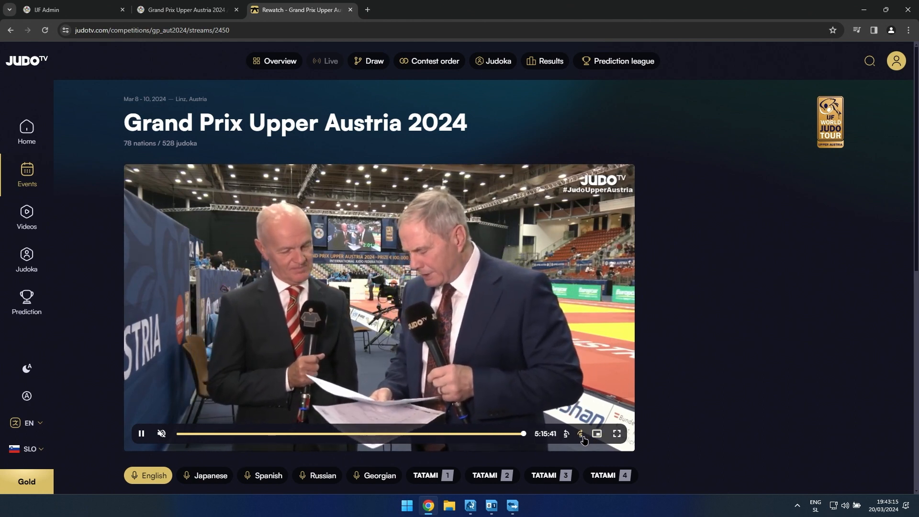
{"action": "left_click", "coordinate": [580, 435]}
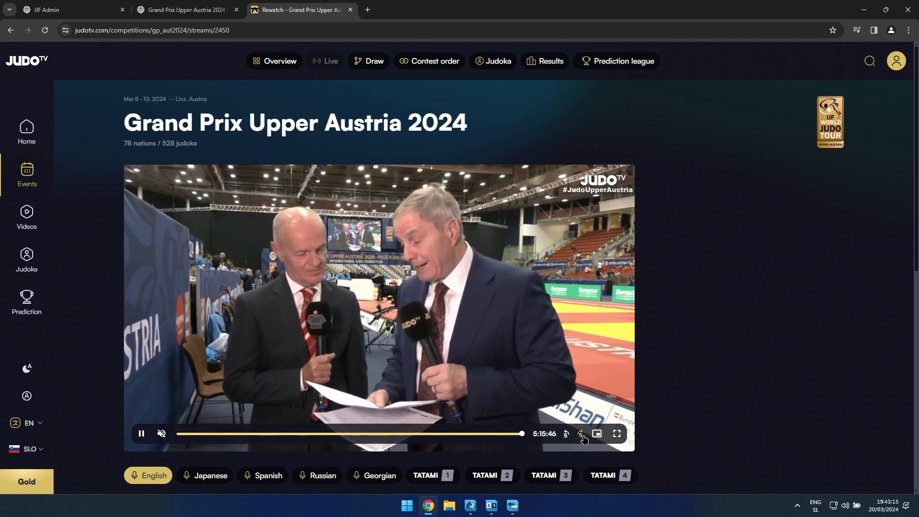
{"action": "left_click", "coordinate": [582, 436]}
{"action": "left_click_drag", "start_coordinate": [529, 437], "coordinate": [534, 439]}
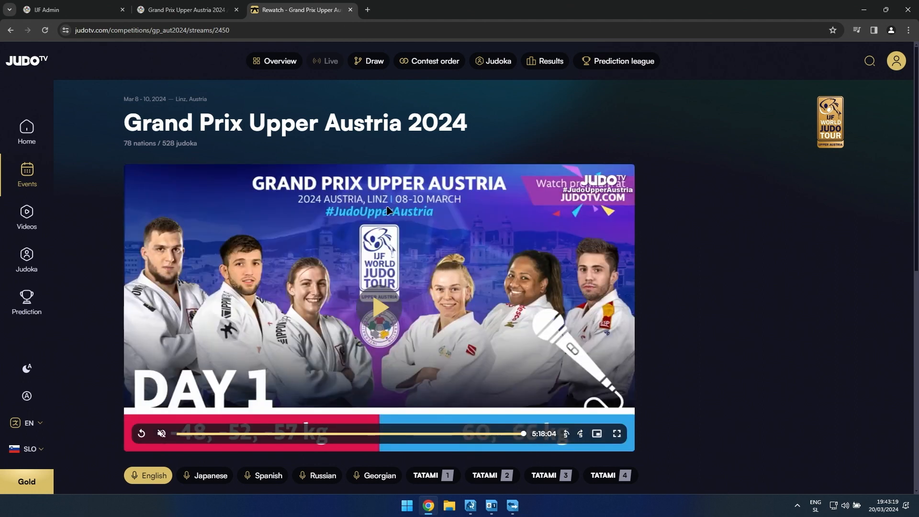